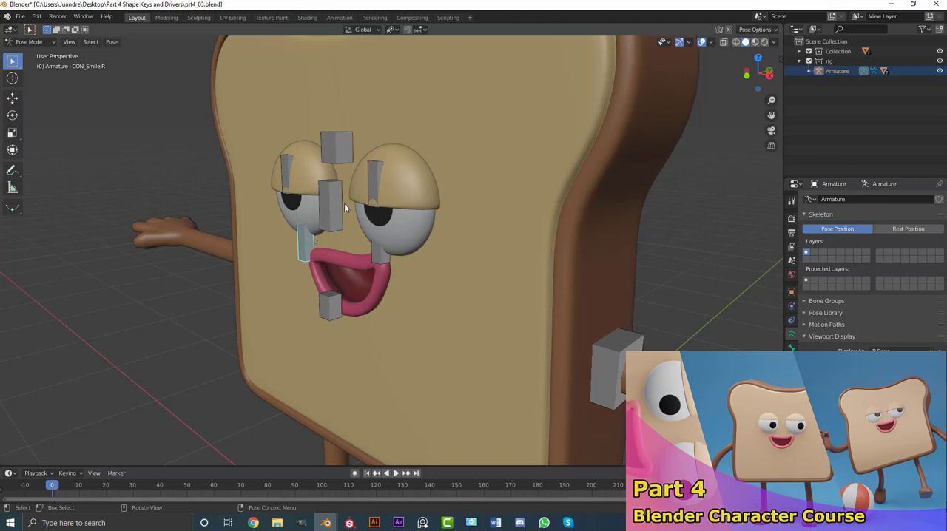
Lower the smile control bone at the screen-left corner of the toast character's mouth (CON_Smile.R).
{"action": "scroll", "coordinate": [384, 258], "scroll_direction": "down", "scroll_amount": 3}
{"action": "middle_click_drag", "start_coordinate": [340, 256], "coordinate": [375, 252]}
{"action": "scroll", "coordinate": [375, 252], "scroll_direction": "up", "scroll_amount": 4}
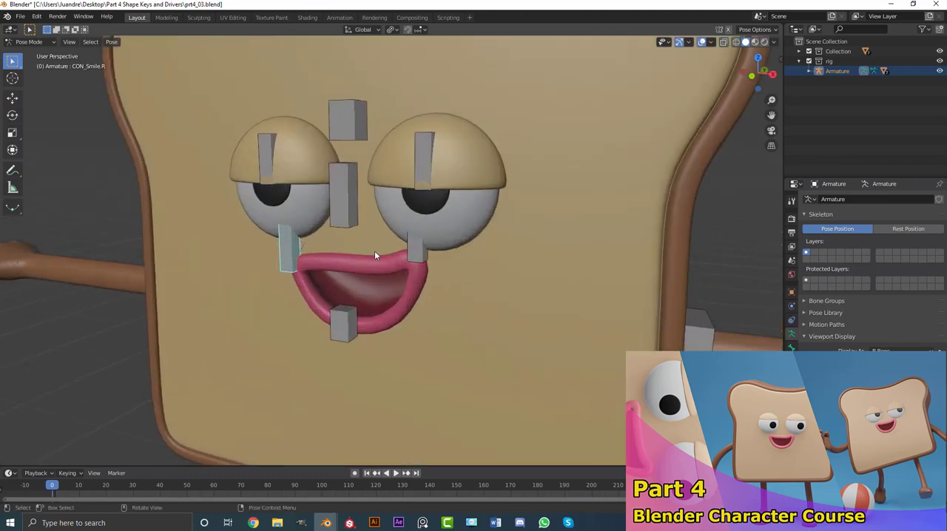
{"action": "key", "text": "g"}
{"action": "left_click", "coordinate": [351, 288]}
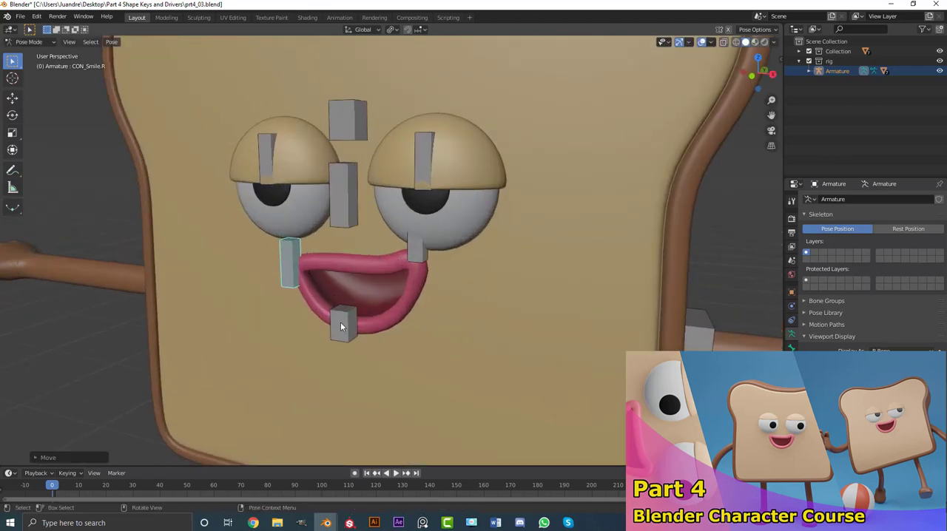
Select the mouth-open control bone under the lips and move it slightly downward.
{"action": "left_click", "coordinate": [342, 324]}
{"action": "key", "text": "g"}
{"action": "left_click", "coordinate": [355, 303]}
{"action": "key", "text": "g"}
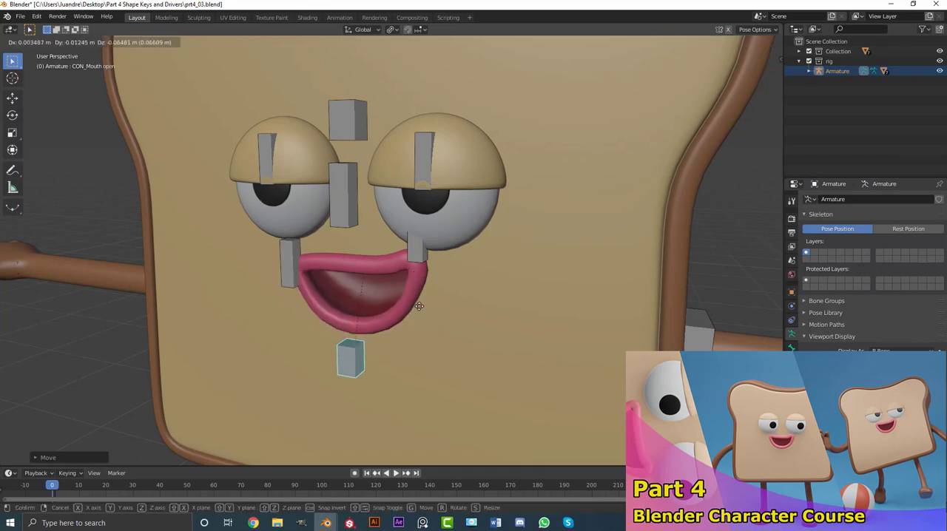
{"action": "left_click", "coordinate": [416, 250]}
Lower the opposite mouth corner's smile control bone (CON_Smile.L) by about 0.11 m.
{"action": "left_click", "coordinate": [418, 249]}
{"action": "key", "text": "g"}
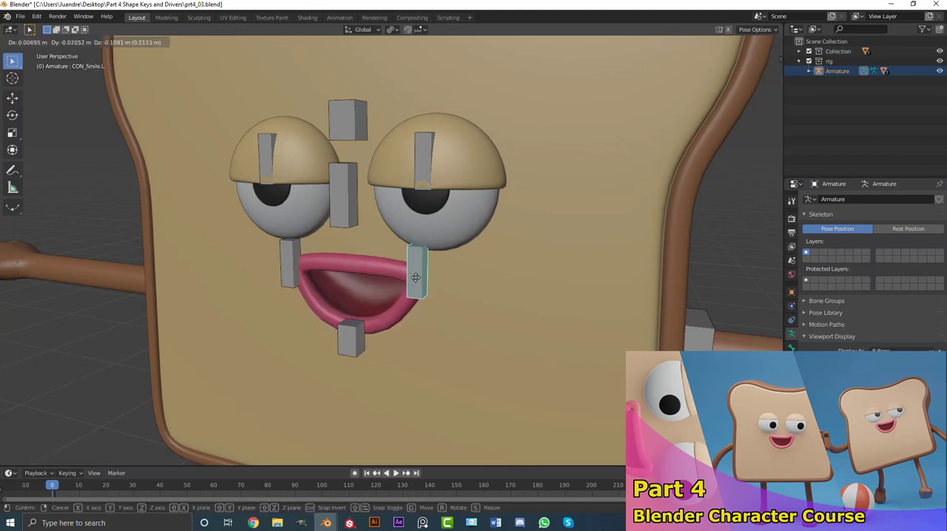
{"action": "left_click", "coordinate": [416, 276]}
Try moving the eyes control between the eyes and the eyelids control above it, cancelling each trial move.
{"action": "middle_click_drag", "start_coordinate": [353, 218], "coordinate": [379, 224]}
{"action": "scroll", "coordinate": [436, 273], "scroll_direction": "up", "scroll_amount": 1}
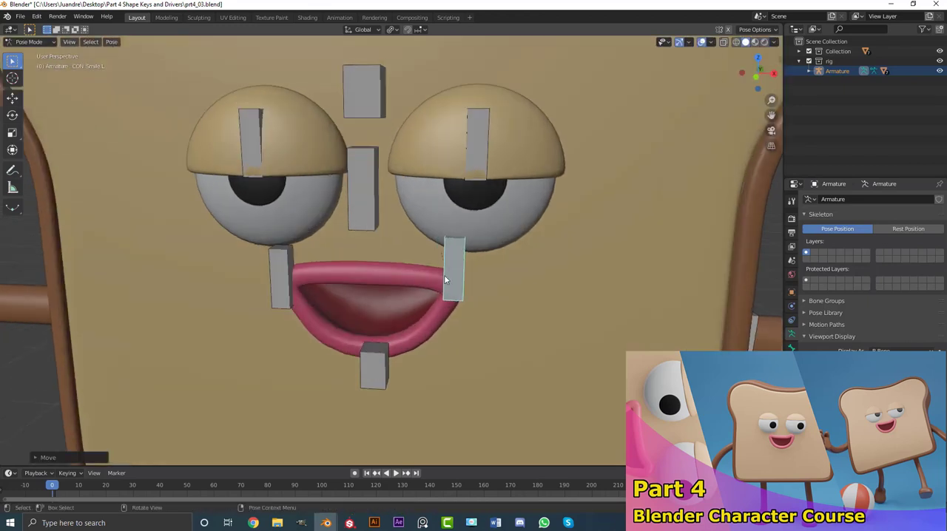
{"action": "left_click", "coordinate": [356, 186]}
{"action": "key", "text": "g"}
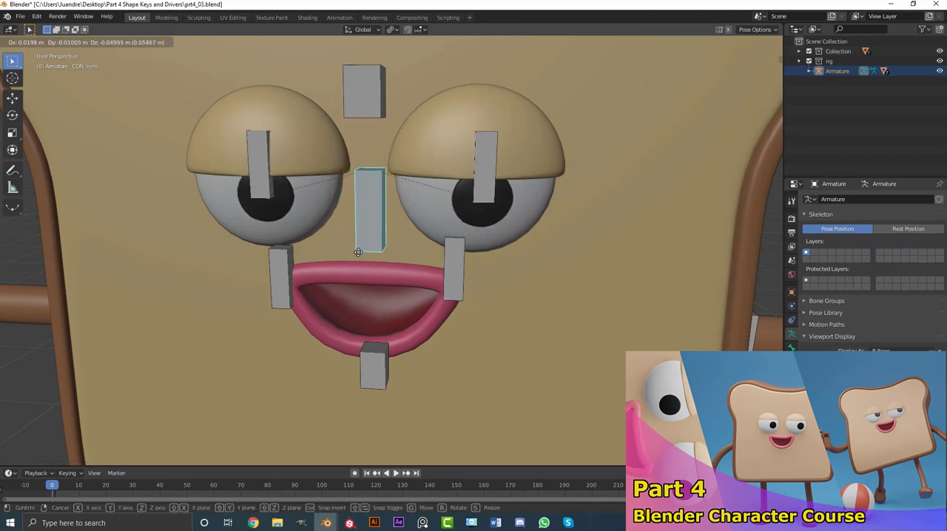
{"action": "key", "text": "Escape"}
{"action": "left_click", "coordinate": [362, 99]}
{"action": "key", "text": "g"}
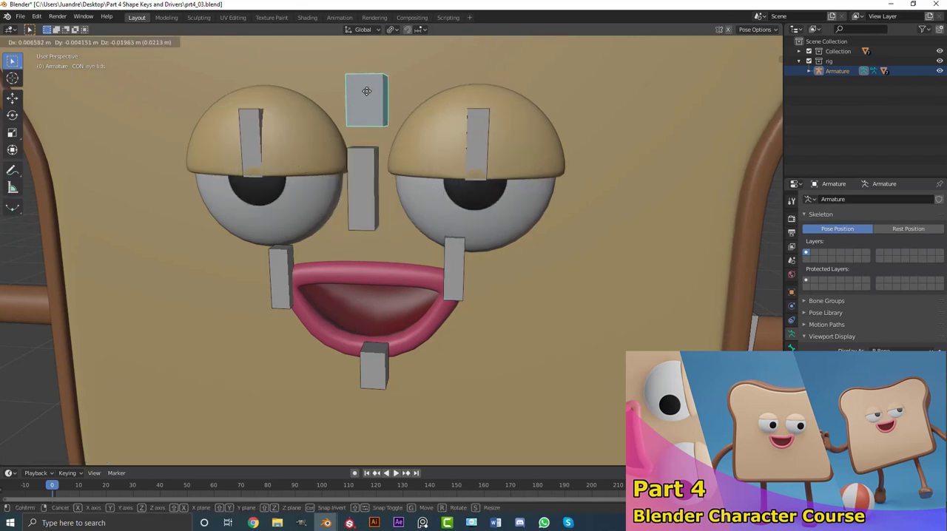
{"action": "right_click", "coordinate": [359, 119]}
Switch to the Blender window with prt5_02.blend and examine the finished toast character and its control bones.
{"action": "scroll", "coordinate": [370, 137], "scroll_direction": "down", "scroll_amount": 3}
{"action": "middle_click_drag", "start_coordinate": [373, 145], "coordinate": [397, 246]}
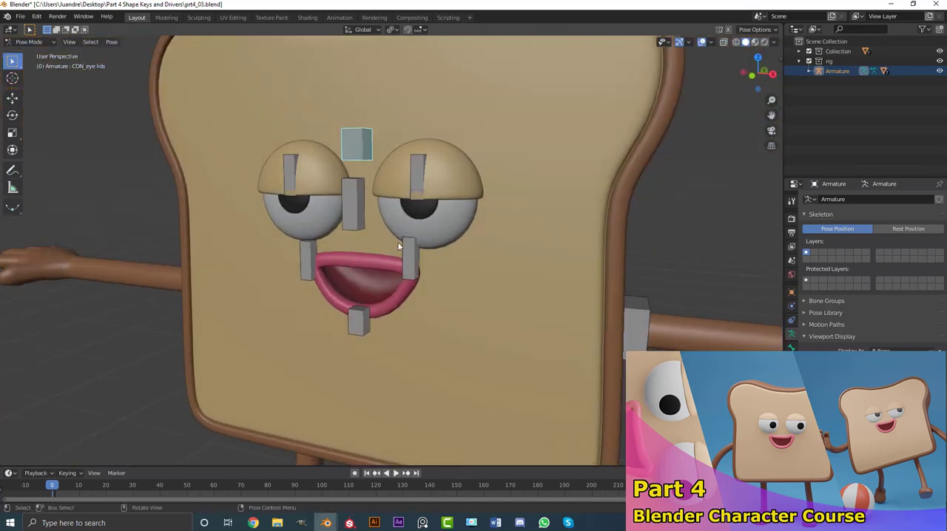
{"action": "mouse_move", "coordinate": [326, 523]}
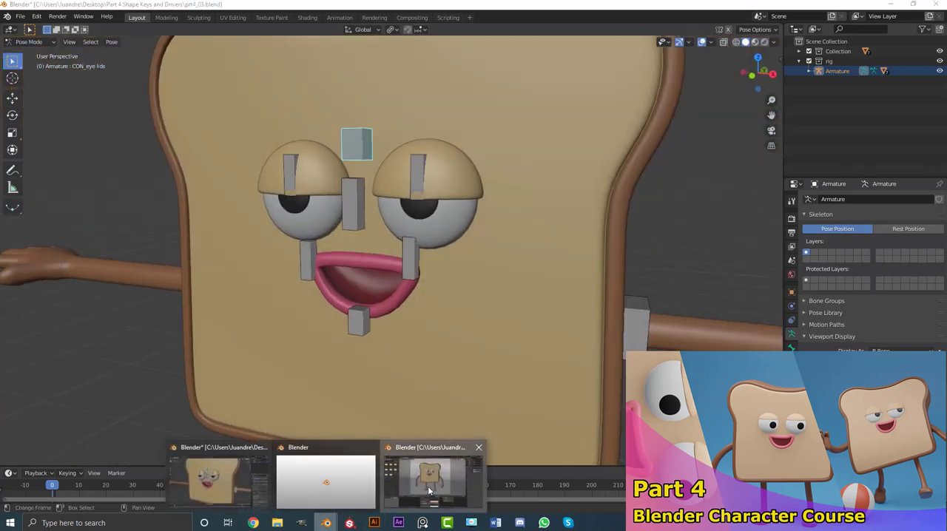
{"action": "left_click", "coordinate": [427, 486]}
{"action": "scroll", "coordinate": [463, 296], "scroll_direction": "up", "scroll_amount": 3}
{"action": "middle_click_drag", "start_coordinate": [487, 290], "coordinate": [506, 261]}
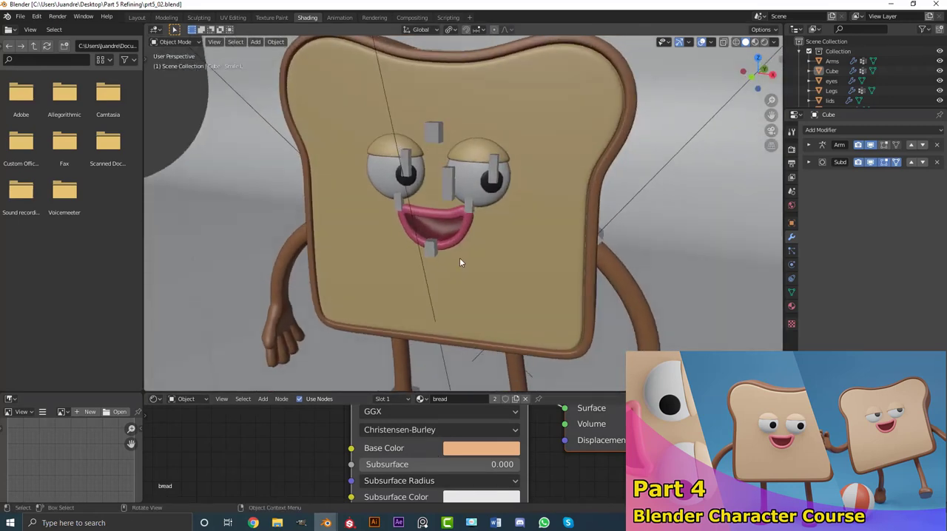
{"action": "scroll", "coordinate": [454, 214], "scroll_direction": "up", "scroll_amount": 1}
{"action": "left_click", "coordinate": [451, 176]}
{"action": "scroll", "coordinate": [452, 178], "scroll_direction": "down", "scroll_amount": 4}
{"action": "mouse_move", "coordinate": [498, 216]}
{"action": "middle_mouse_down"}
{"action": "mouse_move", "coordinate": [421, 217]}
{"action": "mouse_move", "coordinate": [503, 222]}
{"action": "mouse_move", "coordinate": [509, 204]}
{"action": "mouse_move", "coordinate": [448, 202]}
{"action": "mouse_move", "coordinate": [530, 196]}
{"action": "mouse_move", "coordinate": [500, 217]}
{"action": "middle_mouse_up"}
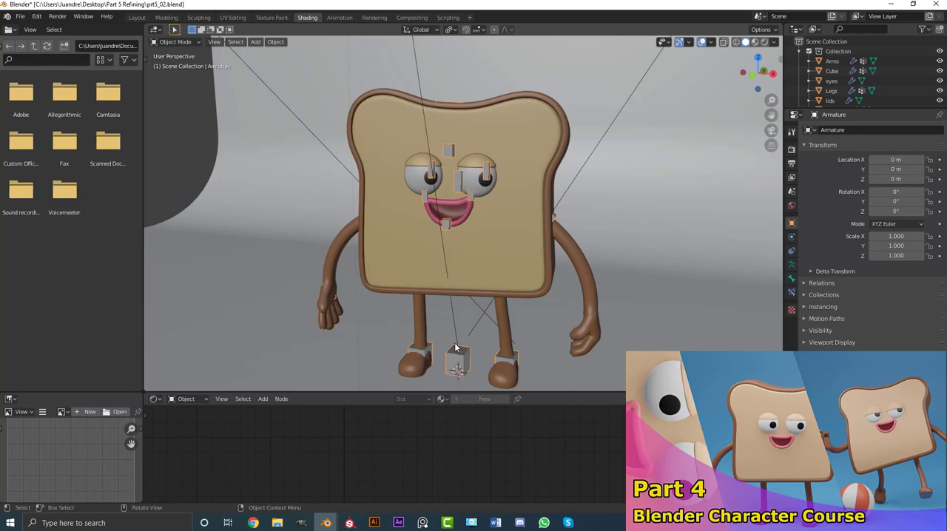
{"action": "mouse_move", "coordinate": [327, 525]}
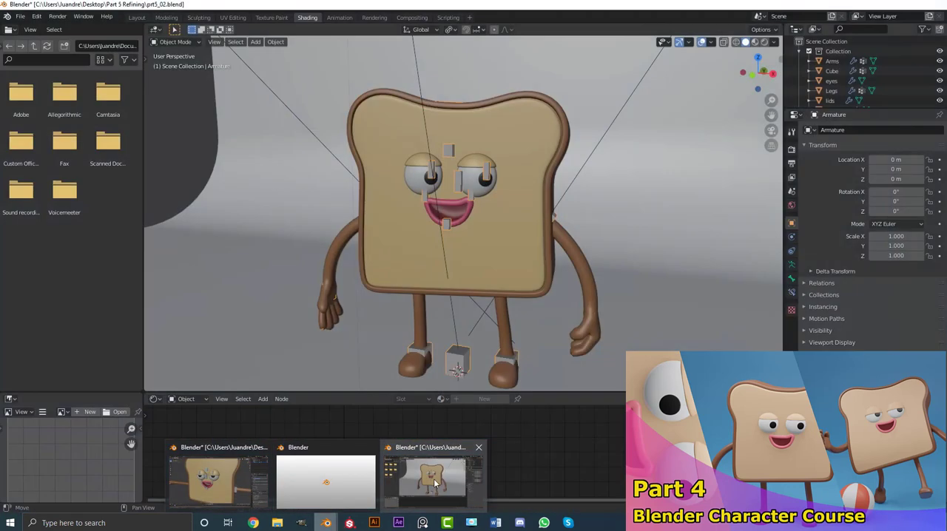
{"action": "left_click", "coordinate": [433, 478]}
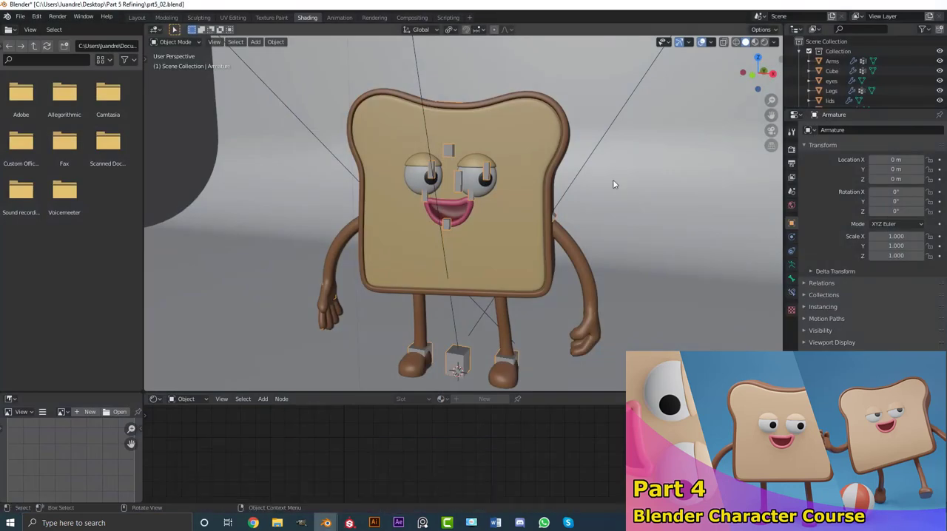
Switch back to the Blender window with prt4_03.blend and look over the rigged character.
{"action": "mouse_move", "coordinate": [326, 523]}
{"action": "left_click", "coordinate": [241, 483]}
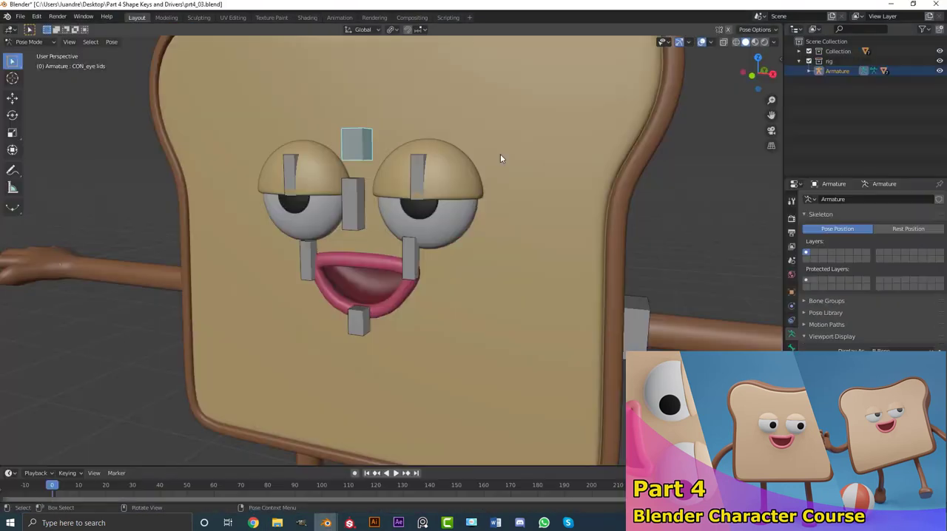
{"action": "scroll", "coordinate": [499, 154], "scroll_direction": "down", "scroll_amount": 1}
{"action": "middle_click_drag", "start_coordinate": [499, 155], "coordinate": [448, 260]}
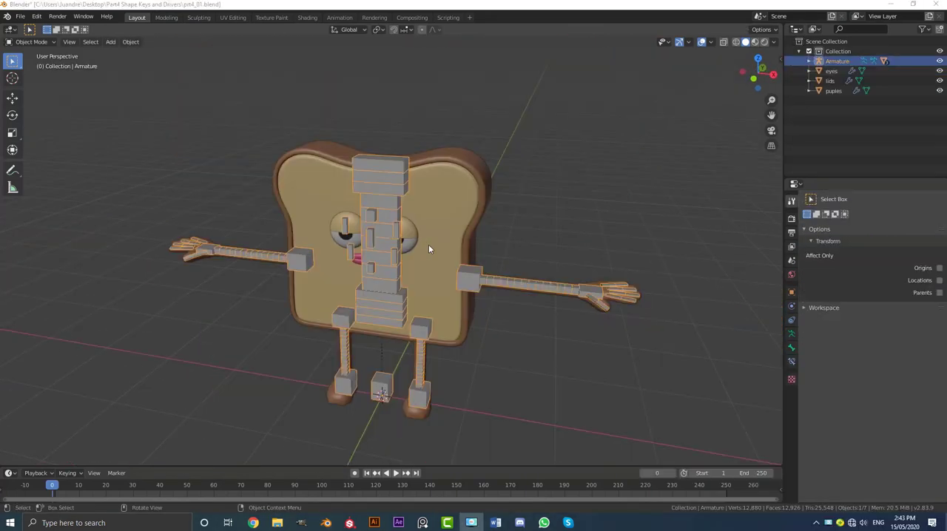
{"action": "middle_click_drag", "start_coordinate": [428, 244], "coordinate": [456, 245]}
{"action": "scroll", "coordinate": [456, 245], "scroll_direction": "up", "scroll_amount": 2}
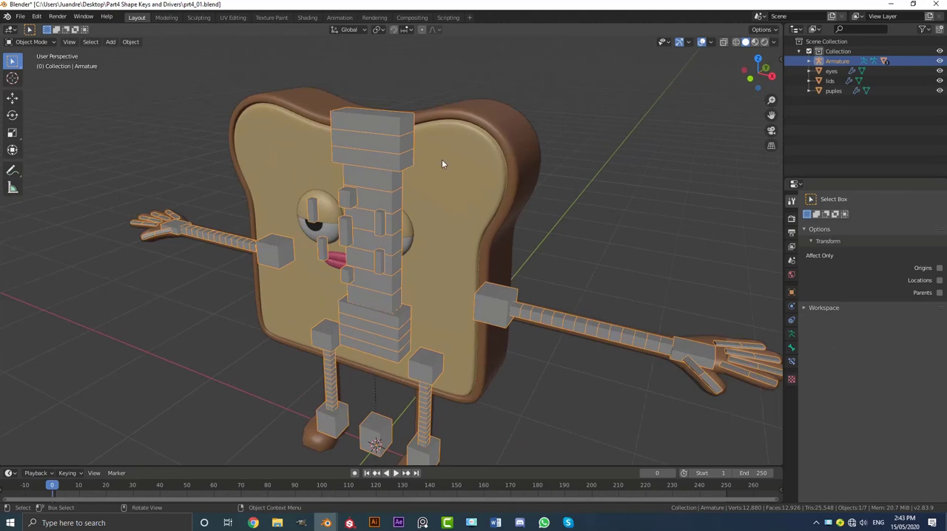
Move the armature into a new collection named rig.
{"action": "middle_click_drag", "start_coordinate": [403, 153], "coordinate": [386, 146]}
{"action": "scroll", "coordinate": [388, 121], "scroll_direction": "up", "scroll_amount": 2}
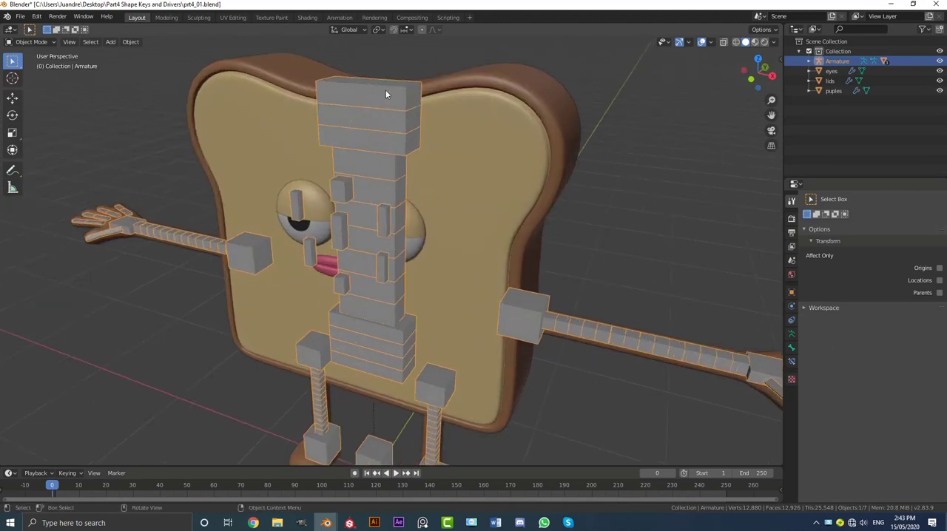
{"action": "key", "text": "g"}
{"action": "right_click", "coordinate": [414, 103]}
{"action": "key", "text": "m"}
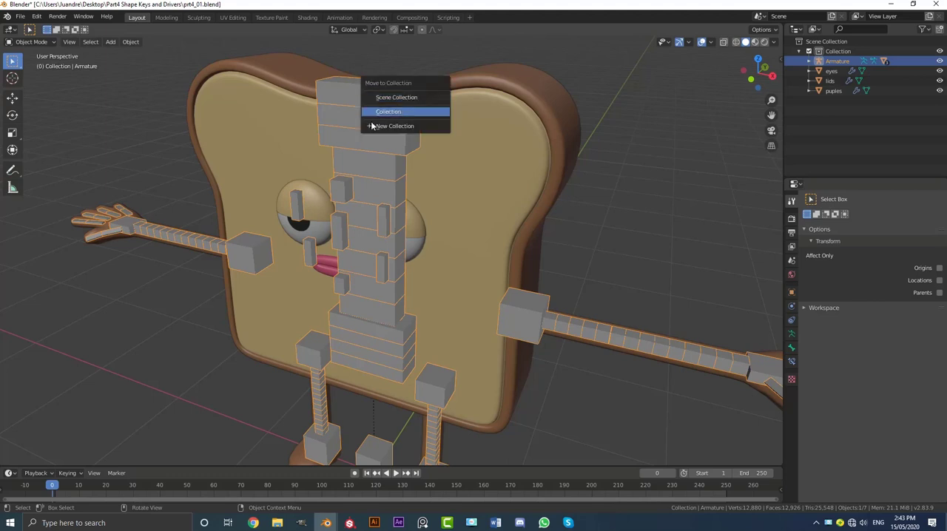
{"action": "left_click", "coordinate": [401, 126]}
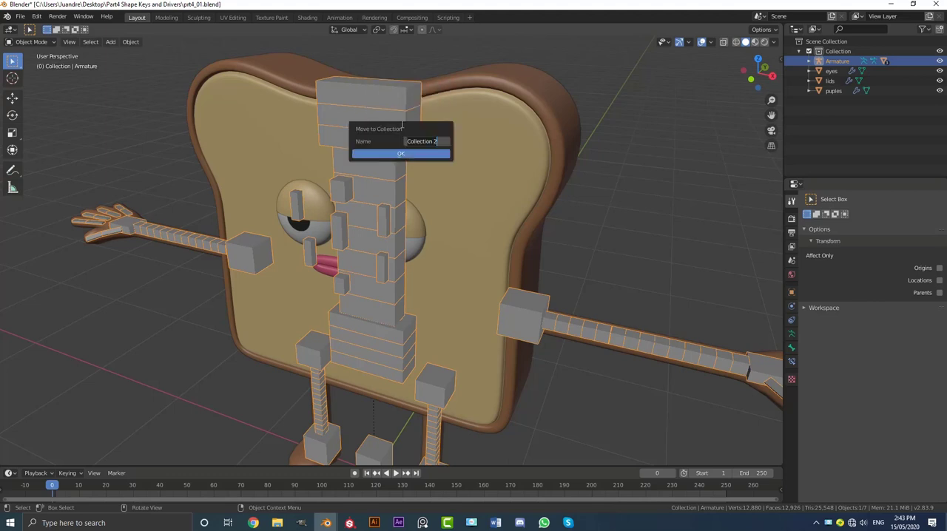
{"action": "type", "text": "rig"}
{"action": "left_click", "coordinate": [397, 154]}
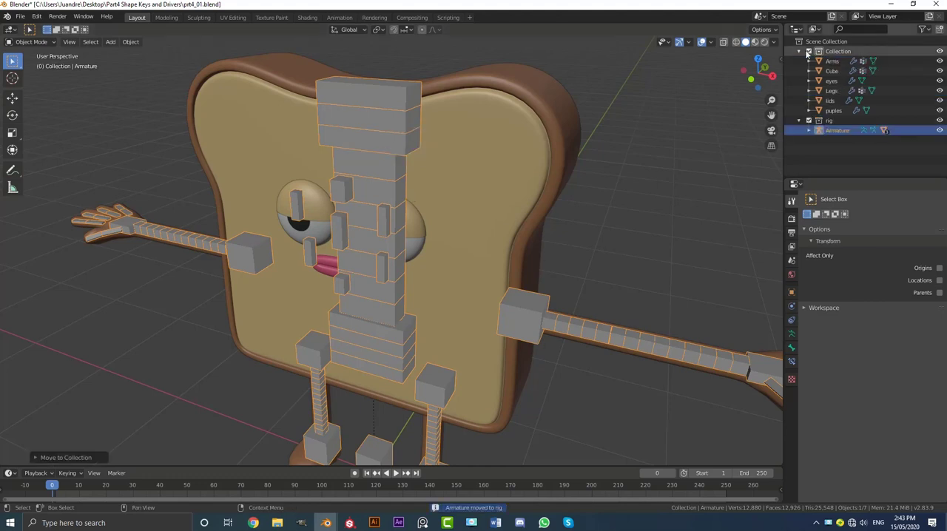
Collapse the character mesh collection in the outliner and check its visibility by excluding and re-including it in the view layer.
{"action": "left_click", "coordinate": [798, 51]}
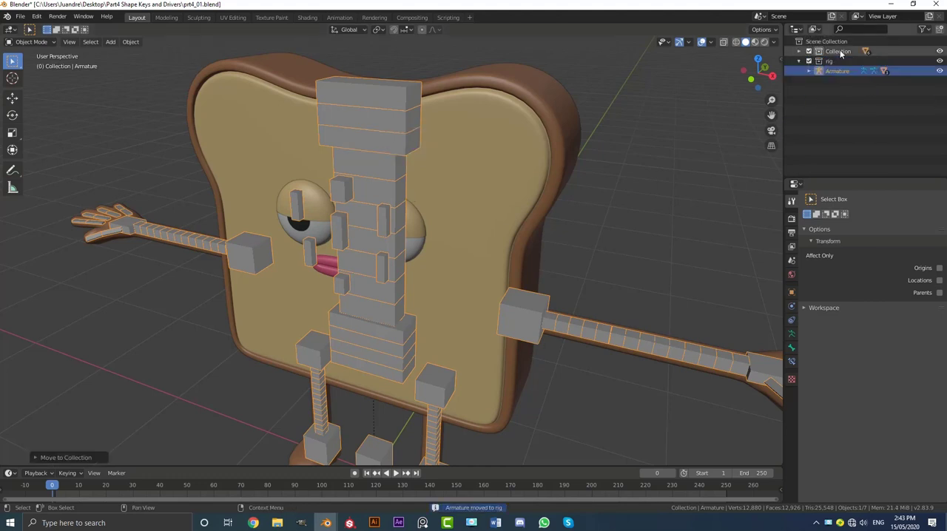
{"action": "left_click", "coordinate": [809, 52]}
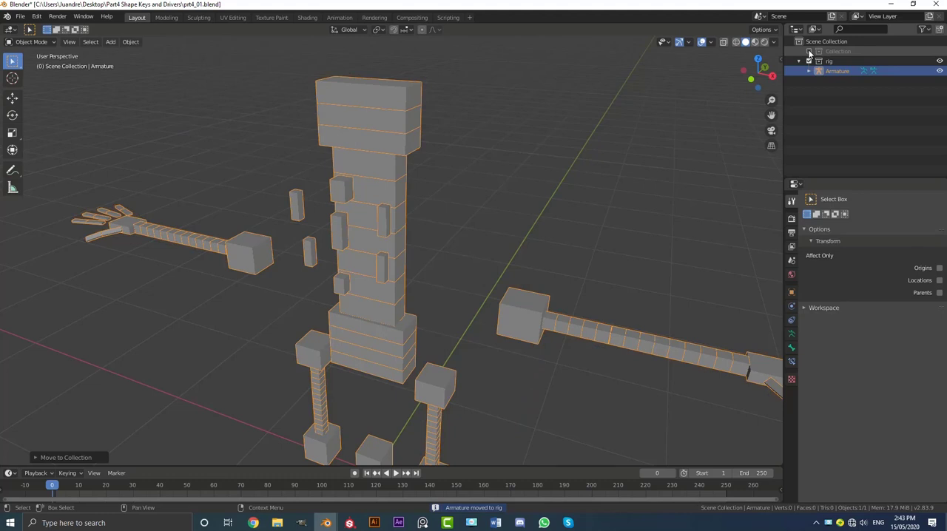
{"action": "left_click", "coordinate": [809, 52]}
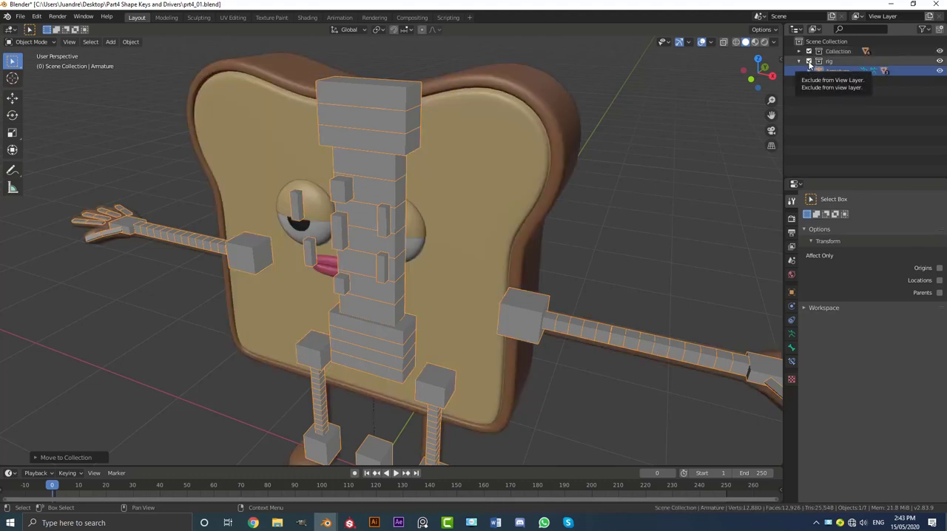
Exclude the rig collection from the view layer so that only the character meshes are shown.
{"action": "left_click", "coordinate": [809, 62]}
{"action": "scroll", "coordinate": [495, 202], "scroll_direction": "down", "scroll_amount": 6}
{"action": "scroll", "coordinate": [480, 196], "scroll_direction": "up", "scroll_amount": 5}
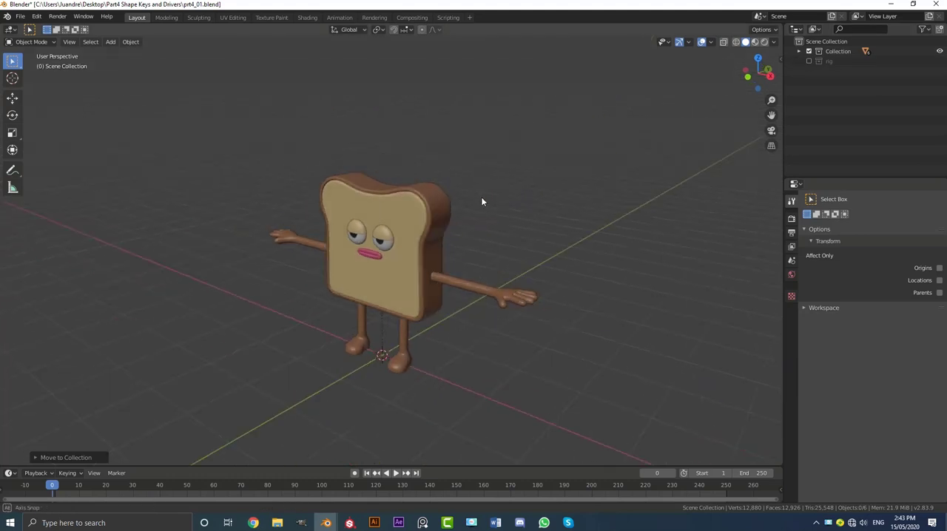
{"action": "left_click", "coordinate": [808, 62]}
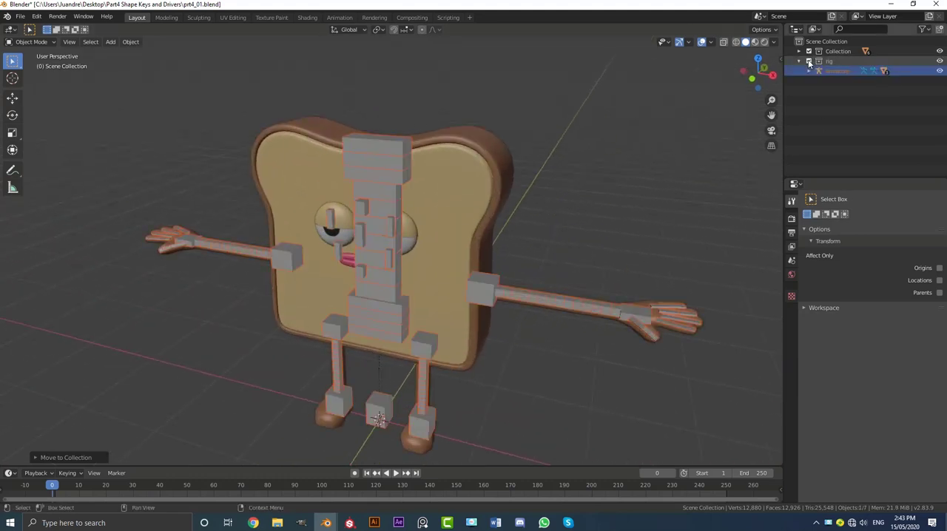
{"action": "left_click", "coordinate": [809, 62]}
Select the bread body and show its mesh data with the vertex groups collapsed and the shape key list enlarged.
{"action": "middle_click_drag", "start_coordinate": [672, 131], "coordinate": [374, 312]}
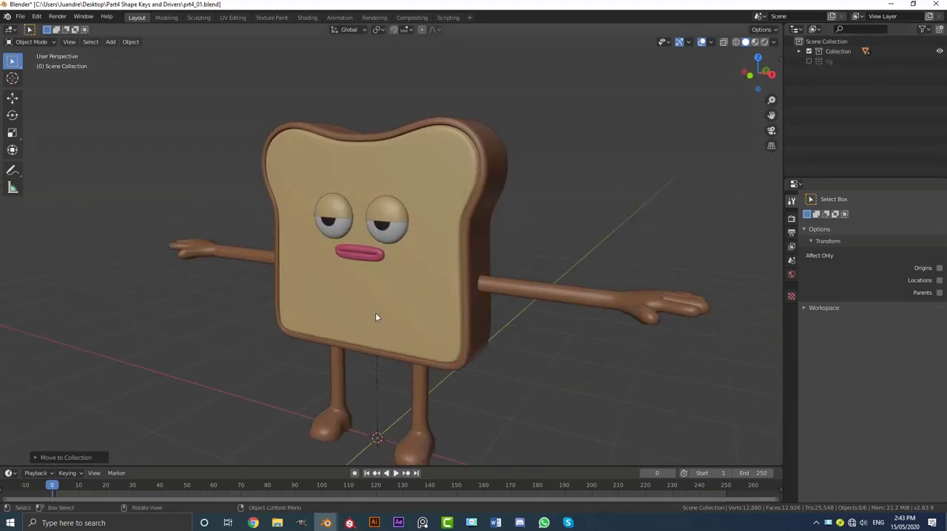
{"action": "key", "text": "KP_1"}
{"action": "scroll", "coordinate": [437, 294], "scroll_direction": "up", "scroll_amount": 2}
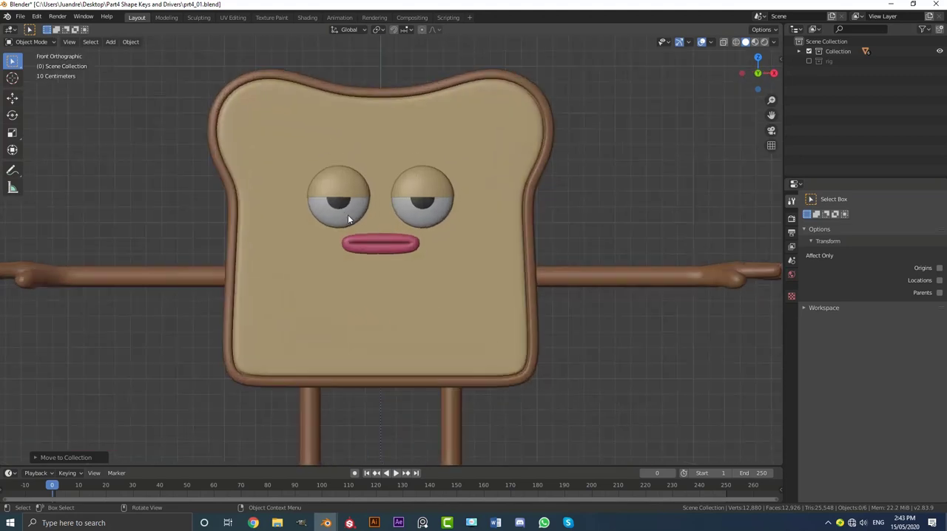
{"action": "left_click", "coordinate": [301, 243]}
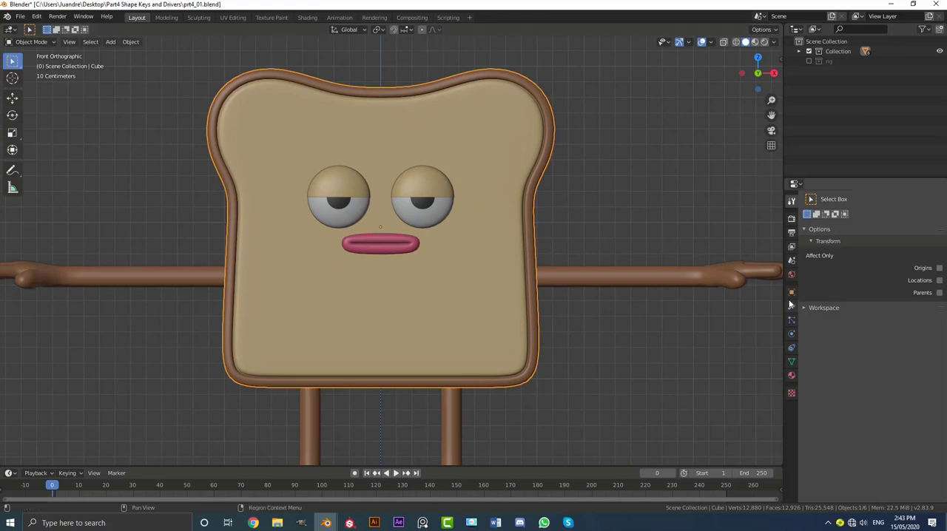
{"action": "left_click", "coordinate": [792, 362]}
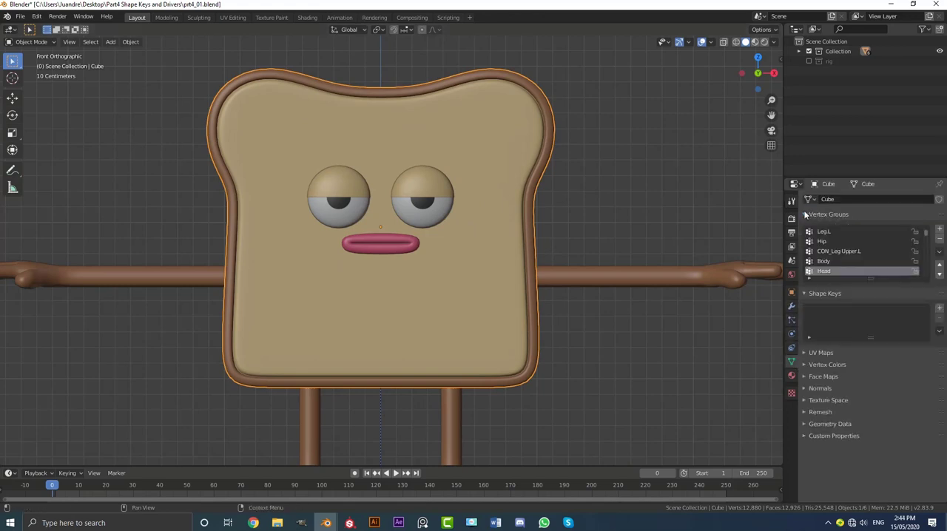
{"action": "left_click", "coordinate": [805, 215]}
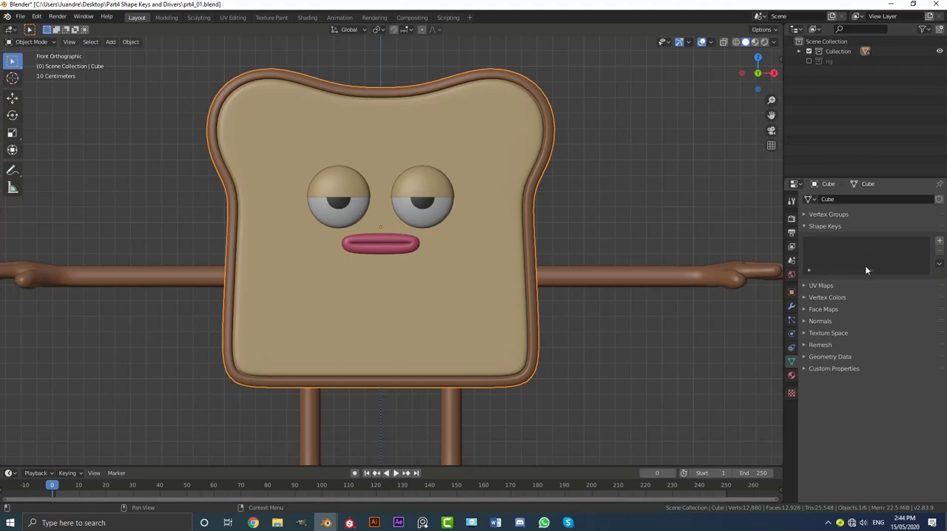
{"action": "left_click_drag", "start_coordinate": [872, 272], "coordinate": [889, 350]}
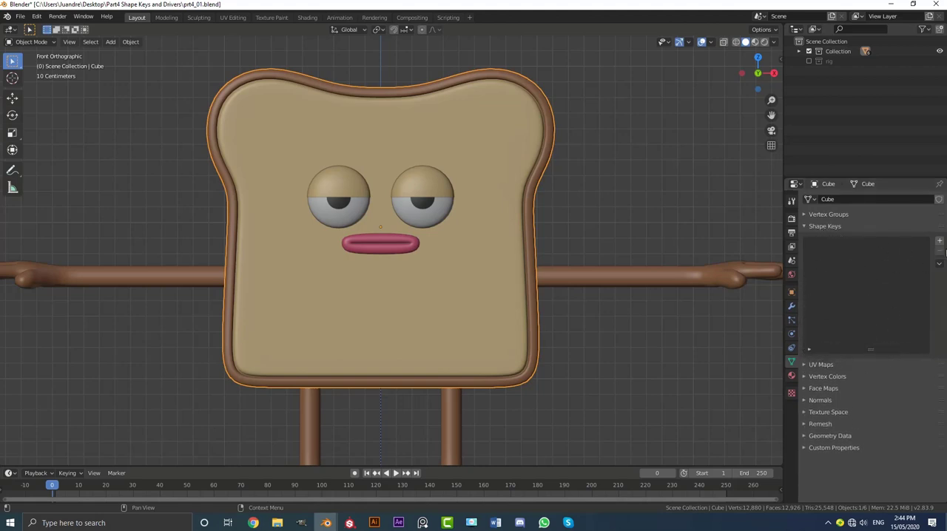
Add a Basis shape key and a second shape key to the bread body, and make the second one active.
{"action": "left_click", "coordinate": [940, 242]}
{"action": "left_click", "coordinate": [940, 242]}
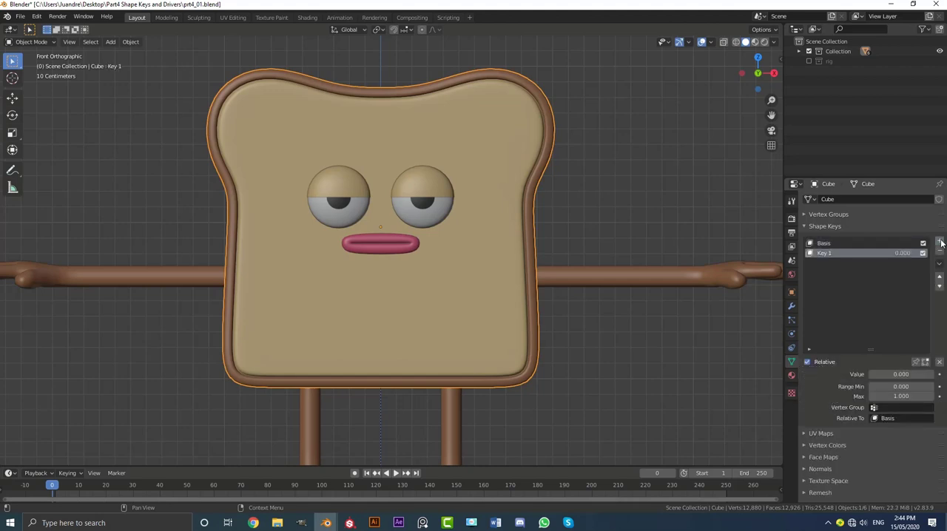
{"action": "left_click", "coordinate": [824, 244]}
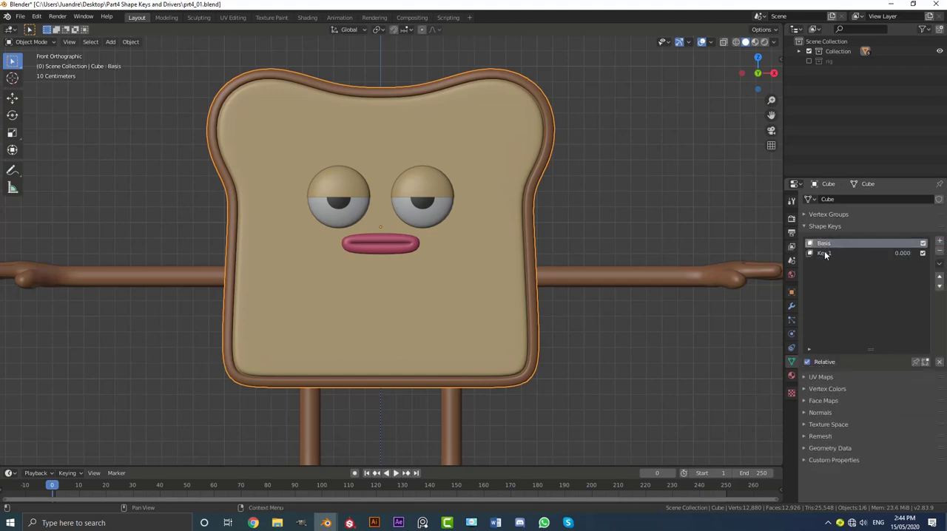
{"action": "left_click", "coordinate": [821, 253]}
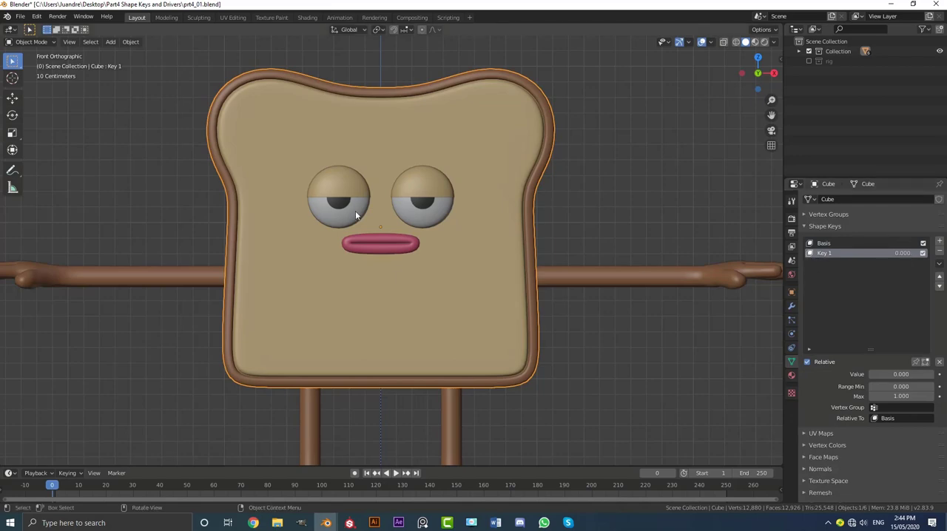
Enter Edit Mode on the bread body around the mouth and switch to vertex selection.
{"action": "key", "text": "Tab"}
{"action": "scroll", "coordinate": [364, 181], "scroll_direction": "up", "scroll_amount": 3}
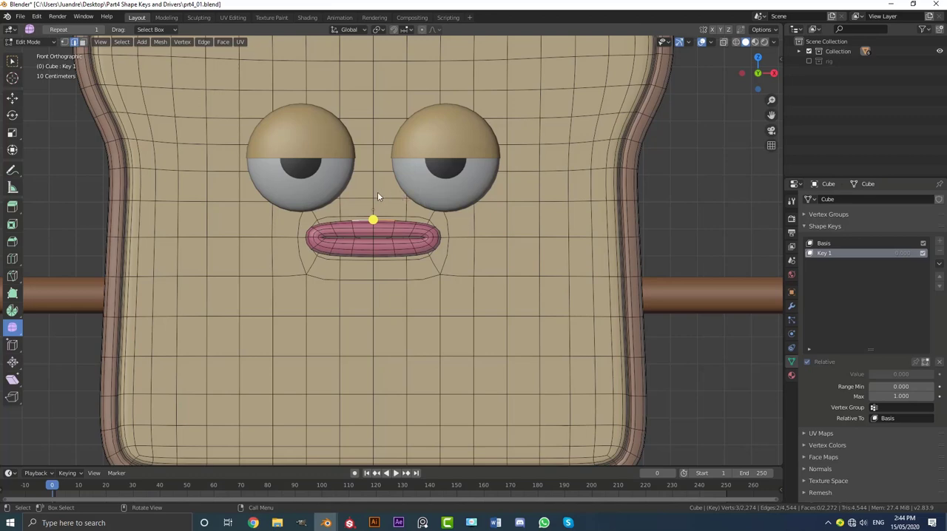
{"action": "left_click", "coordinate": [67, 43]}
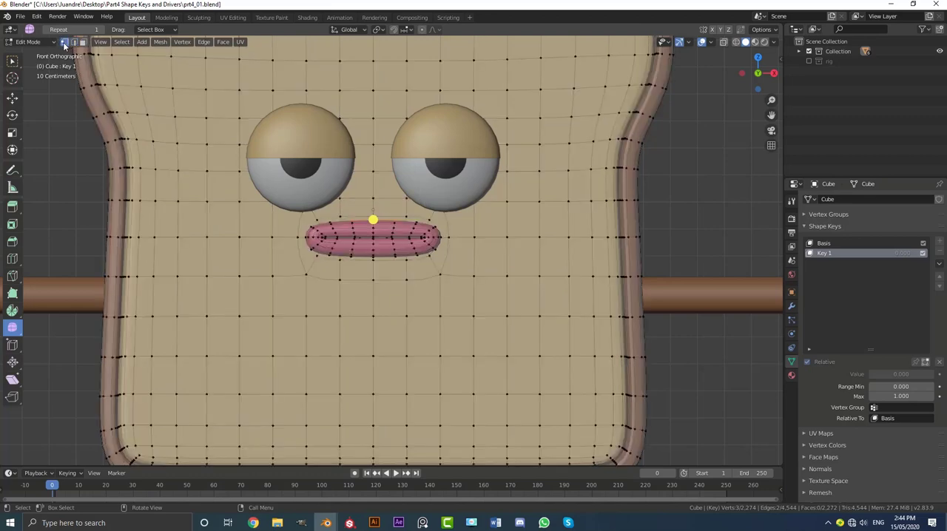
Turn on proportional editing and limit it to connected geometry.
{"action": "scroll", "coordinate": [393, 243], "scroll_direction": "up", "scroll_amount": 5}
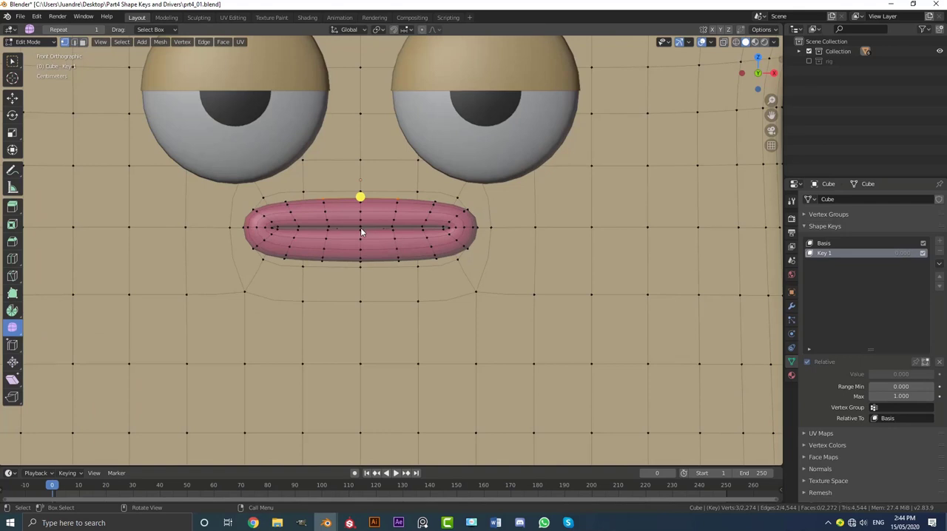
{"action": "left_click", "coordinate": [423, 30]}
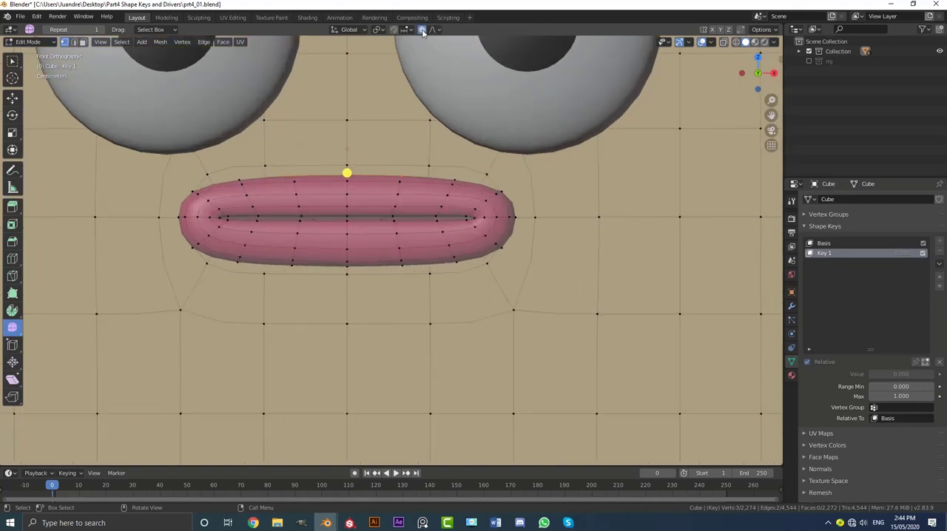
{"action": "left_click", "coordinate": [434, 31]}
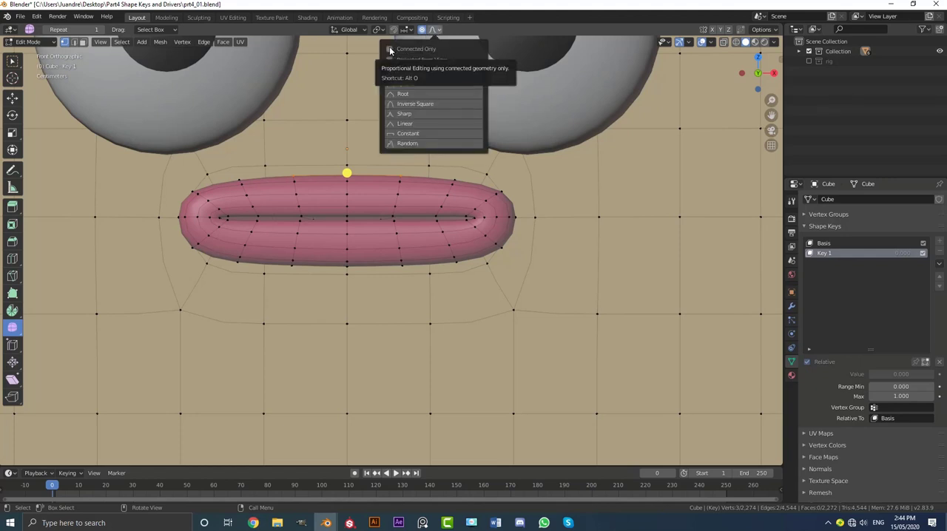
{"action": "scroll", "coordinate": [320, 197], "scroll_direction": "up", "scroll_amount": 2}
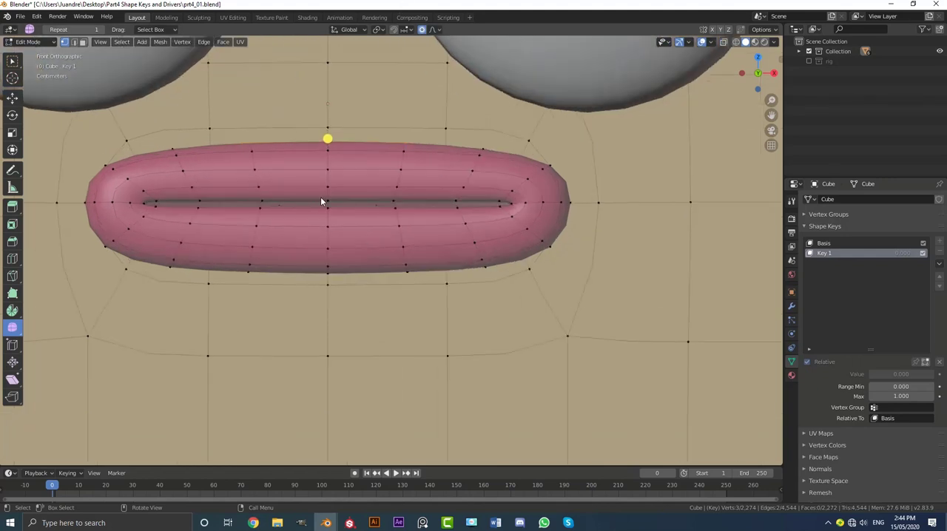
Select the centre vertex on the lower lip's inner edge and enable mesh mirroring across X.
{"action": "left_click", "coordinate": [328, 209]}
{"action": "scroll", "coordinate": [362, 215], "scroll_direction": "down", "scroll_amount": 3}
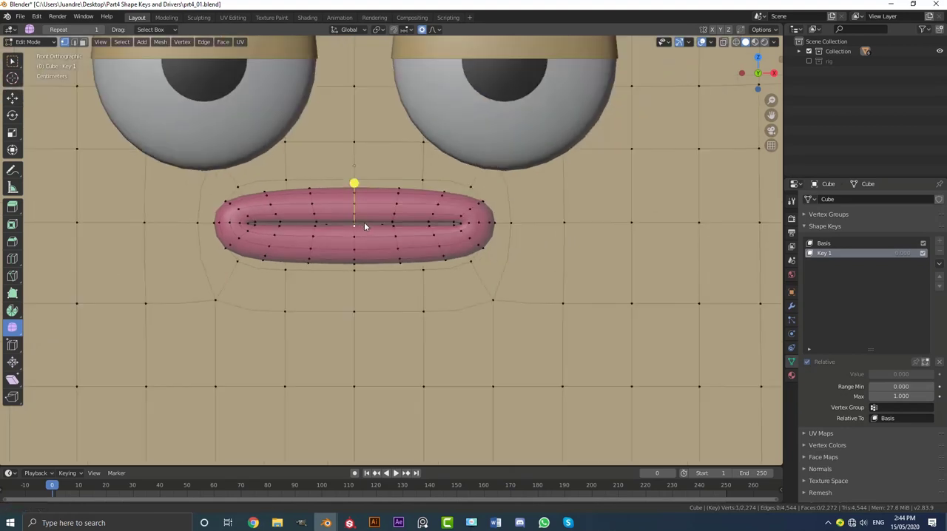
{"action": "scroll", "coordinate": [364, 221], "scroll_direction": "up", "scroll_amount": 4}
{"action": "middle_click_drag", "start_coordinate": [453, 182], "coordinate": [372, 214], "text": "shift"}
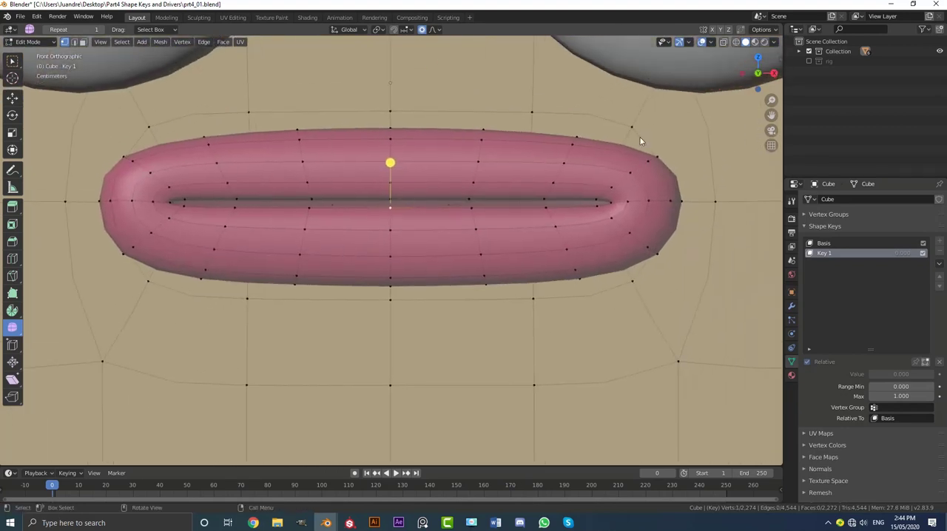
{"action": "left_click", "coordinate": [712, 29]}
{"action": "scroll", "coordinate": [415, 221], "scroll_direction": "down", "scroll_amount": 2}
{"action": "scroll", "coordinate": [393, 259], "scroll_direction": "up", "scroll_amount": 1}
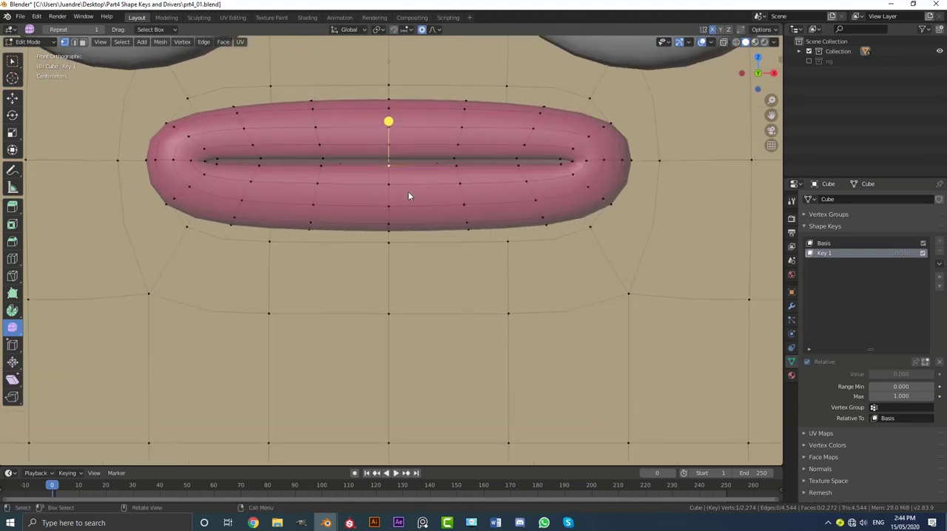
Lower the selected lip vertex about 0.05 m along Z with a proportional size of about 0.24.
{"action": "scroll", "coordinate": [389, 168], "scroll_direction": "up", "scroll_amount": 2}
{"action": "key", "text": "g"}
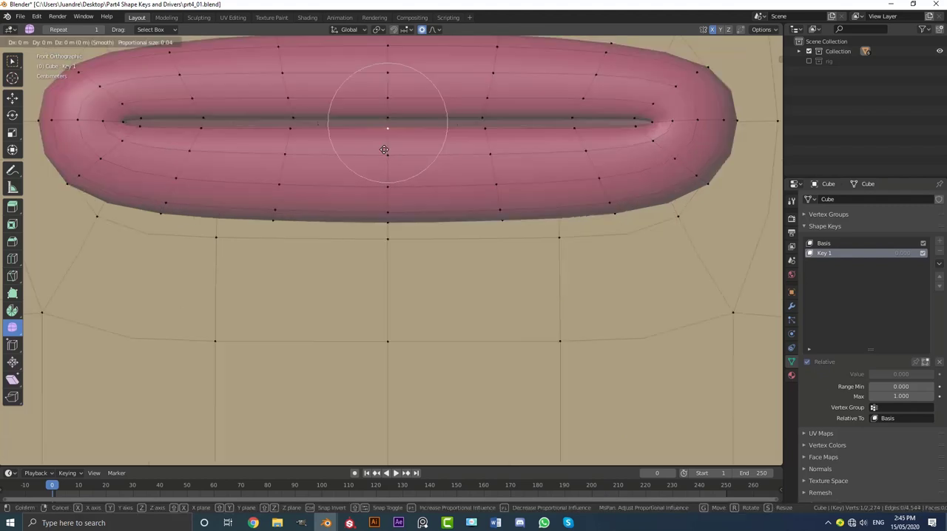
{"action": "key", "text": "z"}
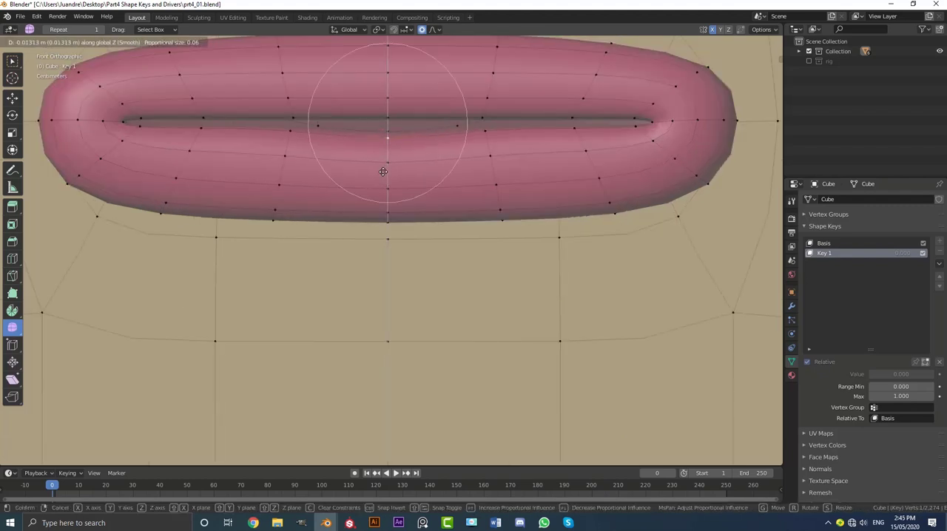
{"action": "scroll", "coordinate": [383, 185], "scroll_direction": "down", "scroll_amount": 10}
{"action": "scroll", "coordinate": [382, 207], "scroll_direction": "down", "scroll_amount": 5}
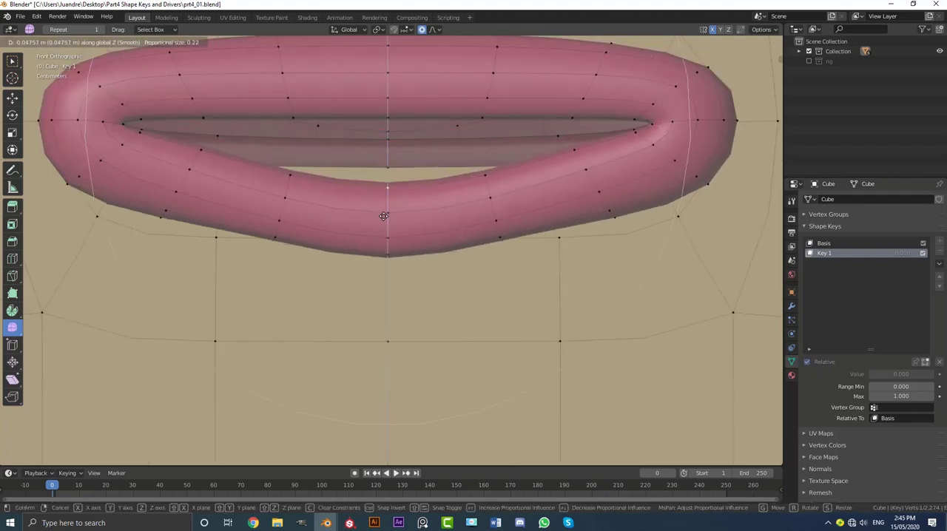
{"action": "scroll", "coordinate": [382, 214], "scroll_direction": "up", "scroll_amount": 1}
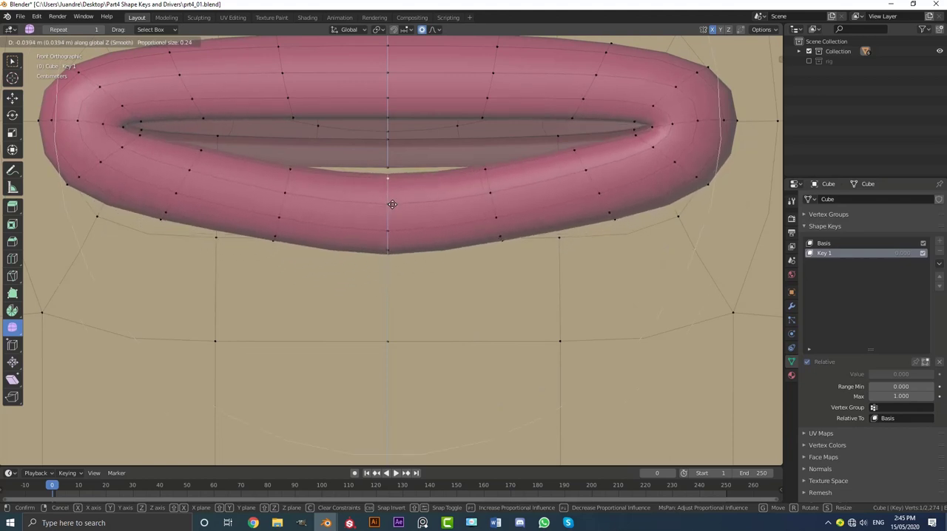
{"action": "left_click", "coordinate": [392, 198]}
Select the vertex loop around the middle of the lower lip and pull it well down along Z to open the mouth.
{"action": "scroll", "coordinate": [390, 193], "scroll_direction": "up", "scroll_amount": 1}
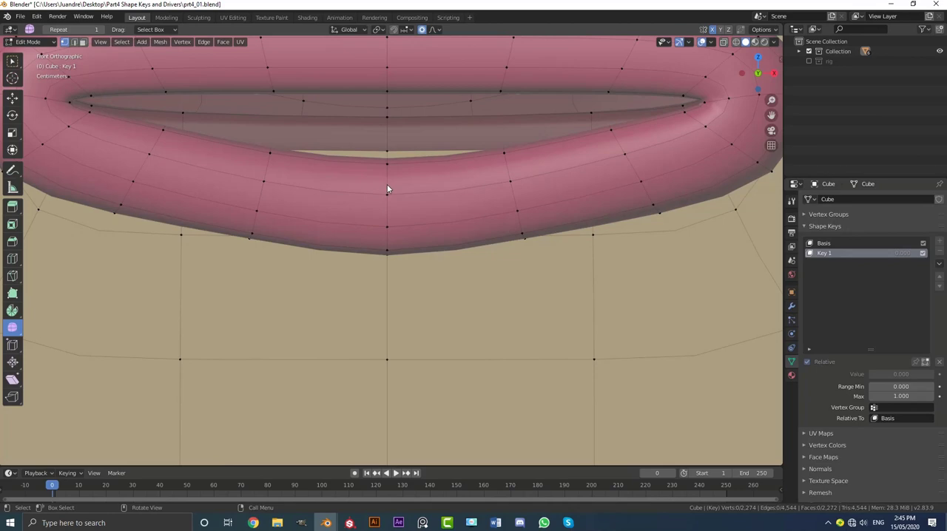
{"action": "left_click", "coordinate": [386, 174], "text": "alt"}
{"action": "scroll", "coordinate": [397, 194], "scroll_direction": "down", "scroll_amount": 5}
{"action": "middle_click_drag", "start_coordinate": [396, 193], "coordinate": [403, 251]}
{"action": "scroll", "coordinate": [375, 202], "scroll_direction": "down", "scroll_amount": 2}
{"action": "scroll", "coordinate": [407, 270], "scroll_direction": "up", "scroll_amount": 1}
{"action": "key", "text": "g"}
{"action": "key", "text": "z"}
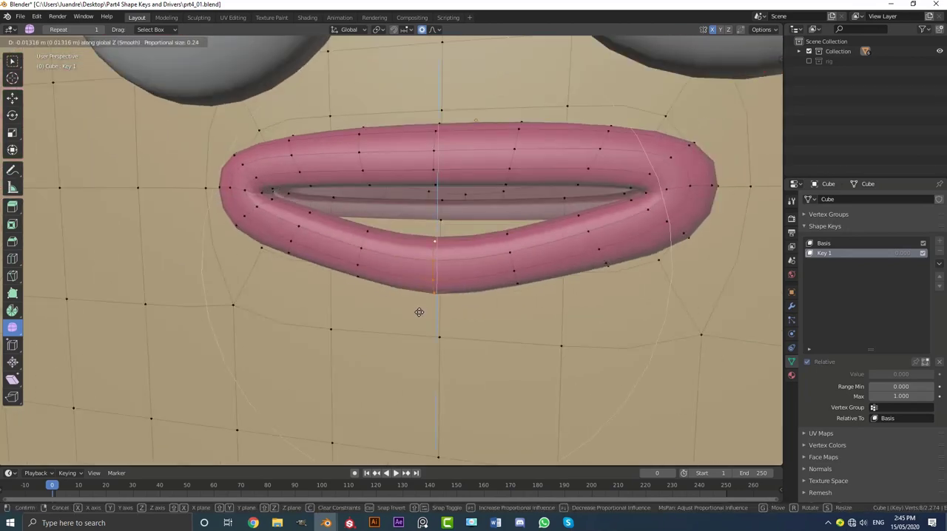
{"action": "left_click", "coordinate": [440, 412]}
{"action": "key", "text": "KP_1"}
{"action": "scroll", "coordinate": [471, 280], "scroll_direction": "up", "scroll_amount": 1}
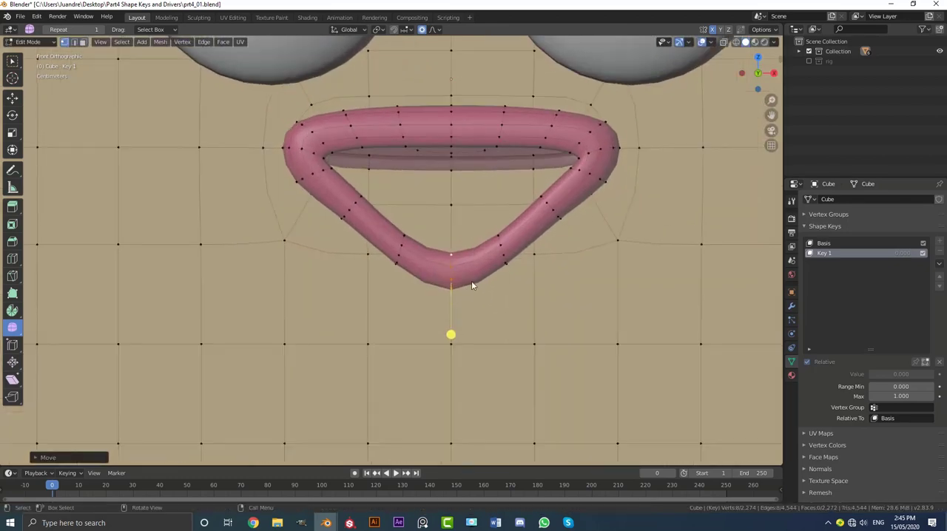
Scale up the lower lip's centre loop to thicken the lip there, and deselect it.
{"action": "scroll", "coordinate": [472, 280], "scroll_direction": "up", "scroll_amount": 3}
{"action": "key", "text": "s"}
{"action": "left_click", "coordinate": [652, 297]}
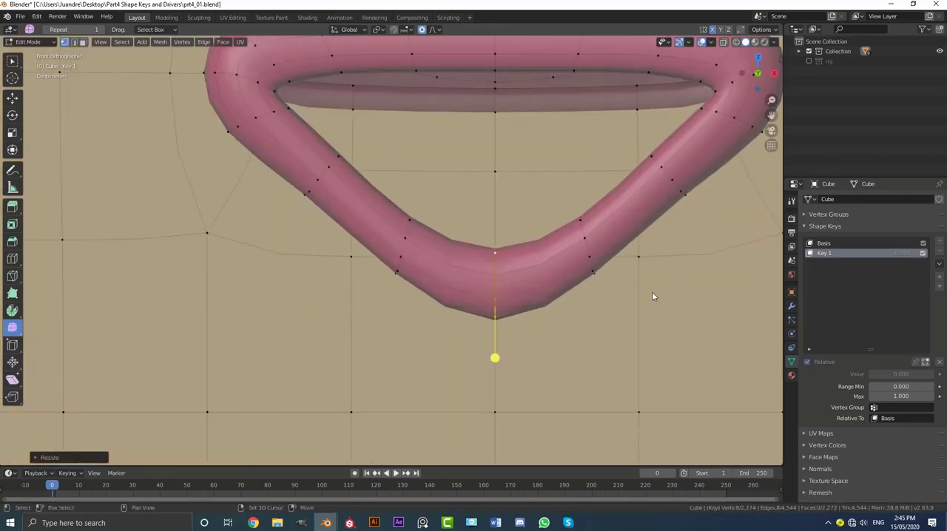
{"action": "middle_click_drag", "start_coordinate": [651, 297], "coordinate": [559, 284], "text": "shift"}
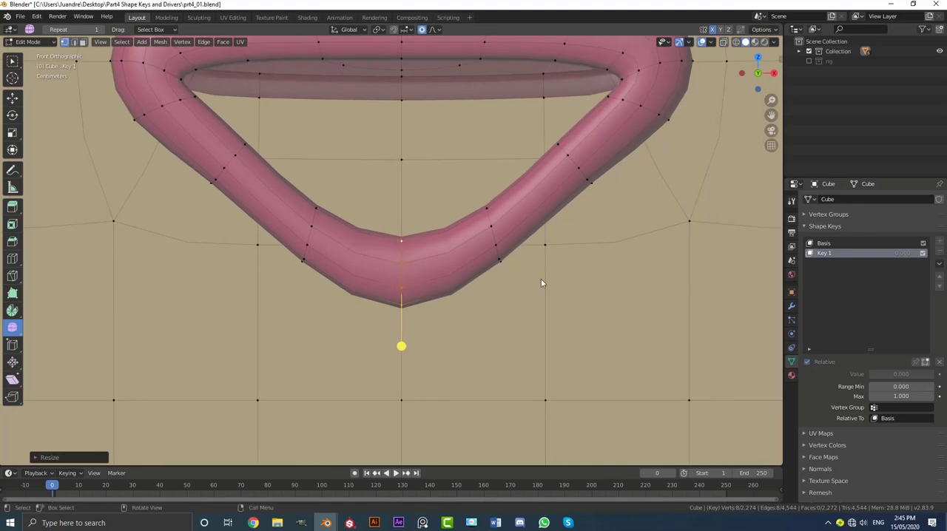
Select the lower lip loop just right of centre and move it outward to round the mouth opening.
{"action": "left_click", "coordinate": [492, 233], "text": "alt"}
{"action": "scroll", "coordinate": [502, 246], "scroll_direction": "up", "scroll_amount": 1}
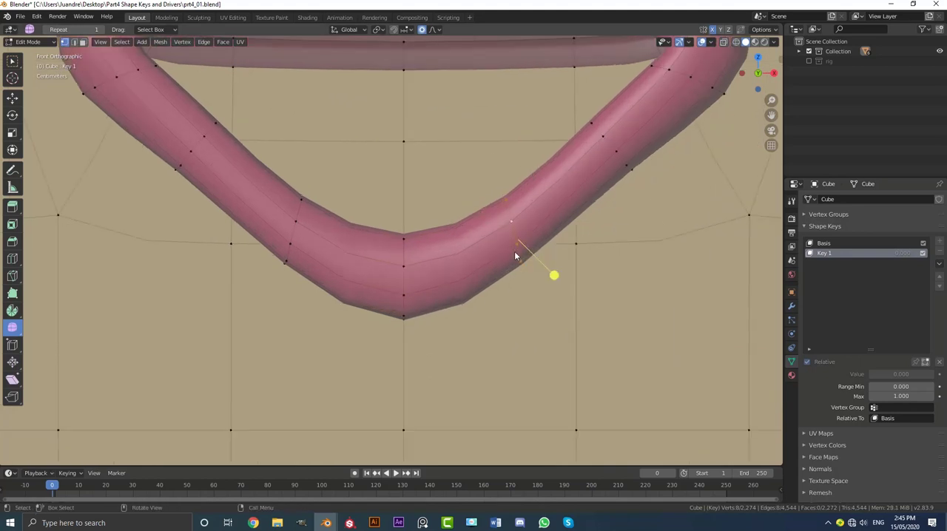
{"action": "key", "text": "g"}
{"action": "left_click", "coordinate": [584, 260]}
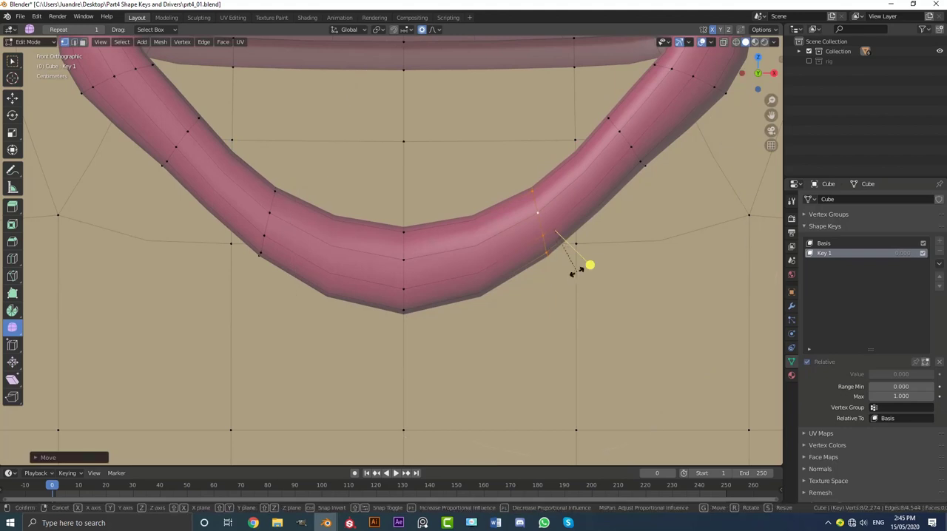
Rotate the loop right of centre to follow the lip's curve and scale it up slightly.
{"action": "key", "text": "r"}
{"action": "scroll", "coordinate": [591, 255], "scroll_direction": "up", "scroll_amount": 8}
{"action": "left_click", "coordinate": [594, 252]}
{"action": "key", "text": "s"}
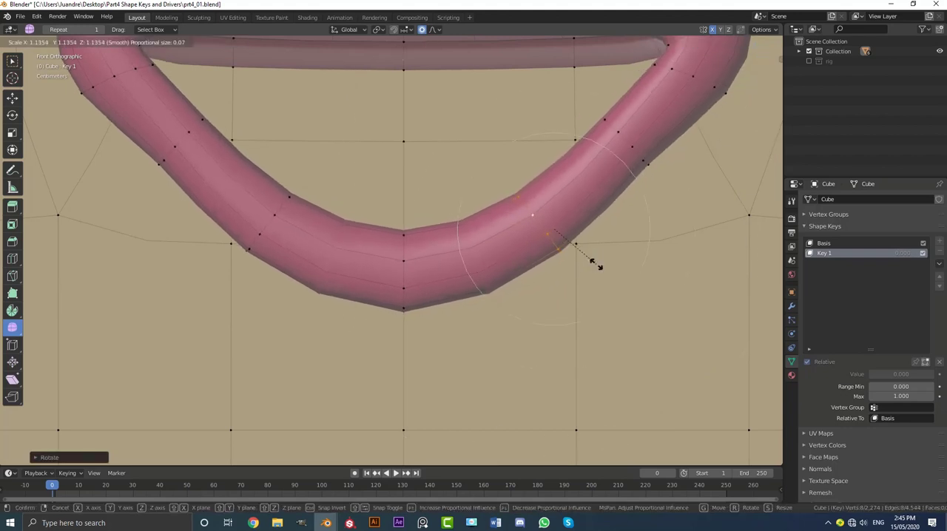
{"action": "left_click", "coordinate": [594, 261]}
{"action": "scroll", "coordinate": [592, 258], "scroll_direction": "down", "scroll_amount": 5}
{"action": "scroll", "coordinate": [503, 234], "scroll_direction": "up", "scroll_amount": 3}
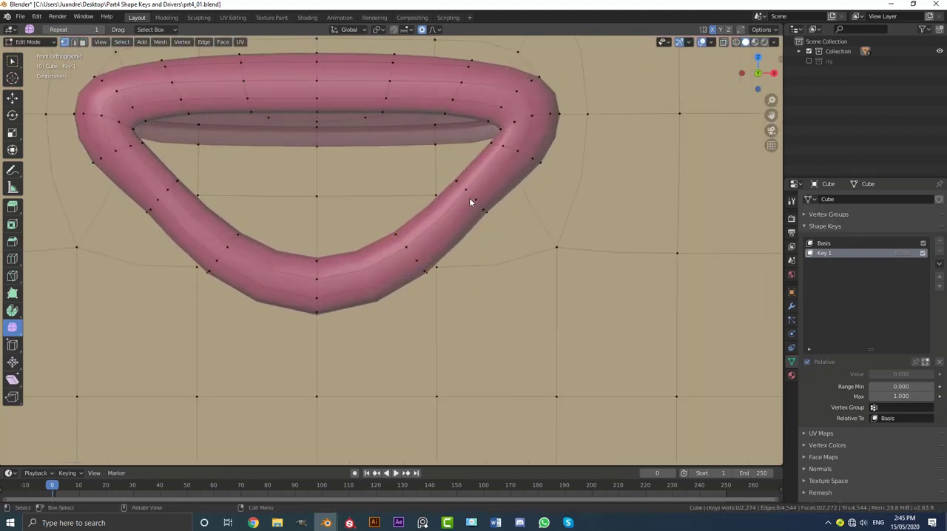
Move the next loop toward the right mouth corner outward and down about 0.02 m, and enlarge it slightly.
{"action": "middle_click_drag", "start_coordinate": [469, 199], "coordinate": [518, 244], "text": "shift"}
{"action": "left_click", "coordinate": [559, 264]}
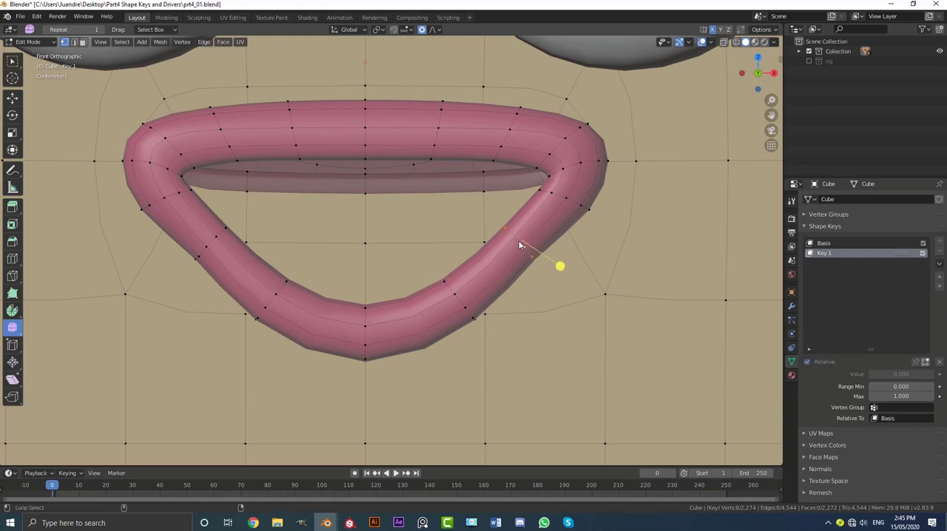
{"action": "key", "text": "g"}
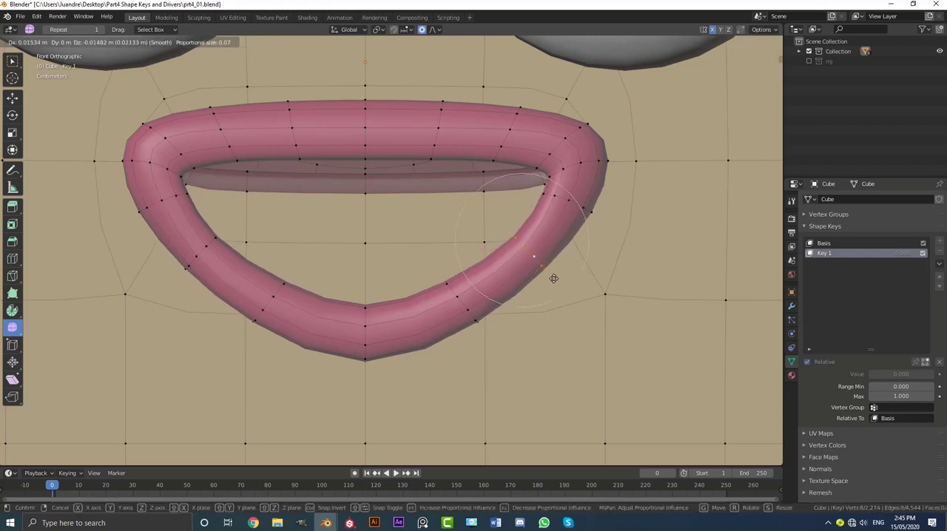
{"action": "left_click", "coordinate": [553, 281]}
{"action": "key", "text": "s"}
{"action": "left_click", "coordinate": [559, 294]}
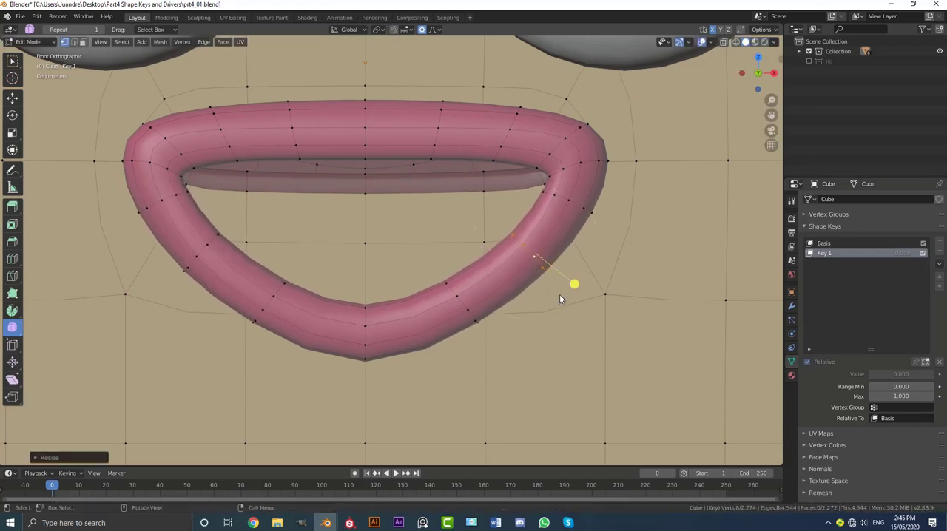
{"action": "middle_click_drag", "start_coordinate": [560, 294], "coordinate": [550, 263]}
{"action": "key", "text": "KP_1"}
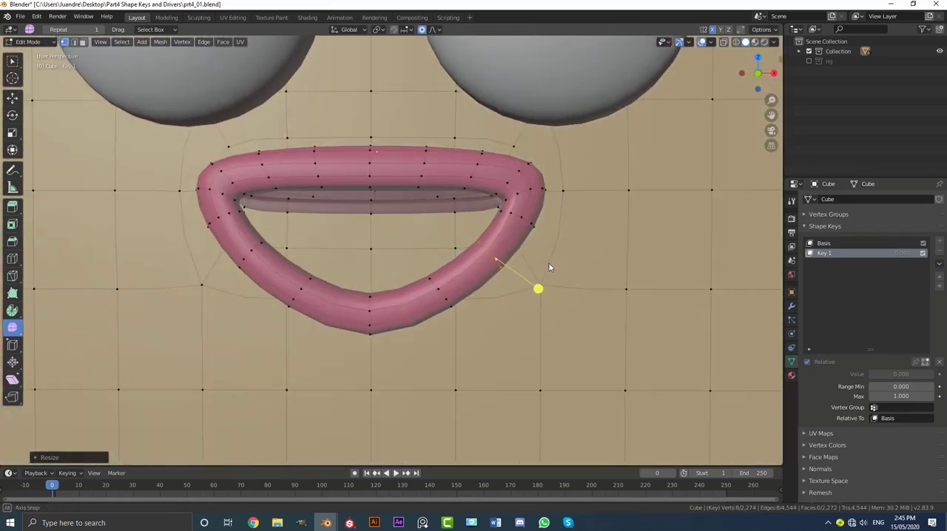
Reselect the lower lip loop just right of centre and move it about 0.02 m outward and down.
{"action": "scroll", "coordinate": [549, 264], "scroll_direction": "down", "scroll_amount": 2}
{"action": "key", "text": "alt+a"}
{"action": "scroll", "coordinate": [547, 270], "scroll_direction": "up", "scroll_amount": 4}
{"action": "left_click", "coordinate": [460, 302]}
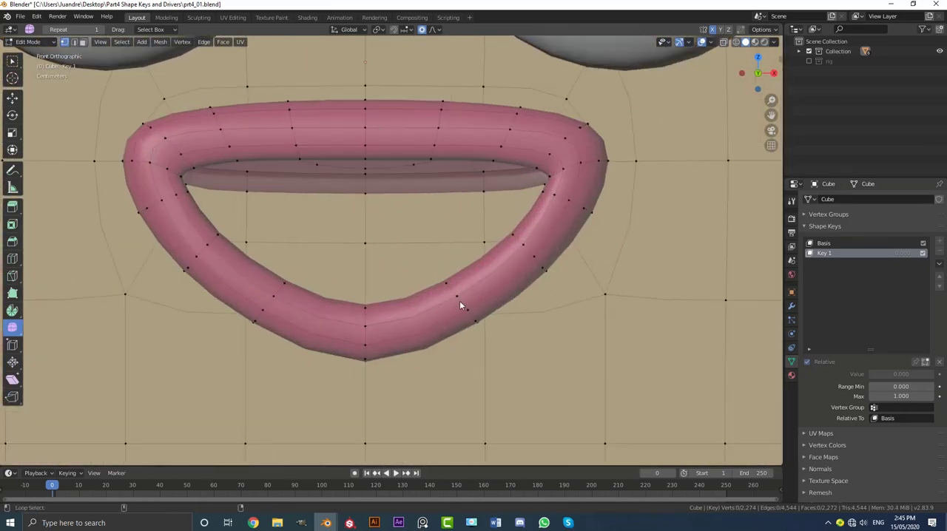
{"action": "key", "text": "g"}
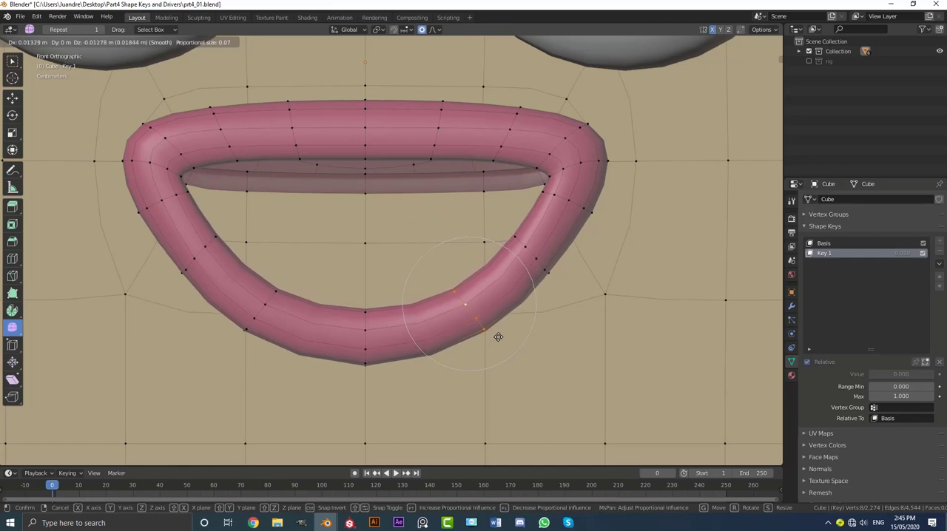
{"action": "left_click", "coordinate": [500, 341]}
{"action": "scroll", "coordinate": [457, 285], "scroll_direction": "down", "scroll_amount": 2}
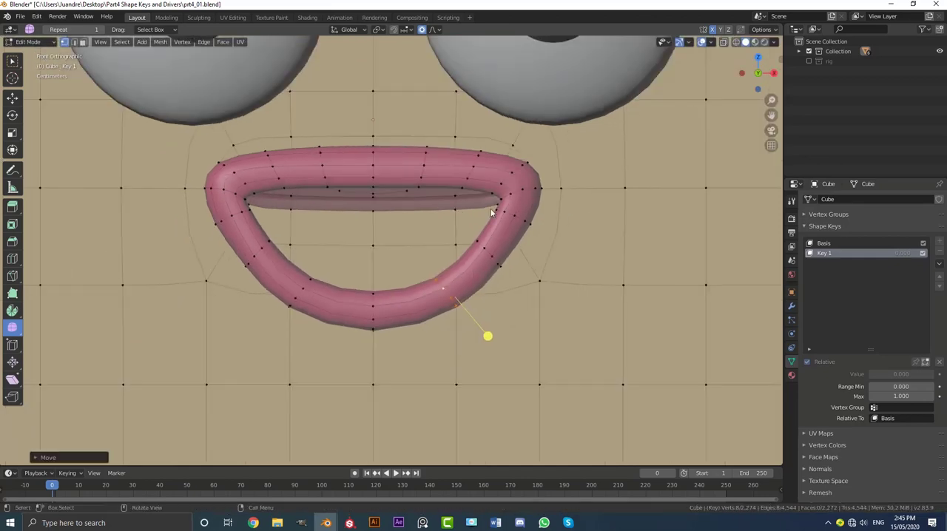
Select the centre vertex on the inner mouth's lower edge and lower it about 0.1 m along Z with proportional size 0.18.
{"action": "scroll", "coordinate": [422, 229], "scroll_direction": "up", "scroll_amount": 3}
{"action": "middle_click_drag", "start_coordinate": [386, 224], "coordinate": [316, 186]}
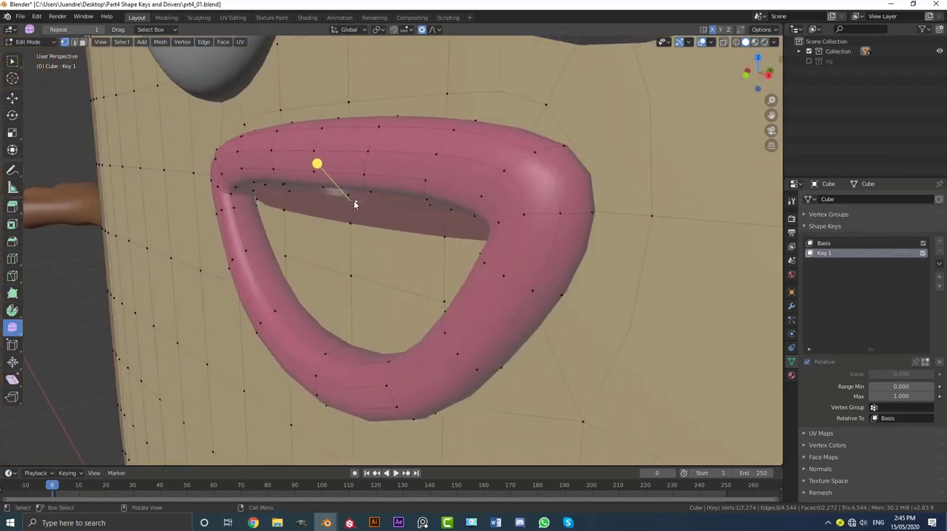
{"action": "scroll", "coordinate": [353, 200], "scroll_direction": "up", "scroll_amount": 3}
{"action": "key", "text": "KP_1"}
{"action": "scroll", "coordinate": [583, 202], "scroll_direction": "down", "scroll_amount": 3}
{"action": "middle_click_drag", "start_coordinate": [533, 194], "coordinate": [480, 219], "text": "shift"}
{"action": "scroll", "coordinate": [440, 207], "scroll_direction": "up", "scroll_amount": 1}
{"action": "key", "text": "g"}
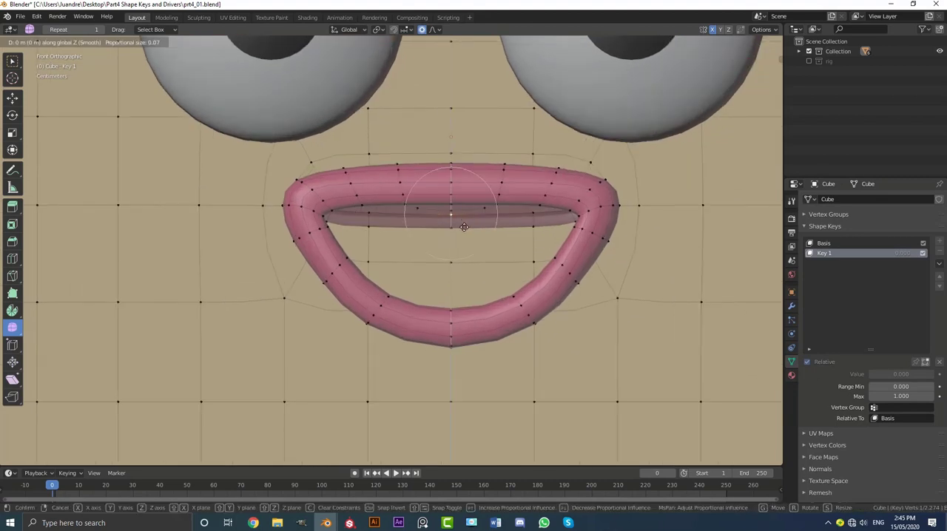
{"action": "key", "text": "z"}
{"action": "scroll", "coordinate": [462, 260], "scroll_direction": "down", "scroll_amount": 1}
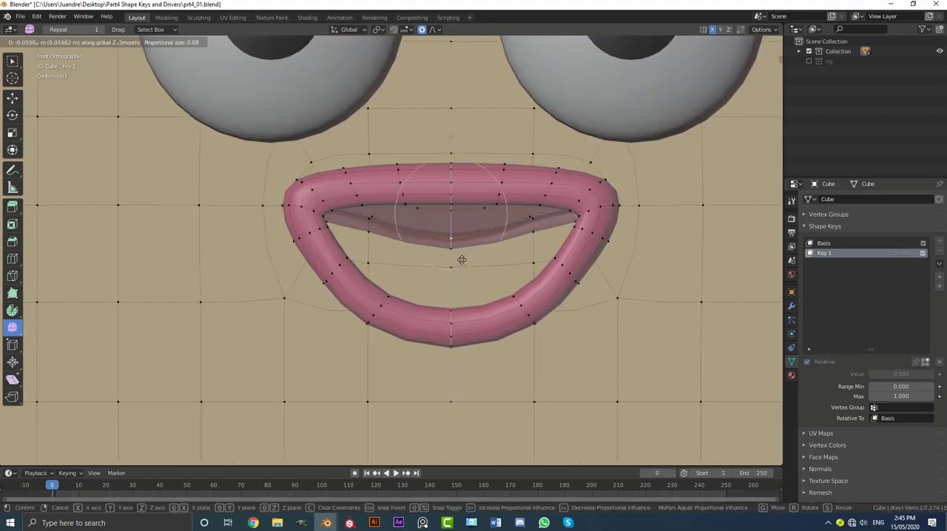
{"action": "scroll", "coordinate": [461, 259], "scroll_direction": "down", "scroll_amount": 6}
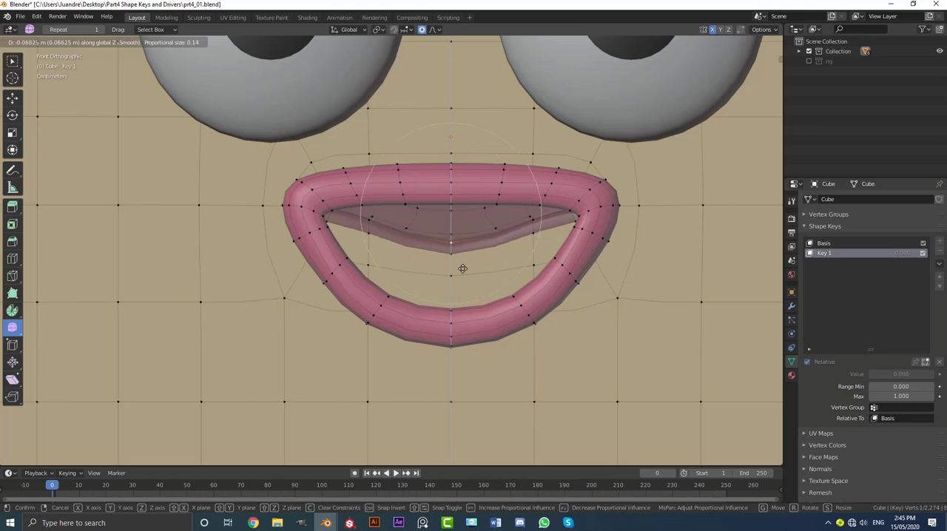
{"action": "scroll", "coordinate": [462, 275], "scroll_direction": "down", "scroll_amount": 4}
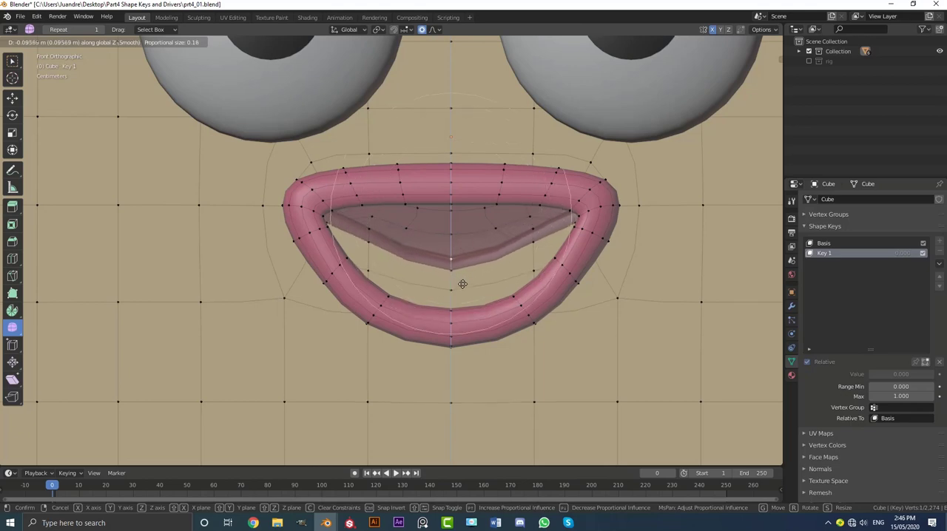
{"action": "left_click", "coordinate": [462, 284]}
Add the adjacent vertex behind the inner mouth's centre vertex to the selection and lower both about 0.09 m along Z with proportional size 0.22.
{"action": "scroll", "coordinate": [463, 275], "scroll_direction": "up", "scroll_amount": 4}
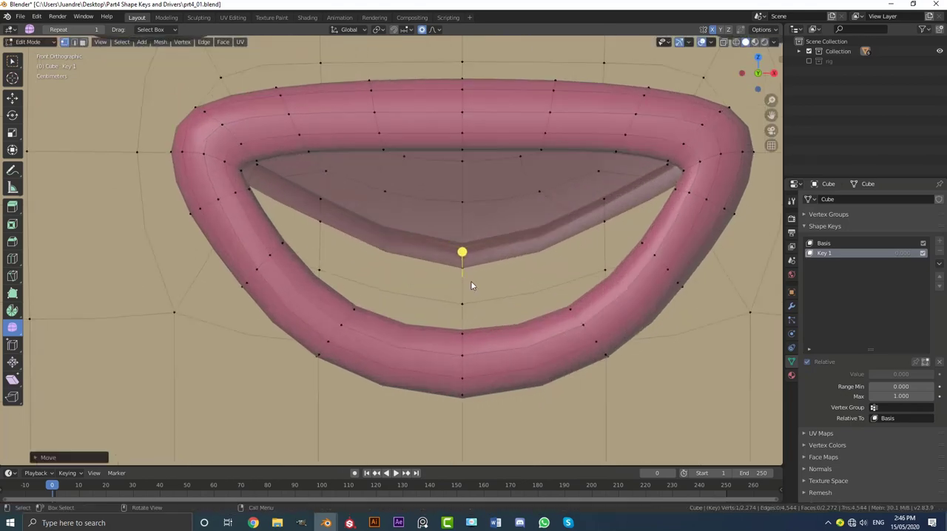
{"action": "middle_click_drag", "start_coordinate": [470, 280], "coordinate": [397, 325]}
{"action": "scroll", "coordinate": [386, 317], "scroll_direction": "up", "scroll_amount": 2}
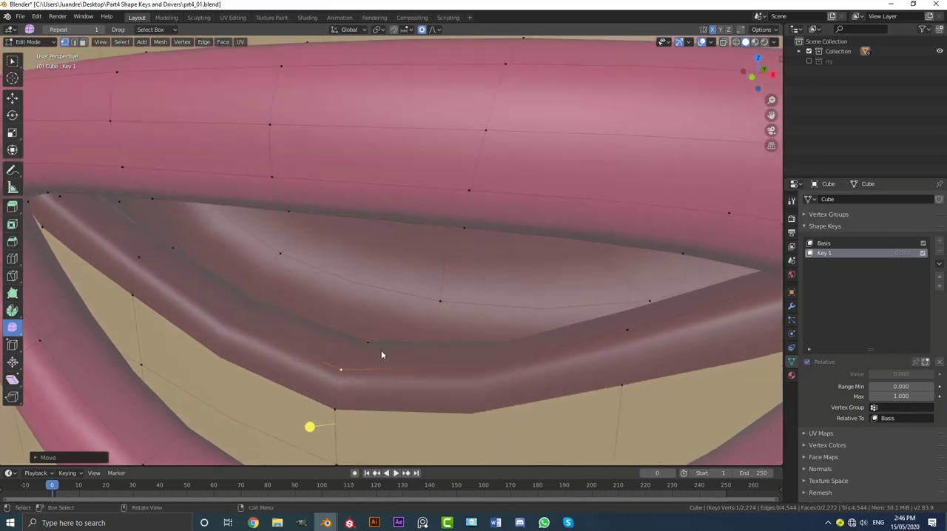
{"action": "left_click", "coordinate": [369, 343], "text": "shift"}
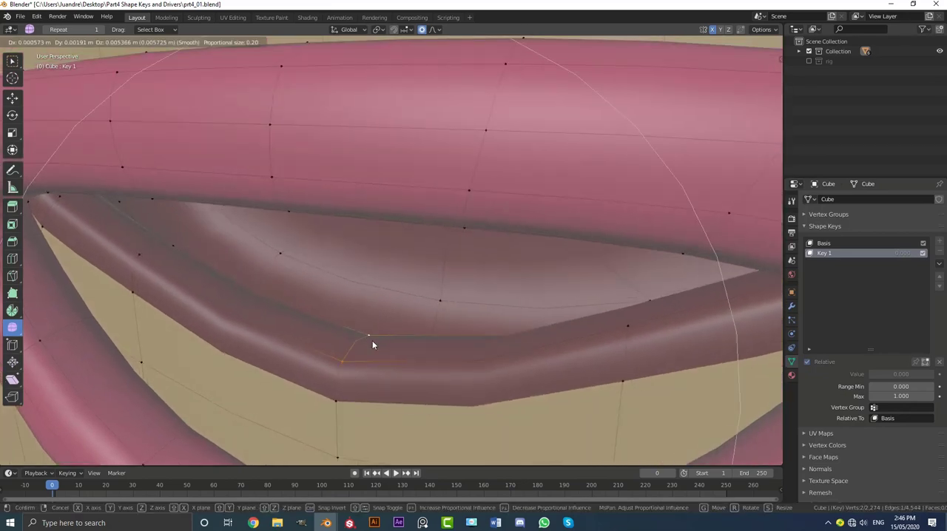
{"action": "key", "text": "KP_1"}
{"action": "key", "text": "g"}
{"action": "key", "text": "z"}
{"action": "scroll", "coordinate": [379, 346], "scroll_direction": "down", "scroll_amount": 1}
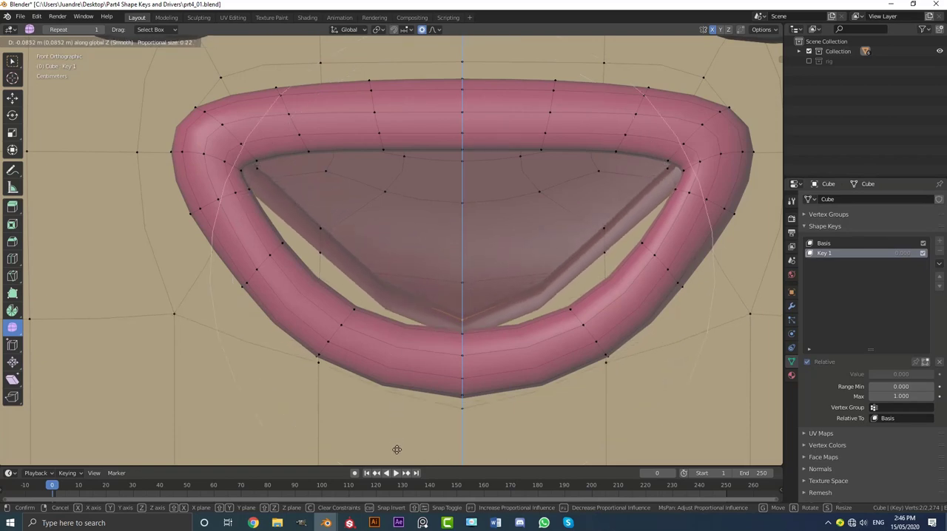
{"action": "left_click", "coordinate": [397, 43]}
Select the two vertices on the right side of the inner mouth's edge and move them about 0.05 m outward and down with proportional size 0.11.
{"action": "middle_click_drag", "start_coordinate": [581, 266], "coordinate": [487, 243], "text": "shift"}
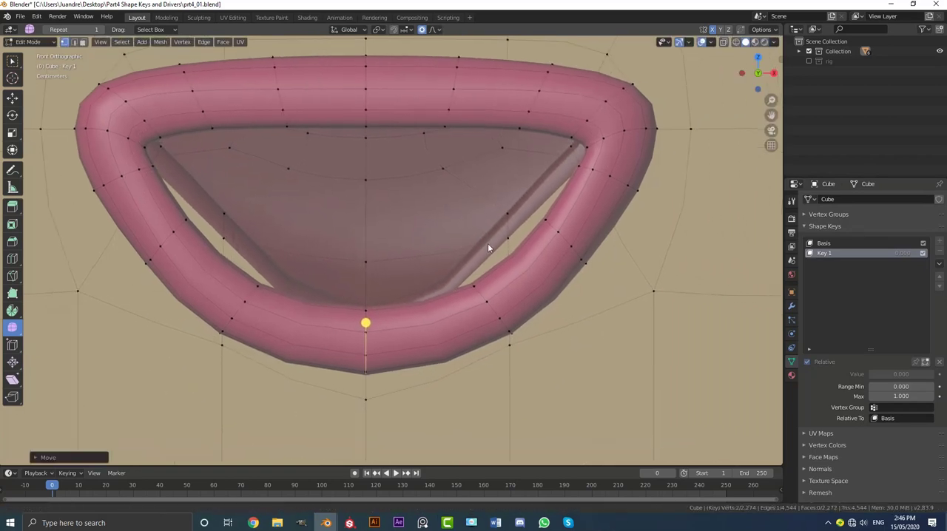
{"action": "scroll", "coordinate": [510, 222], "scroll_direction": "up", "scroll_amount": 1}
{"action": "left_click", "coordinate": [530, 204]}
{"action": "middle_click_drag", "start_coordinate": [529, 204], "coordinate": [509, 227]}
{"action": "scroll", "coordinate": [550, 235], "scroll_direction": "down", "scroll_amount": 3}
{"action": "scroll", "coordinate": [508, 227], "scroll_direction": "up", "scroll_amount": 1}
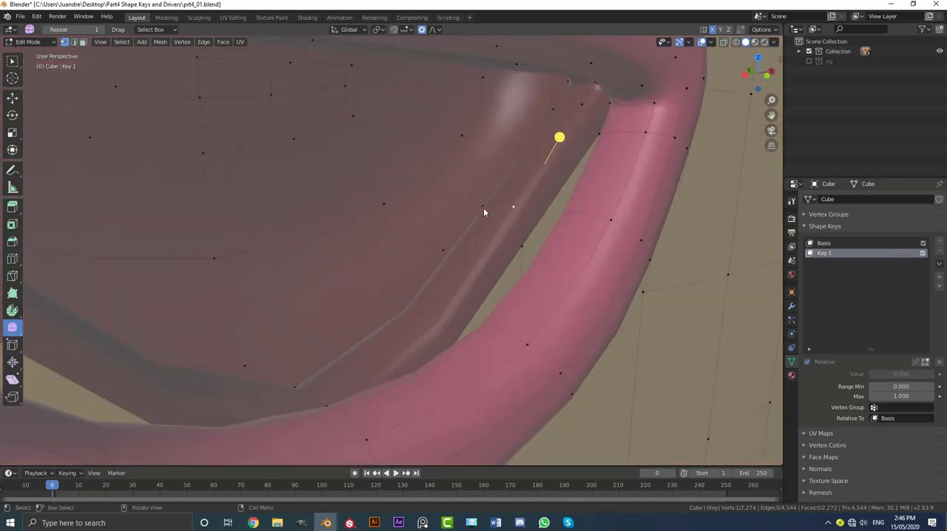
{"action": "left_click", "coordinate": [481, 206], "text": "shift"}
{"action": "key", "text": "KP_1"}
{"action": "middle_click_drag", "start_coordinate": [424, 213], "coordinate": [518, 235], "text": "shift"}
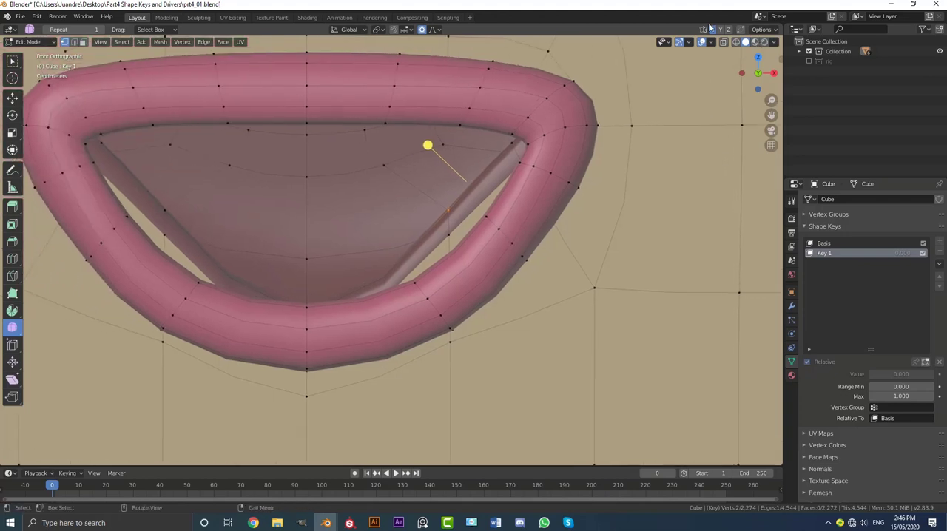
{"action": "middle_click_drag", "start_coordinate": [486, 206], "coordinate": [521, 202], "text": "shift"}
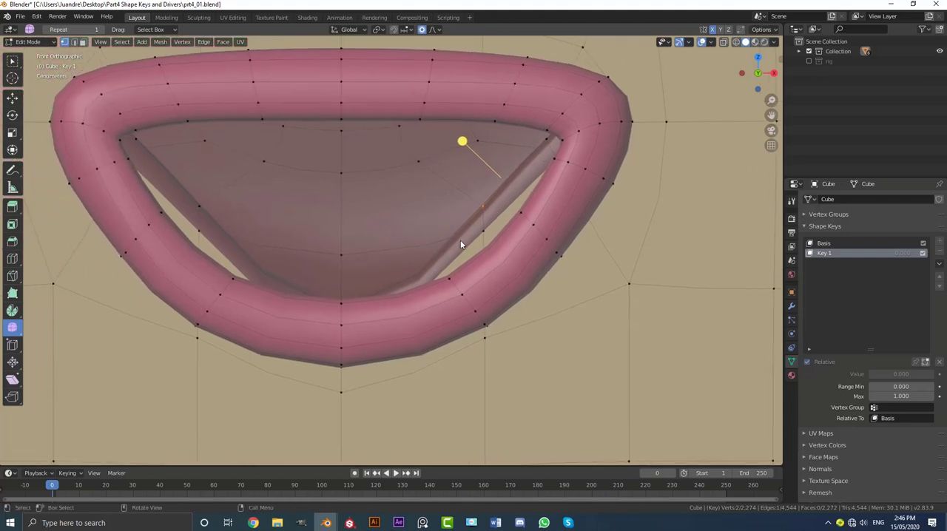
{"action": "key", "text": "g"}
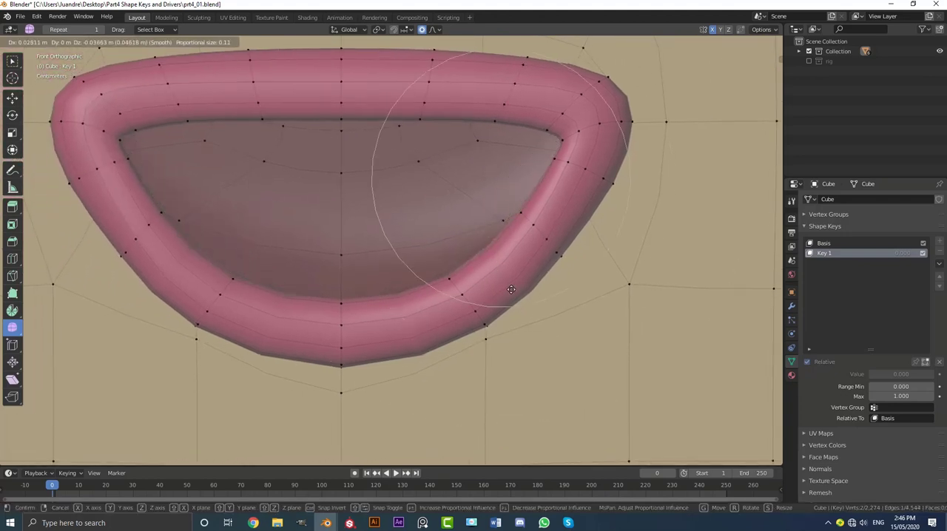
{"action": "left_click", "coordinate": [515, 296]}
Return to Object Mode and raise the Key 1 shape key's value to 1.000 to preview the open mouth.
{"action": "middle_click_drag", "start_coordinate": [515, 273], "coordinate": [378, 187]}
{"action": "scroll", "coordinate": [368, 188], "scroll_direction": "down", "scroll_amount": 1}
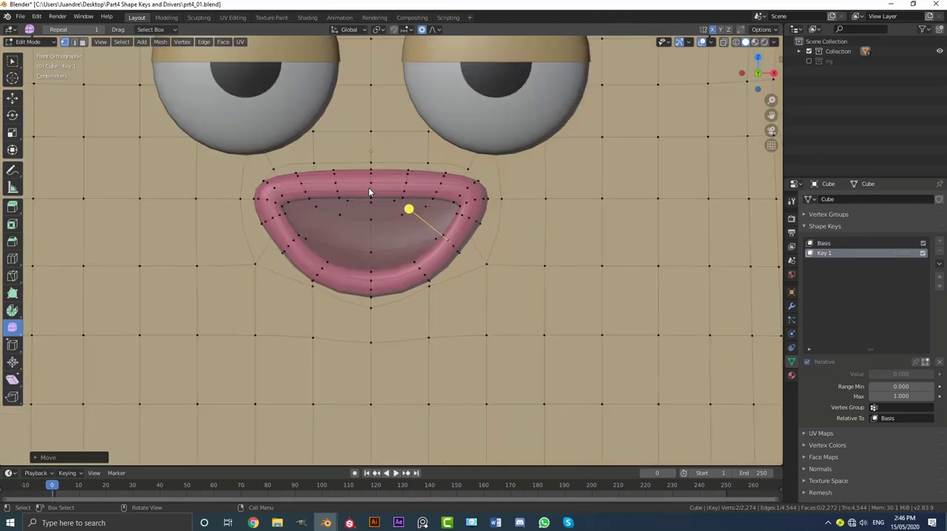
{"action": "middle_click_drag", "start_coordinate": [489, 211], "coordinate": [442, 205]}
{"action": "key", "text": "Tab"}
{"action": "scroll", "coordinate": [421, 192], "scroll_direction": "down", "scroll_amount": 3}
{"action": "scroll", "coordinate": [442, 206], "scroll_direction": "up", "scroll_amount": 3}
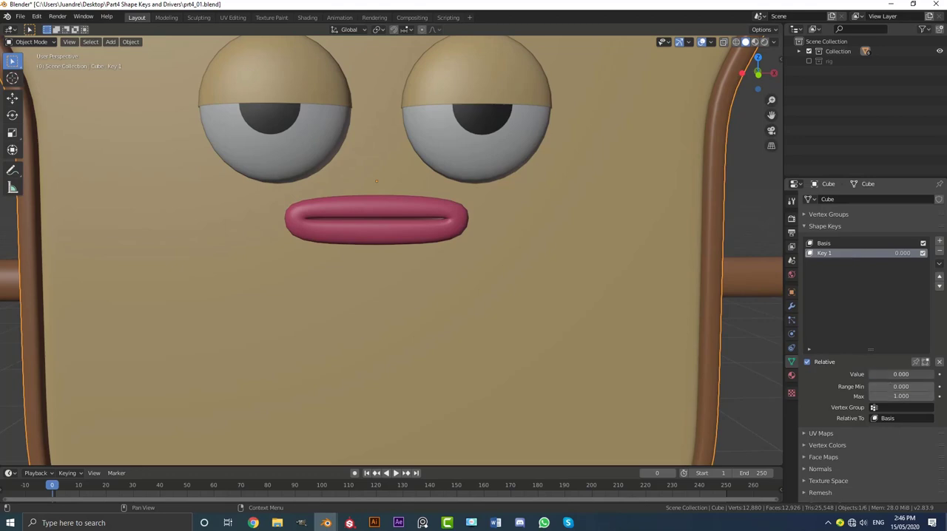
{"action": "left_click_drag", "start_coordinate": [874, 374], "coordinate": [933, 374]}
Rename the shape key as Mouth Open and reset its value to 0.000.
{"action": "scroll", "coordinate": [554, 288], "scroll_direction": "down", "scroll_amount": 3}
{"action": "middle_click_drag", "start_coordinate": [555, 288], "coordinate": [490, 301]}
{"action": "scroll", "coordinate": [489, 300], "scroll_direction": "up", "scroll_amount": 3}
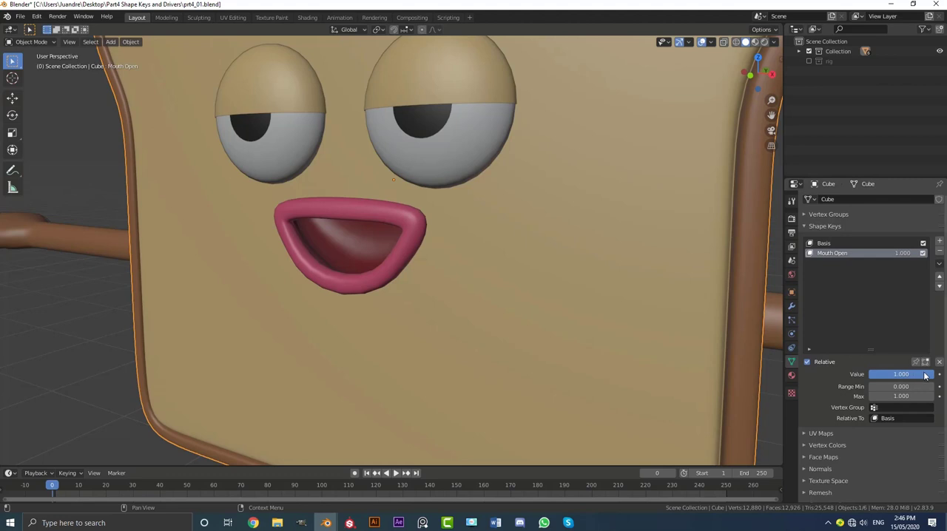
{"action": "left_click_drag", "start_coordinate": [930, 376], "coordinate": [837, 378]}
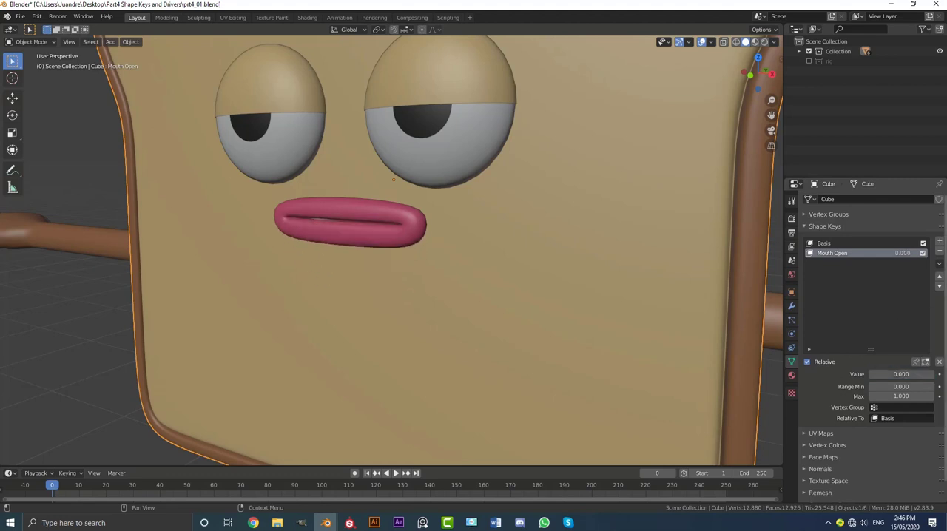
Add a new shape key named Smile.L and enter Edit Mode in front view on the mouth.
{"action": "left_click", "coordinate": [939, 243]}
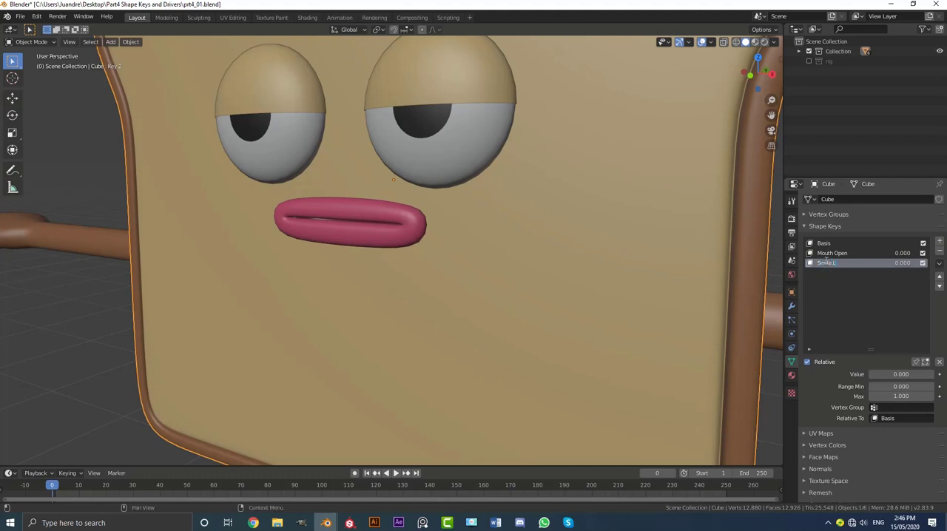
{"action": "key", "text": "Tab"}
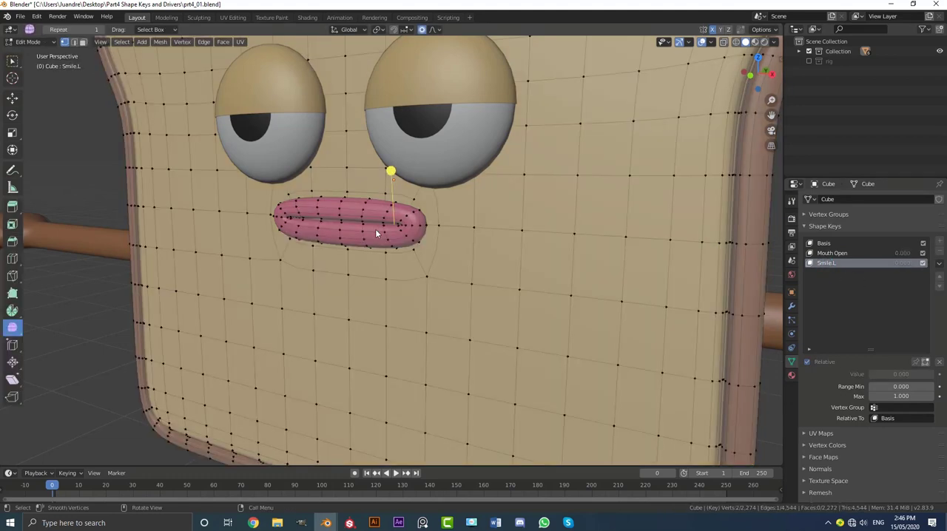
{"action": "key", "text": "KP_1"}
{"action": "scroll", "coordinate": [470, 220], "scroll_direction": "up", "scroll_amount": 4}
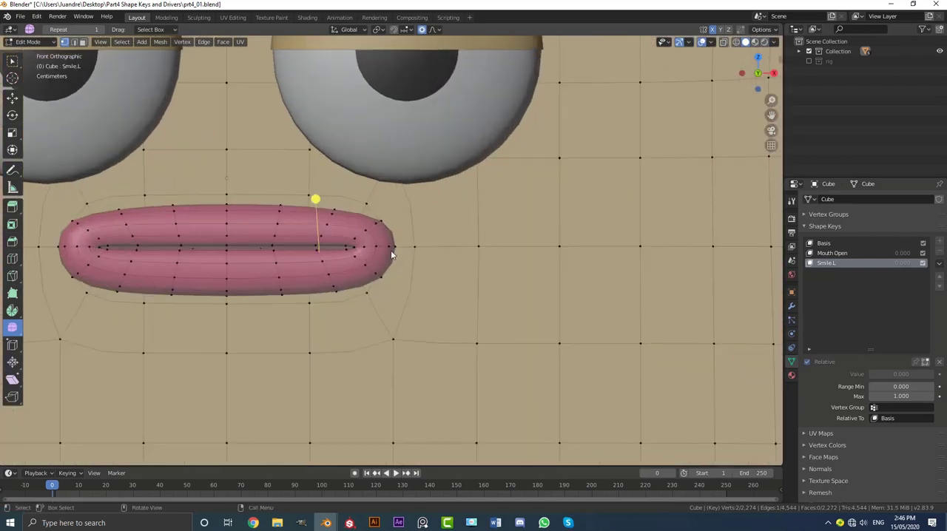
Select the outermost vertex of the right mouth corner, turn off X mirroring and use Connected Only for proportional editing.
{"action": "middle_click_drag", "start_coordinate": [395, 242], "coordinate": [433, 255], "text": "shift"}
{"action": "scroll", "coordinate": [460, 262], "scroll_direction": "up", "scroll_amount": 1}
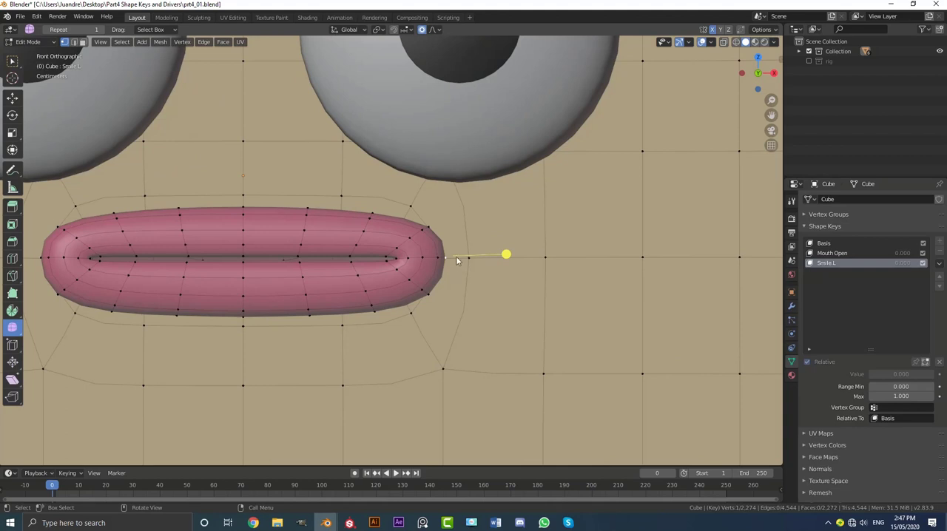
{"action": "middle_click_drag", "start_coordinate": [433, 277], "coordinate": [425, 291], "text": "shift"}
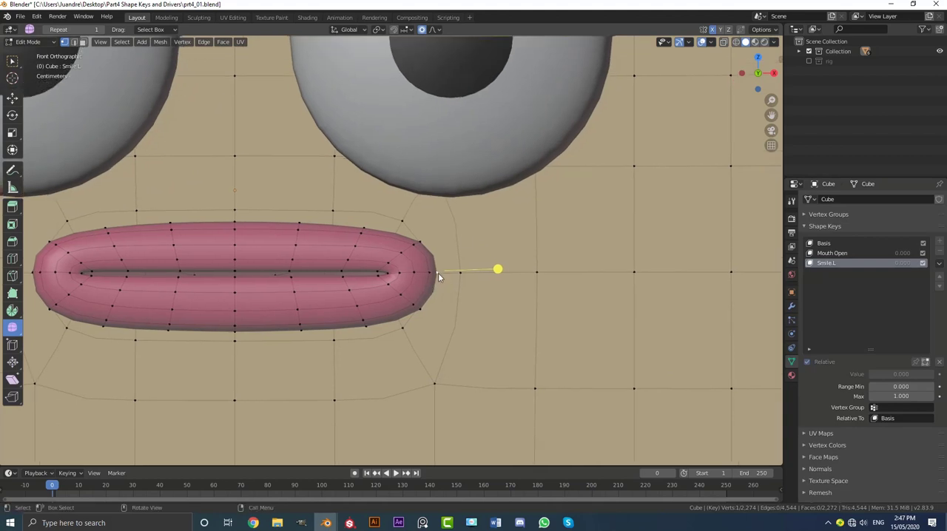
{"action": "left_click", "coordinate": [434, 29]}
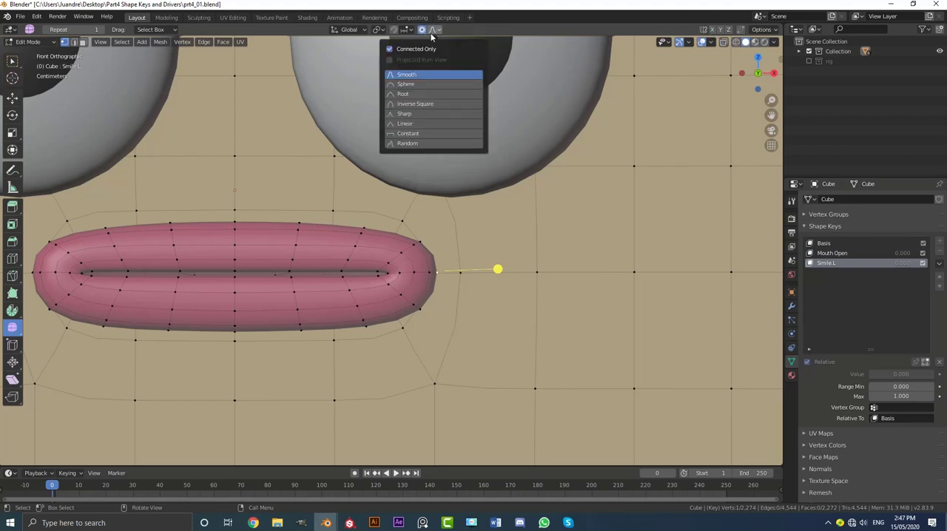
{"action": "left_click", "coordinate": [390, 50]}
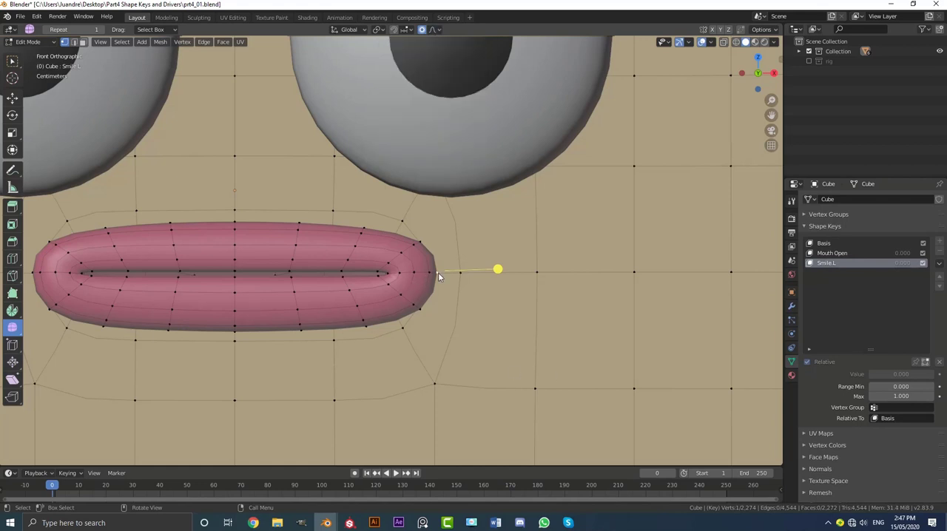
Rotate the right mouth corner about -34° around the selected vertex with proportional size 0.16.
{"action": "scroll", "coordinate": [438, 272], "scroll_direction": "down", "scroll_amount": 3}
{"action": "scroll", "coordinate": [482, 315], "scroll_direction": "up", "scroll_amount": 2}
{"action": "key", "text": "r"}
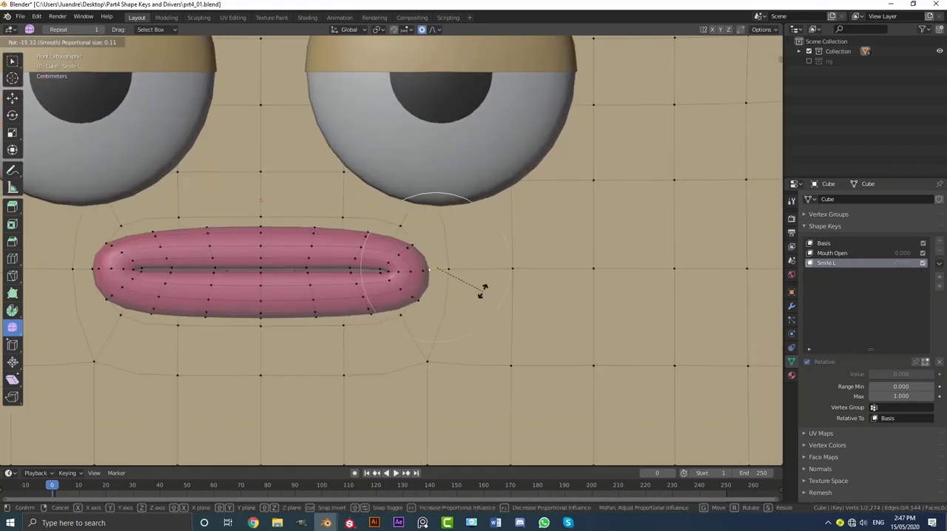
{"action": "scroll", "coordinate": [480, 296], "scroll_direction": "down", "scroll_amount": 5}
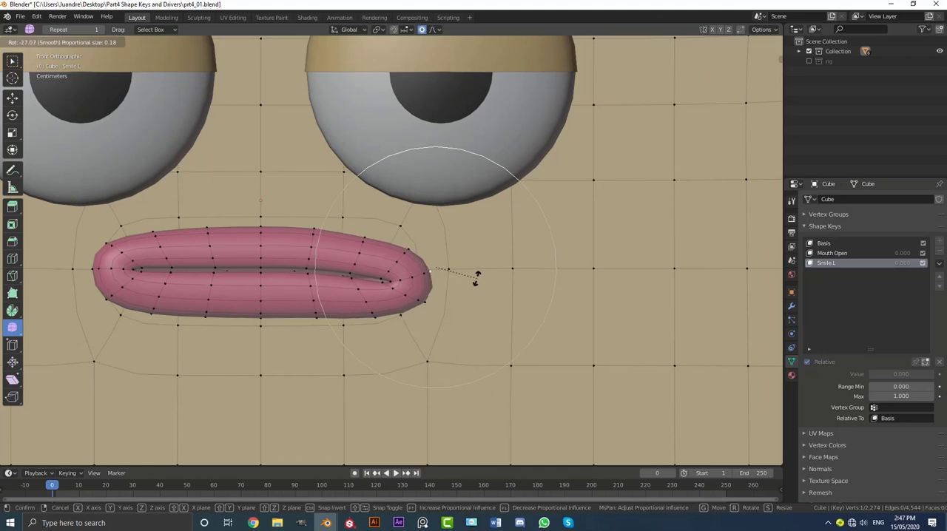
{"action": "scroll", "coordinate": [477, 275], "scroll_direction": "down", "scroll_amount": 3}
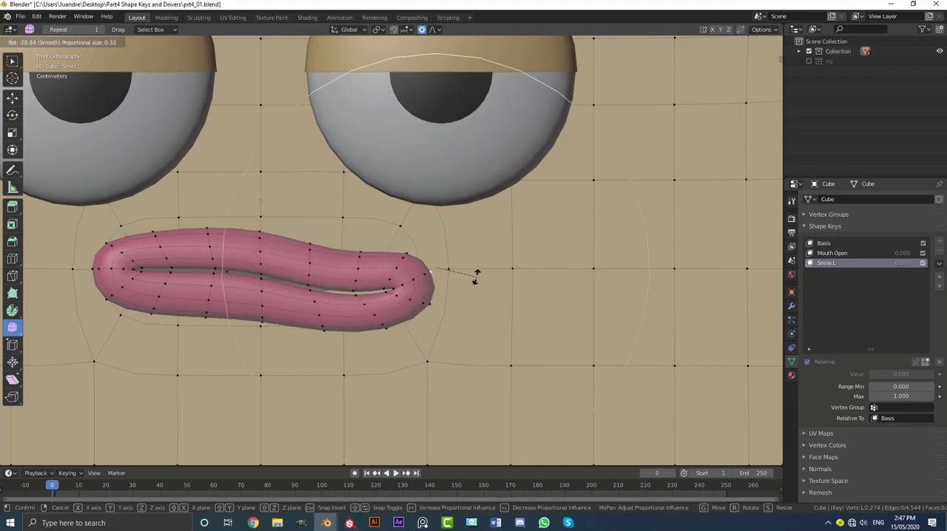
{"action": "scroll", "coordinate": [476, 276], "scroll_direction": "up", "scroll_amount": 1}
{"action": "scroll", "coordinate": [477, 276], "scroll_direction": "up", "scroll_amount": 3}
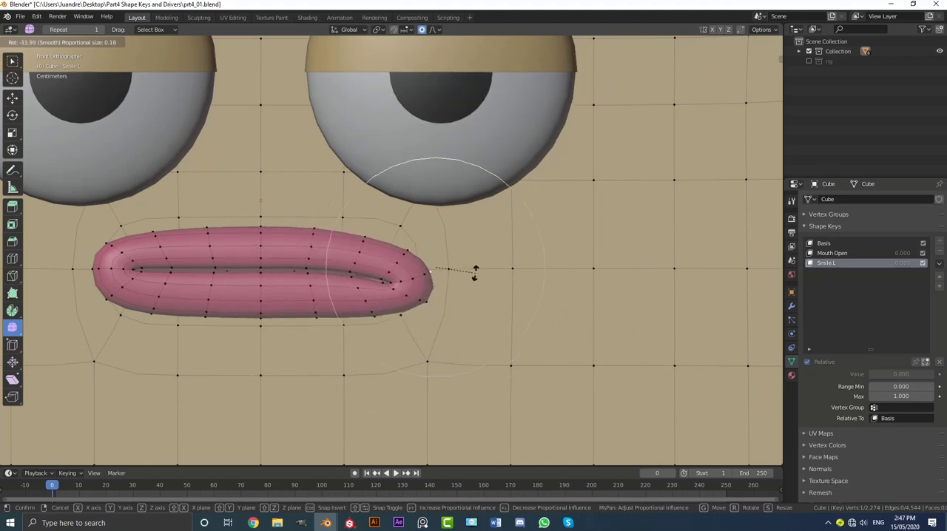
{"action": "left_click", "coordinate": [476, 270]}
Raise the right mouth corner with proportional size 0.18 and shift the vertex at its upper edge slightly inward.
{"action": "scroll", "coordinate": [476, 281], "scroll_direction": "up", "scroll_amount": 2}
{"action": "key", "text": "g"}
{"action": "scroll", "coordinate": [476, 285], "scroll_direction": "down", "scroll_amount": 1}
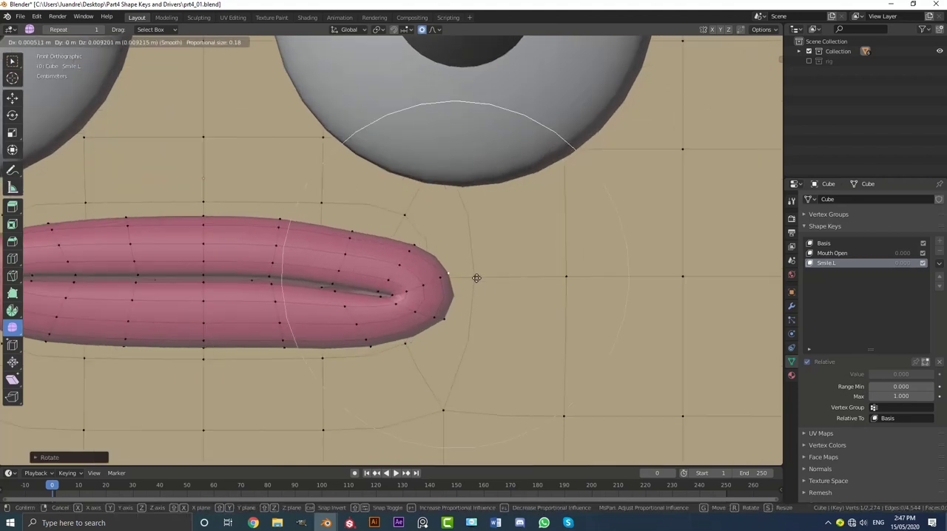
{"action": "left_click", "coordinate": [459, 223]}
{"action": "key", "text": "alt+a"}
{"action": "left_click", "coordinate": [400, 201]}
{"action": "key", "text": "g"}
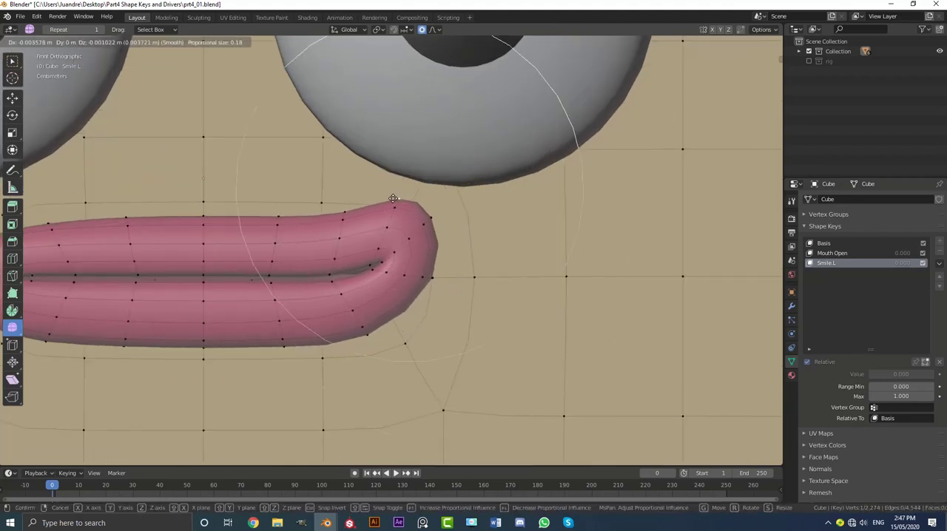
{"action": "left_click", "coordinate": [394, 201]}
Select the upper lip loop just inside the right corner, adjust its position slightly and rotate it about -19° with proportional size 0.07.
{"action": "scroll", "coordinate": [342, 227], "scroll_direction": "up", "scroll_amount": 1}
{"action": "key", "text": "alt+a"}
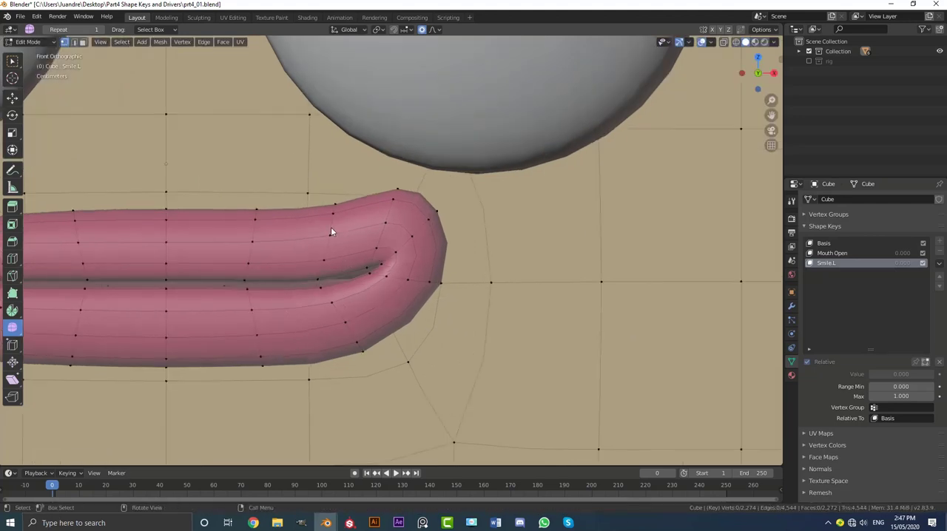
{"action": "left_click", "coordinate": [332, 224], "text": "alt"}
{"action": "key", "text": "g"}
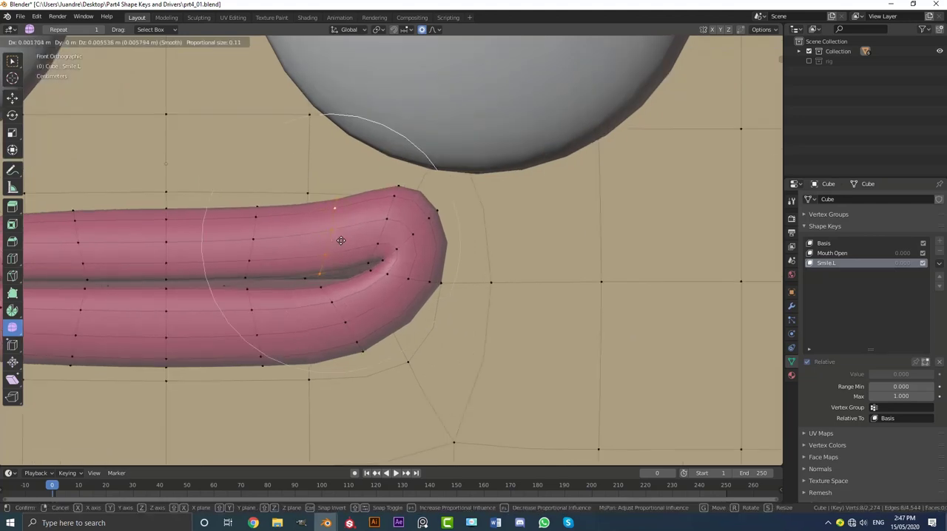
{"action": "left_click", "coordinate": [395, 245]}
{"action": "key", "text": "r"}
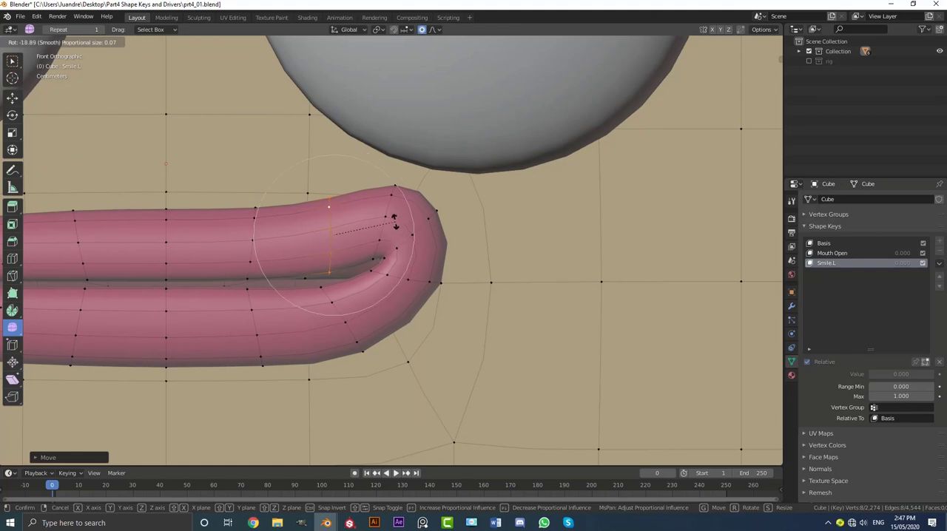
{"action": "left_click", "coordinate": [390, 217]}
Rotate the lower lip loop near the right corner and move it slightly outward with proportional size 0.06.
{"action": "key", "text": "alt+a"}
{"action": "left_click", "coordinate": [367, 359], "text": "alt"}
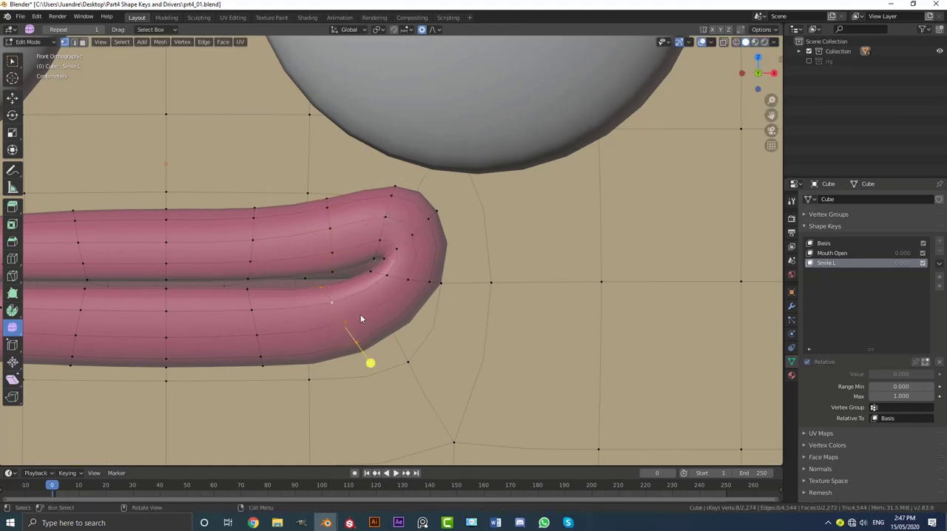
{"action": "key", "text": "r"}
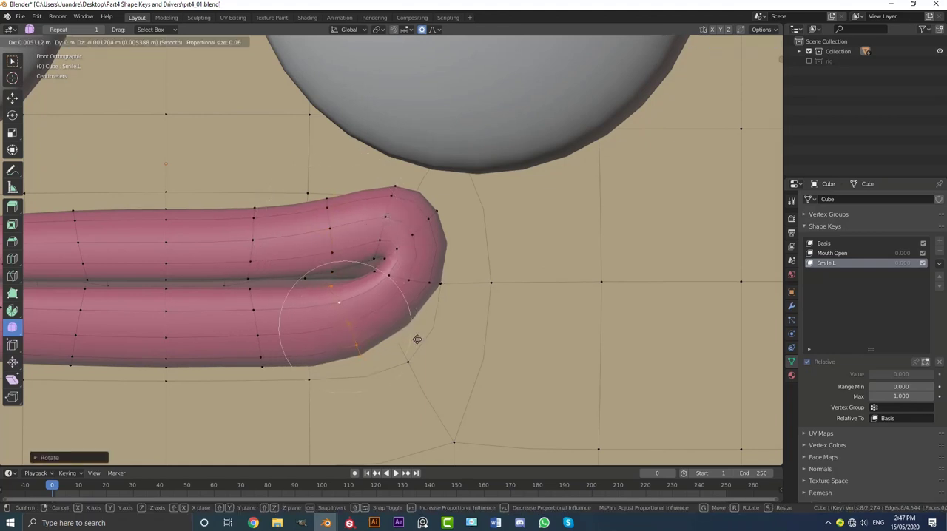
{"action": "left_click", "coordinate": [416, 334]}
Select the edge loop around the right mouth corner, rotate it slightly and nudge it down with proportional size 0.03.
{"action": "key", "text": "alt+a"}
{"action": "left_click", "coordinate": [417, 233], "text": "alt"}
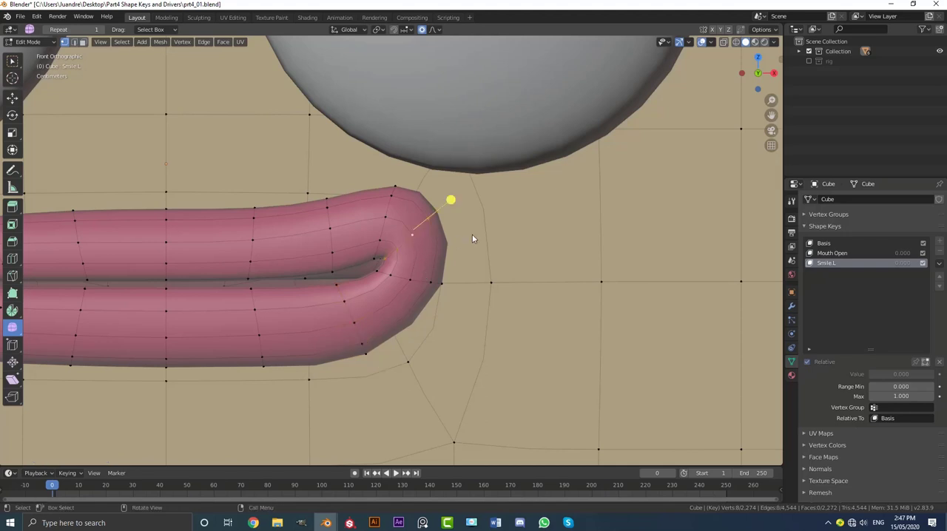
{"action": "key", "text": "r"}
{"action": "left_click", "coordinate": [476, 252]}
{"action": "key", "text": "g"}
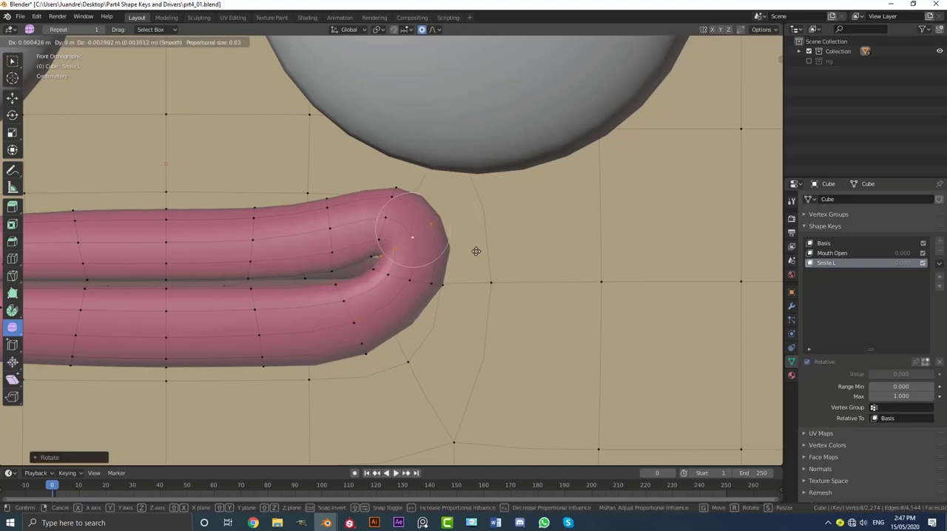
{"action": "left_click", "coordinate": [476, 255]}
Select the upper lip loop beside the right mouth corner and move it slightly up and inward.
{"action": "key", "text": "alt+a"}
{"action": "left_click", "coordinate": [391, 212], "text": "alt"}
{"action": "scroll", "coordinate": [391, 217], "scroll_direction": "up", "scroll_amount": 1}
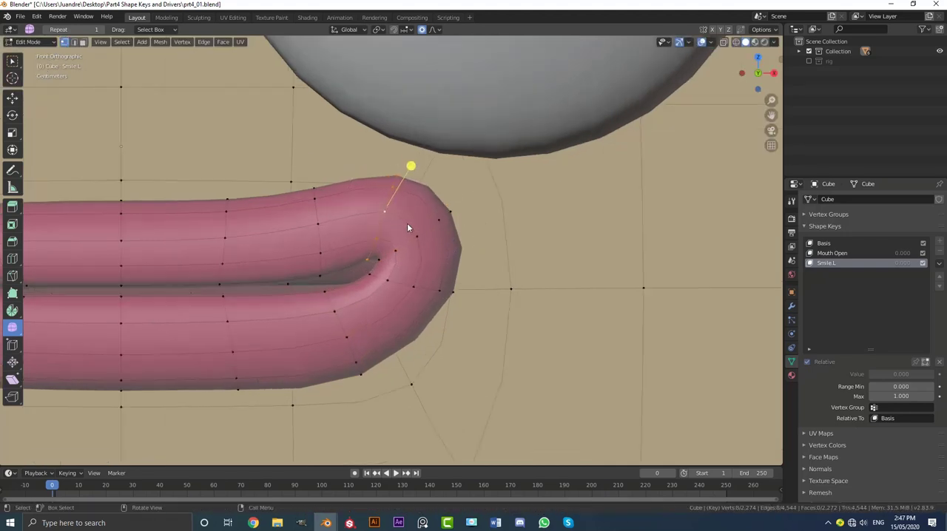
{"action": "key", "text": "g"}
{"action": "left_click", "coordinate": [403, 217]}
{"action": "left_click", "coordinate": [422, 225]}
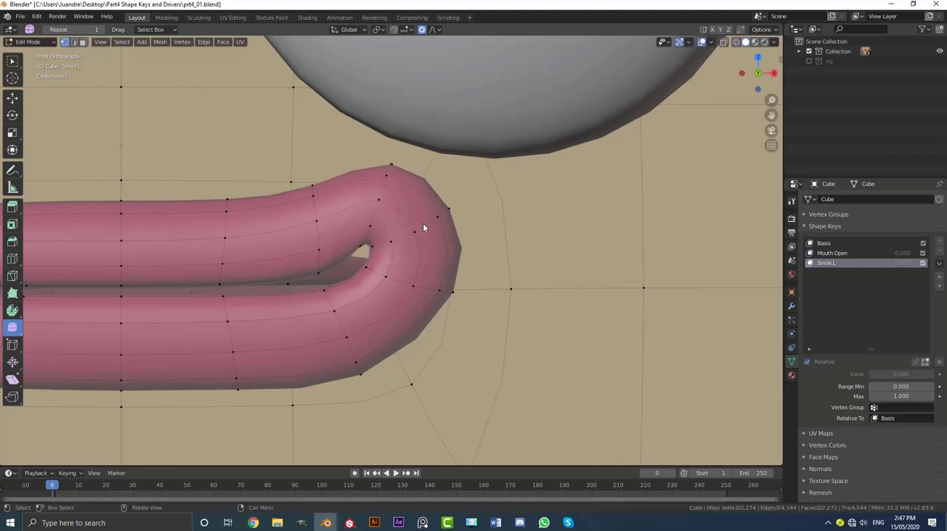
Move the edge loop around the right mouth corner slightly outward.
{"action": "key", "text": "g"}
{"action": "left_click", "coordinate": [439, 232]}
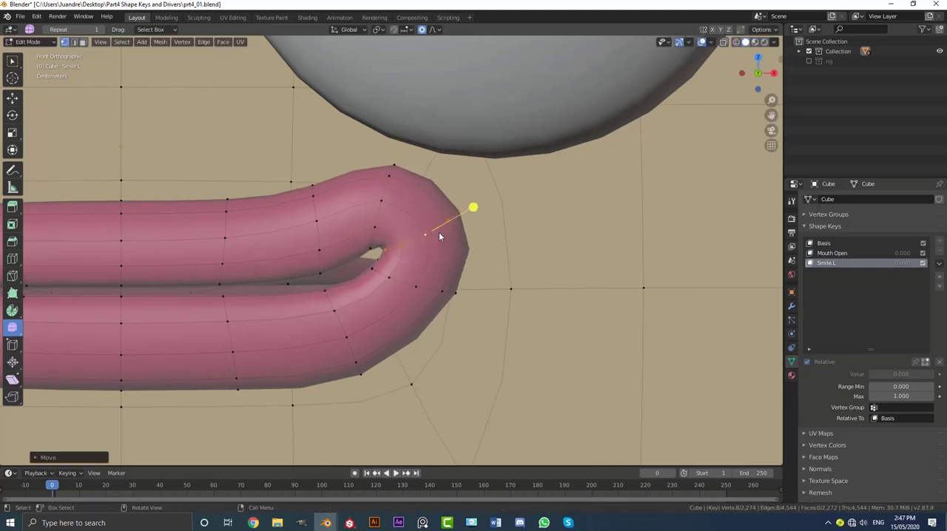
{"action": "scroll", "coordinate": [313, 233], "scroll_direction": "down", "scroll_amount": 5}
{"action": "scroll", "coordinate": [409, 235], "scroll_direction": "up", "scroll_amount": 4}
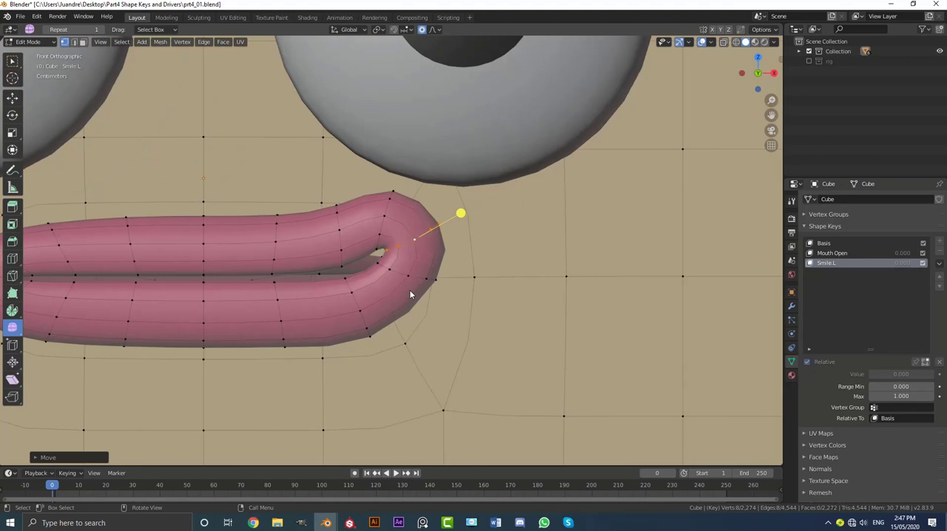
Nudge the lower lip's inner vertex near the right corner and the outer-edge vertex below it slightly upward.
{"action": "left_click", "coordinate": [350, 283]}
{"action": "key", "text": "g"}
{"action": "left_click", "coordinate": [371, 347]}
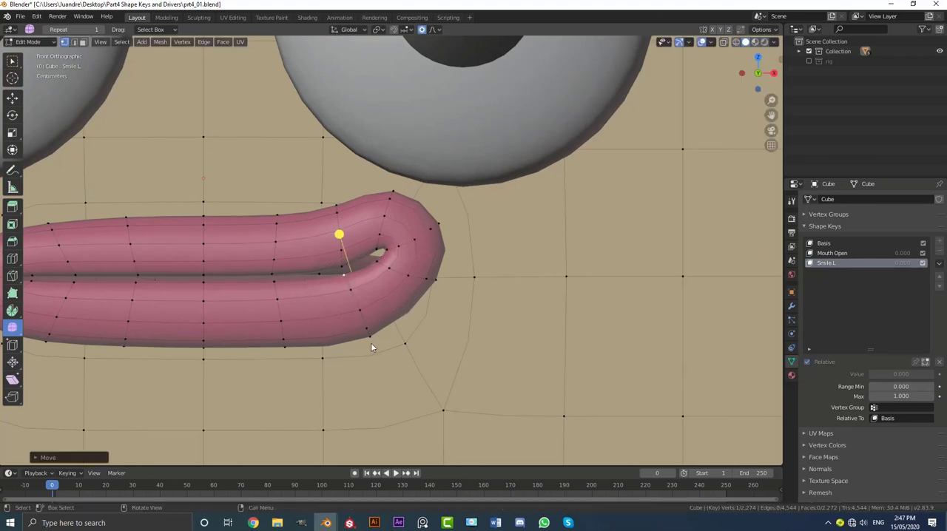
{"action": "left_click", "coordinate": [370, 337]}
{"action": "key", "text": "g"}
{"action": "left_click", "coordinate": [370, 339]}
Raise the vertex at the inner mouth corner with proportional size 0.05 and the upper lip's top vertex near the corner with 0.08.
{"action": "left_click", "coordinate": [378, 262]}
{"action": "key", "text": "g"}
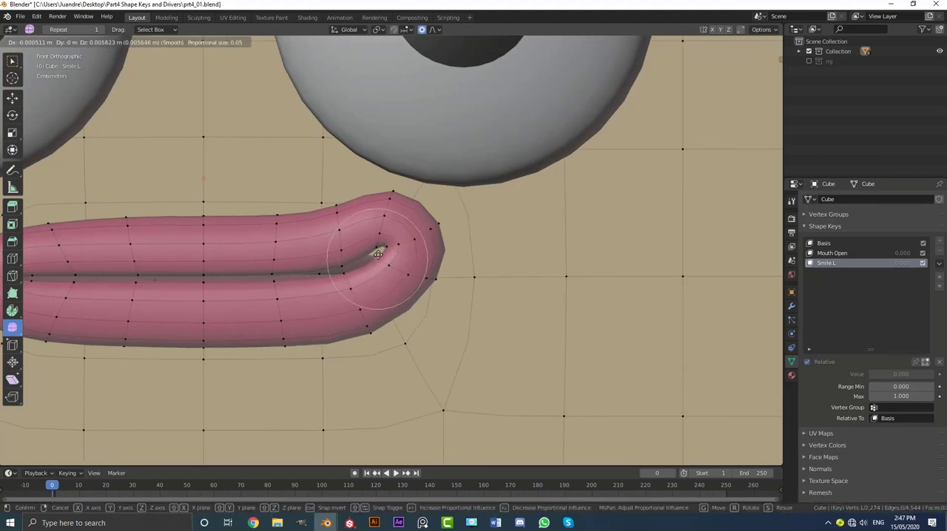
{"action": "left_click", "coordinate": [380, 256]}
{"action": "left_click", "coordinate": [392, 190]}
{"action": "key", "text": "g"}
{"action": "scroll", "coordinate": [393, 176], "scroll_direction": "down", "scroll_amount": 9}
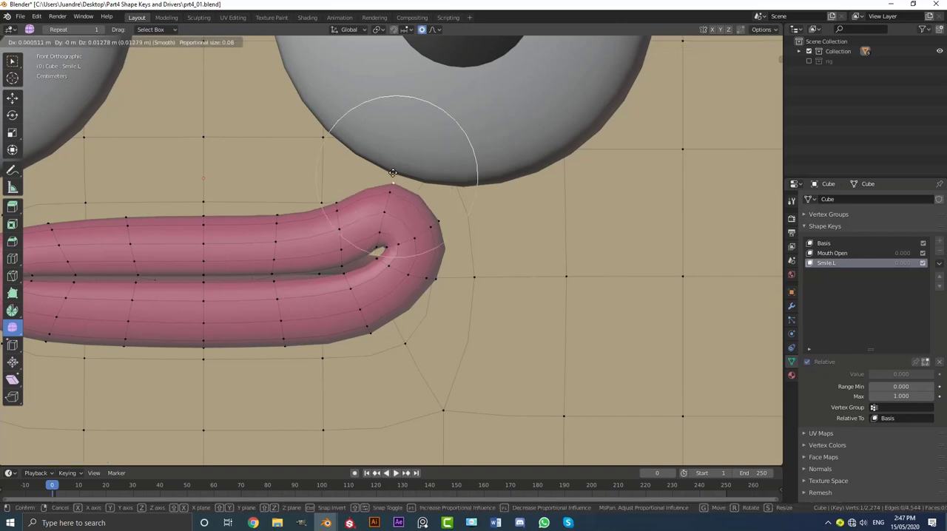
{"action": "left_click", "coordinate": [392, 176]}
Move the outer lip vertex at the right mouth corner slightly outward with proportional size 0.12.
{"action": "left_click", "coordinate": [435, 213]}
{"action": "key", "text": "g"}
{"action": "scroll", "coordinate": [456, 213], "scroll_direction": "up", "scroll_amount": 5}
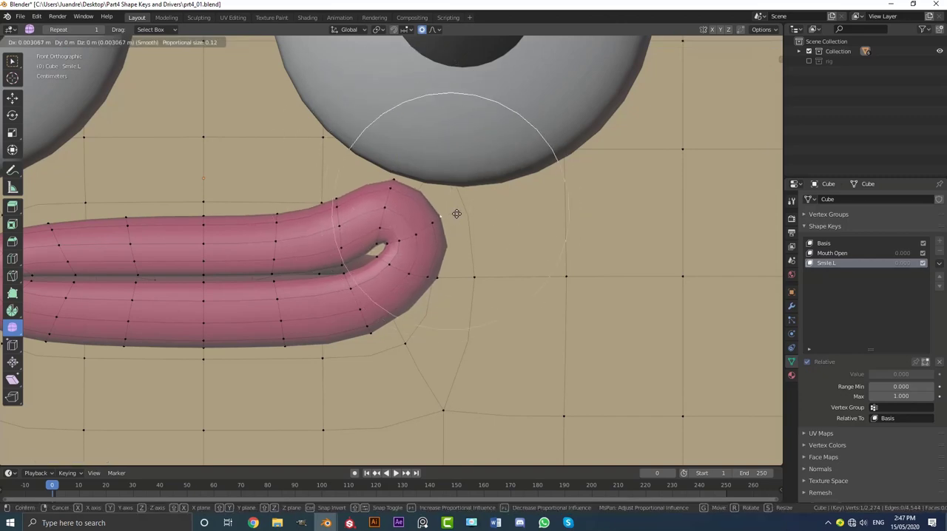
{"action": "left_click", "coordinate": [460, 213]}
Select the whole linked lip mesh, hide it and return to the front view.
{"action": "scroll", "coordinate": [389, 255], "scroll_direction": "down", "scroll_amount": 3}
{"action": "middle_click_drag", "start_coordinate": [374, 274], "coordinate": [384, 289]}
{"action": "key", "text": "ctrl+l"}
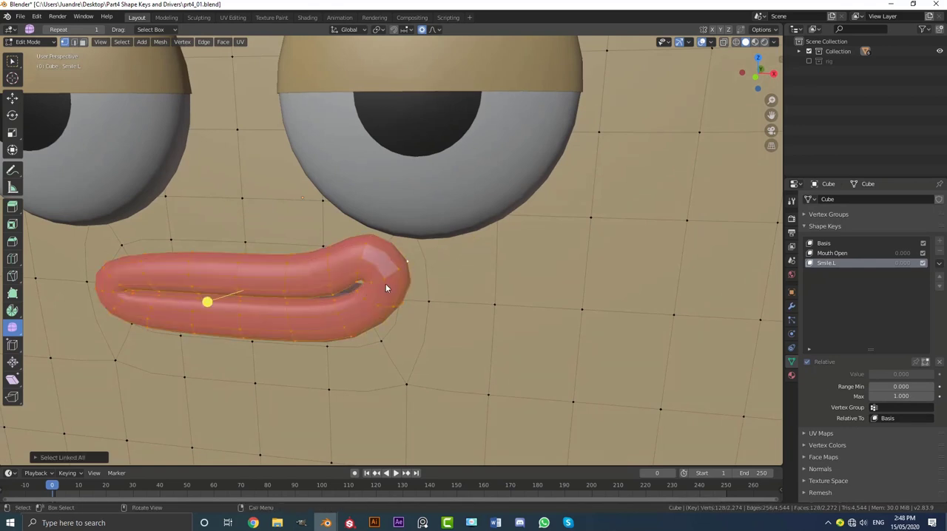
{"action": "scroll", "coordinate": [361, 292], "scroll_direction": "up", "scroll_amount": 1}
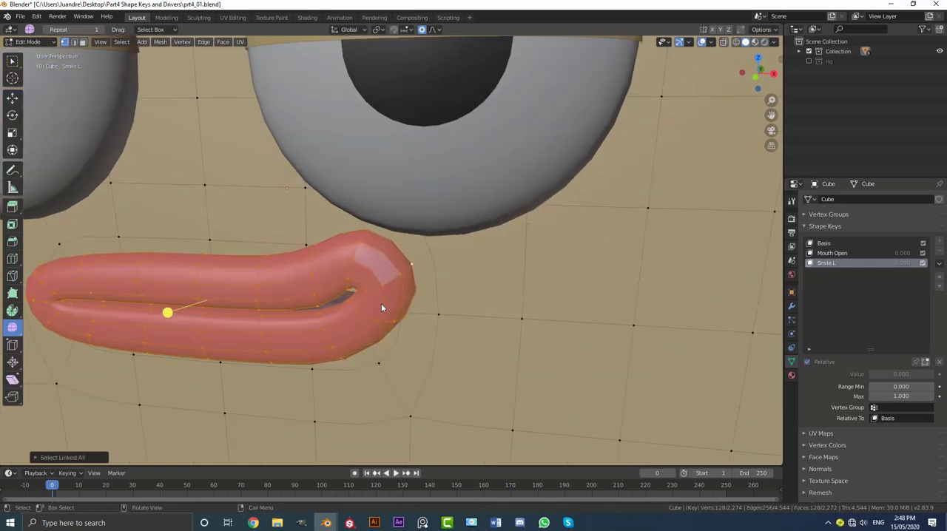
{"action": "key", "text": "h"}
{"action": "key", "text": "KP_1"}
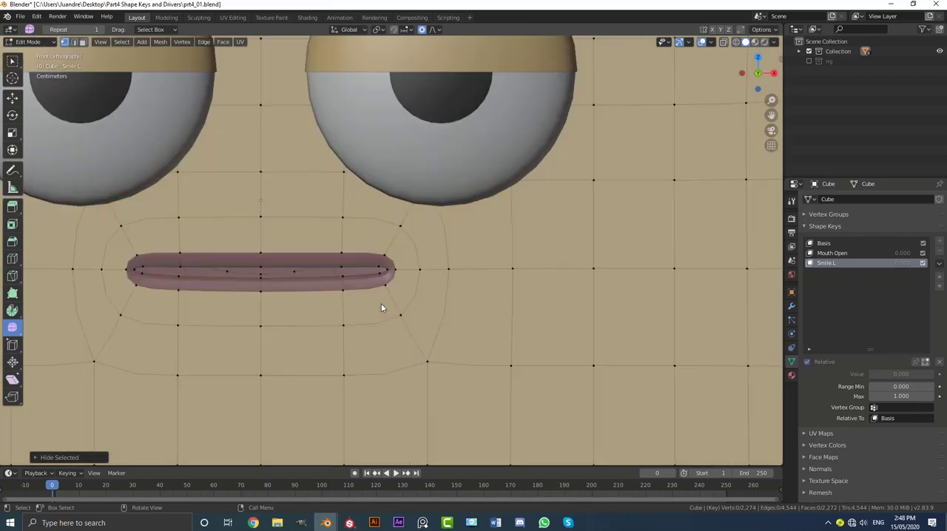
Check the mouth cavity in wireframe shading and return to solid shading.
{"action": "scroll", "coordinate": [417, 263], "scroll_direction": "up", "scroll_amount": 4}
{"action": "key", "text": "z"}
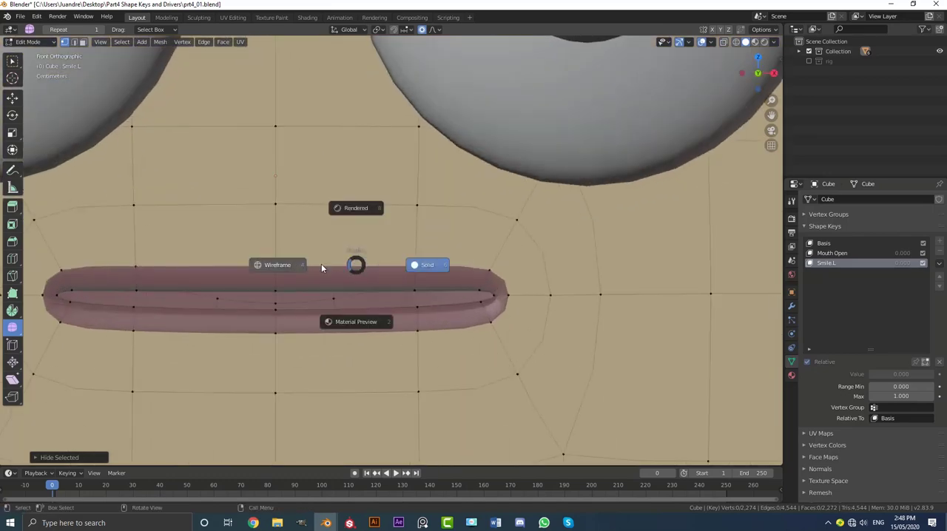
{"action": "left_click", "coordinate": [321, 263]}
{"action": "scroll", "coordinate": [491, 267], "scroll_direction": "down", "scroll_amount": 3}
{"action": "key", "text": "z"}
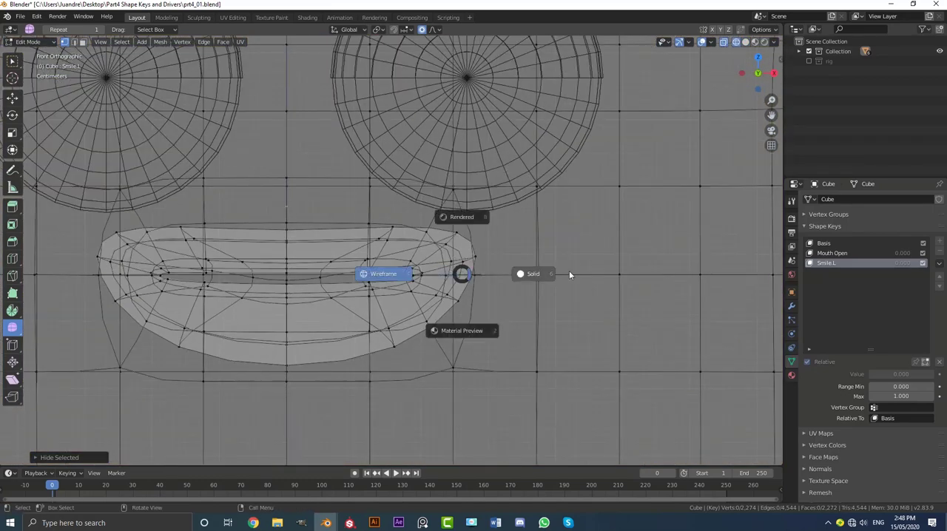
{"action": "left_click", "coordinate": [535, 274]}
Raise the vertex at the right inner corner of the mouth opening using proportional editing.
{"action": "scroll", "coordinate": [443, 272], "scroll_direction": "up", "scroll_amount": 4}
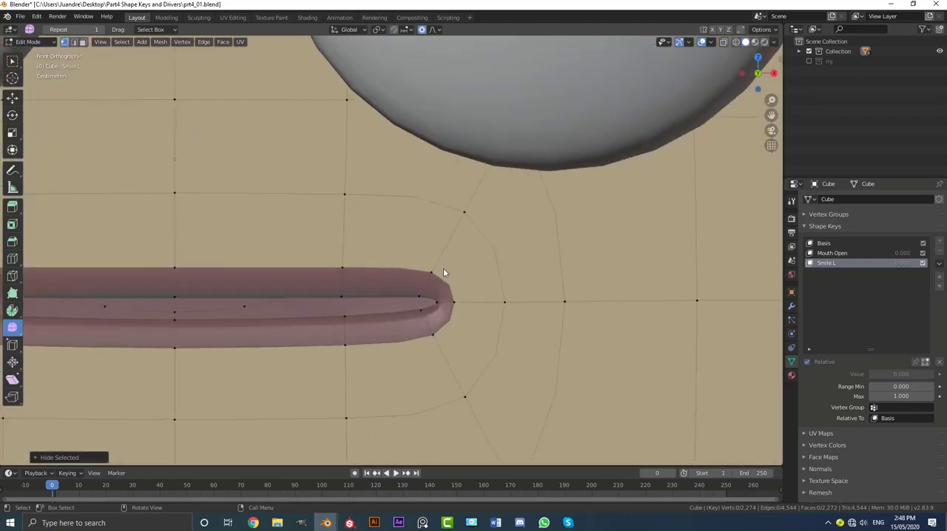
{"action": "left_click", "coordinate": [439, 307]}
{"action": "scroll", "coordinate": [439, 305], "scroll_direction": "up", "scroll_amount": 3}
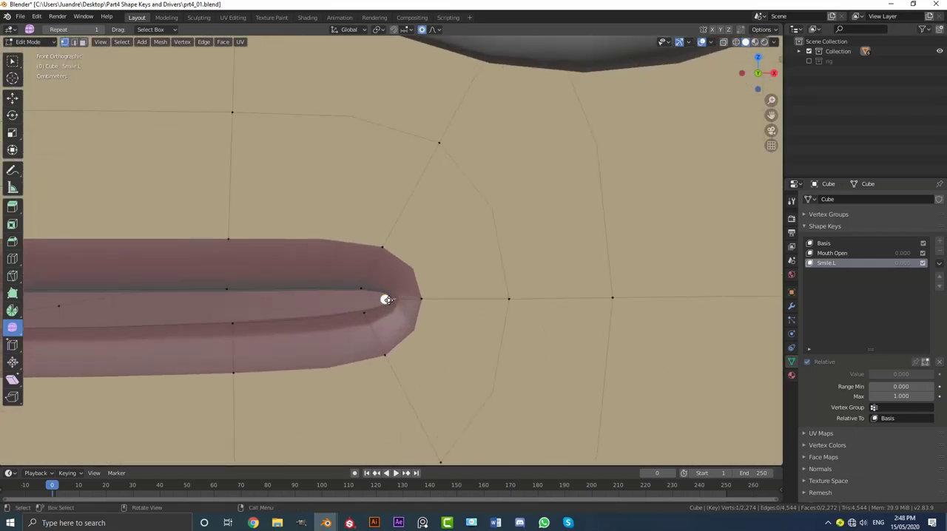
{"action": "scroll", "coordinate": [387, 299], "scroll_direction": "down", "scroll_amount": 2}
{"action": "key", "text": "g"}
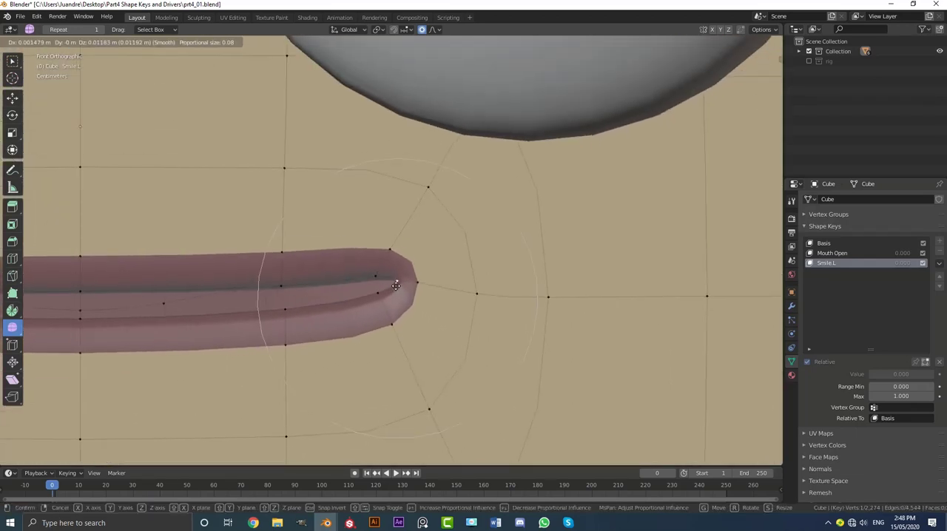
{"action": "scroll", "coordinate": [397, 272], "scroll_direction": "down", "scroll_amount": 2}
{"action": "left_click", "coordinate": [397, 274]}
Rotate the area around the mouth-corner vertex with proportional size 0.05, and move it up and slightly inward with proportional size 0.08.
{"action": "scroll", "coordinate": [418, 294], "scroll_direction": "down", "scroll_amount": 2}
{"action": "key", "text": "r"}
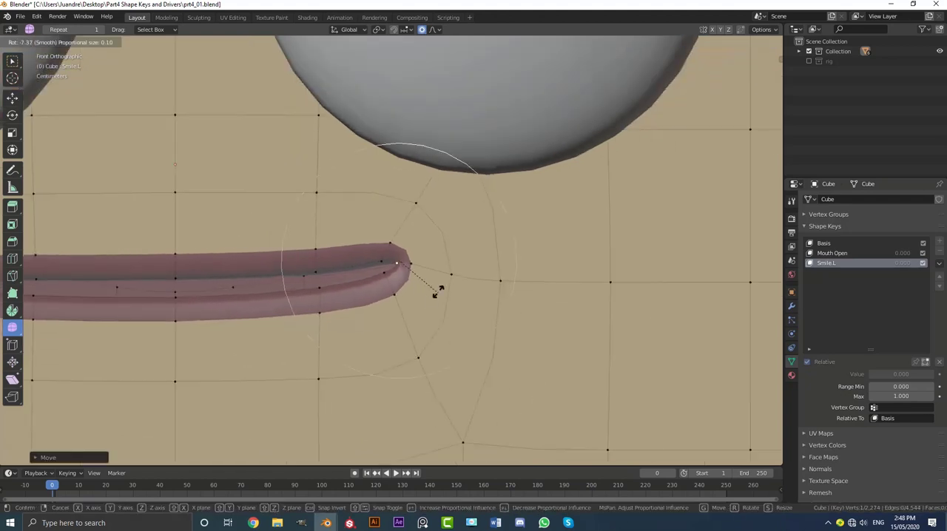
{"action": "scroll", "coordinate": [436, 289], "scroll_direction": "down", "scroll_amount": 5}
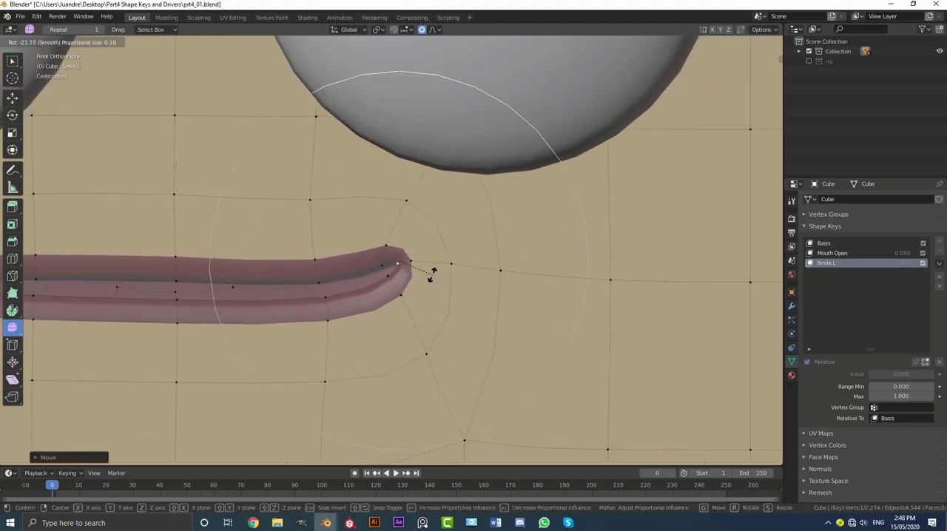
{"action": "scroll", "coordinate": [433, 272], "scroll_direction": "up", "scroll_amount": 12}
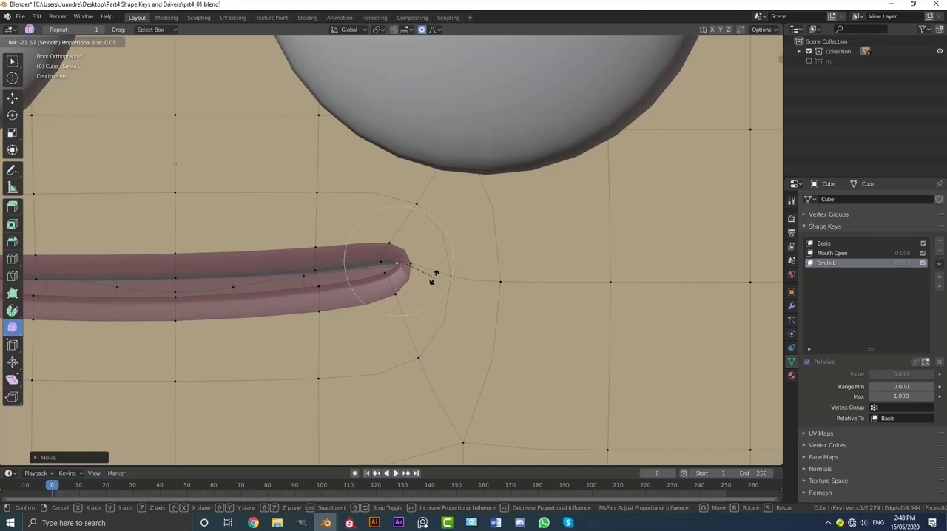
{"action": "left_click", "coordinate": [450, 285]}
{"action": "key", "text": "g"}
{"action": "scroll", "coordinate": [442, 269], "scroll_direction": "down", "scroll_amount": 3}
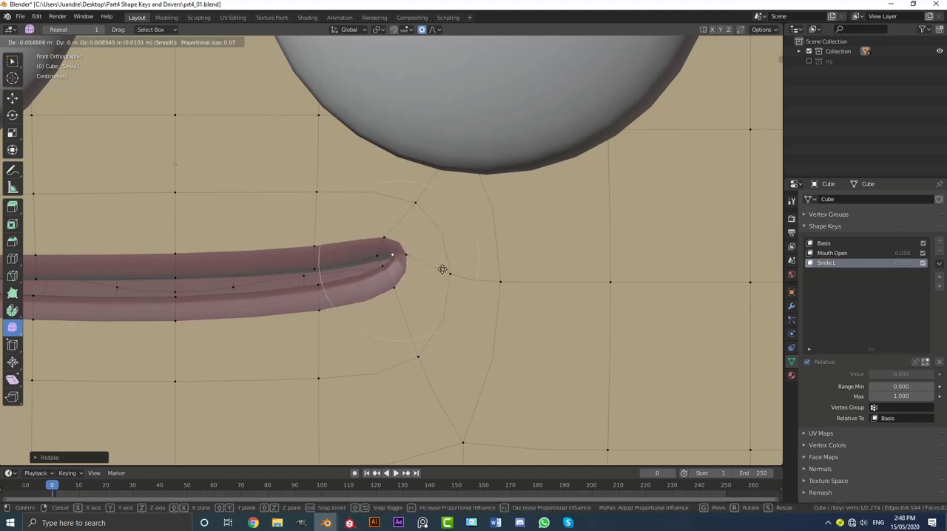
{"action": "scroll", "coordinate": [441, 268], "scroll_direction": "down", "scroll_amount": 1}
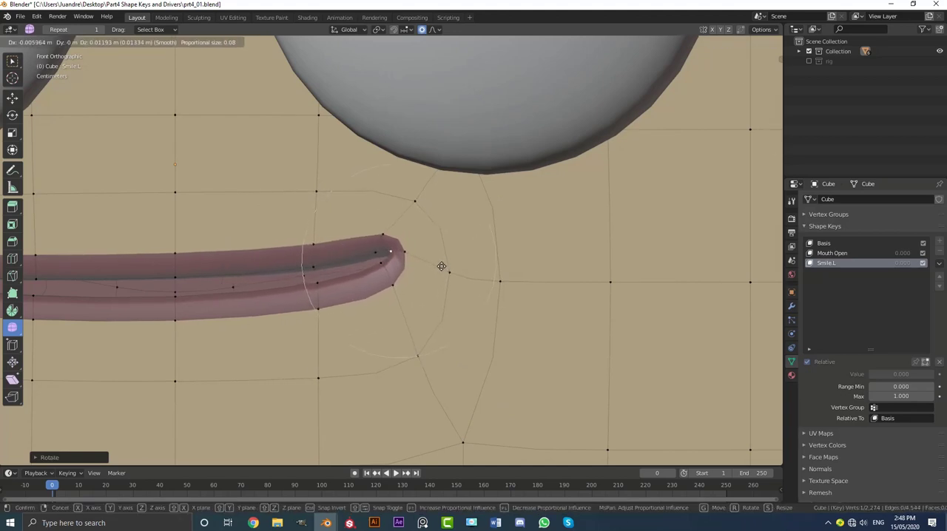
{"action": "left_click", "coordinate": [439, 264]}
Move the face vertex above the right mouth corner up and inward, and raise the vertex beside the corner slightly.
{"action": "left_click", "coordinate": [419, 201]}
{"action": "key", "text": "g"}
{"action": "left_click", "coordinate": [400, 175]}
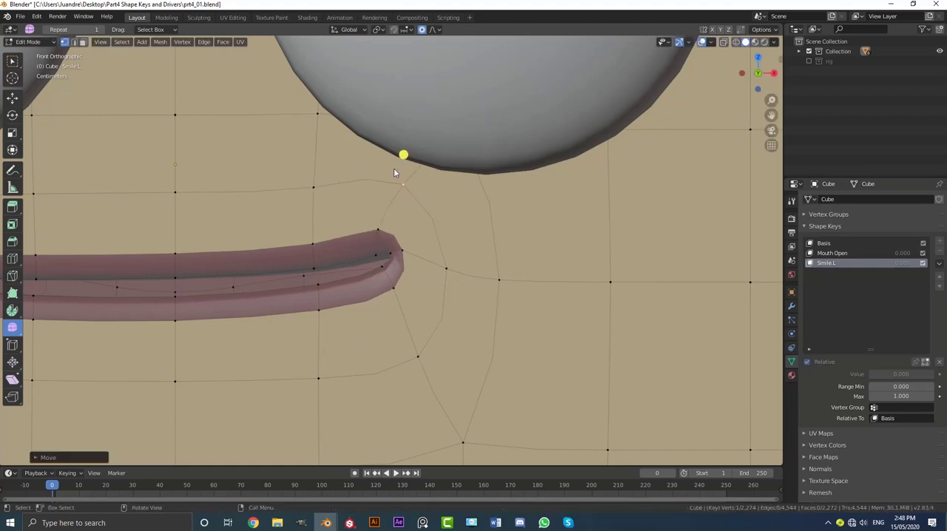
{"action": "middle_click_drag", "start_coordinate": [444, 255], "coordinate": [487, 263]}
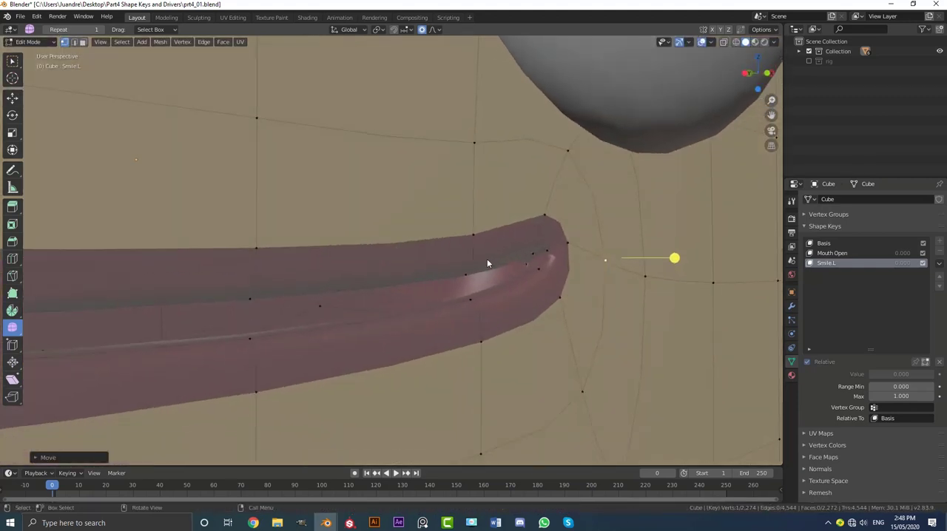
Select the vertex just inside the right mouth corner and raise it in front view with proportional size 0.08.
{"action": "left_click", "coordinate": [524, 264]}
{"action": "key", "text": "KP_1"}
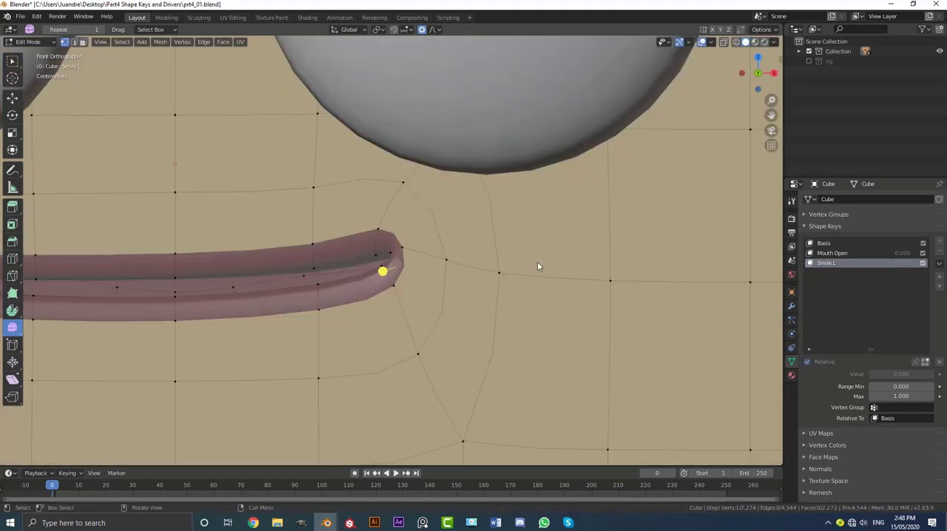
{"action": "key", "text": "g"}
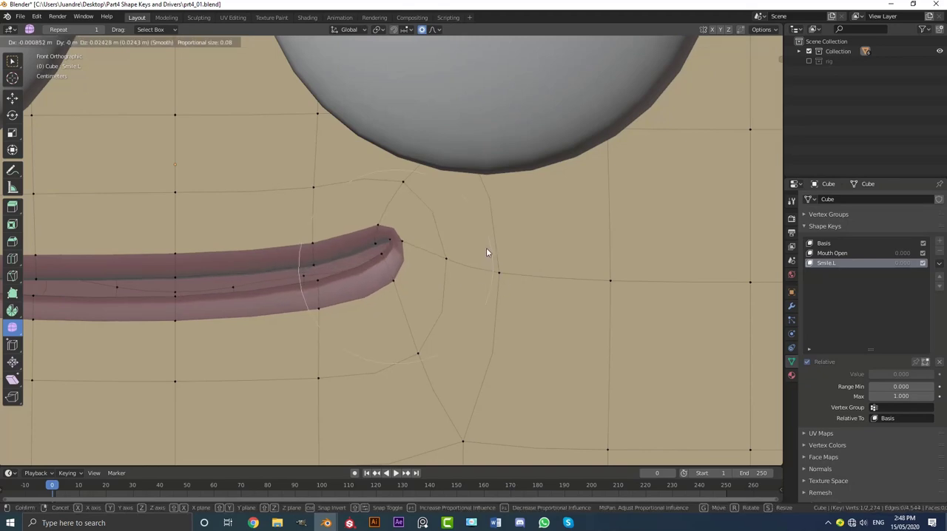
{"action": "left_click", "coordinate": [486, 253]}
{"action": "scroll", "coordinate": [443, 281], "scroll_direction": "down", "scroll_amount": 4}
{"action": "scroll", "coordinate": [412, 276], "scroll_direction": "up", "scroll_amount": 2}
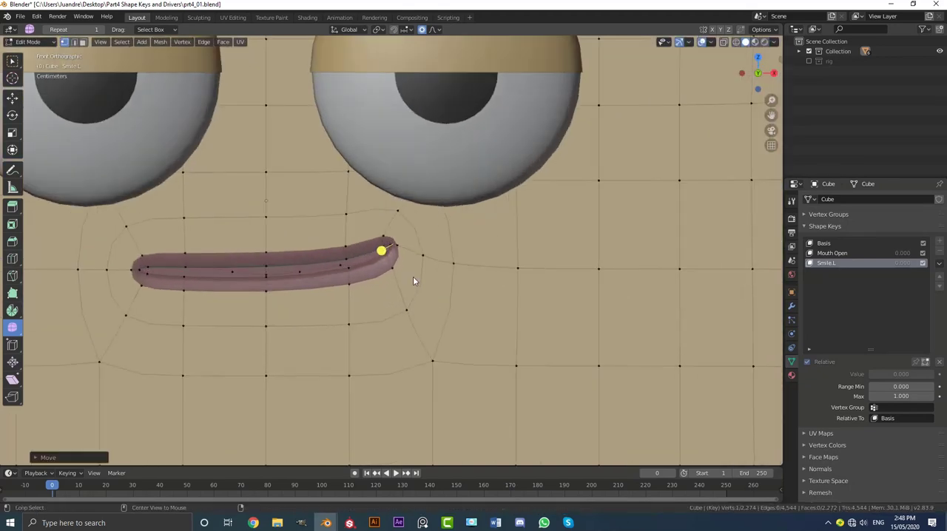
Reveal the hidden lips, clear the selection and return to Object Mode.
{"action": "key", "text": "alt+h"}
{"action": "key", "text": "alt+a"}
{"action": "scroll", "coordinate": [403, 264], "scroll_direction": "up", "scroll_amount": 4}
{"action": "mouse_move", "coordinate": [389, 249]}
{"action": "middle_mouse_down"}
{"action": "mouse_move", "coordinate": [412, 230]}
{"action": "mouse_move", "coordinate": [392, 247]}
{"action": "mouse_move", "coordinate": [377, 244]}
{"action": "middle_mouse_up"}
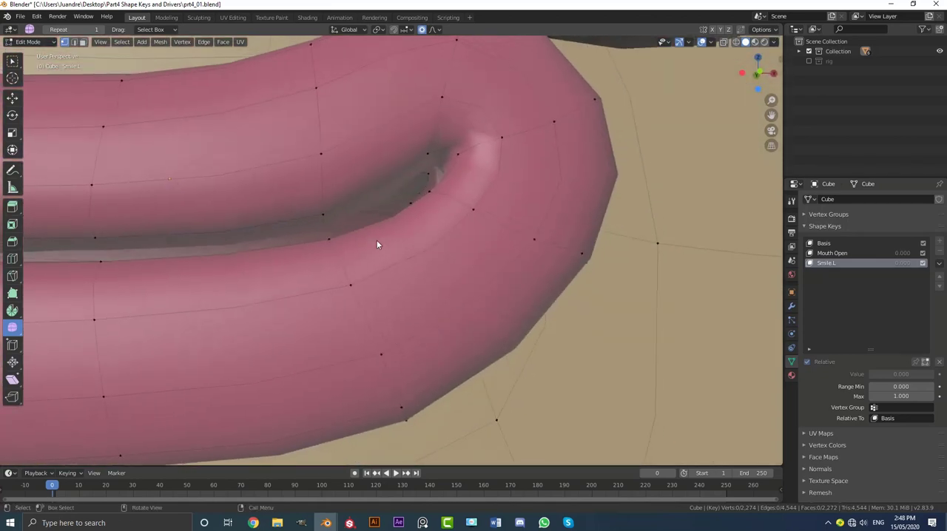
{"action": "scroll", "coordinate": [378, 243], "scroll_direction": "down", "scroll_amount": 5}
{"action": "key", "text": "Tab"}
{"action": "scroll", "coordinate": [507, 303], "scroll_direction": "down", "scroll_amount": 4}
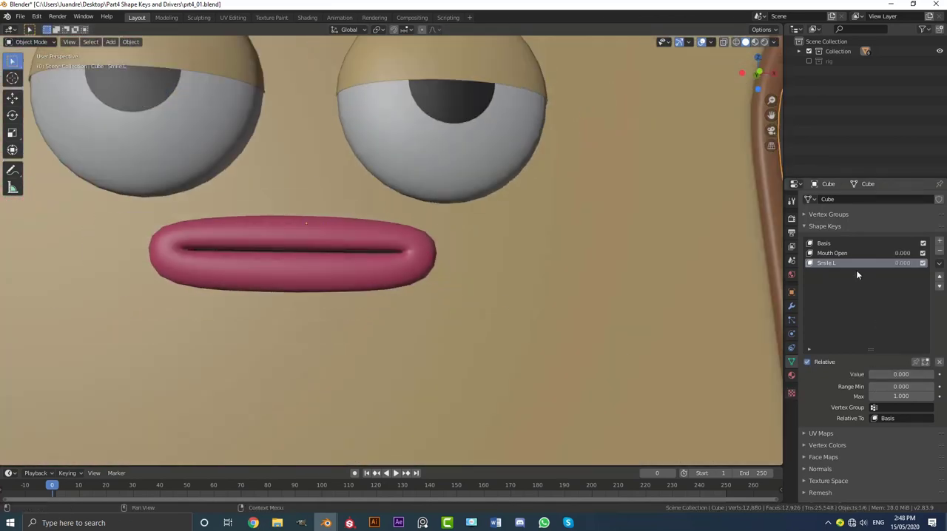
Set the Mouth Open and Smile.L shape key values to 1.000 and view the combined expression from the side.
{"action": "left_click", "coordinate": [835, 253]}
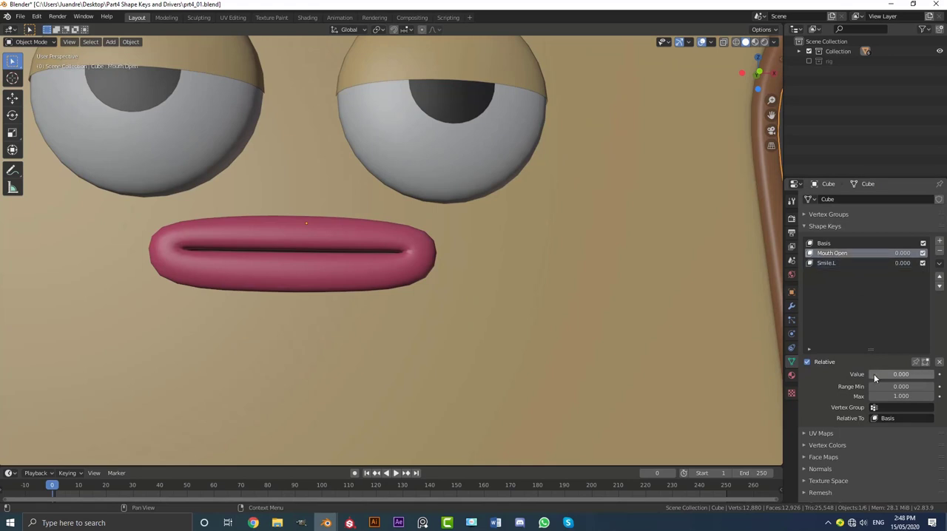
{"action": "left_click_drag", "start_coordinate": [873, 373], "coordinate": [933, 374]}
{"action": "left_click", "coordinate": [827, 263]}
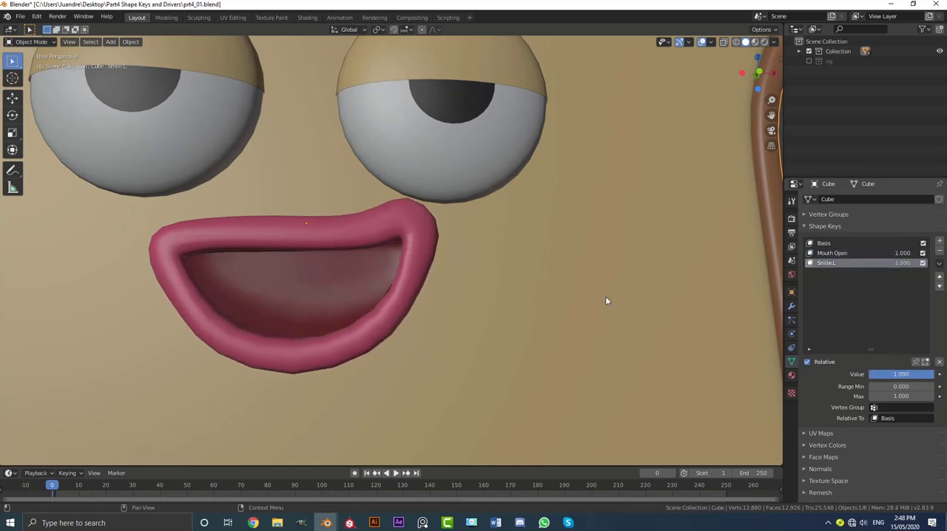
{"action": "middle_click_drag", "start_coordinate": [605, 300], "coordinate": [494, 234]}
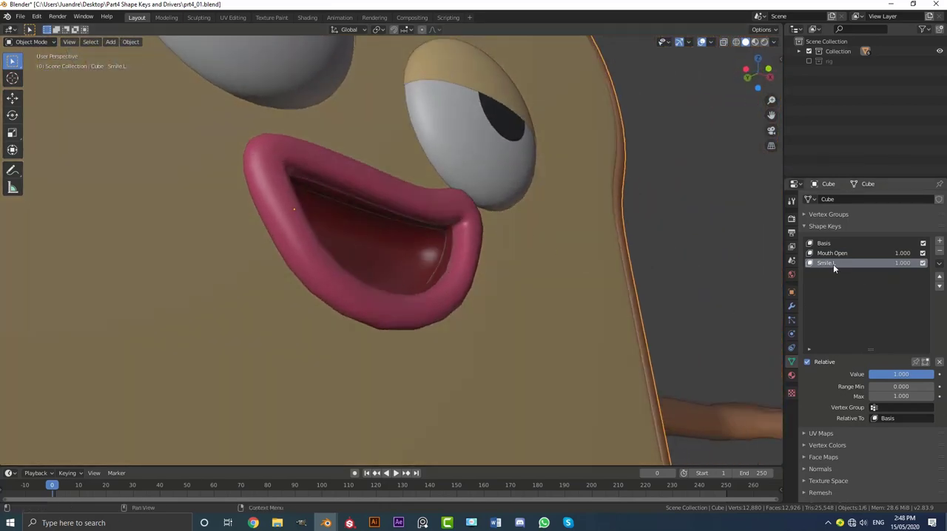
Return the Smile.L shape key to Edit Mode and check the right mouth corner in wireframe shading before going back to solid.
{"action": "key", "text": "Tab"}
{"action": "key", "text": "KP_1"}
{"action": "key", "text": "z"}
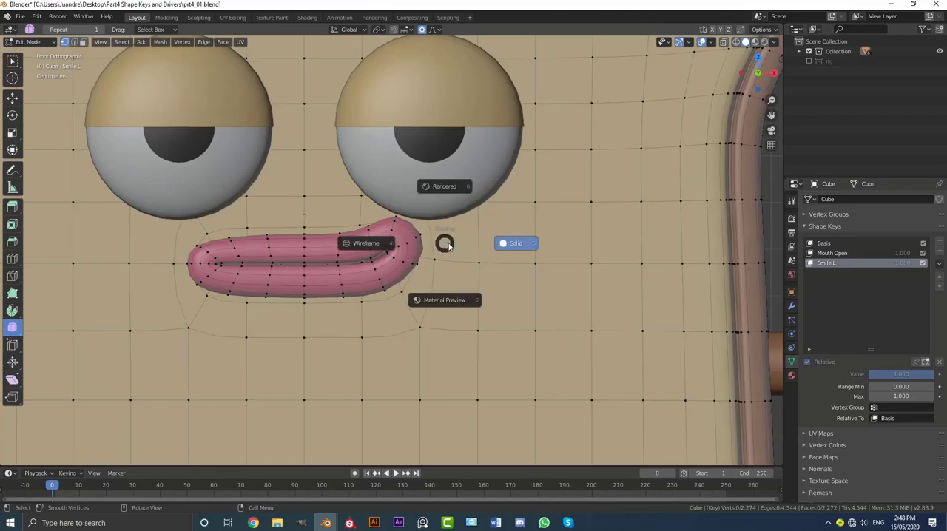
{"action": "left_click", "coordinate": [364, 248]}
{"action": "scroll", "coordinate": [395, 248], "scroll_direction": "up", "scroll_amount": 7}
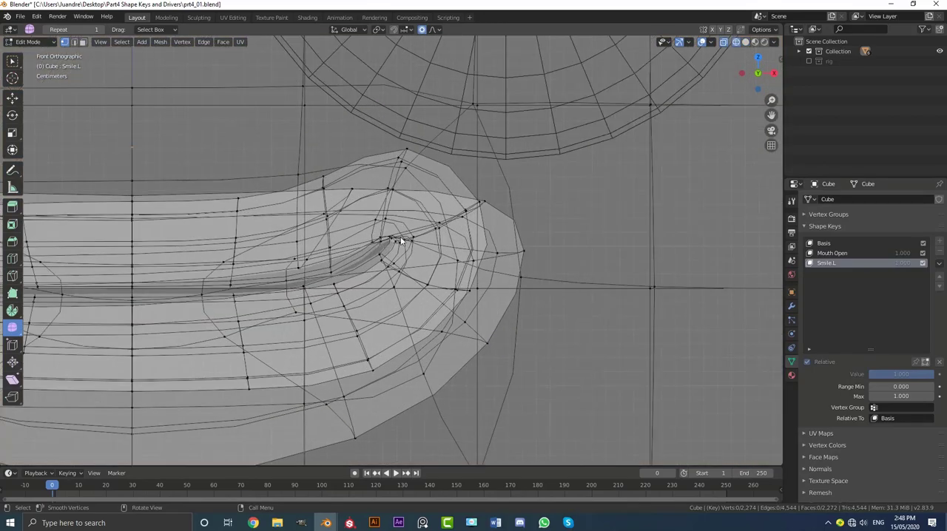
{"action": "scroll", "coordinate": [413, 240], "scroll_direction": "down", "scroll_amount": 5}
{"action": "mouse_move", "coordinate": [413, 241]}
{"action": "middle_mouse_down"}
{"action": "mouse_move", "coordinate": [312, 259]}
{"action": "mouse_move", "coordinate": [370, 256]}
{"action": "middle_mouse_up"}
{"action": "key", "text": "z"}
{"action": "left_click", "coordinate": [430, 263]}
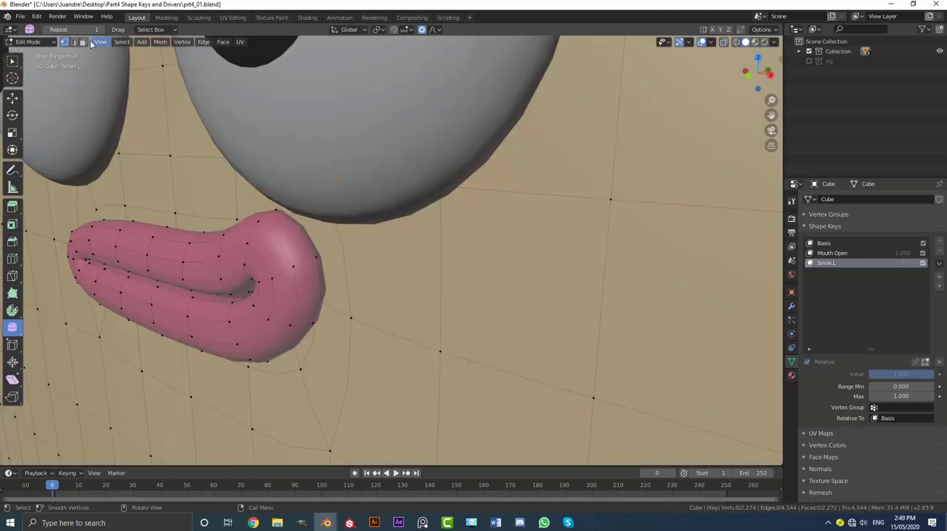
In face select mode, select the body faces beside the right mouth corner and along the toast's side, and hide them to expose the mouth interior.
{"action": "scroll", "coordinate": [186, 91], "scroll_direction": "down", "scroll_amount": 4}
{"action": "left_click", "coordinate": [403, 228]}
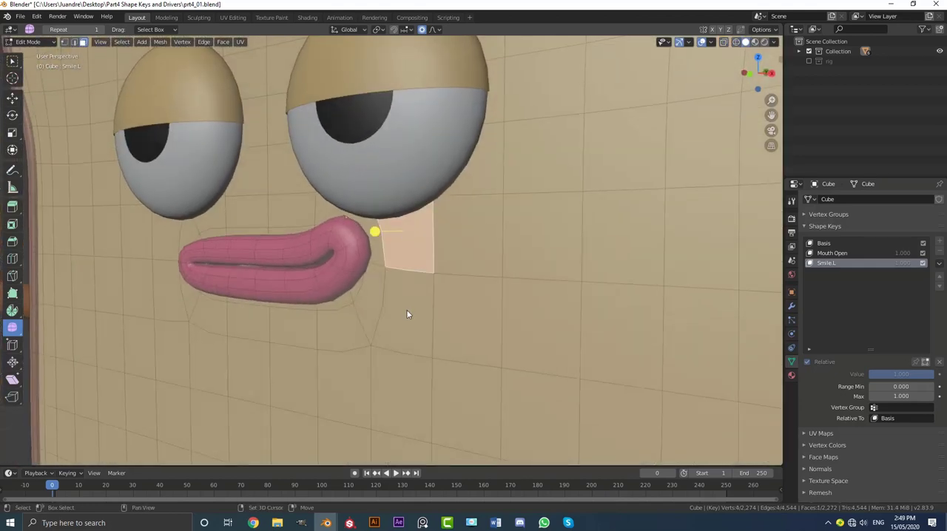
{"action": "left_click", "coordinate": [406, 309], "text": "shift"}
{"action": "left_click", "coordinate": [463, 263], "text": "shift"}
{"action": "left_click", "coordinate": [466, 310], "text": "shift"}
{"action": "scroll", "coordinate": [472, 278], "scroll_direction": "down", "scroll_amount": 4}
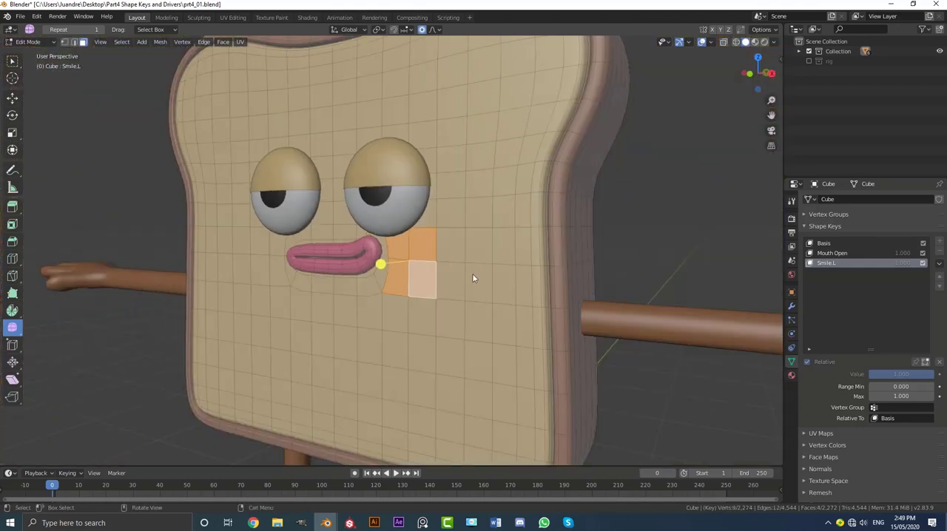
{"action": "key", "text": "c"}
{"action": "mouse_move", "coordinate": [465, 251]}
{"action": "left_mouse_down"}
{"action": "mouse_move", "coordinate": [560, 206]}
{"action": "mouse_move", "coordinate": [589, 286]}
{"action": "left_mouse_up"}
{"action": "key", "text": "Escape"}
{"action": "mouse_move", "coordinate": [588, 285]}
{"action": "middle_mouse_down"}
{"action": "mouse_move", "coordinate": [537, 259]}
{"action": "mouse_move", "coordinate": [519, 273]}
{"action": "mouse_move", "coordinate": [448, 260]}
{"action": "middle_mouse_up"}
{"action": "key", "text": "h"}
{"action": "middle_click_drag", "start_coordinate": [425, 251], "coordinate": [471, 251], "text": "shift"}
{"action": "scroll", "coordinate": [313, 244], "scroll_direction": "up", "scroll_amount": 3}
{"action": "middle_click_drag", "start_coordinate": [313, 245], "coordinate": [297, 238]}
{"action": "scroll", "coordinate": [297, 237], "scroll_direction": "up", "scroll_amount": 3}
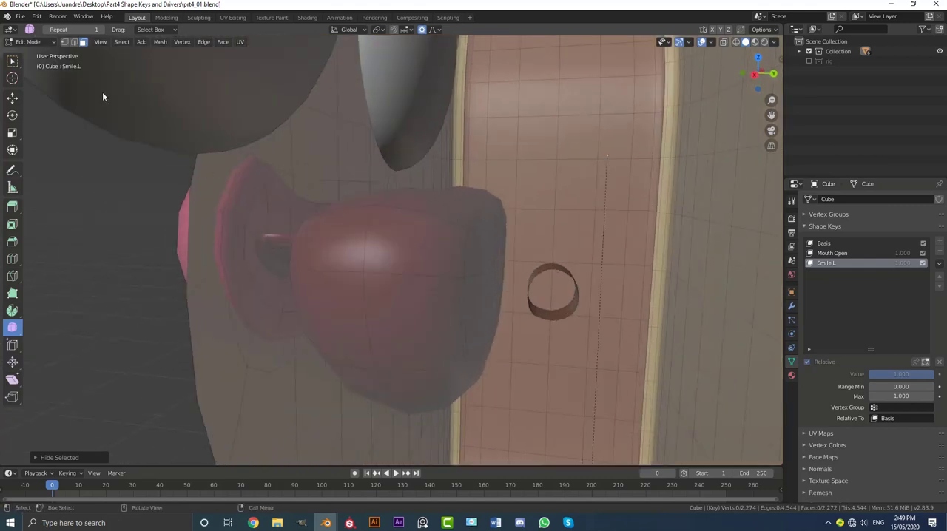
In vertex select mode, select the inner vertices at the raised mouth corner using wireframe shading and rotate them in front view with proportional editing.
{"action": "left_click", "coordinate": [66, 43]}
{"action": "middle_click_drag", "start_coordinate": [219, 199], "coordinate": [222, 185]}
{"action": "scroll", "coordinate": [227, 241], "scroll_direction": "up", "scroll_amount": 2}
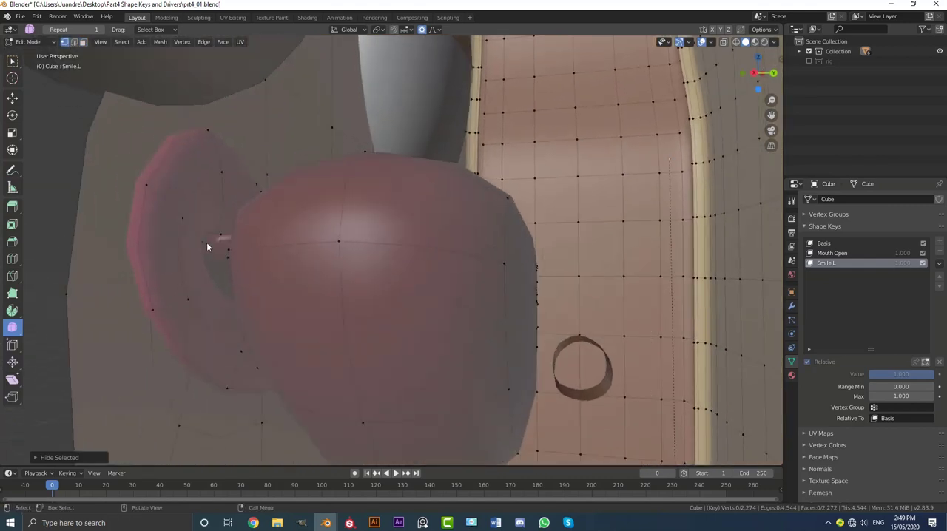
{"action": "key", "text": "alt+h"}
{"action": "key", "text": "alt+a"}
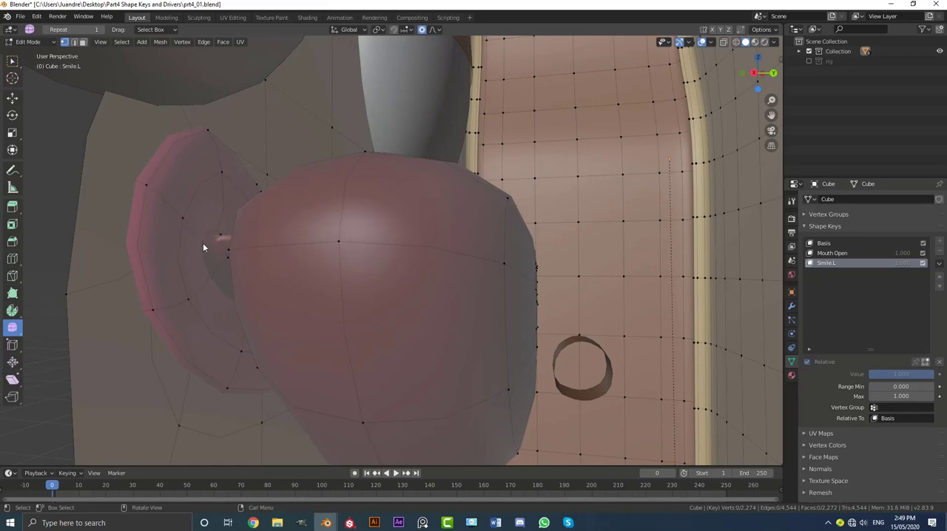
{"action": "mouse_move", "coordinate": [217, 235]}
{"action": "middle_mouse_down"}
{"action": "mouse_move", "coordinate": [213, 251]}
{"action": "mouse_move", "coordinate": [210, 232]}
{"action": "mouse_move", "coordinate": [287, 251]}
{"action": "mouse_move", "coordinate": [289, 264]}
{"action": "middle_mouse_up"}
{"action": "key", "text": "z"}
{"action": "left_click", "coordinate": [157, 251]}
{"action": "key", "text": "z"}
{"action": "left_click", "coordinate": [243, 225]}
{"action": "key", "text": "KP_1"}
{"action": "scroll", "coordinate": [331, 309], "scroll_direction": "up", "scroll_amount": 2}
{"action": "key", "text": "r"}
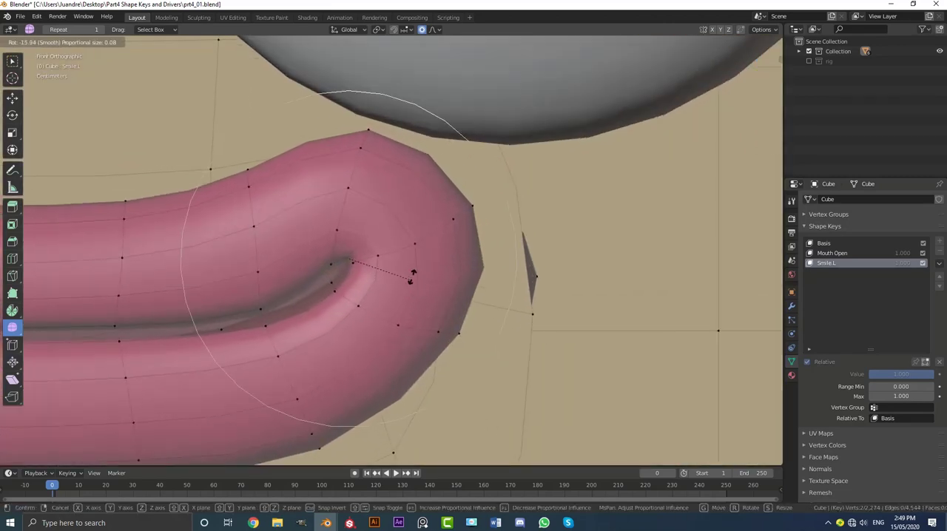
{"action": "left_click", "coordinate": [302, 284]}
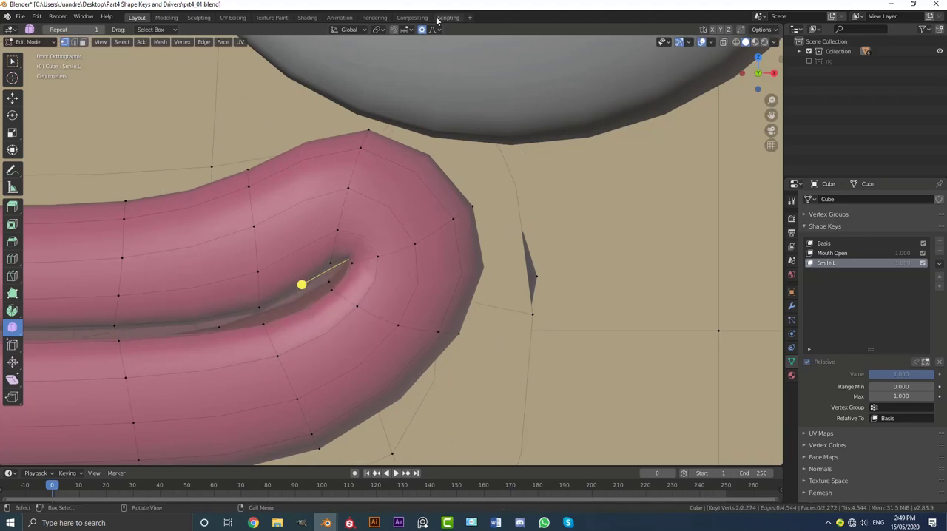
Move individual inner-corner and lip-slit vertices of the Smile.L shape with smooth proportional editing to tidy the raised mouth corner.
{"action": "left_click", "coordinate": [431, 30]}
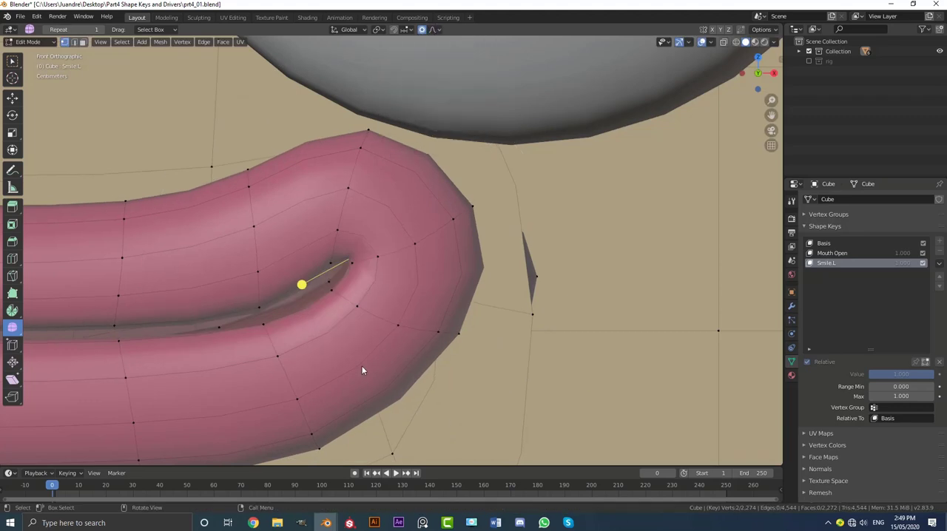
{"action": "key", "text": "g"}
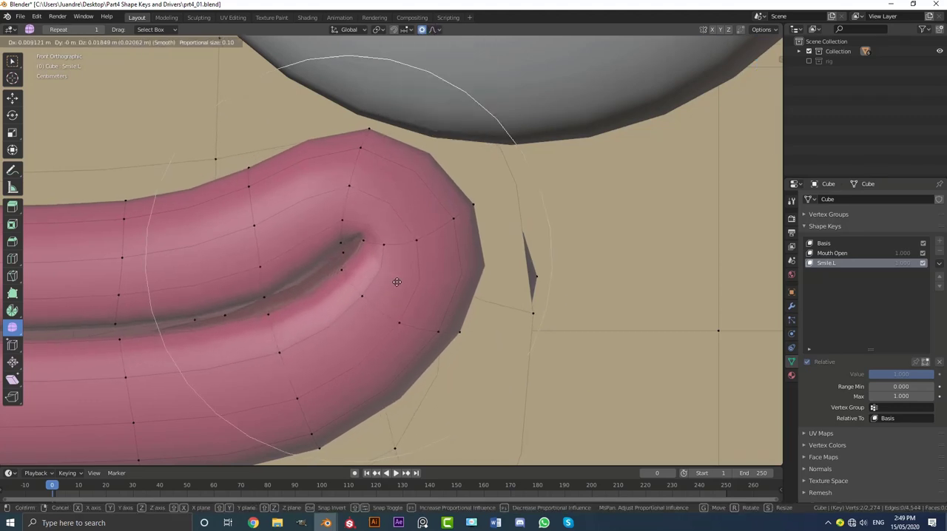
{"action": "left_click", "coordinate": [373, 270]}
{"action": "key", "text": "g"}
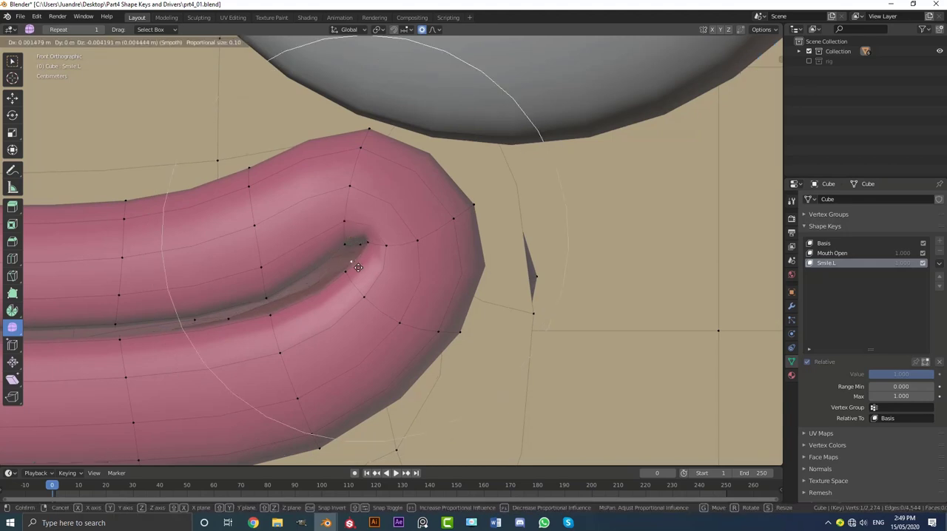
{"action": "left_click", "coordinate": [359, 252]}
{"action": "key", "text": "g"}
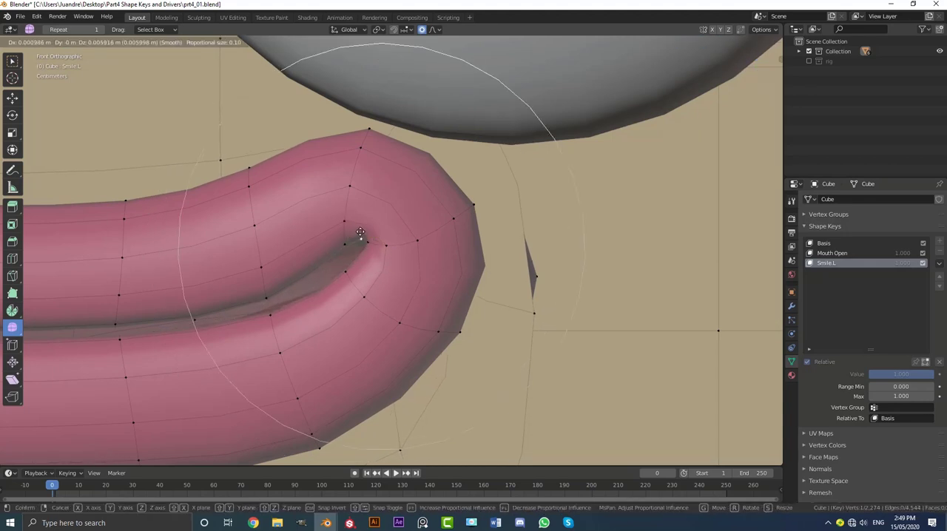
{"action": "left_click", "coordinate": [250, 316]}
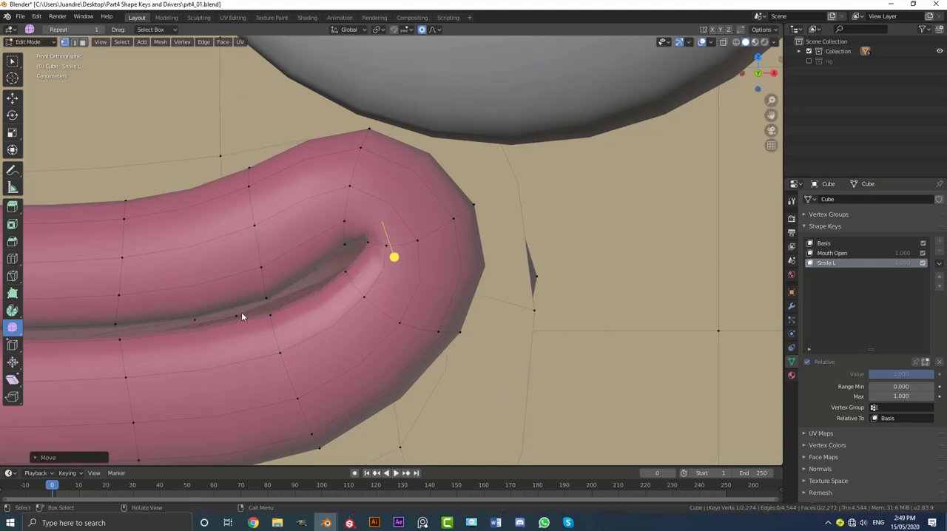
{"action": "key", "text": "g"}
{"action": "left_click", "coordinate": [280, 327]}
{"action": "scroll", "coordinate": [383, 253], "scroll_direction": "down", "scroll_amount": 3}
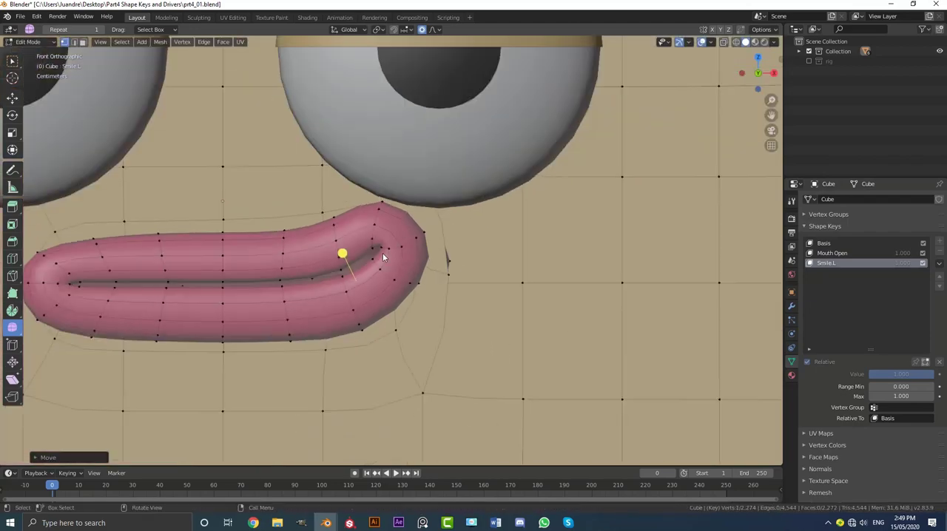
Reveal the hidden body faces, clear the selection and return to Object Mode to check the open smile.
{"action": "mouse_move", "coordinate": [438, 276]}
{"action": "middle_mouse_down"}
{"action": "mouse_move", "coordinate": [408, 255]}
{"action": "mouse_move", "coordinate": [386, 258]}
{"action": "mouse_move", "coordinate": [456, 246]}
{"action": "mouse_move", "coordinate": [506, 250]}
{"action": "mouse_move", "coordinate": [465, 222]}
{"action": "mouse_move", "coordinate": [406, 224]}
{"action": "mouse_move", "coordinate": [437, 266]}
{"action": "middle_mouse_up"}
{"action": "key", "text": "alt+h"}
{"action": "scroll", "coordinate": [421, 270], "scroll_direction": "down", "scroll_amount": 5}
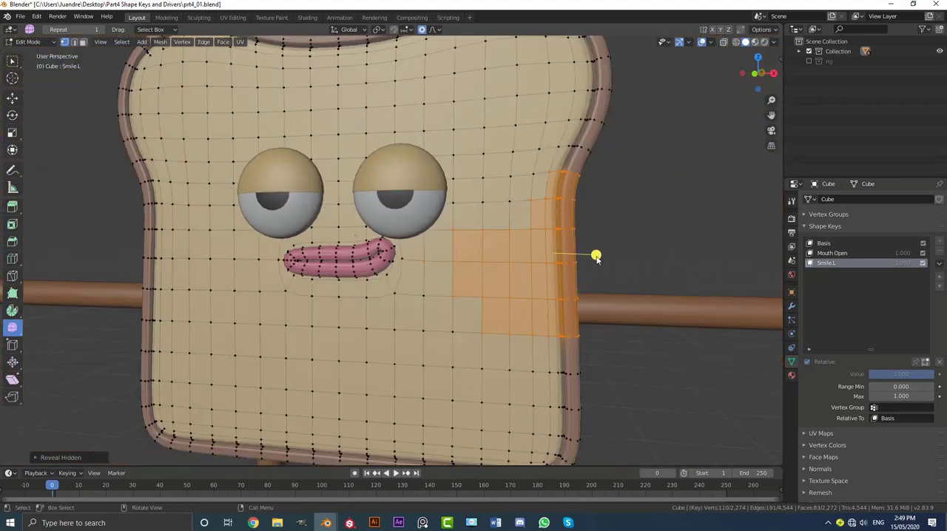
{"action": "key", "text": "alt+a"}
{"action": "mouse_move", "coordinate": [512, 261]}
{"action": "middle_mouse_down"}
{"action": "mouse_move", "coordinate": [452, 262]}
{"action": "mouse_move", "coordinate": [503, 263]}
{"action": "middle_mouse_up"}
{"action": "key", "text": "Tab"}
{"action": "scroll", "coordinate": [340, 299], "scroll_direction": "up", "scroll_amount": 4}
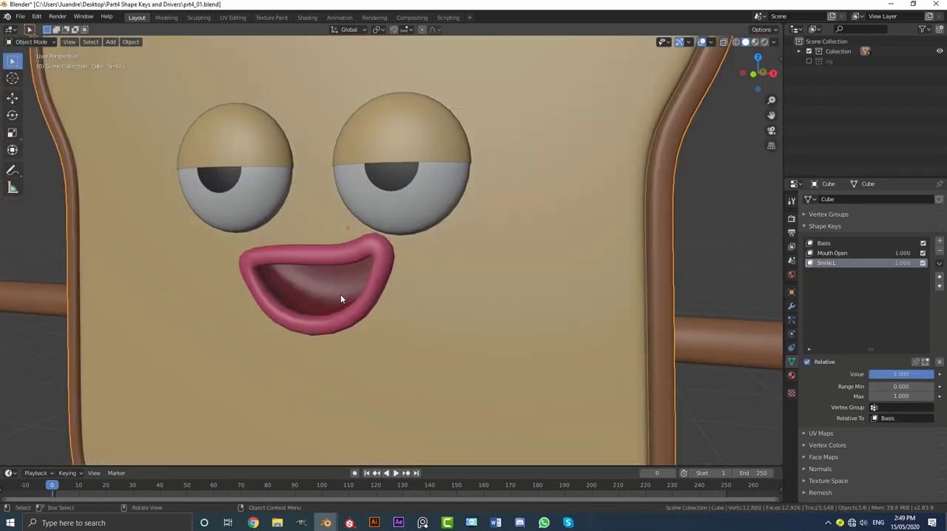
{"action": "middle_click_drag", "start_coordinate": [583, 372], "coordinate": [399, 347]}
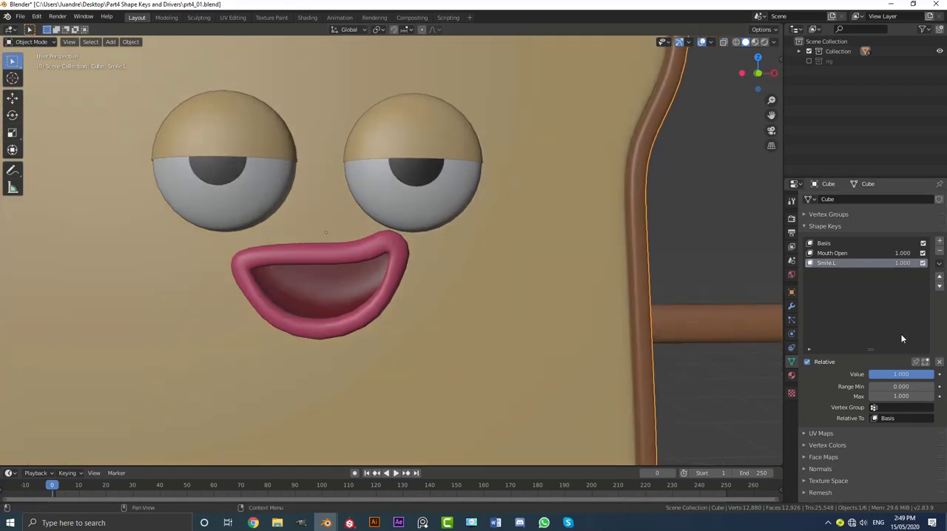
Set the Smile.L and Mouth Open shape key values to 0.000 in front view.
{"action": "left_click_drag", "start_coordinate": [914, 377], "coordinate": [835, 374]}
{"action": "key", "text": "KP_1"}
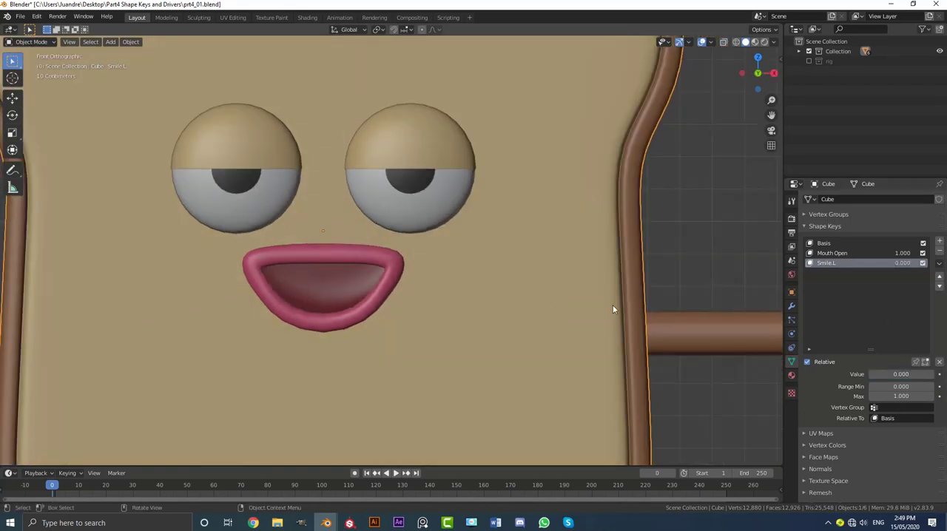
{"action": "left_click", "coordinate": [832, 254]}
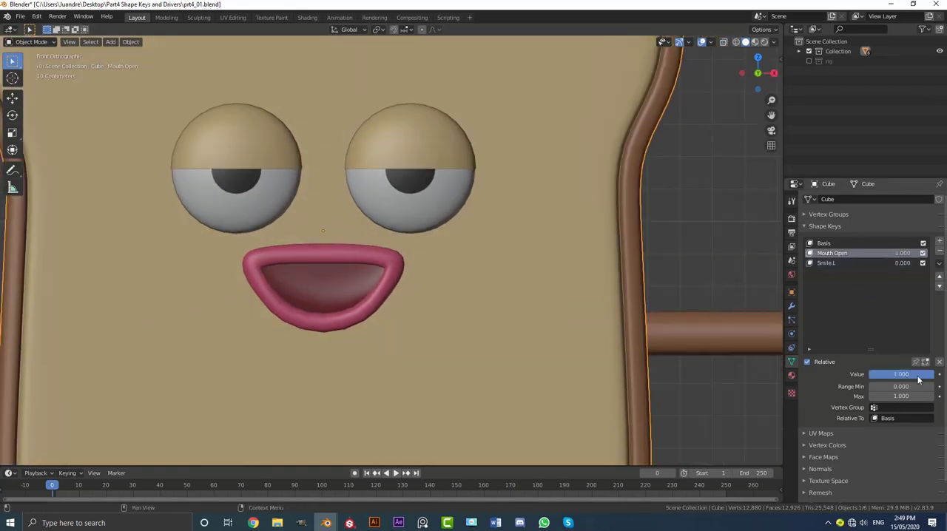
{"action": "left_click_drag", "start_coordinate": [919, 377], "coordinate": [836, 374]}
{"action": "scroll", "coordinate": [513, 238], "scroll_direction": "up", "scroll_amount": 2}
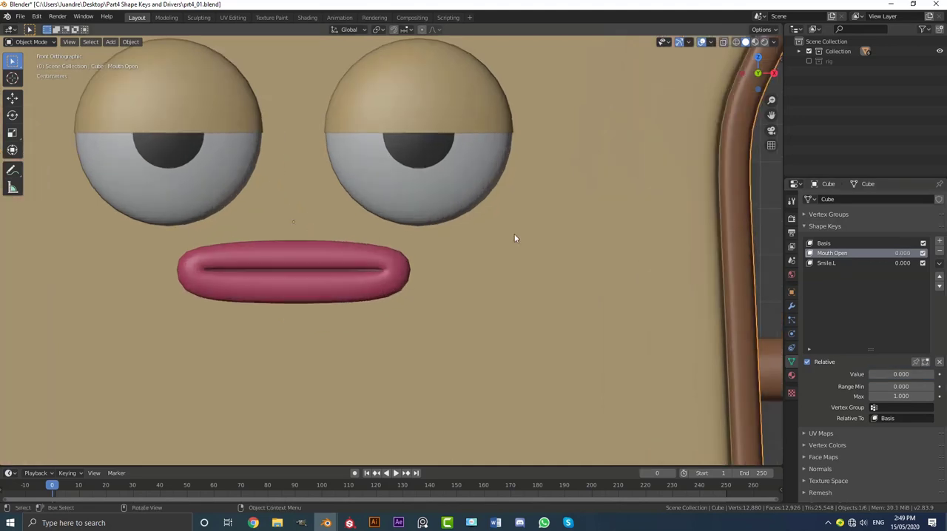
Set the Smile.L value to 1.000 and create a new shape key from the current mix.
{"action": "left_click", "coordinate": [828, 263]}
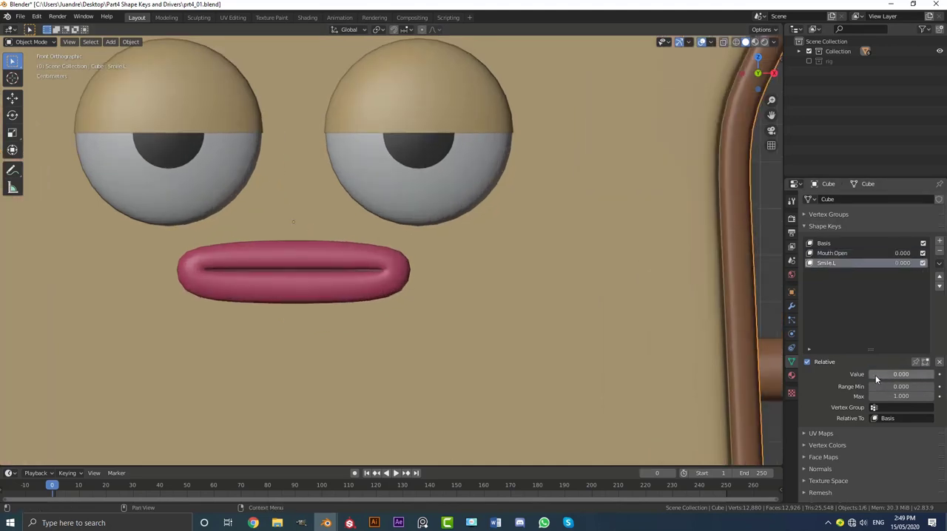
{"action": "left_click_drag", "start_coordinate": [875, 375], "coordinate": [933, 375]}
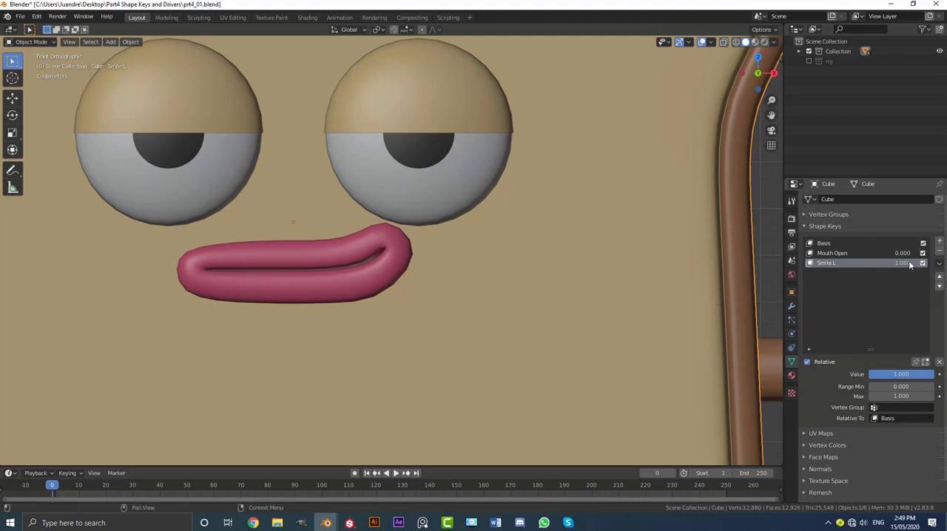
{"action": "left_click", "coordinate": [938, 264]}
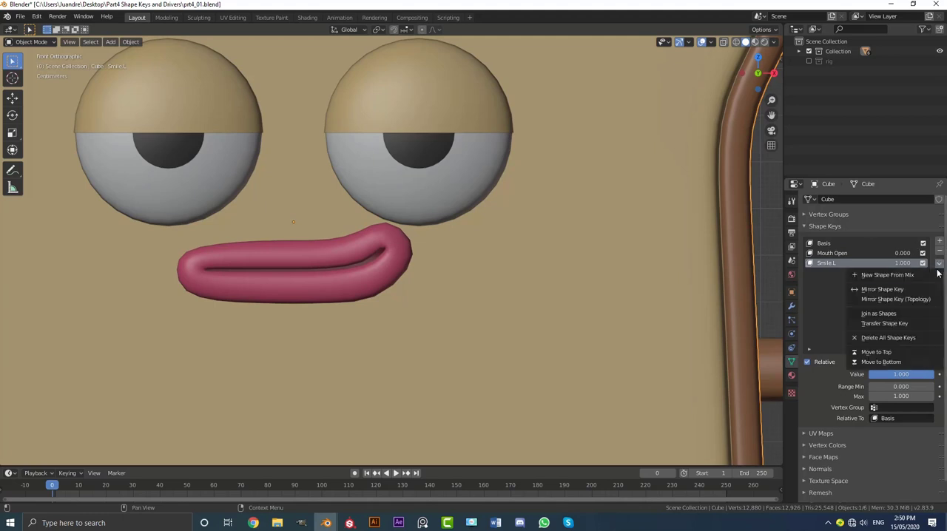
{"action": "left_click", "coordinate": [873, 275]}
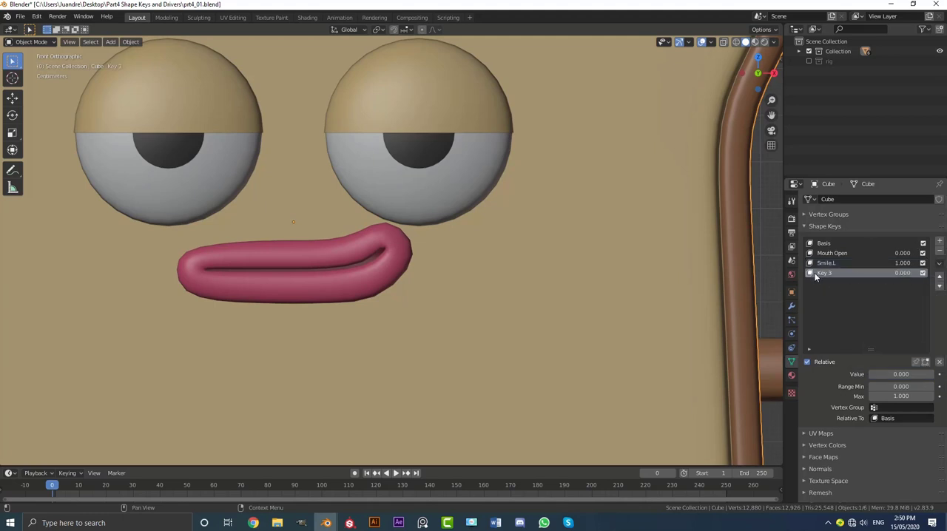
Mirror the new shape key with Mirror Shape Key and set its value to 1.000.
{"action": "left_click", "coordinate": [938, 265]}
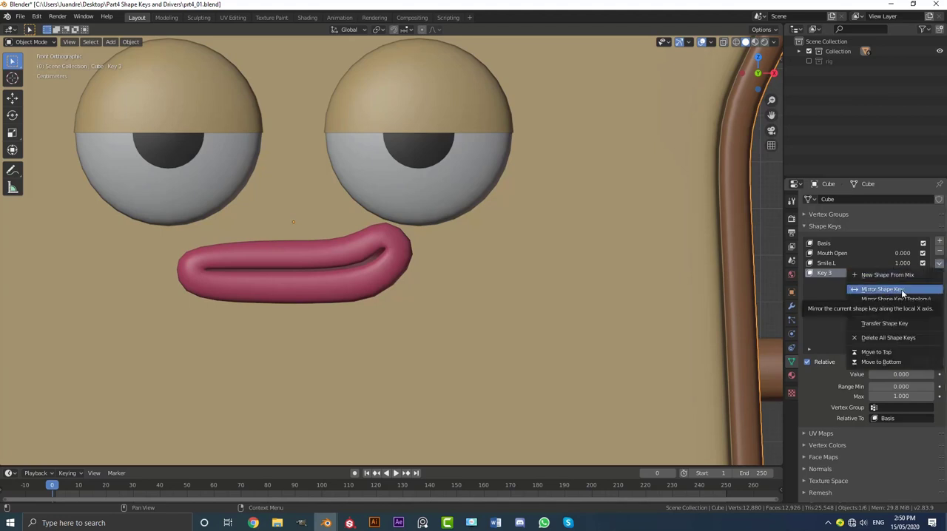
{"action": "left_click", "coordinate": [901, 289]}
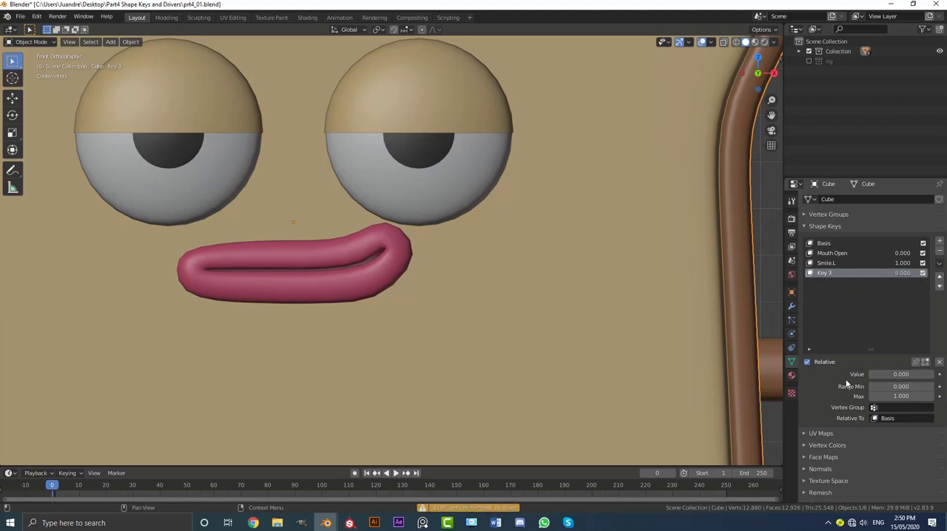
{"action": "left_click_drag", "start_coordinate": [897, 374], "coordinate": [933, 375]}
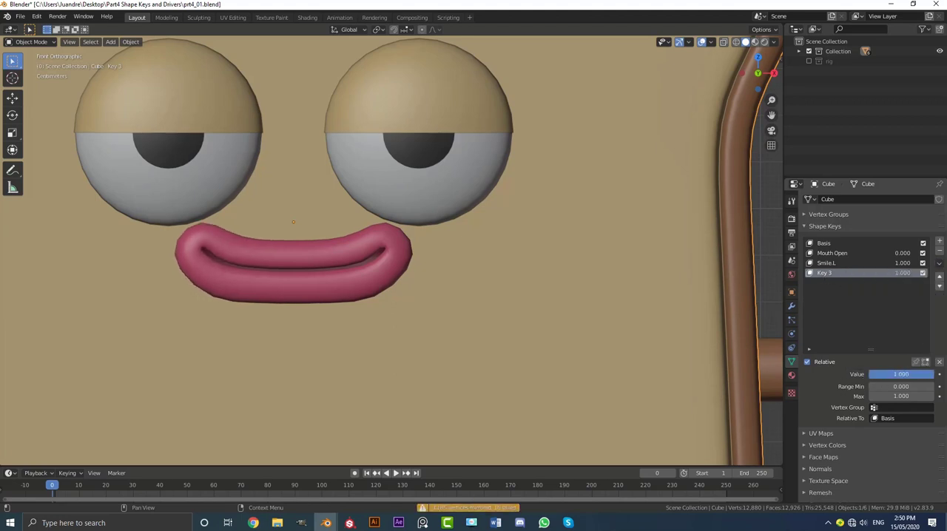
Rename the mirrored shape key as Smile.R.
{"action": "double_click", "coordinate": [832, 274]}
{"action": "type", "text": "Smi"}
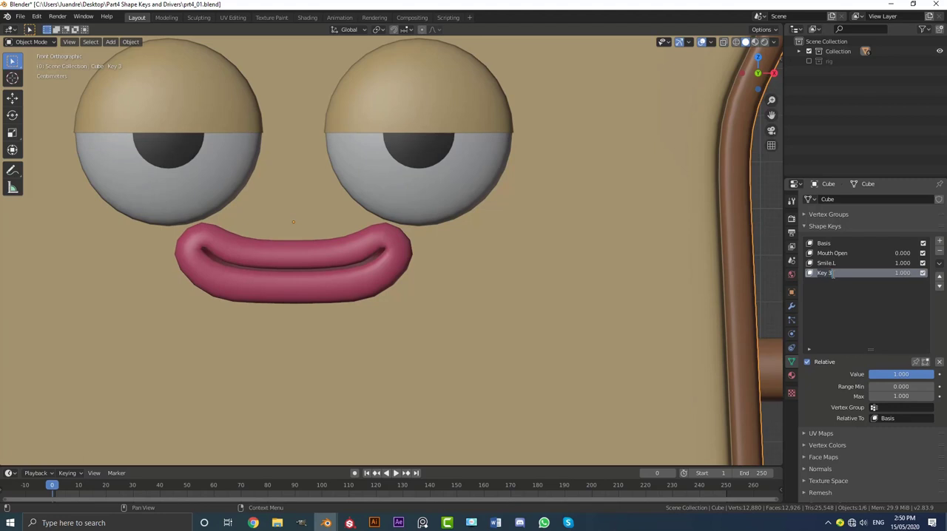
{"action": "type", "text": "le.R"}
Set the Mouth Open value to 1.000 alongside Smile.L and Smile.R and view the combined open smile from an angle.
{"action": "left_click", "coordinate": [826, 264]}
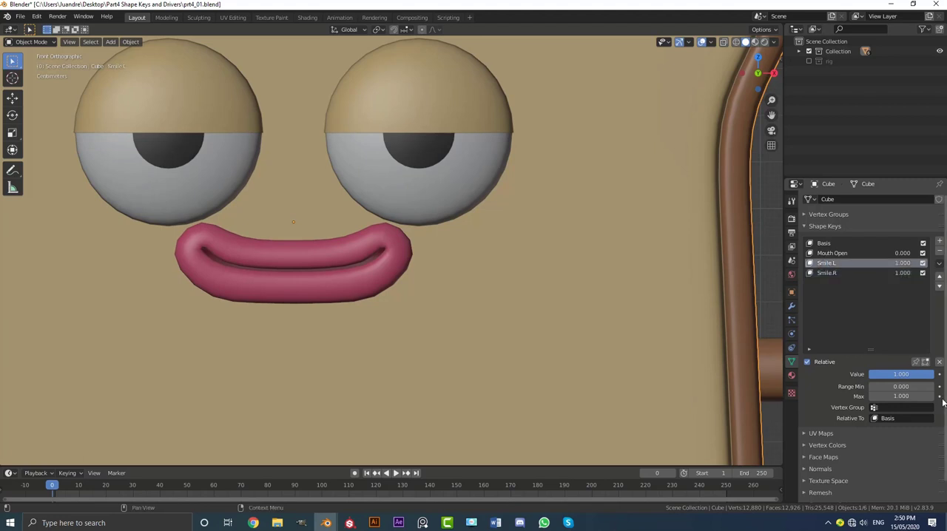
{"action": "left_click", "coordinate": [852, 273]}
{"action": "left_click_drag", "start_coordinate": [897, 376], "coordinate": [933, 374]}
{"action": "left_click", "coordinate": [833, 255]}
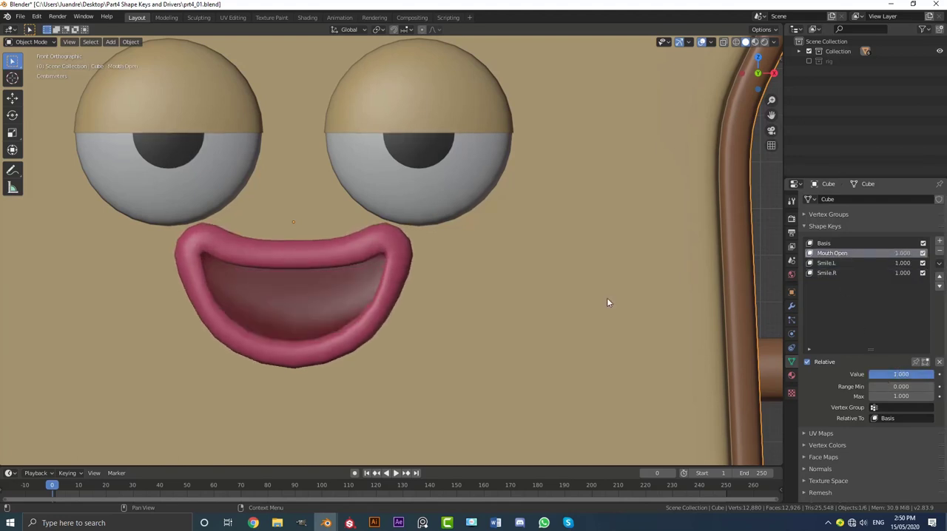
{"action": "middle_click_drag", "start_coordinate": [606, 298], "coordinate": [429, 288]}
Set the Smile.L, Smile.R and Mouth Open shape key values to 0.000.
{"action": "left_click", "coordinate": [840, 265]}
{"action": "left_click_drag", "start_coordinate": [911, 376], "coordinate": [857, 374]}
{"action": "left_click", "coordinate": [845, 274]}
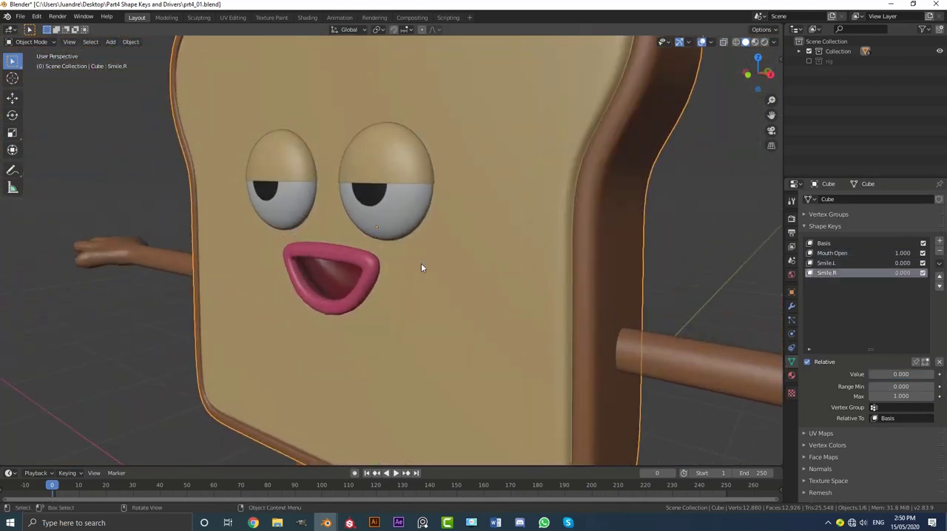
{"action": "middle_click_drag", "start_coordinate": [421, 263], "coordinate": [464, 273]}
{"action": "key", "text": "KP_1"}
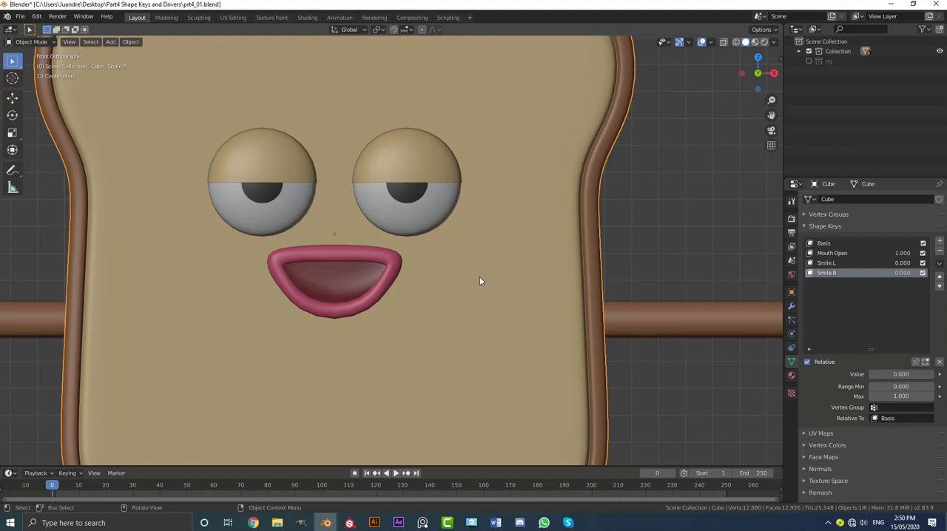
{"action": "left_click", "coordinate": [840, 253]}
{"action": "left_click_drag", "start_coordinate": [917, 374], "coordinate": [869, 376]}
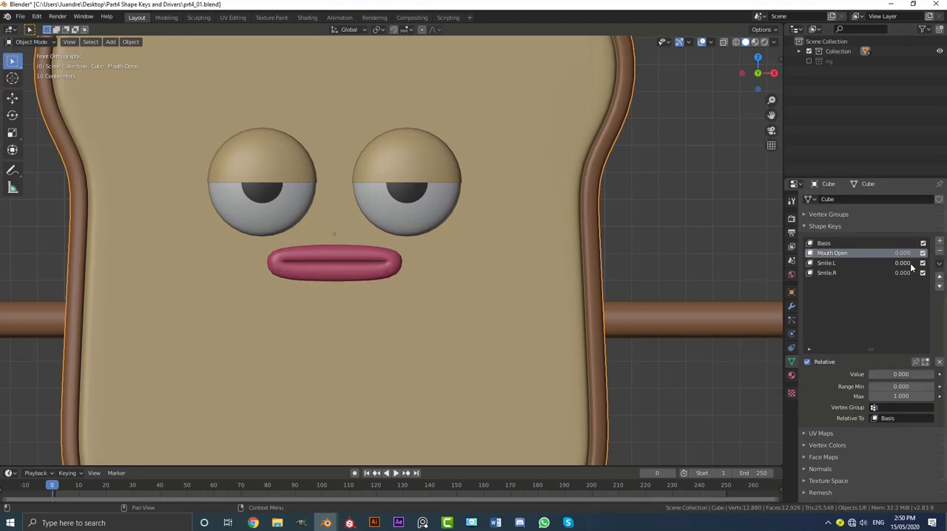
Examine the Smile.L lip mesh in Edit Mode from an angle, and compare it with the neutral mouth back in Object Mode.
{"action": "left_click", "coordinate": [832, 263]}
{"action": "scroll", "coordinate": [404, 227], "scroll_direction": "down", "scroll_amount": 3}
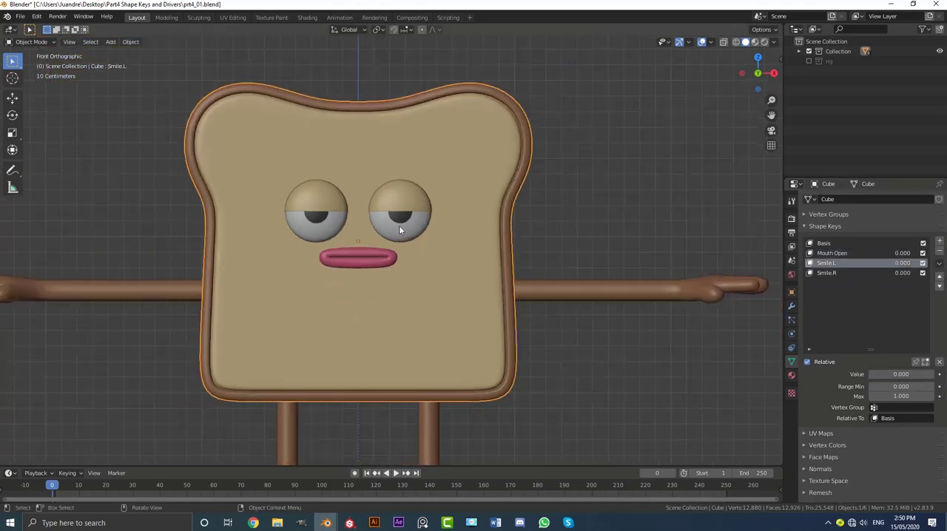
{"action": "middle_click_drag", "start_coordinate": [389, 228], "coordinate": [358, 253]}
{"action": "scroll", "coordinate": [348, 270], "scroll_direction": "up", "scroll_amount": 2}
{"action": "key", "text": "Tab"}
{"action": "scroll", "coordinate": [338, 174], "scroll_direction": "up", "scroll_amount": 2}
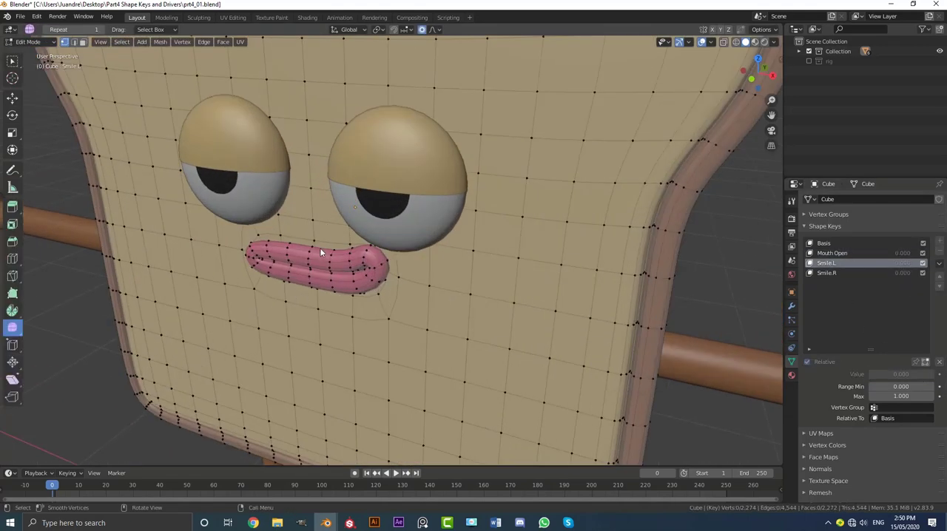
{"action": "scroll", "coordinate": [321, 252], "scroll_direction": "up", "scroll_amount": 2}
{"action": "middle_click_drag", "start_coordinate": [273, 223], "coordinate": [476, 231]}
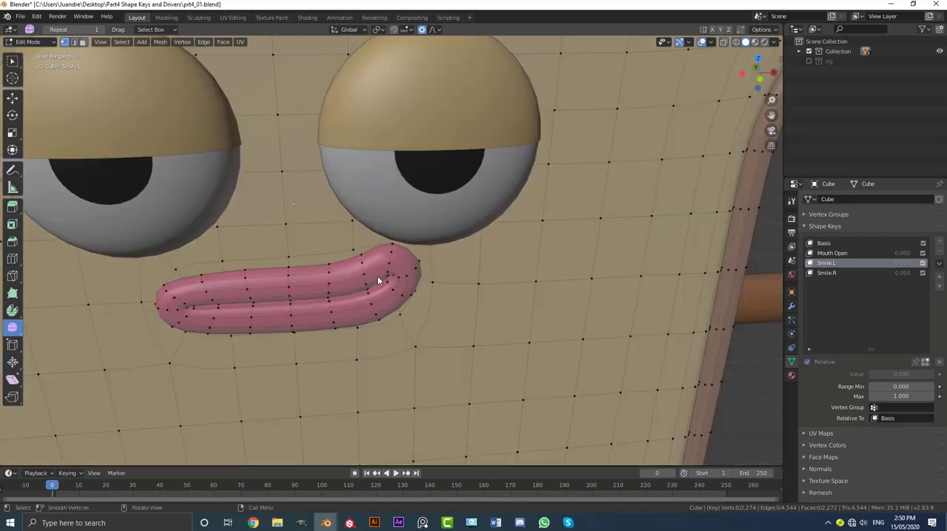
{"action": "key", "text": "Tab"}
{"action": "scroll", "coordinate": [376, 279], "scroll_direction": "down", "scroll_amount": 5}
{"action": "middle_click_drag", "start_coordinate": [403, 275], "coordinate": [356, 267]}
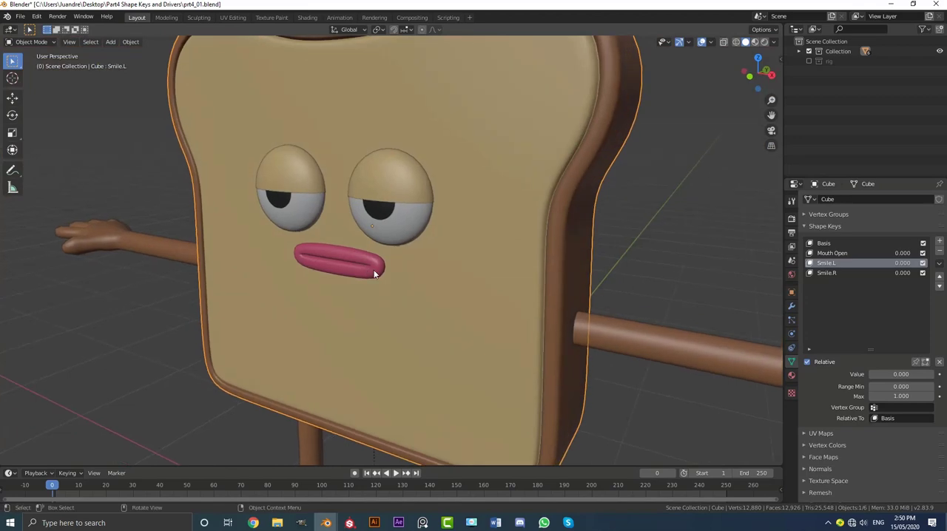
Select the eyelids object in front view.
{"action": "scroll", "coordinate": [373, 272], "scroll_direction": "down", "scroll_amount": 3}
{"action": "mouse_move", "coordinate": [451, 277]}
{"action": "middle_mouse_down"}
{"action": "mouse_move", "coordinate": [353, 281]}
{"action": "mouse_move", "coordinate": [454, 277]}
{"action": "middle_mouse_up"}
{"action": "key", "text": "KP_1"}
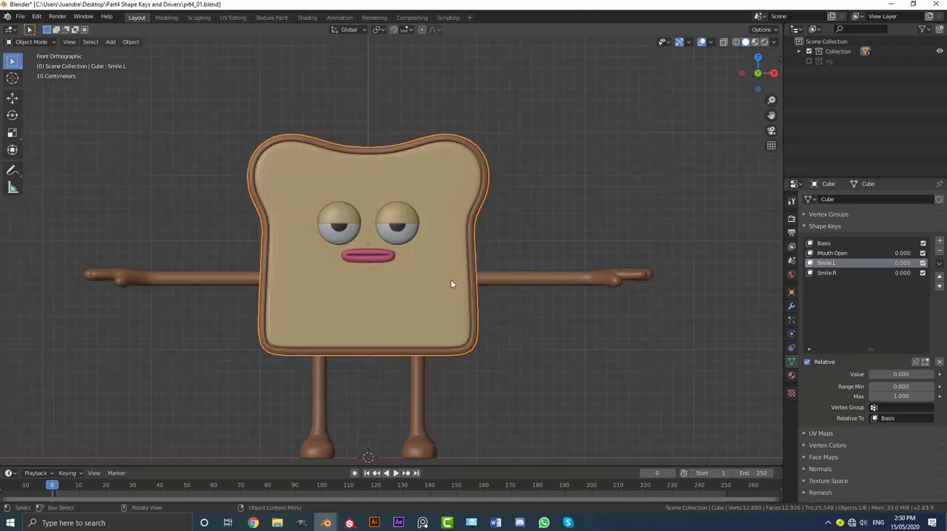
{"action": "scroll", "coordinate": [421, 222], "scroll_direction": "up", "scroll_amount": 2}
{"action": "left_click", "coordinate": [408, 195]}
{"action": "scroll", "coordinate": [408, 225], "scroll_direction": "up", "scroll_amount": 3}
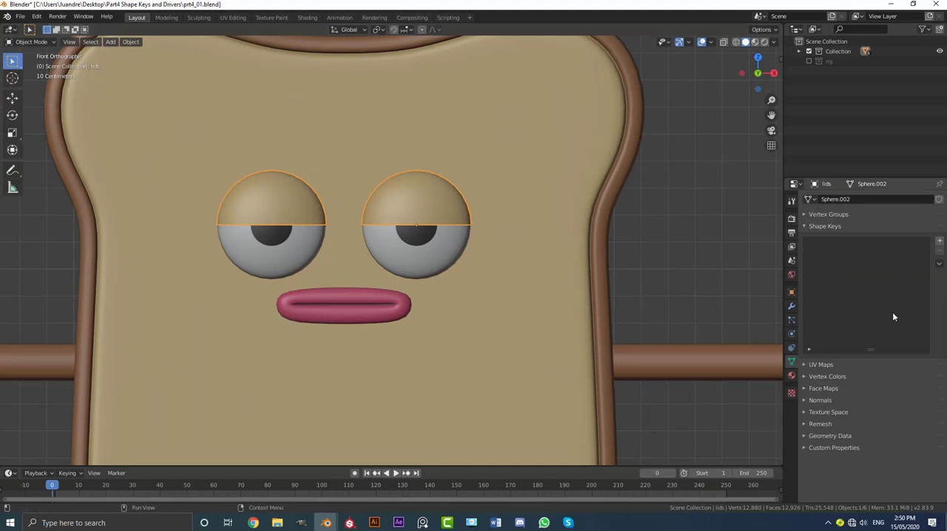
Apply the Mirror modifier on the eyelids and set the object's origin to its geometry.
{"action": "left_click", "coordinate": [790, 305]}
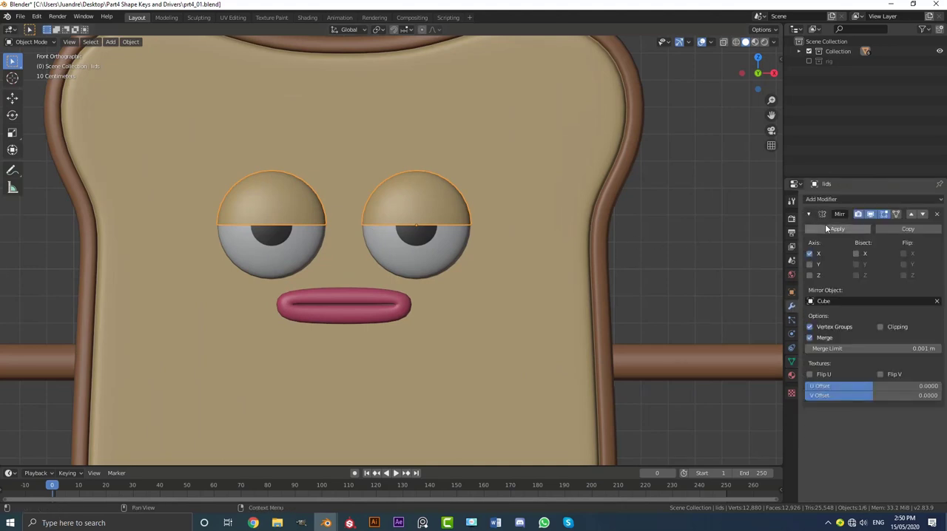
{"action": "left_click", "coordinate": [828, 228]}
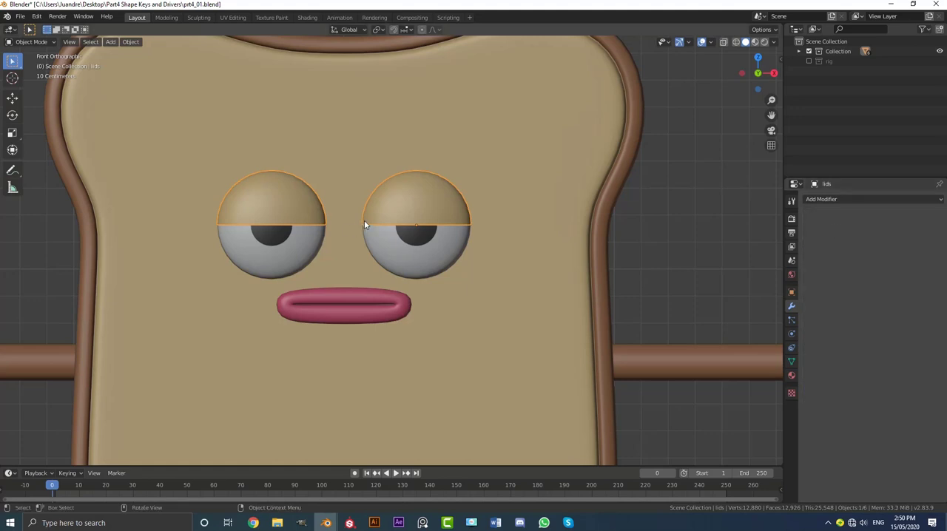
{"action": "key", "text": "F3"}
{"action": "type", "text": "set or"}
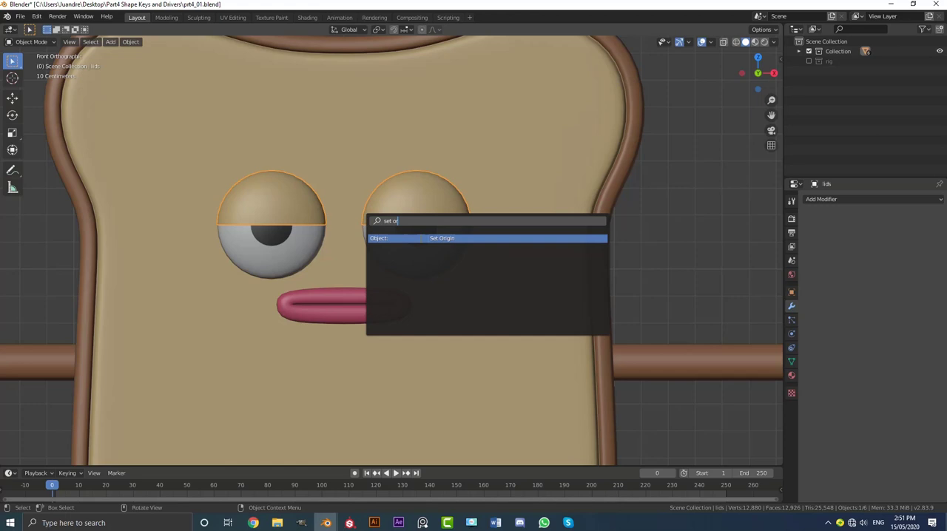
{"action": "key", "text": "Return"}
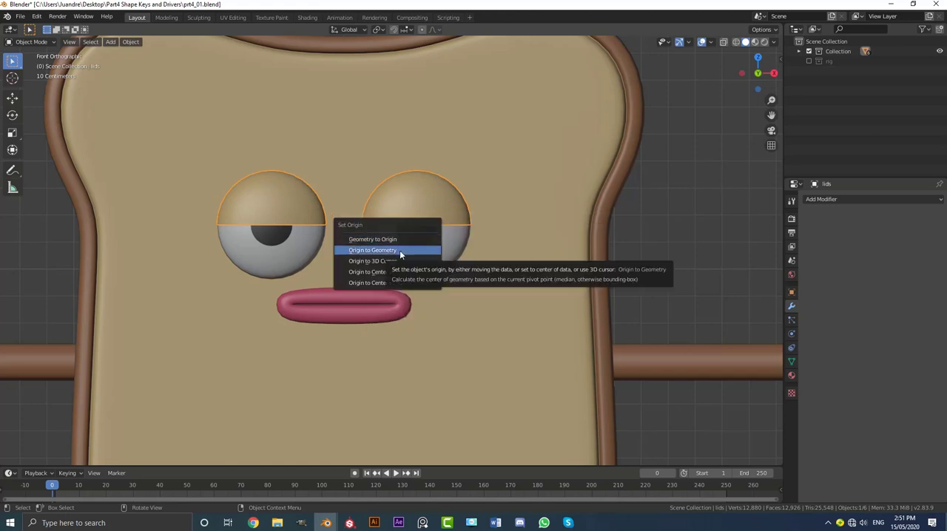
{"action": "left_click", "coordinate": [400, 249]}
{"action": "scroll", "coordinate": [331, 193], "scroll_direction": "up", "scroll_amount": 1}
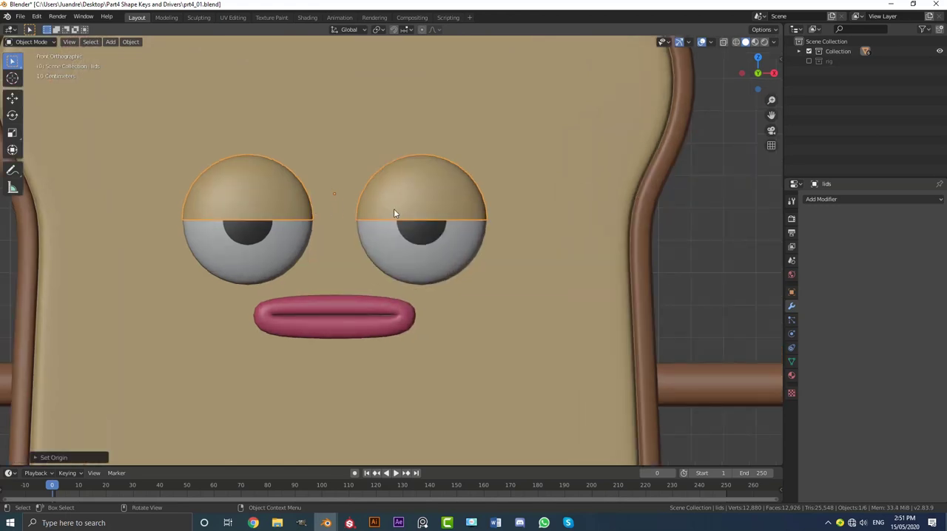
Add a Basis shape key and one relative shape key to the eyelids.
{"action": "left_click", "coordinate": [790, 361]}
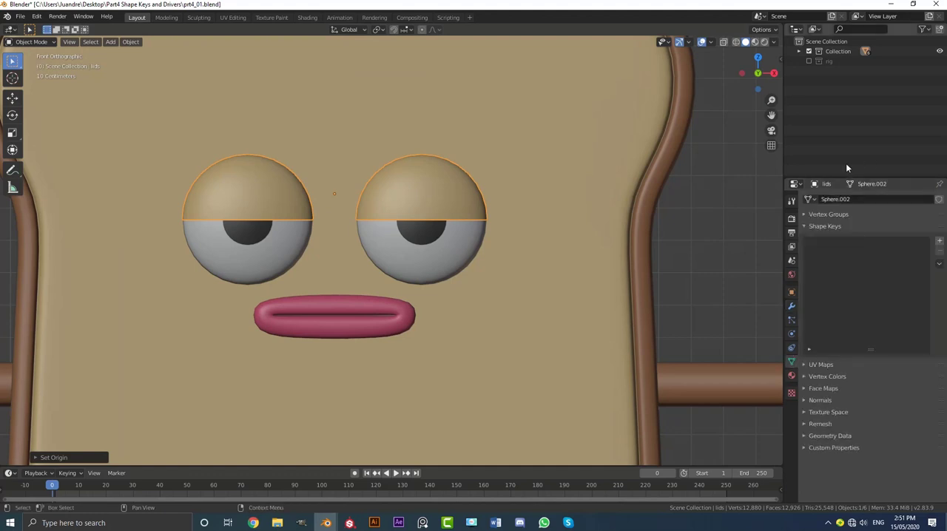
{"action": "left_click", "coordinate": [938, 243]}
{"action": "left_click", "coordinate": [938, 243]}
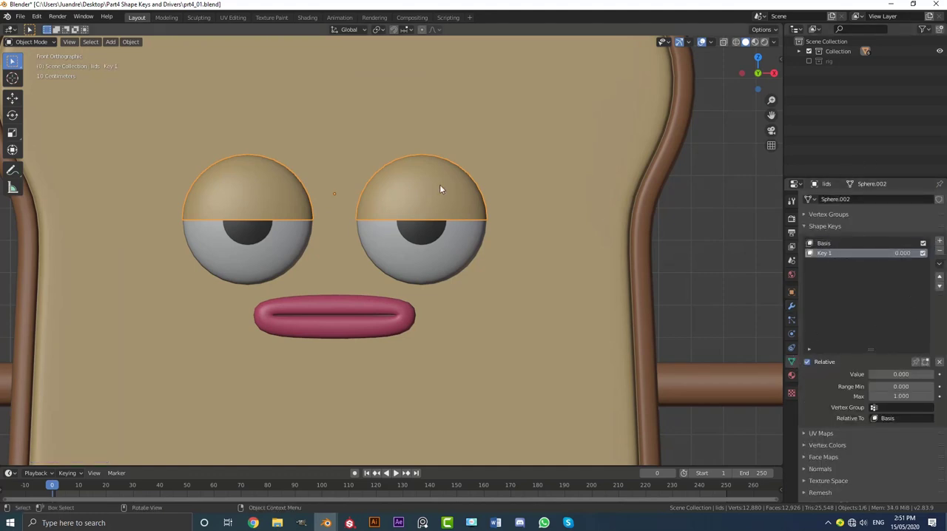
In Edit Mode on the new shape key, flatten the whole eyelid mesh along the Z axis.
{"action": "key", "text": "Tab"}
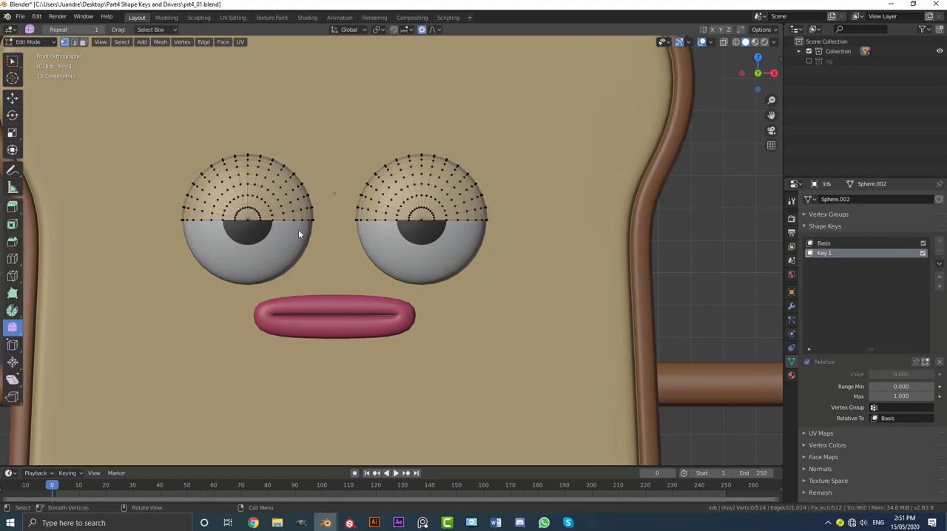
{"action": "scroll", "coordinate": [348, 303], "scroll_direction": "up", "scroll_amount": 3}
{"action": "key", "text": "a"}
{"action": "scroll", "coordinate": [414, 302], "scroll_direction": "down", "scroll_amount": 2}
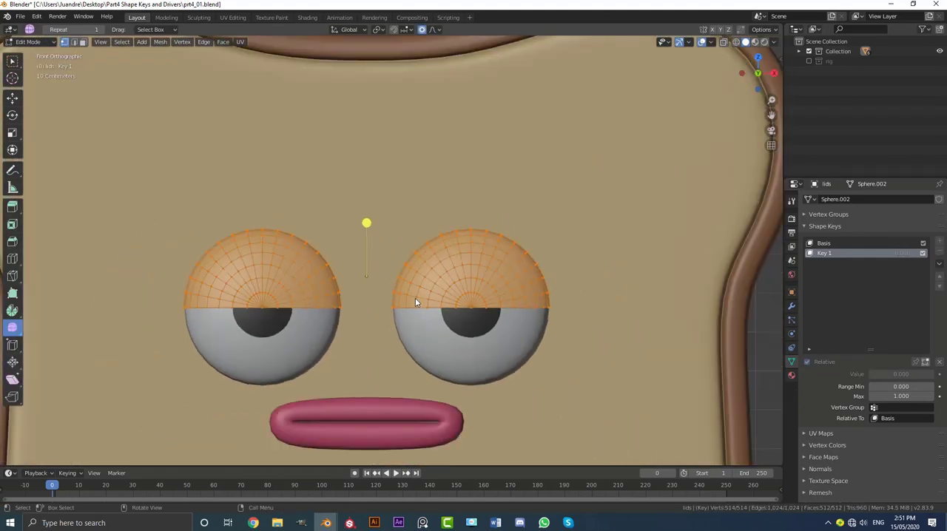
{"action": "scroll", "coordinate": [511, 320], "scroll_direction": "up", "scroll_amount": 2}
{"action": "key", "text": "s"}
{"action": "key", "text": "z"}
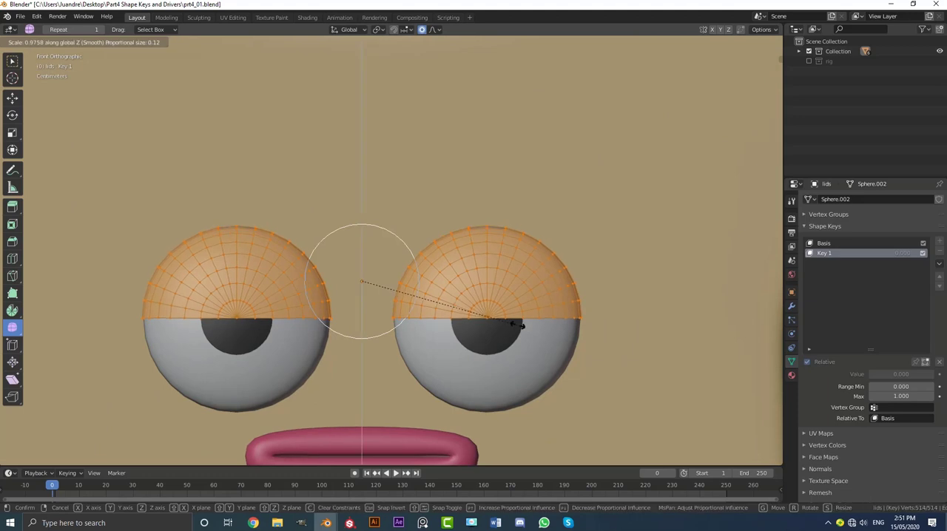
{"action": "left_click", "coordinate": [410, 300]}
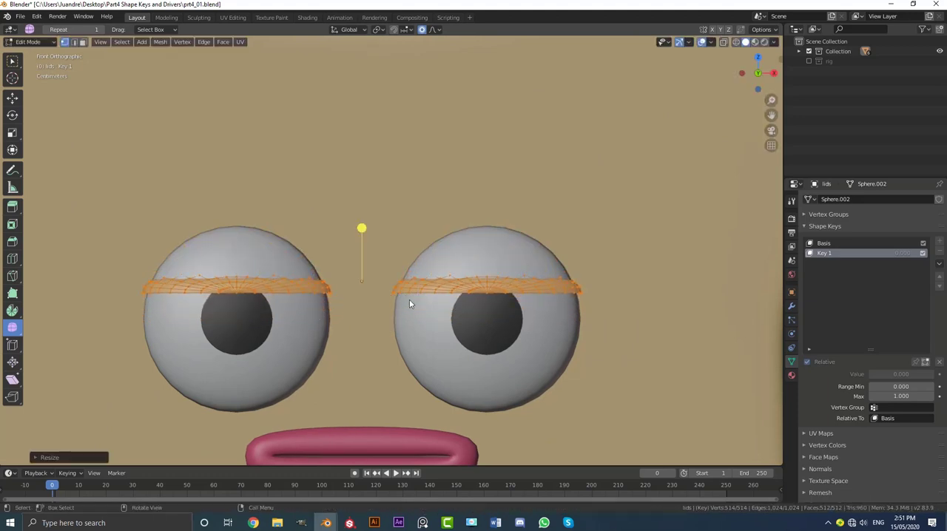
Move the flattened eyelids up along Z by about 0.093 m to the tops of the eyeballs.
{"action": "key", "text": "g"}
{"action": "key", "text": "z"}
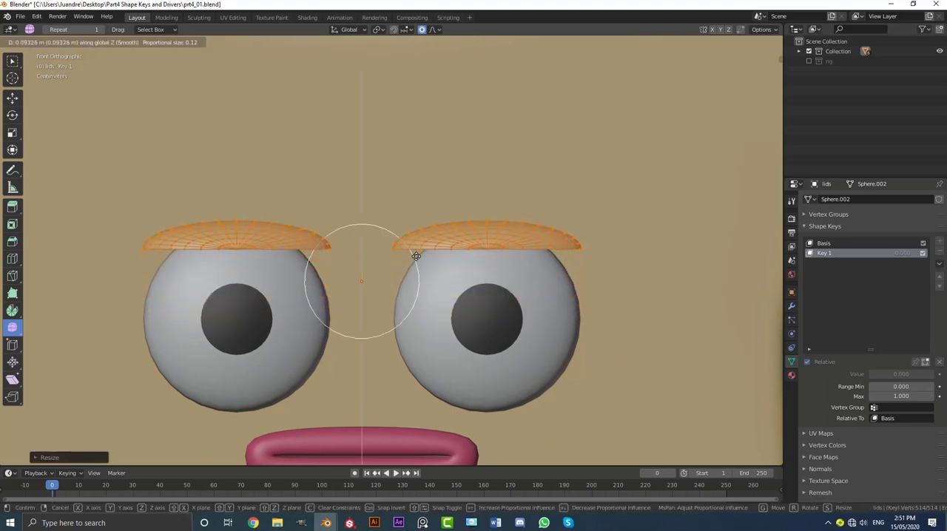
{"action": "left_click", "coordinate": [416, 256]}
Set the pivot point to Individual Origins, turn off proportional editing and narrow each eyelid along X to fit its eyeball.
{"action": "left_click", "coordinate": [379, 31]}
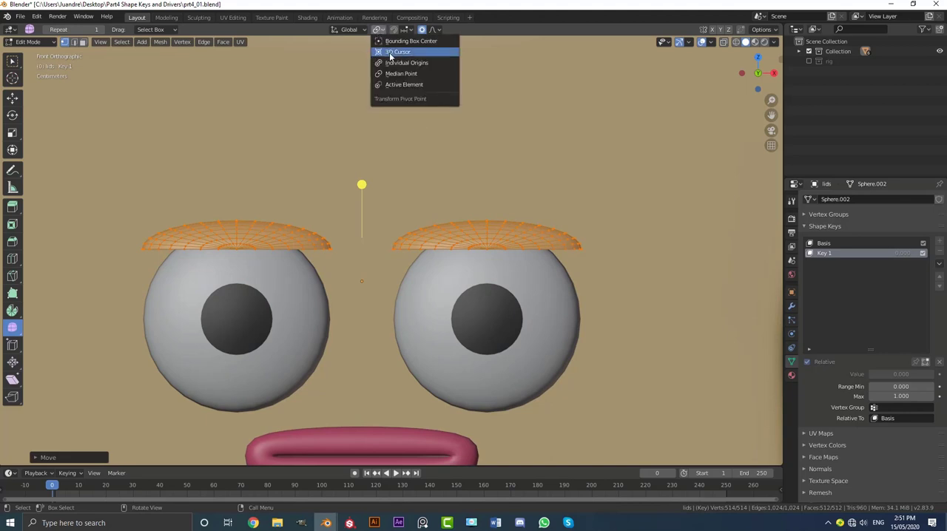
{"action": "left_click", "coordinate": [400, 62]}
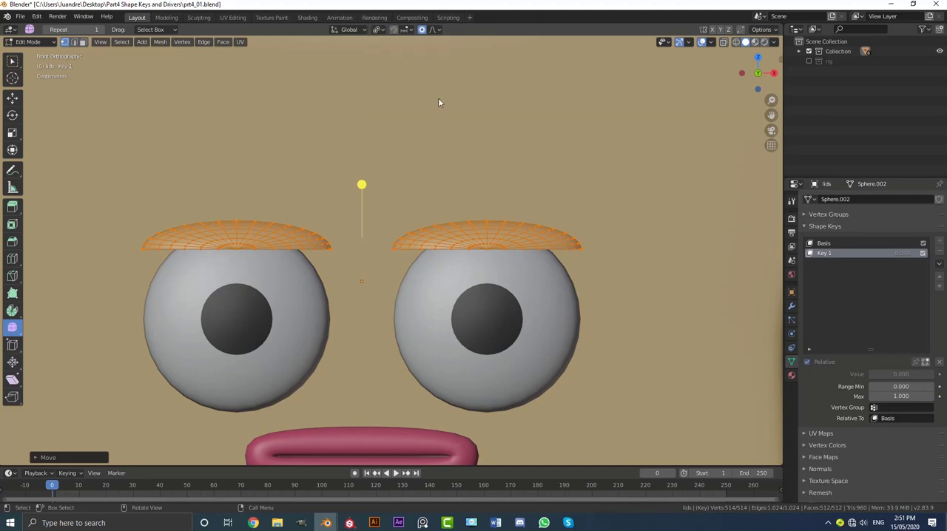
{"action": "left_click", "coordinate": [424, 30]}
{"action": "key", "text": "s"}
{"action": "key", "text": "x"}
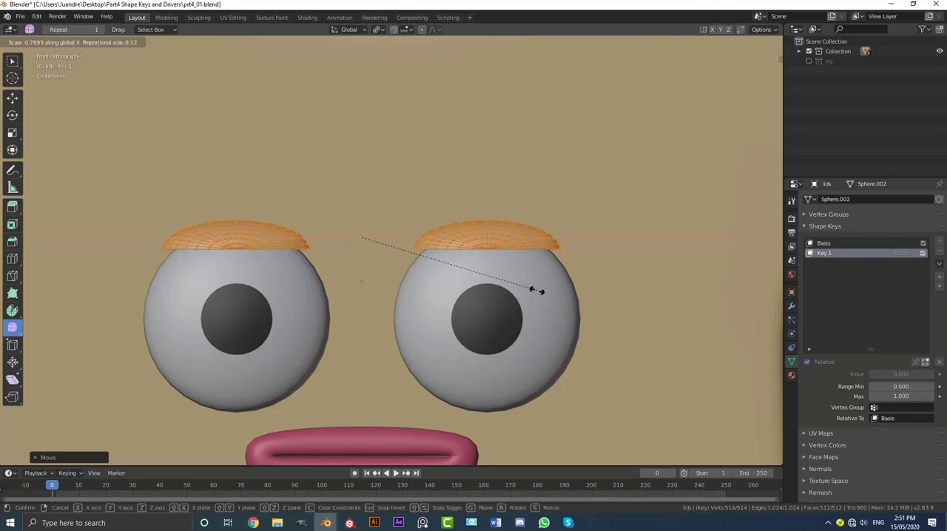
{"action": "left_click", "coordinate": [518, 281]}
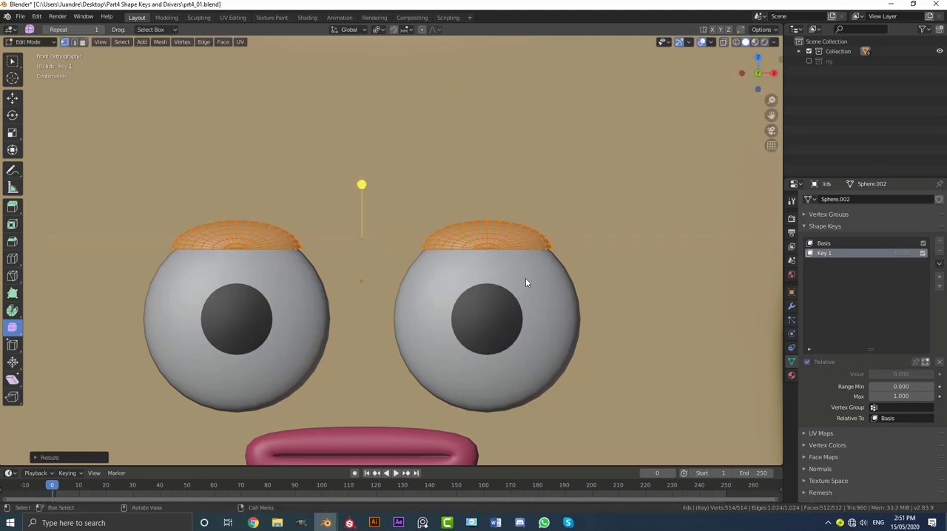
In wireframe side view, scale the eyelids along Y to about 0.69 to match the eyeball's depth.
{"action": "key", "text": "KP_3"}
{"action": "key", "text": "z"}
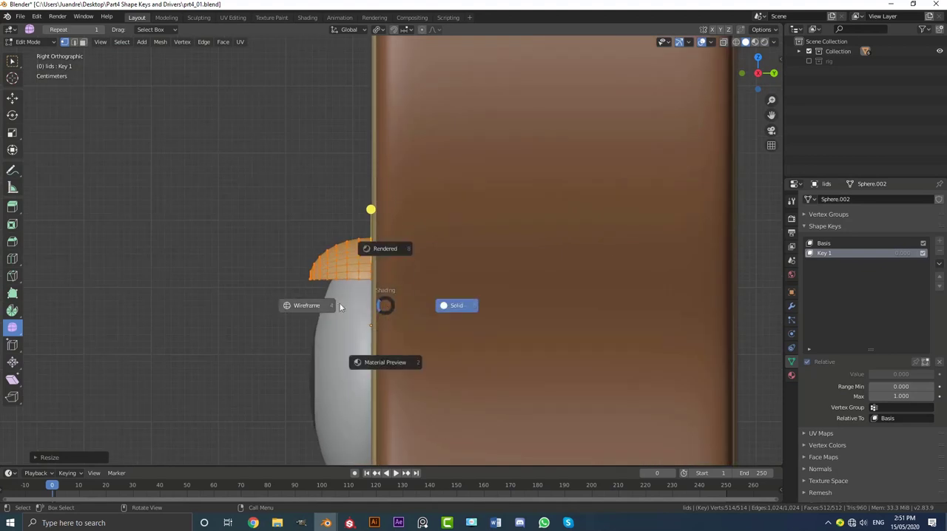
{"action": "left_click", "coordinate": [310, 309]}
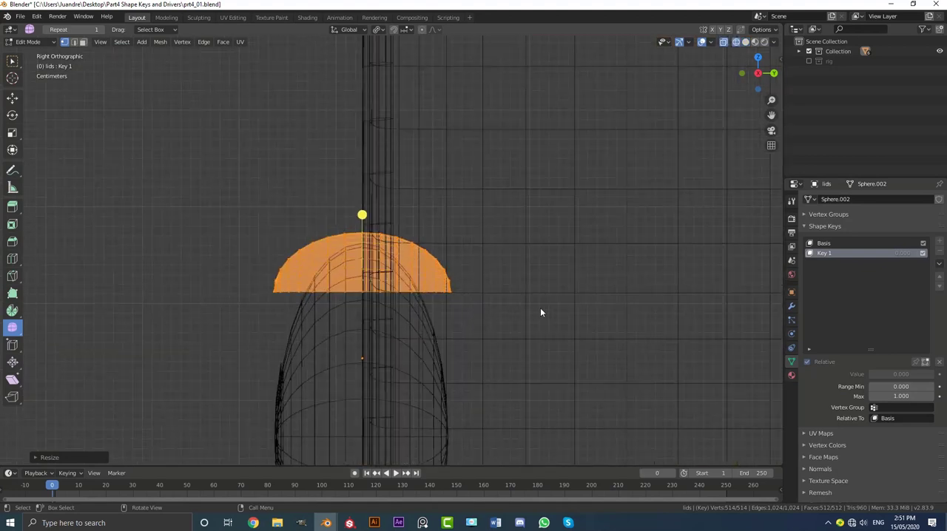
{"action": "key", "text": "s"}
{"action": "key", "text": "y"}
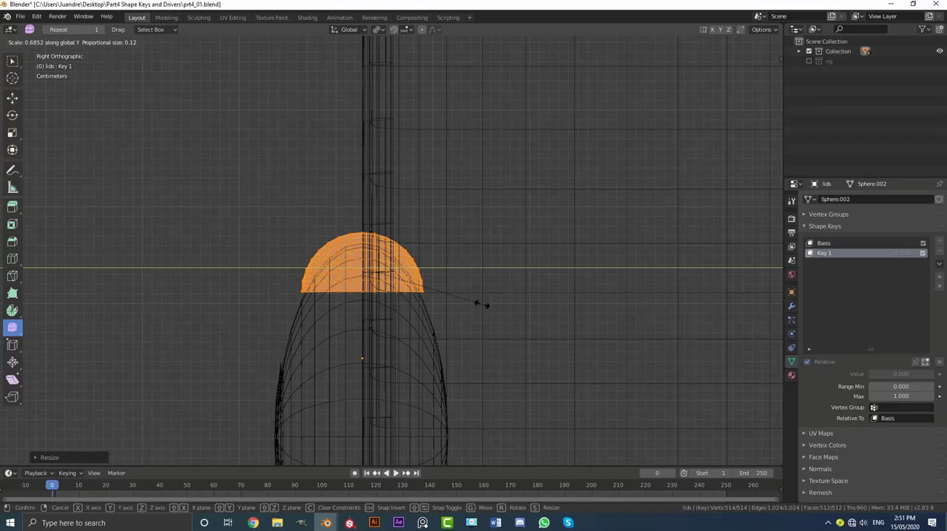
{"action": "left_click", "coordinate": [484, 303]}
Return to solid shading and Object Mode, and set the Key 1 value to 1.000.
{"action": "key", "text": "z"}
{"action": "left_click", "coordinate": [355, 294]}
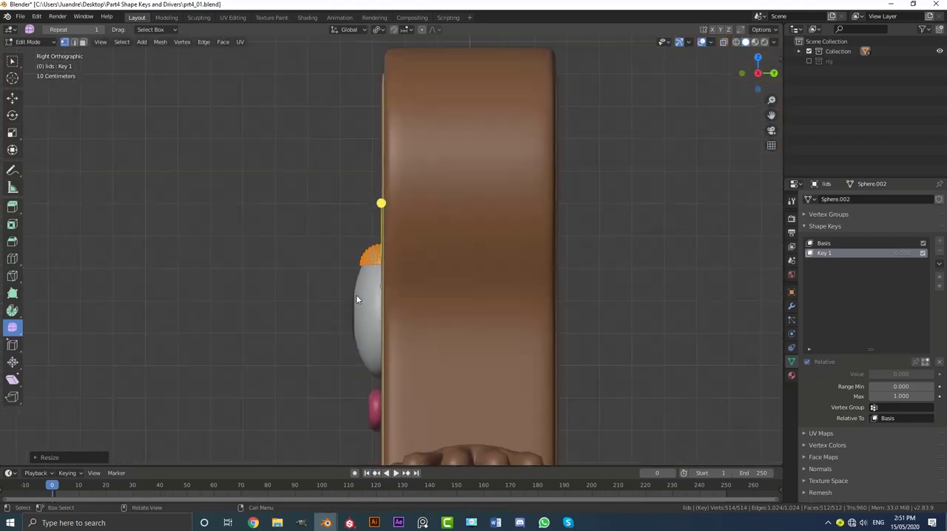
{"action": "middle_click_drag", "start_coordinate": [355, 295], "coordinate": [440, 294]}
{"action": "key", "text": "Tab"}
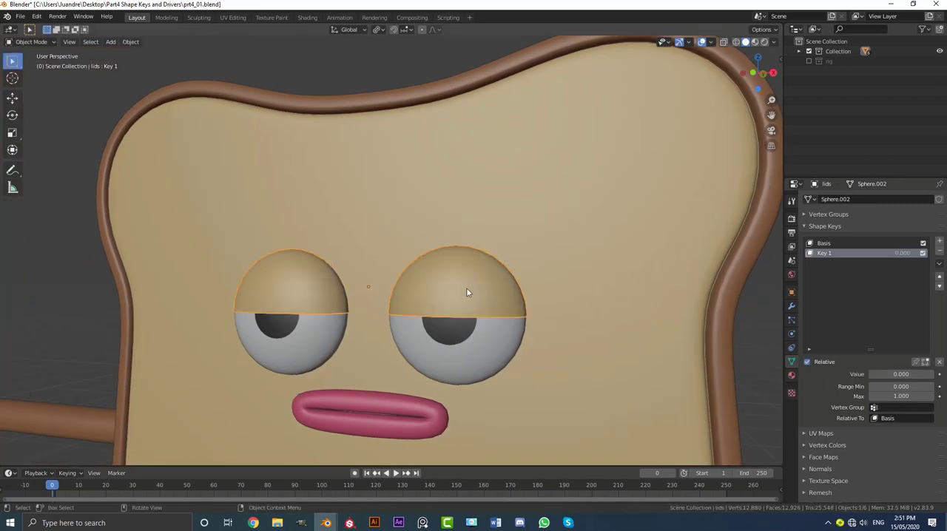
{"action": "left_click_drag", "start_coordinate": [883, 374], "coordinate": [933, 374]}
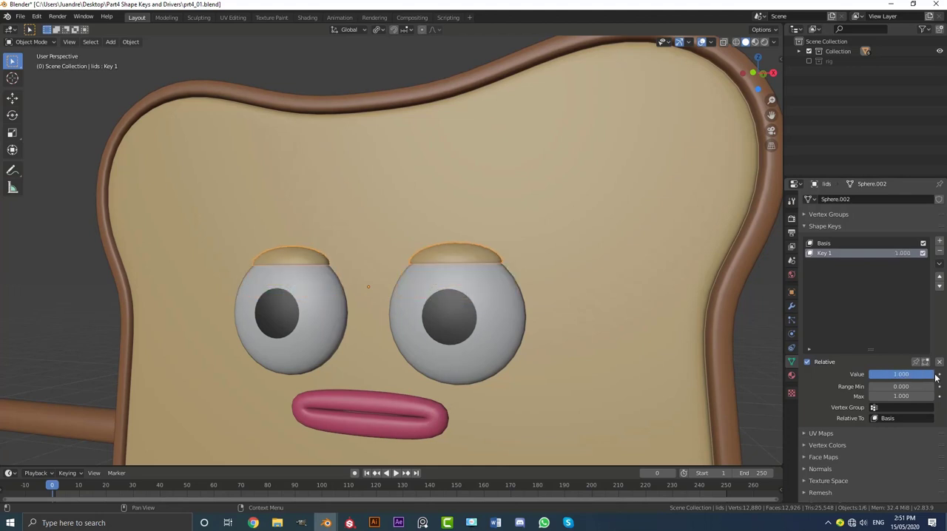
In Edit Mode with wireframe side view, select only the vertices along the lower rim of both eyelids.
{"action": "middle_click_drag", "start_coordinate": [700, 311], "coordinate": [531, 313]}
{"action": "key", "text": "Tab"}
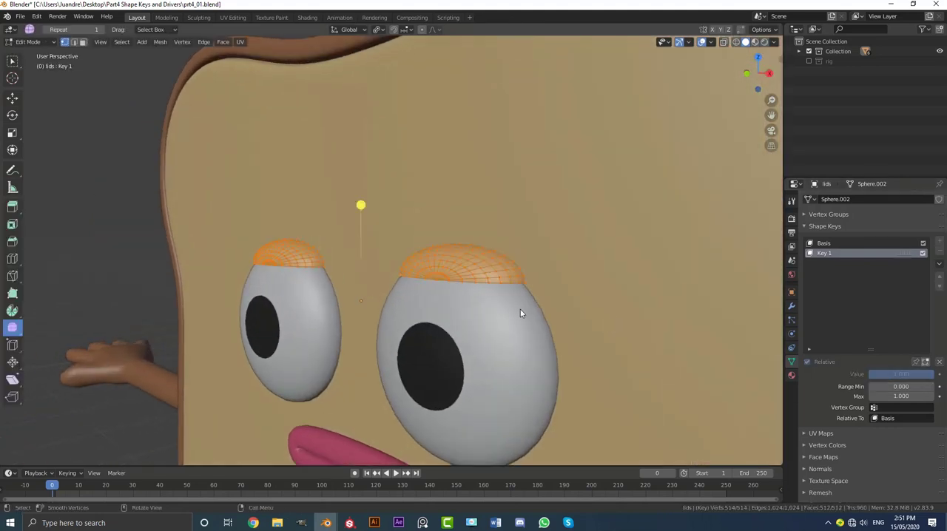
{"action": "key", "text": "KP_3"}
{"action": "scroll", "coordinate": [434, 326], "scroll_direction": "up", "scroll_amount": 2}
{"action": "key", "text": "z"}
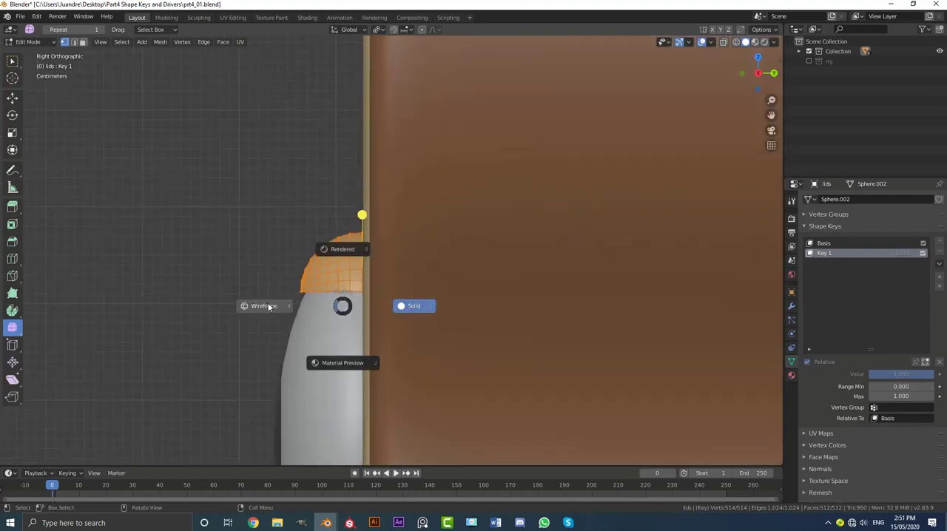
{"action": "left_click", "coordinate": [323, 305]}
{"action": "key", "text": "alt+a"}
{"action": "left_click_drag", "start_coordinate": [215, 357], "coordinate": [454, 310]}
{"action": "middle_click_drag", "start_coordinate": [454, 310], "coordinate": [413, 289]}
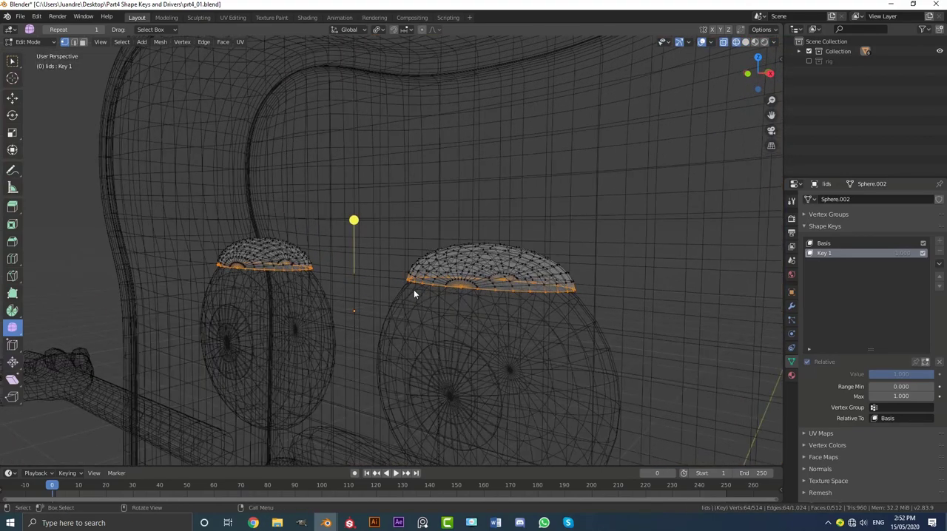
{"action": "key", "text": "KP_3"}
{"action": "key", "text": "s"}
{"action": "key", "text": "y"}
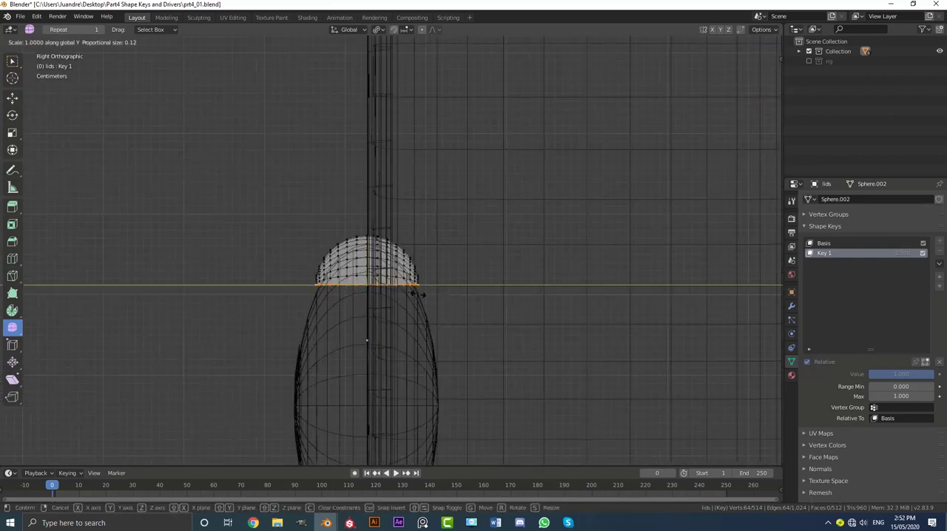
{"action": "right_click", "coordinate": [425, 296]}
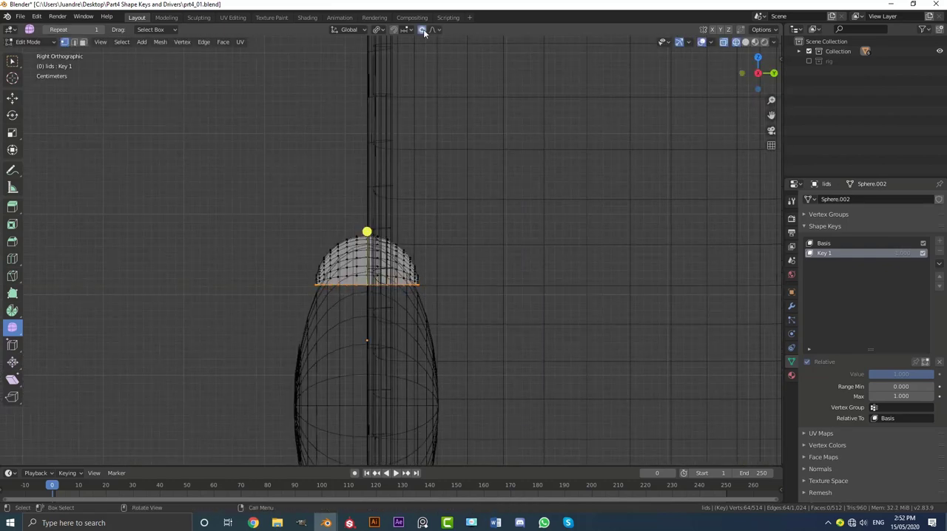
With proportional editing on at size 0.06, scale the eyelids' lower rim along Y to about 1.12.
{"action": "key", "text": "s"}
{"action": "key", "text": "y"}
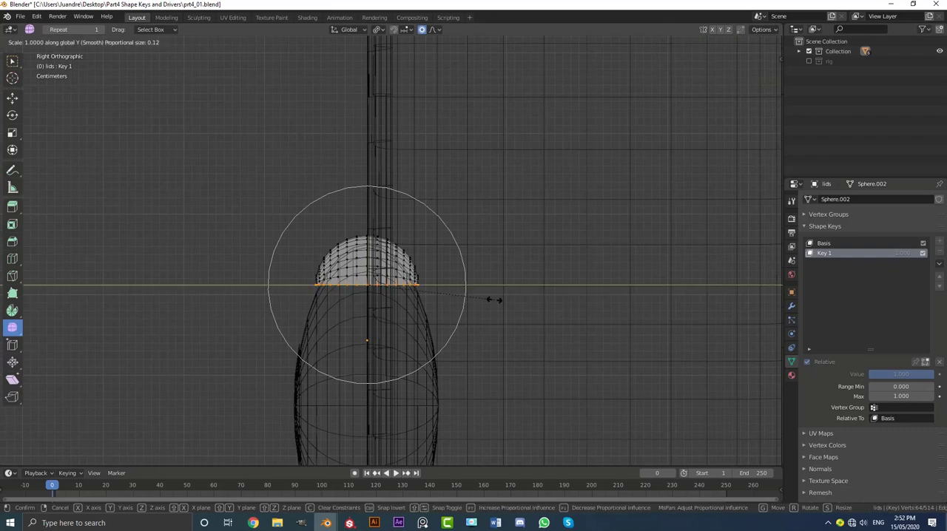
{"action": "scroll", "coordinate": [503, 300], "scroll_direction": "up", "scroll_amount": 7}
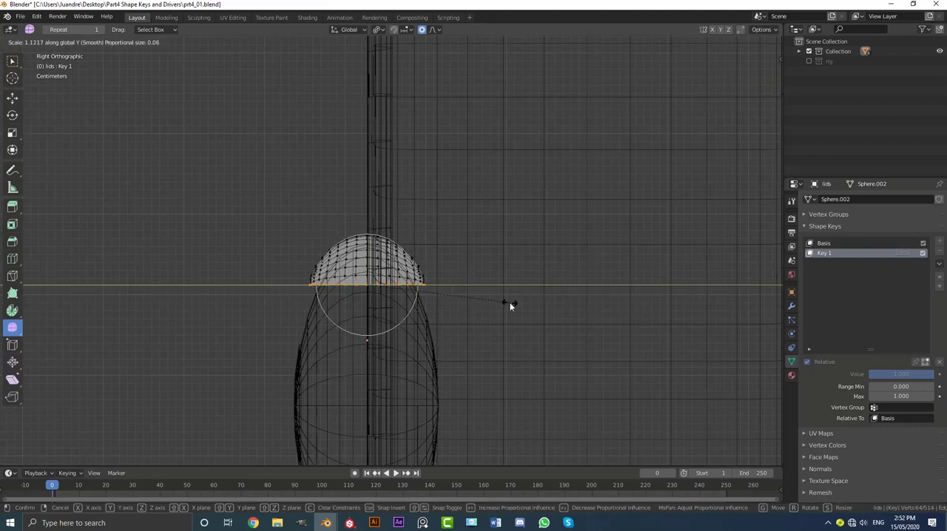
{"action": "left_click", "coordinate": [509, 301]}
Examine the raised eyelids on the eyeballs from an angle in Object Mode with solid shading.
{"action": "key", "text": "Tab"}
{"action": "key", "text": "z"}
{"action": "left_click", "coordinate": [486, 297]}
{"action": "scroll", "coordinate": [481, 287], "scroll_direction": "down", "scroll_amount": 5}
{"action": "middle_click_drag", "start_coordinate": [481, 287], "coordinate": [364, 271]}
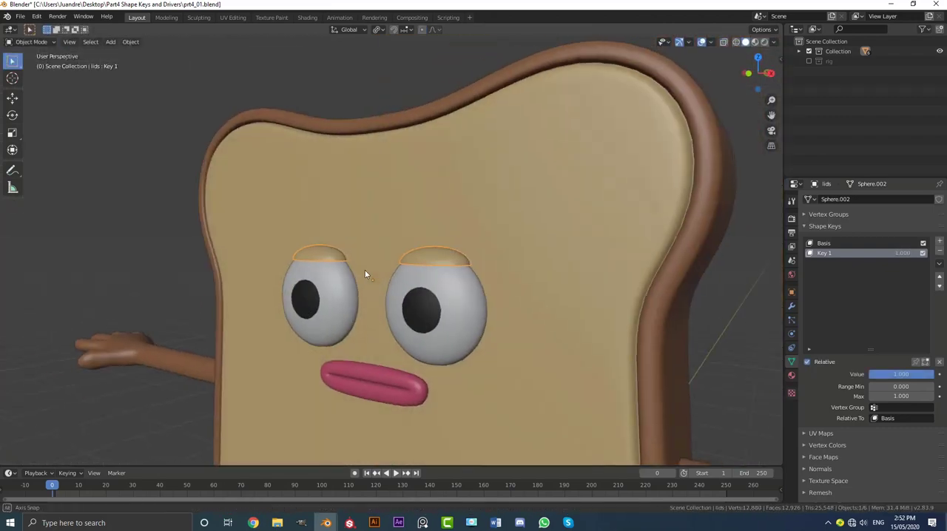
{"action": "scroll", "coordinate": [365, 271], "scroll_direction": "up", "scroll_amount": 2}
{"action": "mouse_move", "coordinate": [922, 378]}
{"action": "left_mouse_down"}
{"action": "mouse_move", "coordinate": [856, 378]}
{"action": "mouse_move", "coordinate": [922, 378]}
{"action": "left_mouse_up"}
Select the whole eyelid mesh in Edit Mode and scale it along X to about 1.07 in wireframe front view.
{"action": "key", "text": "KP_3"}
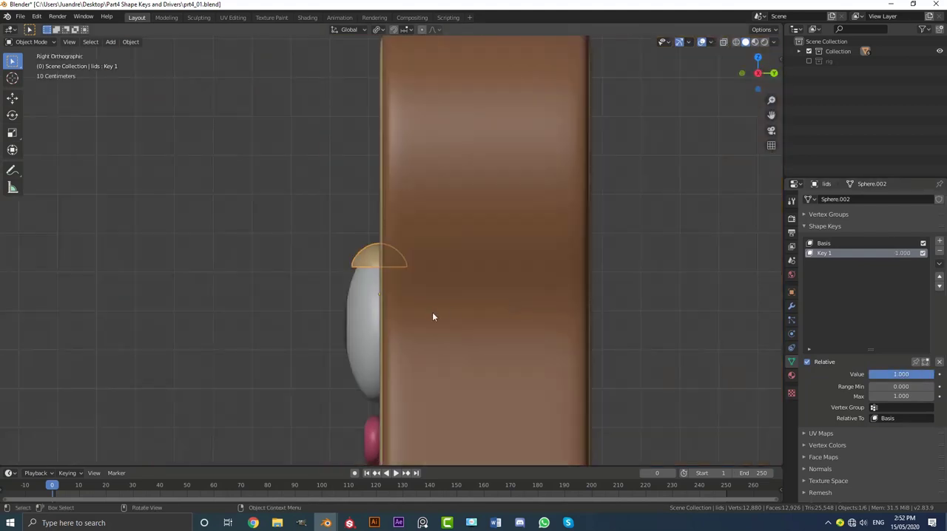
{"action": "key", "text": "Tab"}
{"action": "key", "text": "z"}
{"action": "left_click", "coordinate": [303, 278]}
{"action": "scroll", "coordinate": [416, 282], "scroll_direction": "up", "scroll_amount": 5}
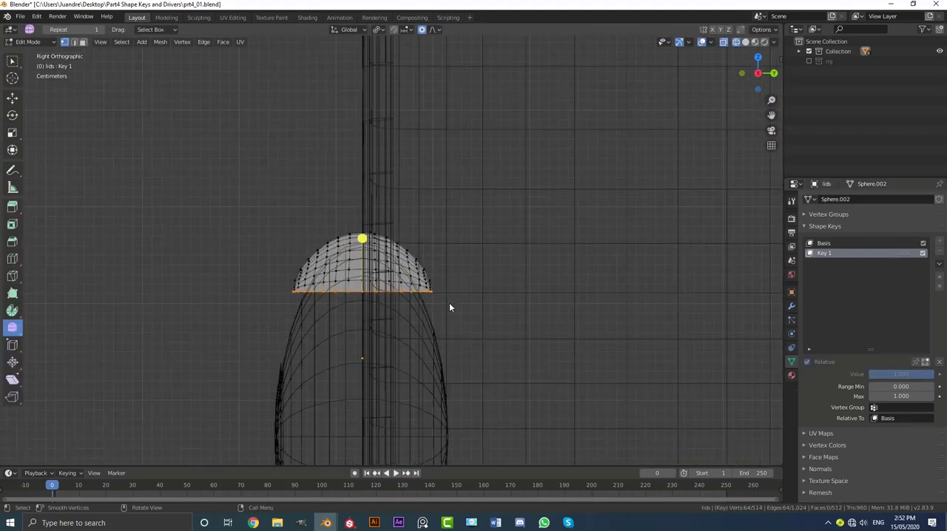
{"action": "key", "text": "a"}
{"action": "scroll", "coordinate": [480, 331], "scroll_direction": "up", "scroll_amount": 2}
{"action": "key", "text": "s"}
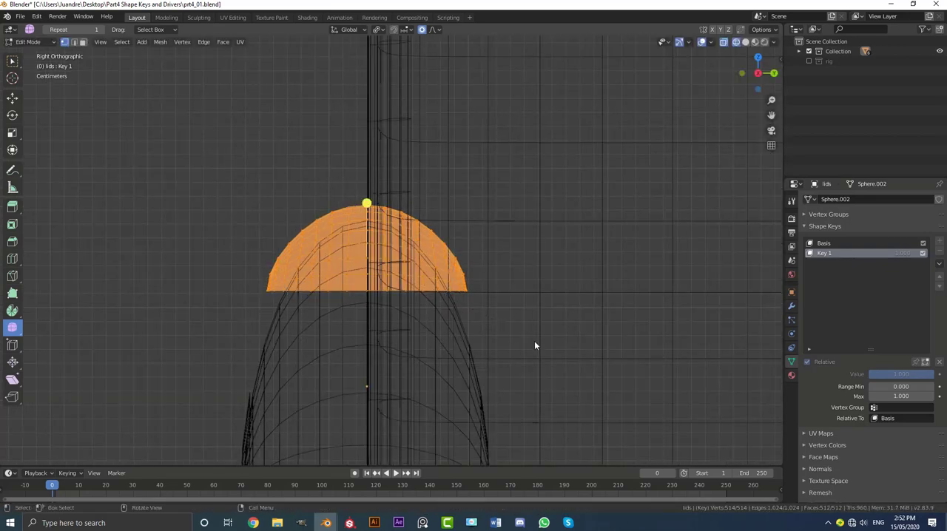
{"action": "key", "text": "KP_1"}
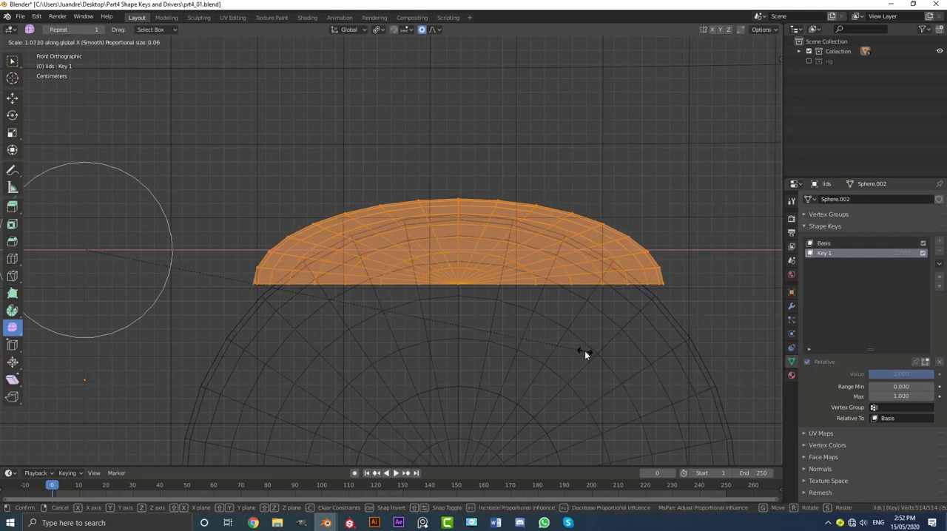
{"action": "left_click", "coordinate": [583, 353]}
{"action": "scroll", "coordinate": [487, 332], "scroll_direction": "down", "scroll_amount": 3}
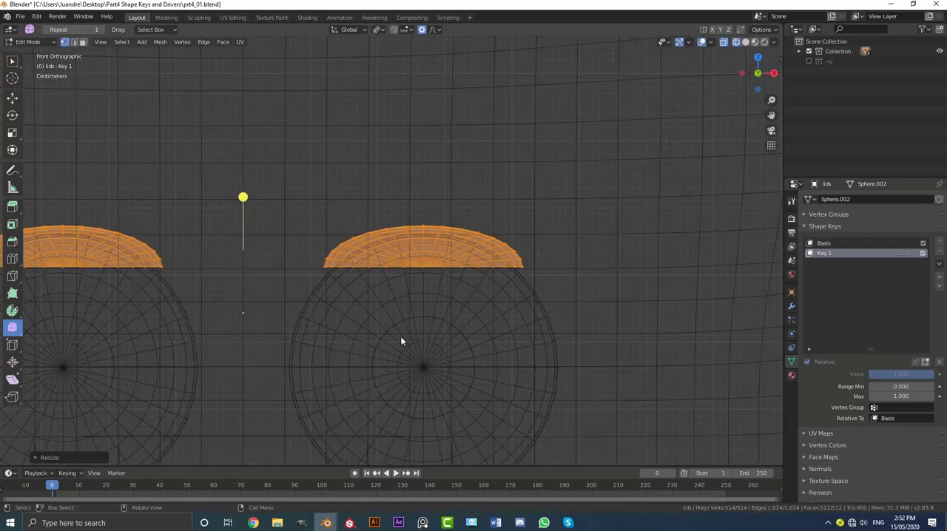
Return to Object Mode with solid shading and test the eyelids' Key 1 shape key, ending at a value of 0.44.
{"action": "scroll", "coordinate": [400, 336], "scroll_direction": "down", "scroll_amount": 2}
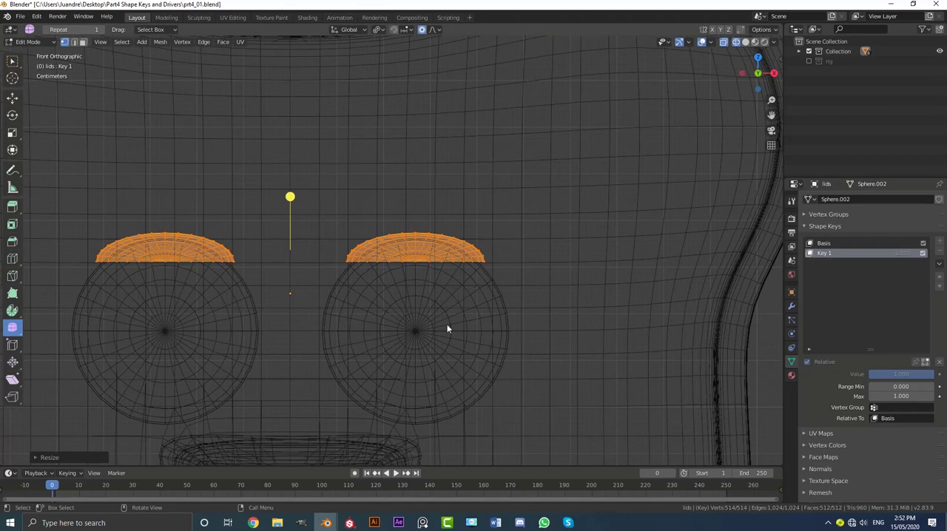
{"action": "key", "text": "Tab"}
{"action": "left_click_drag", "start_coordinate": [918, 377], "coordinate": [850, 376]}
{"action": "key", "text": "z"}
{"action": "left_click", "coordinate": [620, 274]}
{"action": "middle_click_drag", "start_coordinate": [545, 280], "coordinate": [527, 288]}
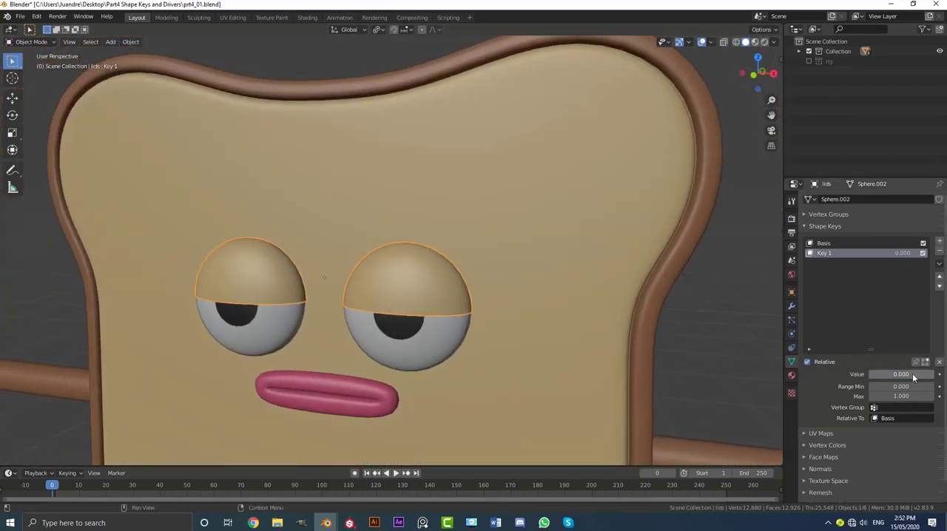
{"action": "key", "text": "Escape"}
{"action": "mouse_move", "coordinate": [923, 376]}
{"action": "left_mouse_down"}
{"action": "mouse_move", "coordinate": [943, 377]}
{"action": "mouse_move", "coordinate": [880, 376]}
{"action": "mouse_move", "coordinate": [943, 376]}
{"action": "mouse_move", "coordinate": [880, 376]}
{"action": "mouse_move", "coordinate": [943, 377]}
{"action": "mouse_move", "coordinate": [880, 377]}
{"action": "mouse_move", "coordinate": [931, 376]}
{"action": "mouse_move", "coordinate": [908, 377]}
{"action": "left_mouse_up"}
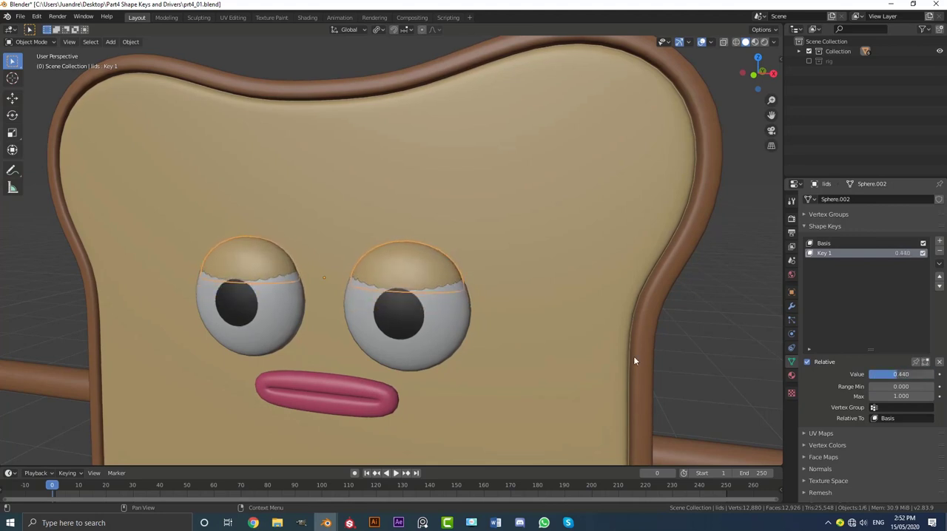
{"action": "scroll", "coordinate": [530, 289], "scroll_direction": "up", "scroll_amount": 3}
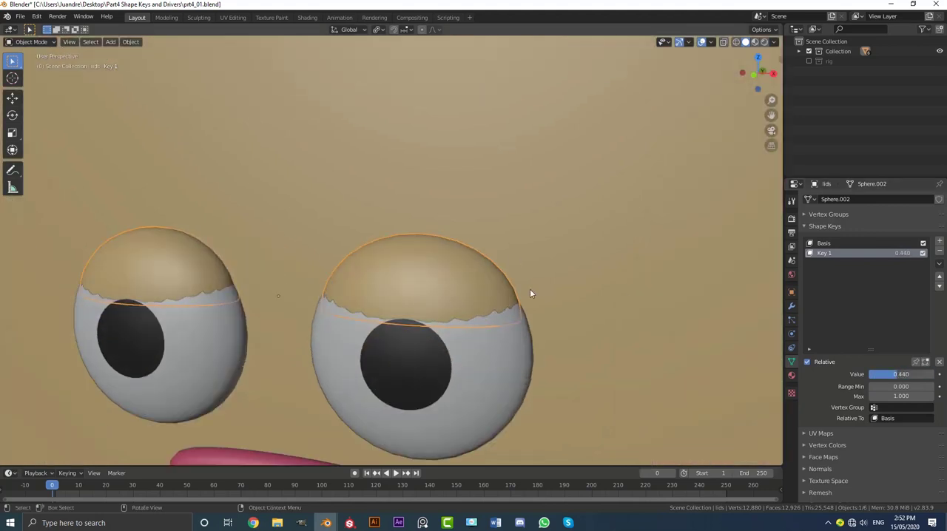
Apply the existing modifier on the eyes object and set its origin to its geometry.
{"action": "left_click", "coordinate": [496, 369]}
{"action": "scroll", "coordinate": [438, 304], "scroll_direction": "down", "scroll_amount": 3}
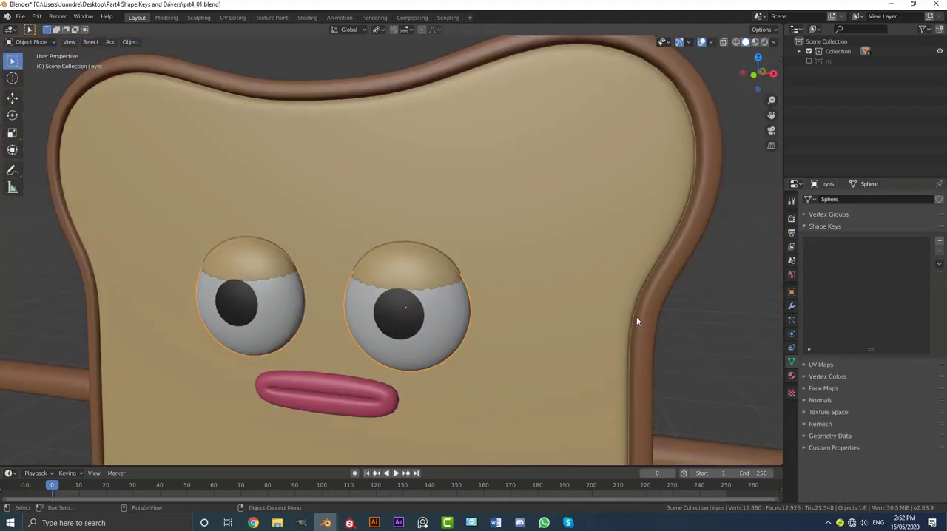
{"action": "left_click", "coordinate": [790, 305]}
{"action": "left_click", "coordinate": [836, 230]}
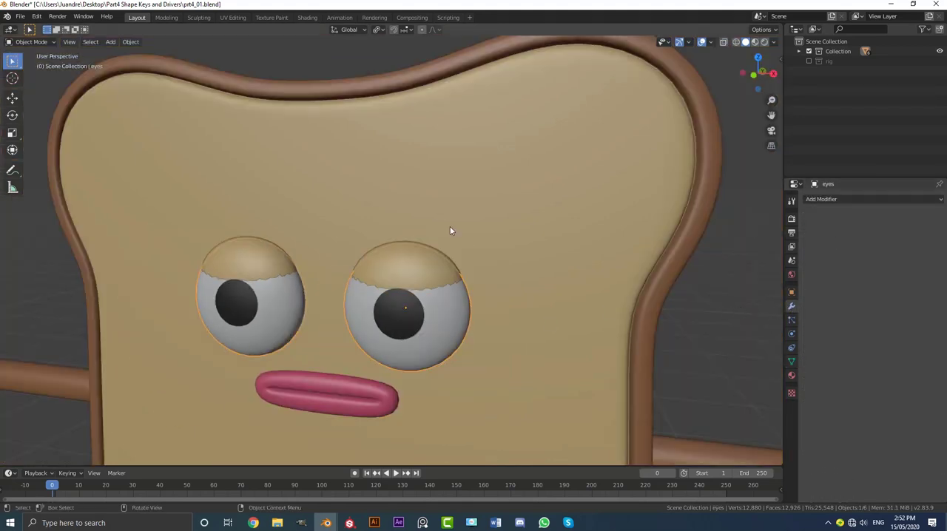
{"action": "scroll", "coordinate": [436, 235], "scroll_direction": "down", "scroll_amount": 2}
{"action": "key", "text": "F3"}
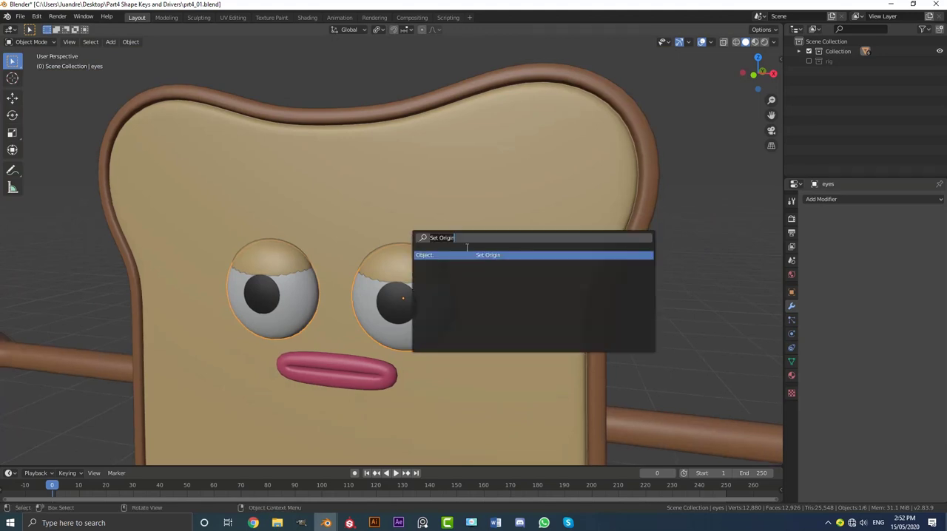
{"action": "left_click", "coordinate": [473, 254]}
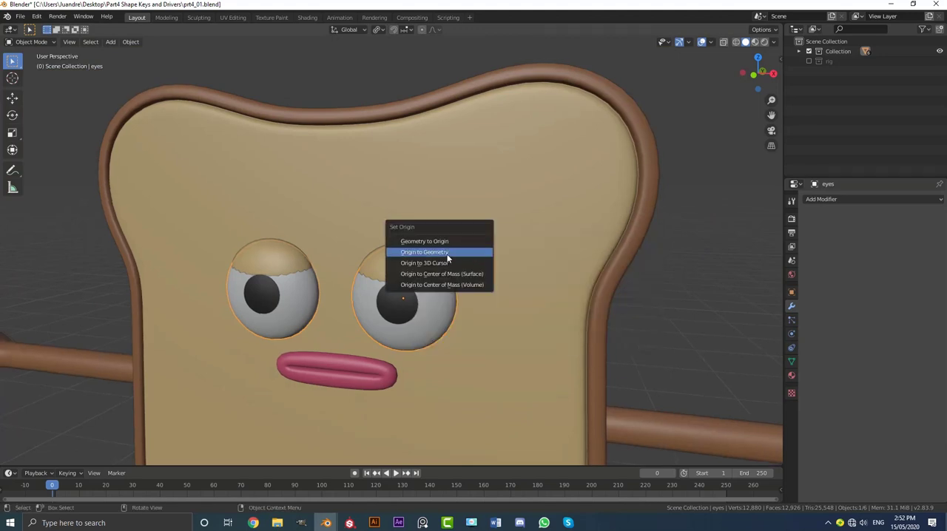
{"action": "left_click", "coordinate": [423, 252]}
{"action": "scroll", "coordinate": [430, 266], "scroll_direction": "up", "scroll_amount": 2}
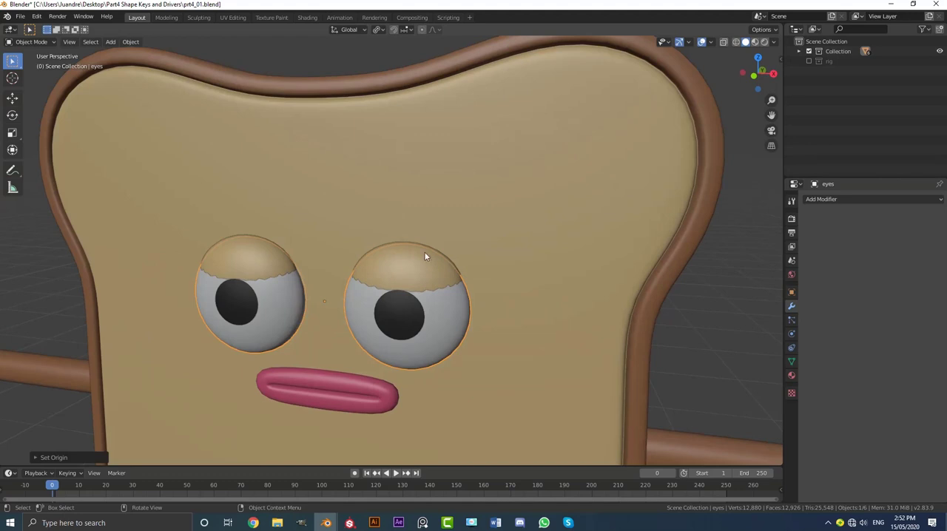
Add a Shrinkwrap modifier to the lids object with the eyes object as its target.
{"action": "left_click", "coordinate": [413, 266]}
{"action": "left_click", "coordinate": [821, 200]}
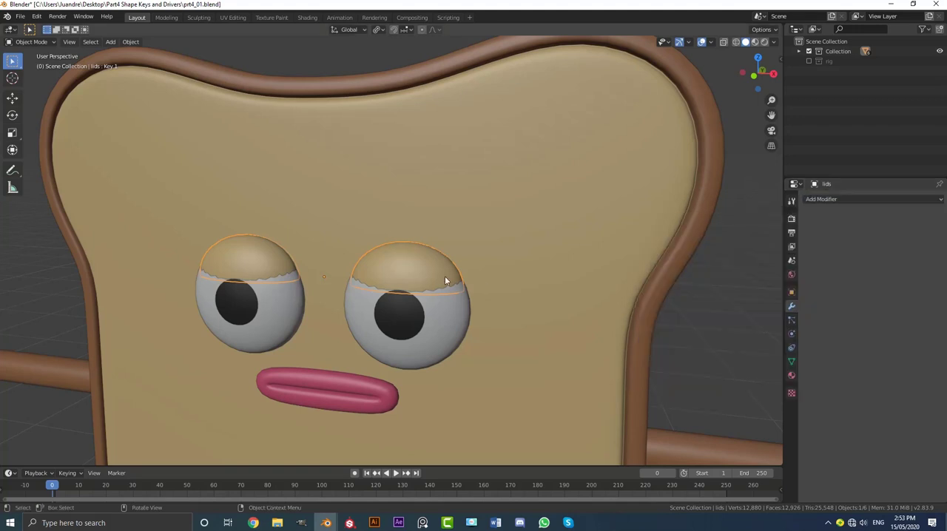
{"action": "left_click", "coordinate": [816, 197]}
{"action": "left_click", "coordinate": [839, 308]}
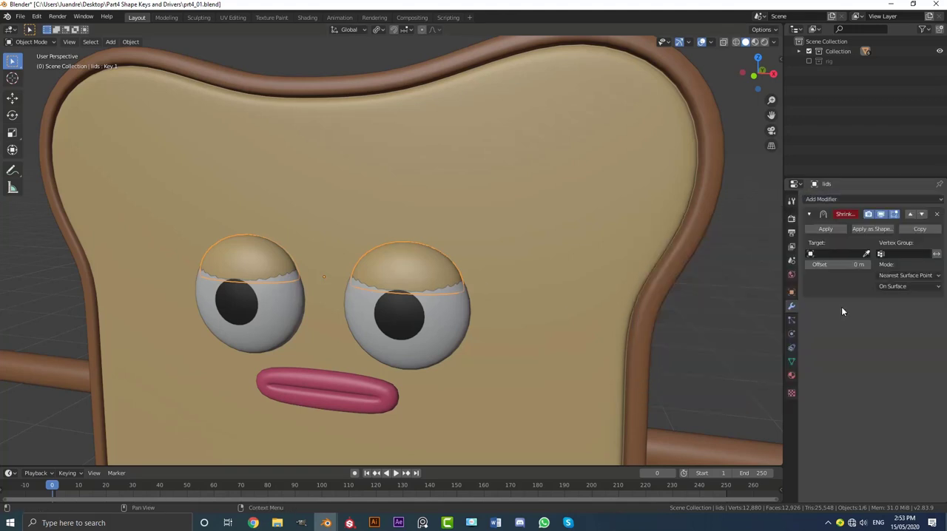
{"action": "left_click", "coordinate": [866, 254]}
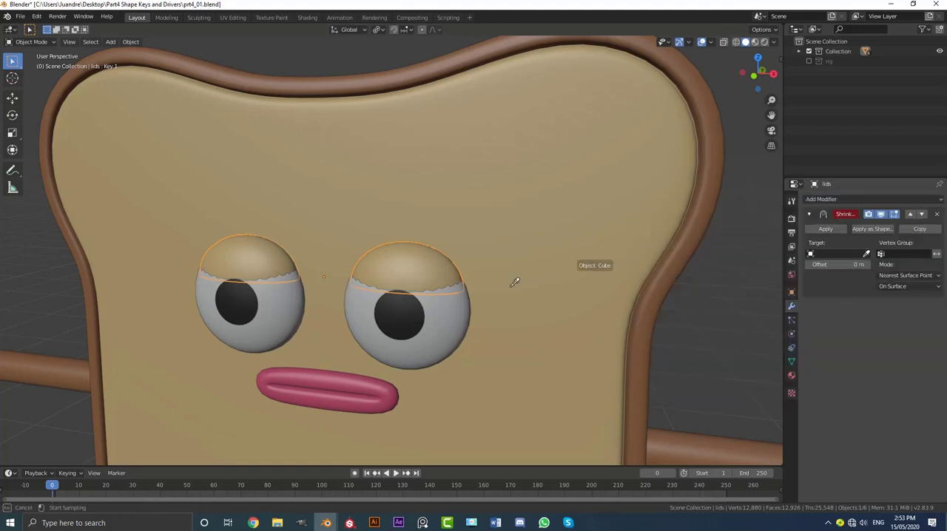
{"action": "left_click", "coordinate": [458, 316]}
Set the lids' Shrinkwrap offset to 0.002 m and check the fit over the eyeballs.
{"action": "middle_click_drag", "start_coordinate": [481, 327], "coordinate": [436, 347]}
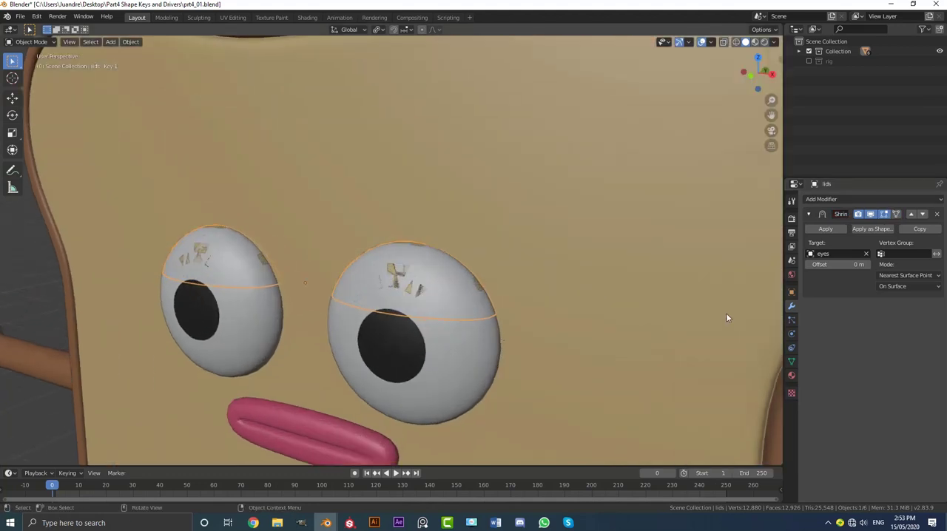
{"action": "mouse_move", "coordinate": [839, 264]}
{"action": "left_mouse_down"}
{"action": "mouse_move", "coordinate": [867, 264]}
{"action": "mouse_move", "coordinate": [815, 264]}
{"action": "mouse_move", "coordinate": [851, 264]}
{"action": "left_mouse_up"}
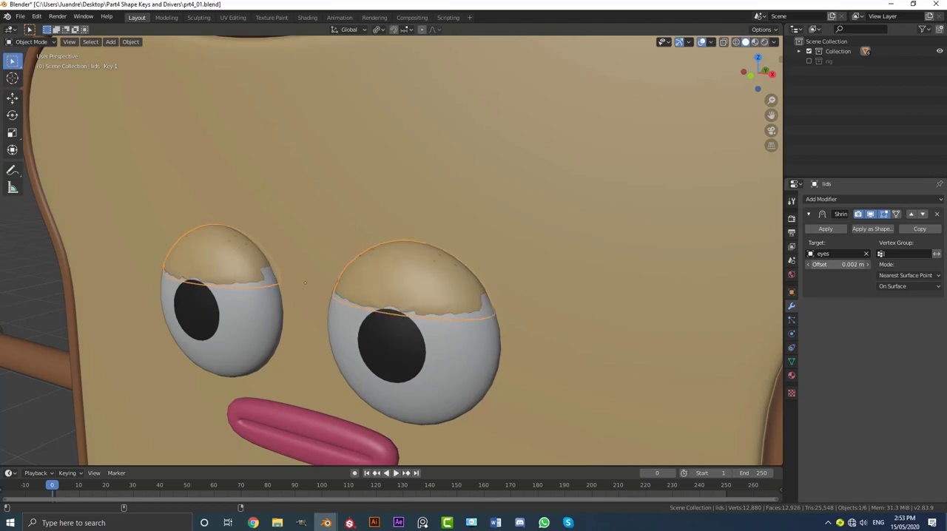
{"action": "scroll", "coordinate": [545, 280], "scroll_direction": "down", "scroll_amount": 5}
{"action": "middle_click_drag", "start_coordinate": [546, 280], "coordinate": [582, 290]}
{"action": "scroll", "coordinate": [386, 290], "scroll_direction": "up", "scroll_amount": 3}
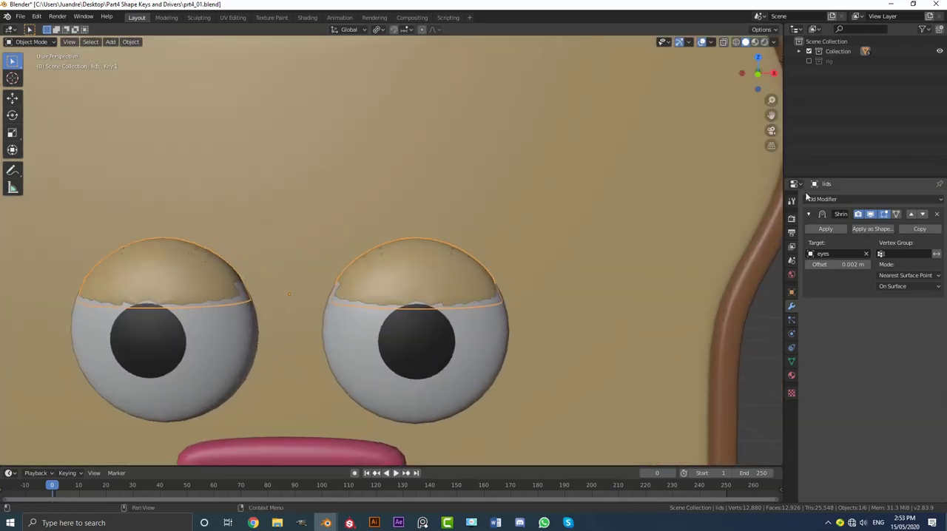
Add a Solidify modifier to the lids with a thickness of -0.008 m.
{"action": "left_click", "coordinate": [818, 199]}
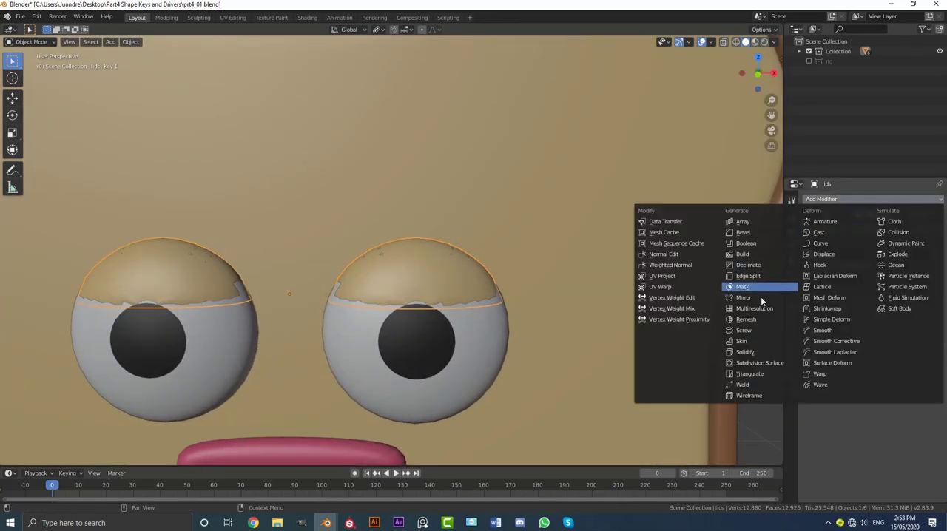
{"action": "left_click", "coordinate": [756, 350]}
{"action": "middle_click_drag", "start_coordinate": [556, 307], "coordinate": [485, 302]}
{"action": "scroll", "coordinate": [485, 302], "scroll_direction": "up", "scroll_amount": 1}
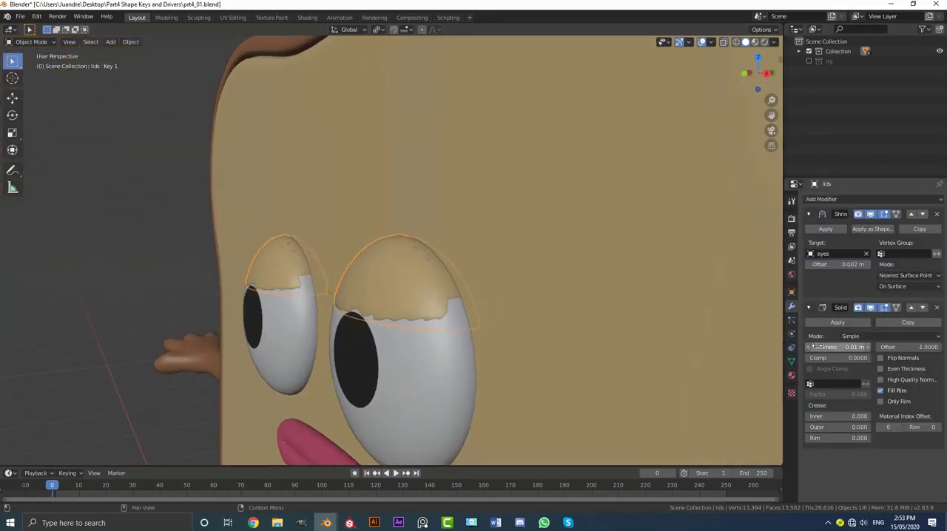
{"action": "mouse_move", "coordinate": [822, 347]}
{"action": "left_mouse_down"}
{"action": "mouse_move", "coordinate": [858, 347]}
{"action": "mouse_move", "coordinate": [827, 347]}
{"action": "left_mouse_up"}
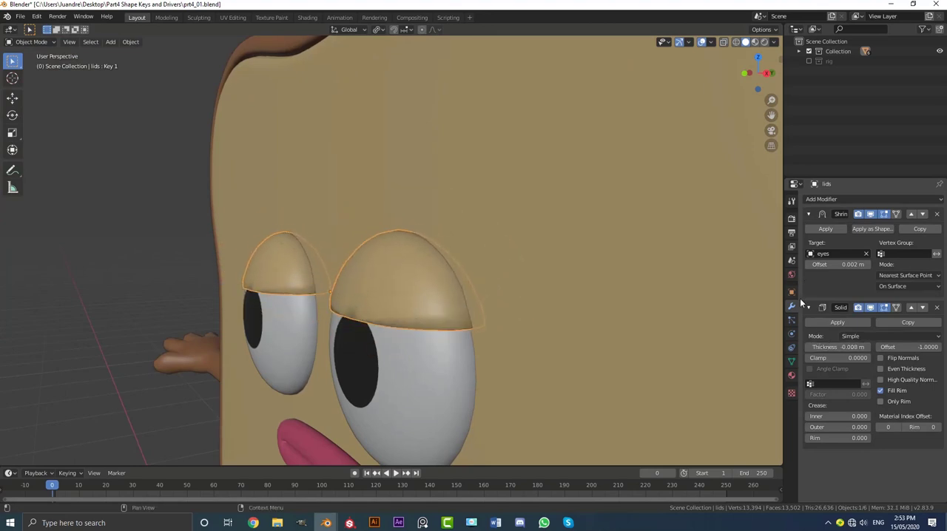
{"action": "scroll", "coordinate": [545, 318], "scroll_direction": "down", "scroll_amount": 2}
{"action": "middle_click_drag", "start_coordinate": [545, 317], "coordinate": [830, 275]}
Collapse the Shrinkwrap and Solidify settings and add a Subdivision Surface modifier to the lids.
{"action": "left_click", "coordinate": [808, 308]}
{"action": "left_click", "coordinate": [808, 214]}
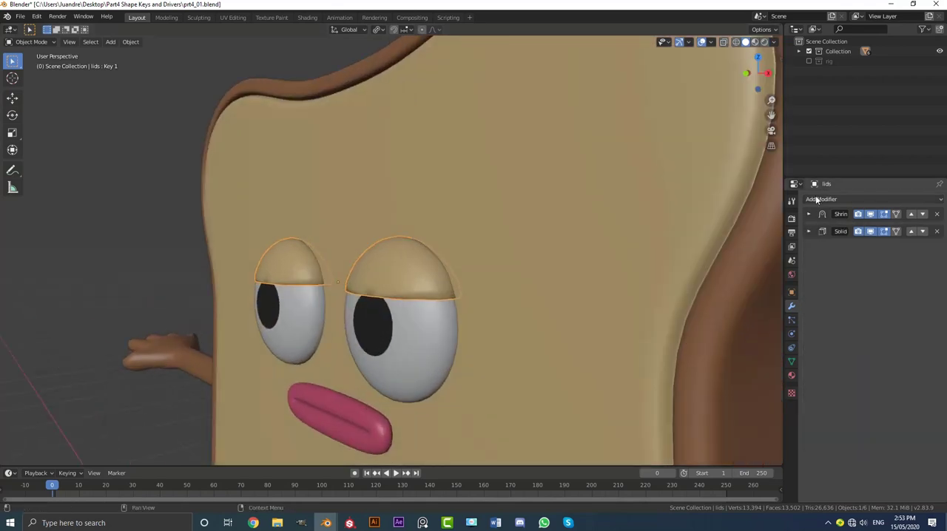
{"action": "left_click", "coordinate": [828, 199]}
{"action": "left_click", "coordinate": [785, 365]}
{"action": "middle_click_drag", "start_coordinate": [488, 325], "coordinate": [456, 287]}
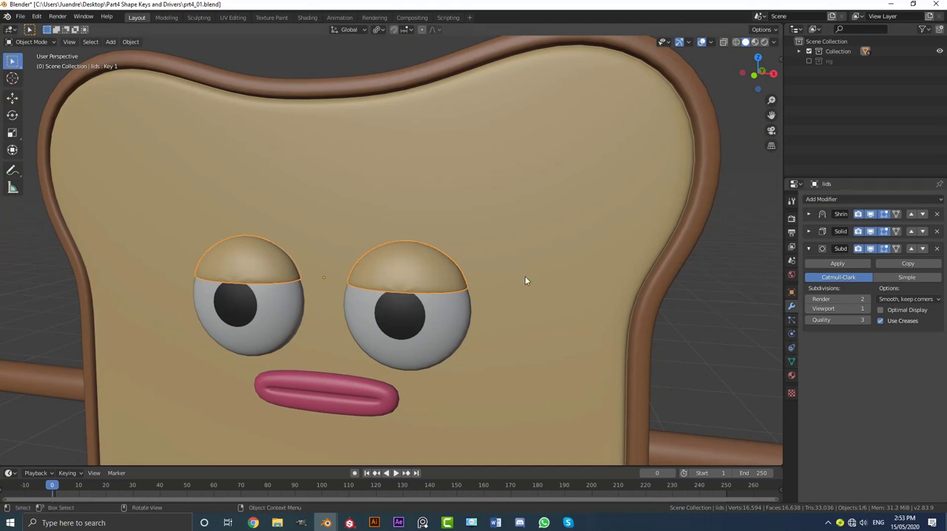
Raise the lids' Key 1 shape key value to 1 and examine the opened eyelids from several angles.
{"action": "left_click", "coordinate": [791, 361]}
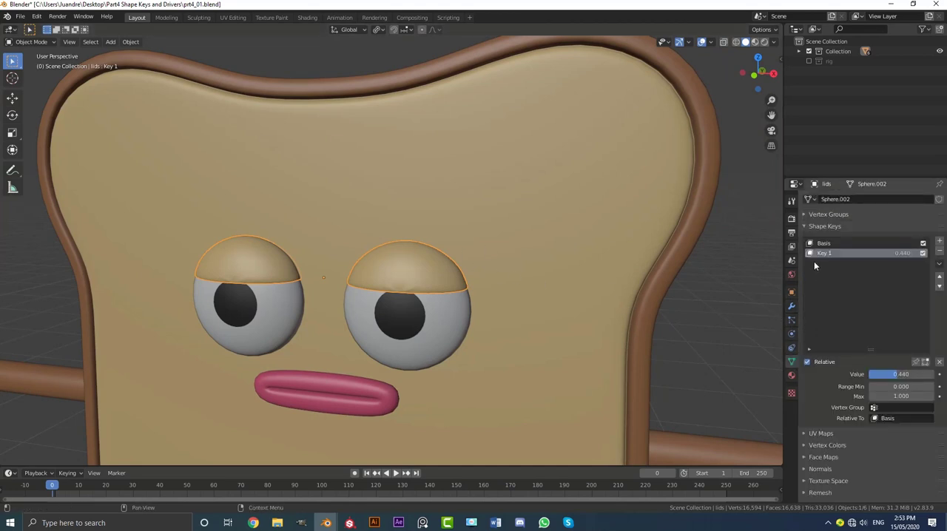
{"action": "left_click_drag", "start_coordinate": [912, 377], "coordinate": [946, 378]}
{"action": "middle_click_drag", "start_coordinate": [485, 294], "coordinate": [542, 324]}
{"action": "scroll", "coordinate": [541, 324], "scroll_direction": "up", "scroll_amount": 3}
{"action": "left_click_drag", "start_coordinate": [903, 379], "coordinate": [946, 374]}
{"action": "scroll", "coordinate": [516, 321], "scroll_direction": "down", "scroll_amount": 4}
{"action": "middle_click_drag", "start_coordinate": [515, 321], "coordinate": [450, 304]}
{"action": "scroll", "coordinate": [449, 310], "scroll_direction": "up", "scroll_amount": 3}
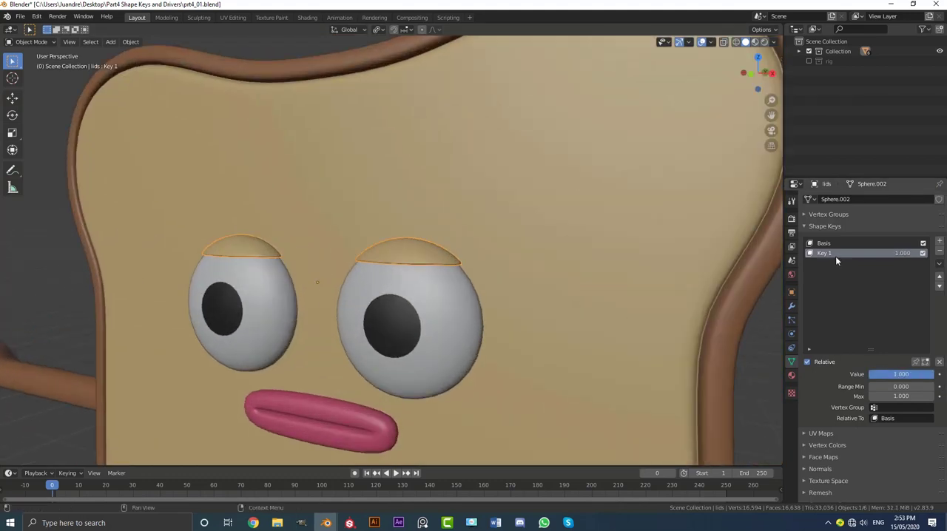
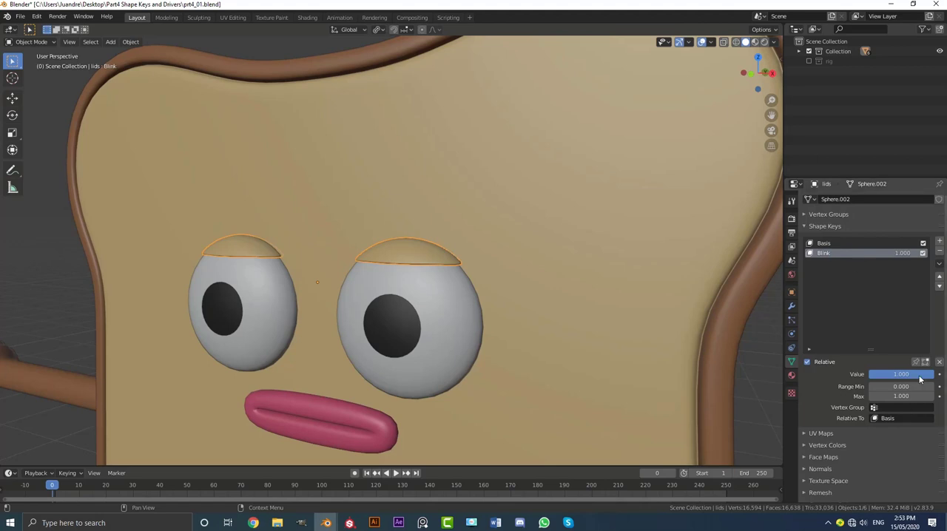
Check the opened eyelids from the front and return the lids' Blink shape key value to 0.
{"action": "mouse_move", "coordinate": [920, 376]}
{"action": "left_mouse_down"}
{"action": "mouse_move", "coordinate": [853, 375]}
{"action": "mouse_move", "coordinate": [910, 375]}
{"action": "left_mouse_up"}
{"action": "key", "text": "KP_1"}
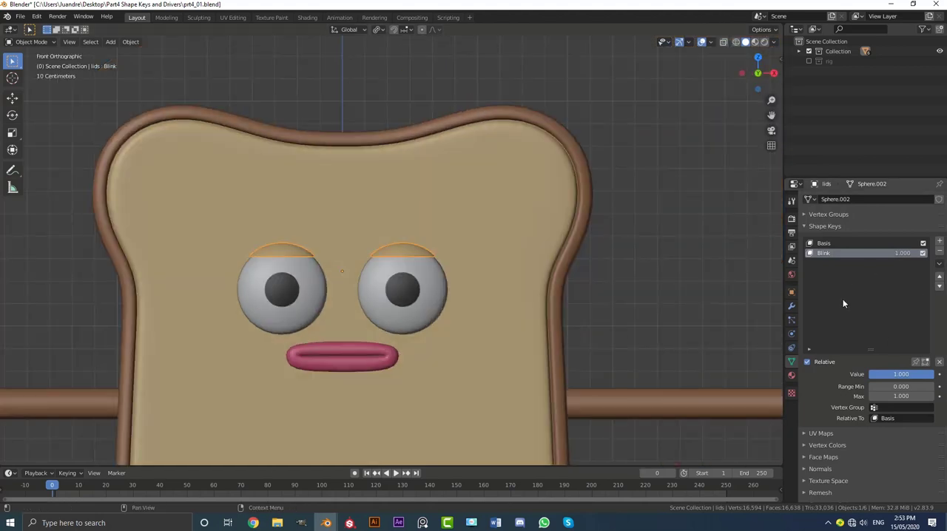
{"action": "scroll", "coordinate": [381, 202], "scroll_direction": "up", "scroll_amount": 2}
{"action": "scroll", "coordinate": [456, 279], "scroll_direction": "down", "scroll_amount": 2}
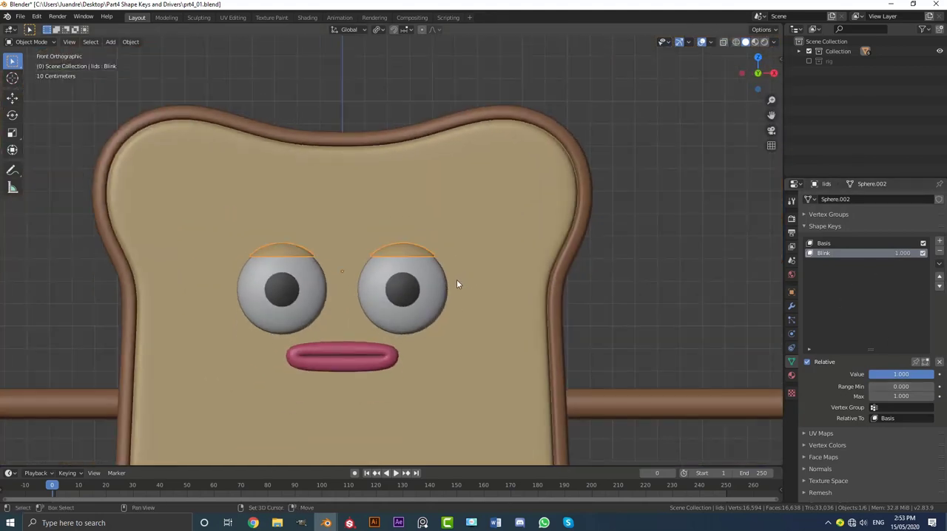
{"action": "scroll", "coordinate": [456, 278], "scroll_direction": "up", "scroll_amount": 2}
{"action": "middle_click_drag", "start_coordinate": [456, 279], "coordinate": [503, 247], "text": "shift"}
{"action": "left_click_drag", "start_coordinate": [921, 376], "coordinate": [869, 375]}
{"action": "scroll", "coordinate": [419, 285], "scroll_direction": "down", "scroll_amount": 4}
{"action": "scroll", "coordinate": [427, 273], "scroll_direction": "up", "scroll_amount": 3}
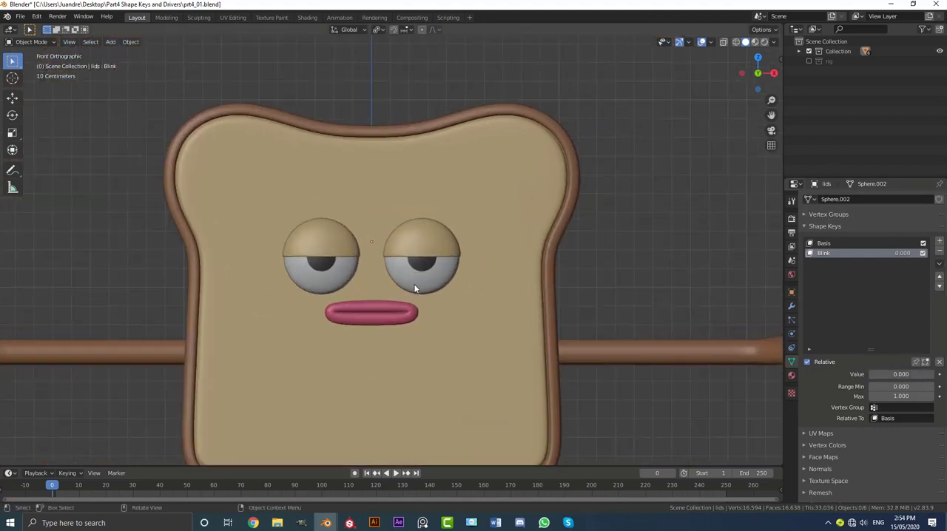
Separate the pupils mesh by loose parts so each pupil is its own object.
{"action": "left_click", "coordinate": [434, 267]}
{"action": "scroll", "coordinate": [471, 279], "scroll_direction": "up", "scroll_amount": 3}
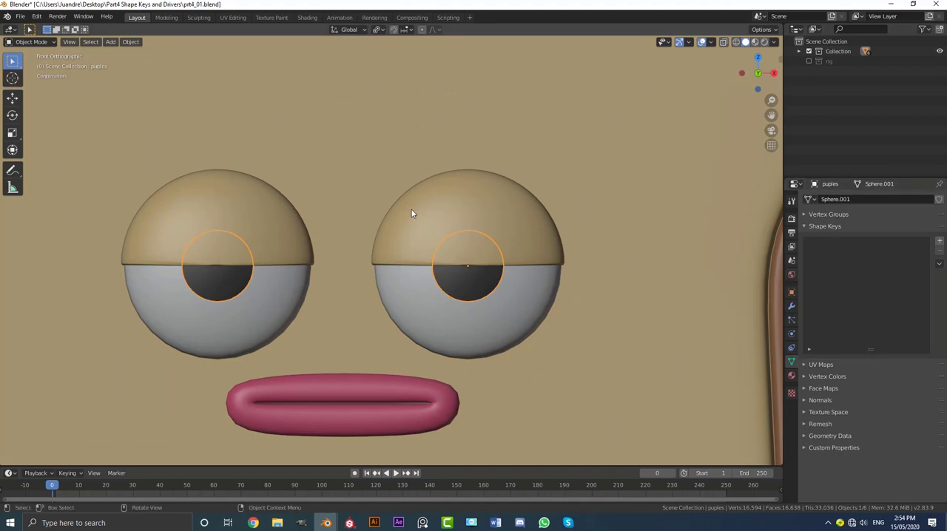
{"action": "left_click", "coordinate": [791, 305]}
{"action": "left_click", "coordinate": [829, 228]}
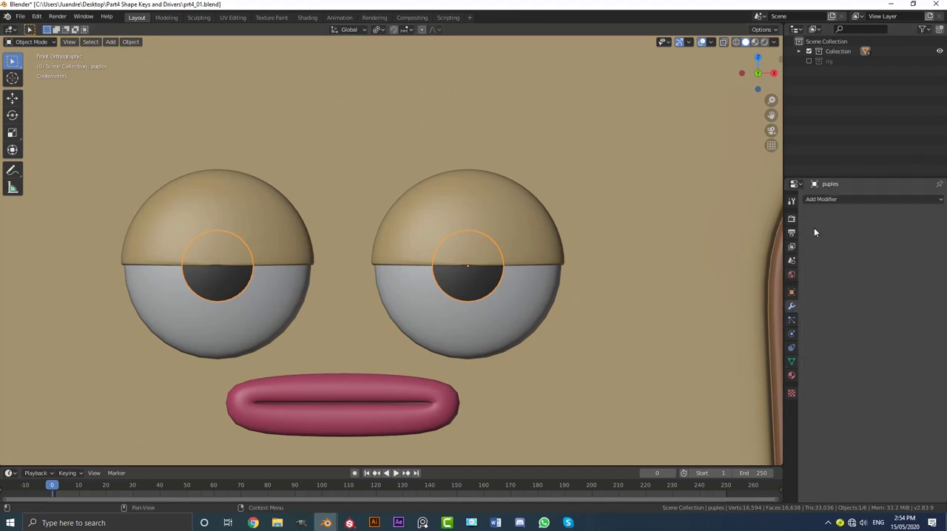
{"action": "key", "text": "Tab"}
{"action": "key", "text": "a"}
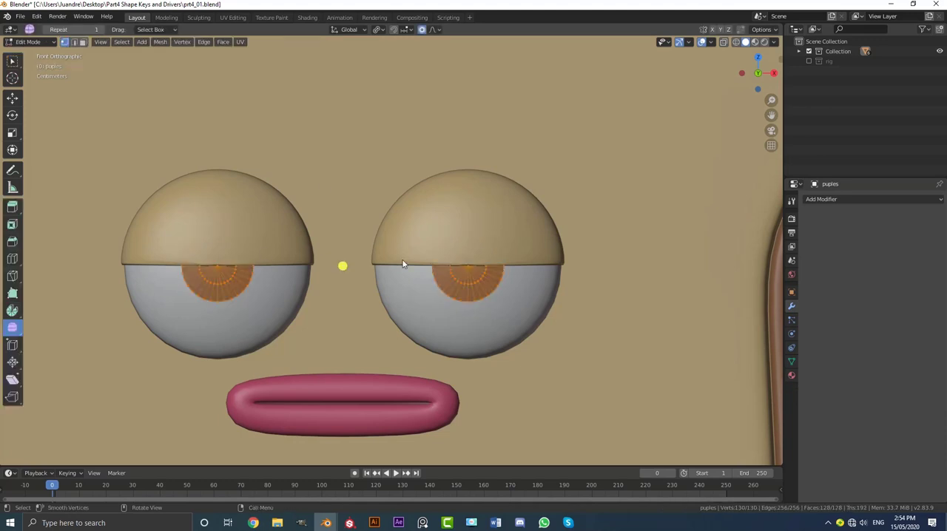
{"action": "scroll", "coordinate": [333, 267], "scroll_direction": "up", "scroll_amount": 1}
{"action": "key", "text": "p"}
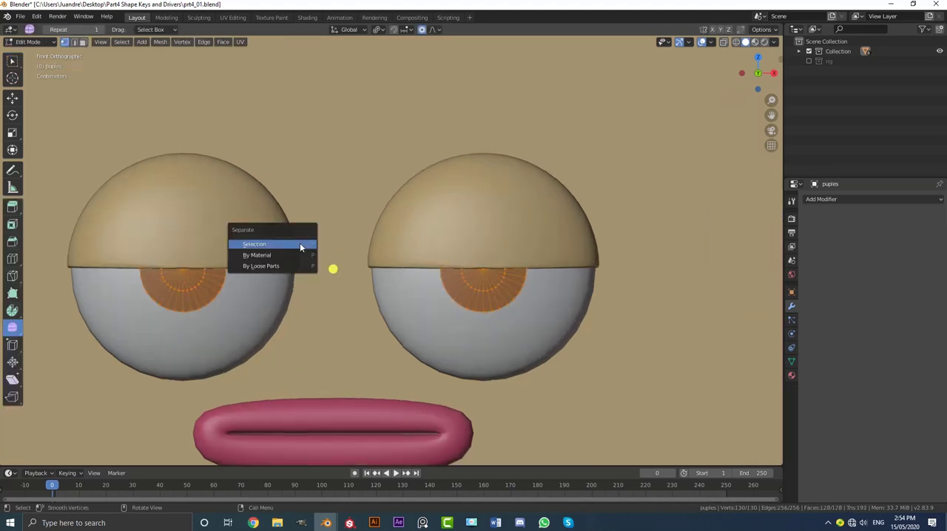
{"action": "left_click", "coordinate": [276, 265]}
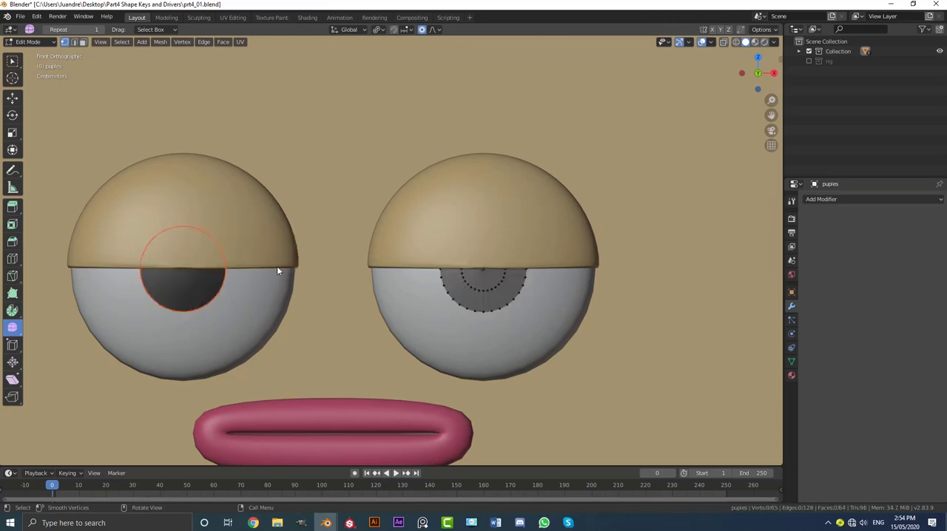
{"action": "key", "text": "Tab"}
Set both pupils' origins to their geometry using wireframe display, and return to solid shading.
{"action": "scroll", "coordinate": [394, 258], "scroll_direction": "down", "scroll_amount": 3}
{"action": "key", "text": "z"}
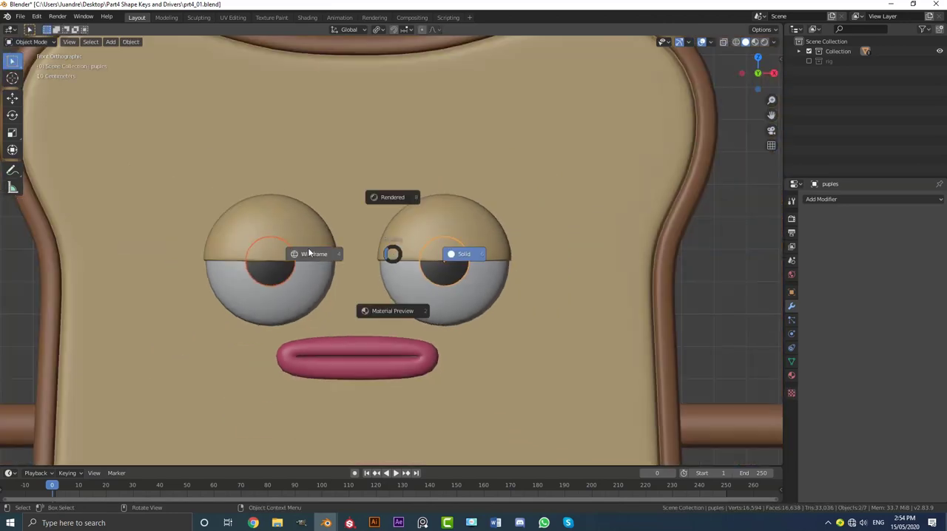
{"action": "left_click", "coordinate": [306, 251]}
{"action": "middle_click_drag", "start_coordinate": [378, 253], "coordinate": [383, 259]}
{"action": "key", "text": "g"}
{"action": "right_click", "coordinate": [380, 200]}
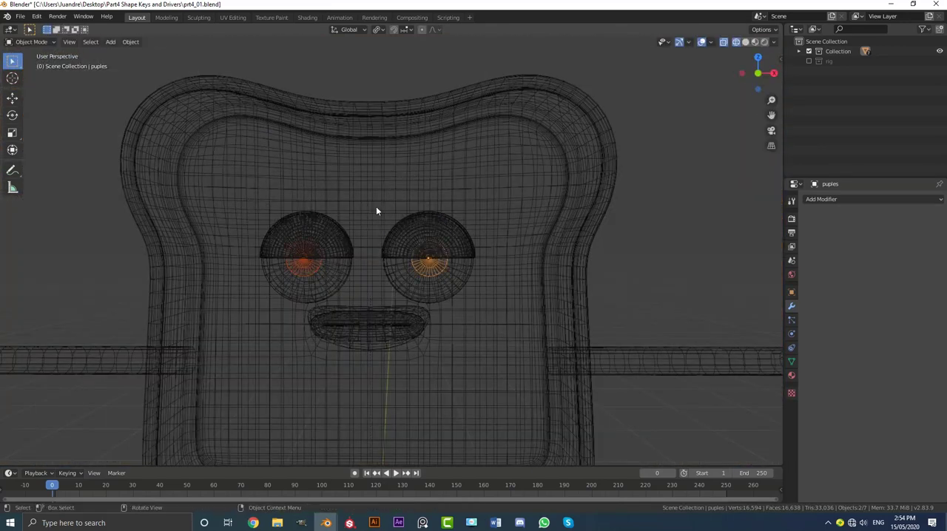
{"action": "scroll", "coordinate": [377, 207], "scroll_direction": "up", "scroll_amount": 5}
{"action": "key", "text": "F3"}
{"action": "type", "text": "Set Origin"}
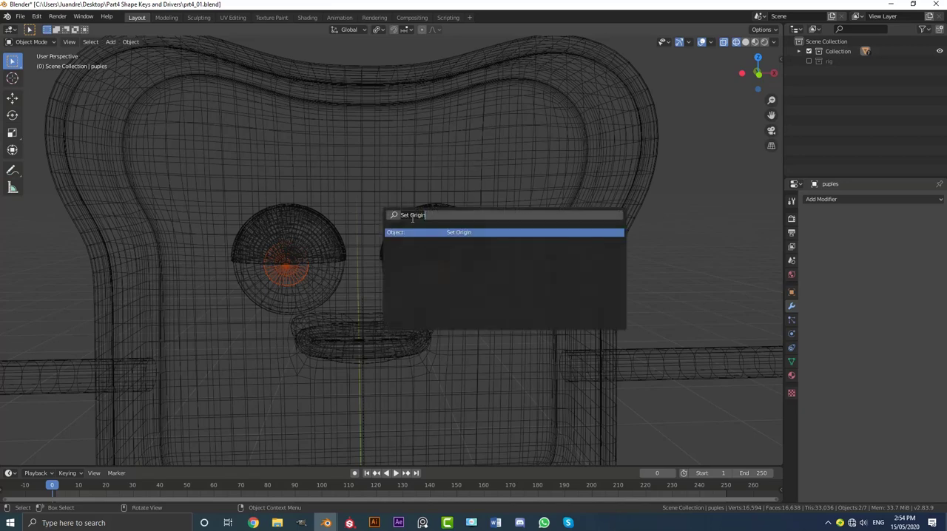
{"action": "key", "text": "Return"}
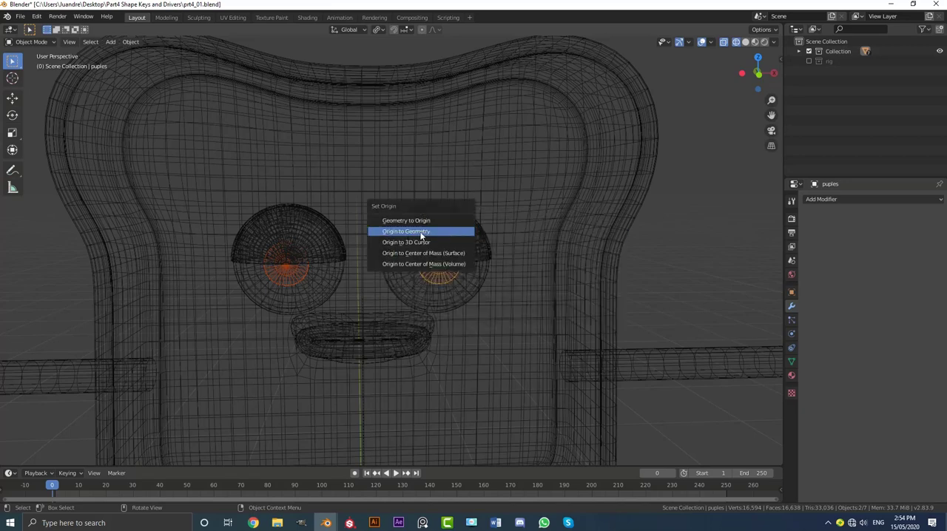
{"action": "left_click", "coordinate": [421, 231]}
{"action": "scroll", "coordinate": [433, 263], "scroll_direction": "up", "scroll_amount": 2}
{"action": "key", "text": "z"}
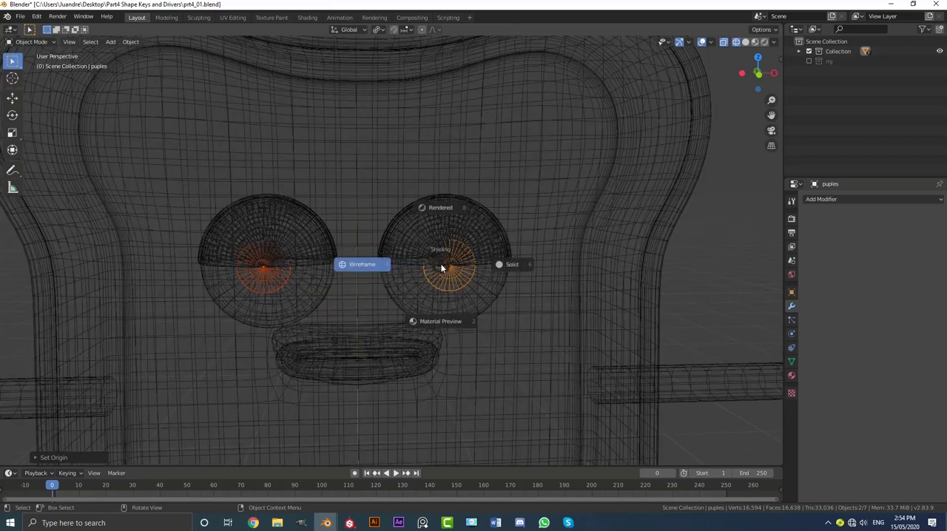
{"action": "left_click", "coordinate": [507, 264]}
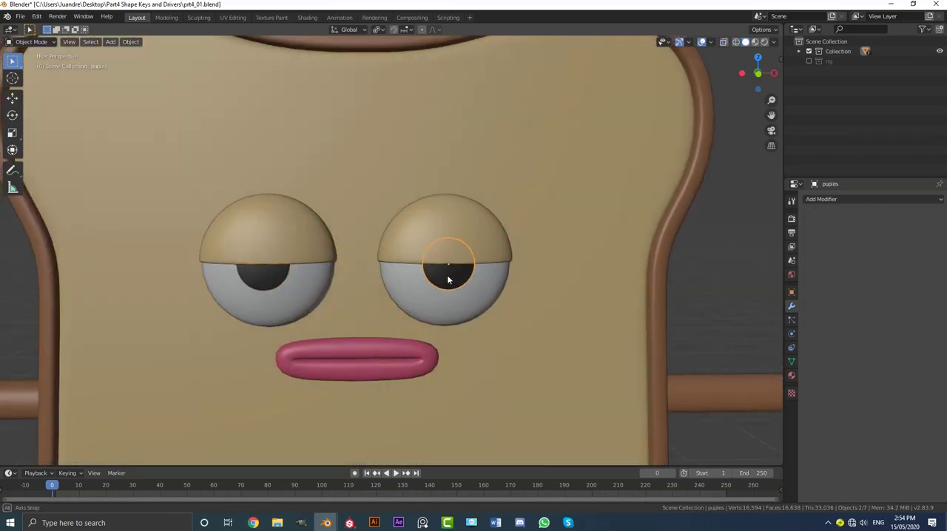
Add a Shrinkwrap modifier to the pupil on the character's left eye and target the eyes object.
{"action": "middle_click_drag", "start_coordinate": [447, 279], "coordinate": [296, 266]}
{"action": "left_click", "coordinate": [256, 273]}
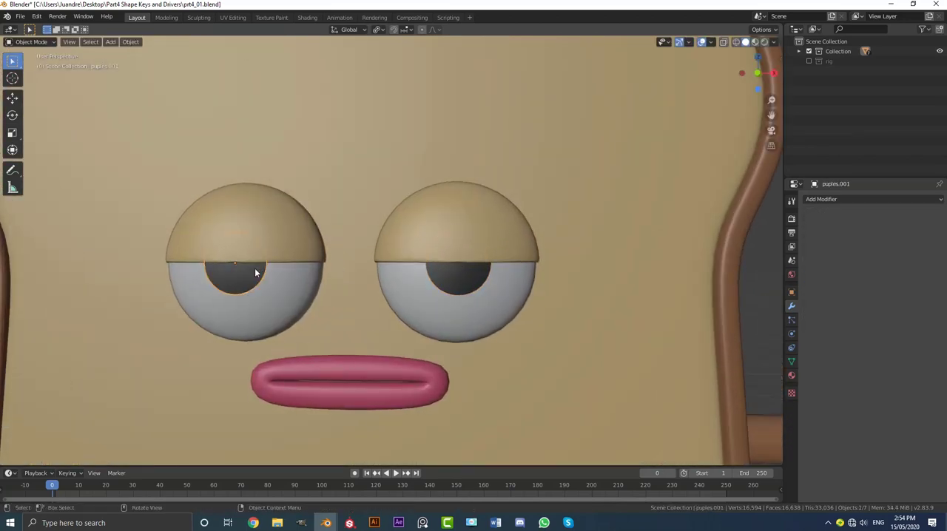
{"action": "left_click", "coordinate": [474, 278]}
{"action": "left_click", "coordinate": [843, 199]}
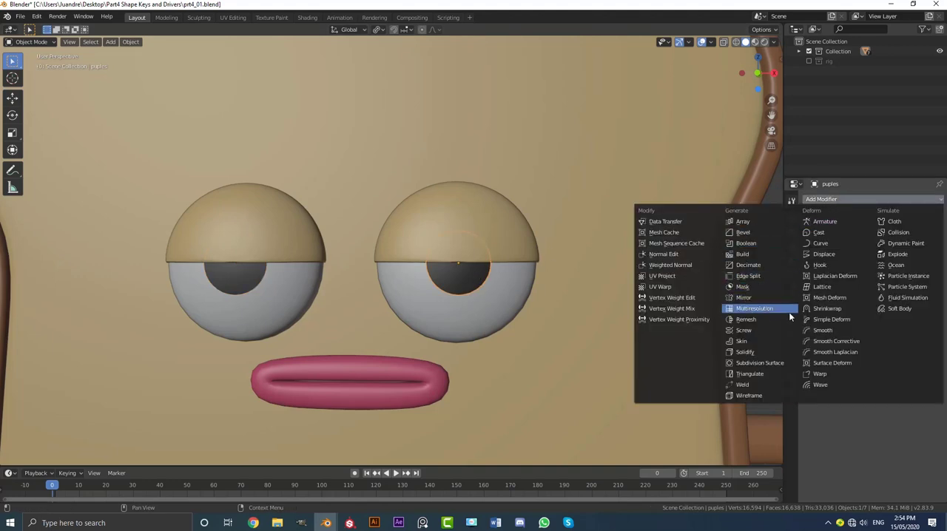
{"action": "left_click", "coordinate": [831, 309]}
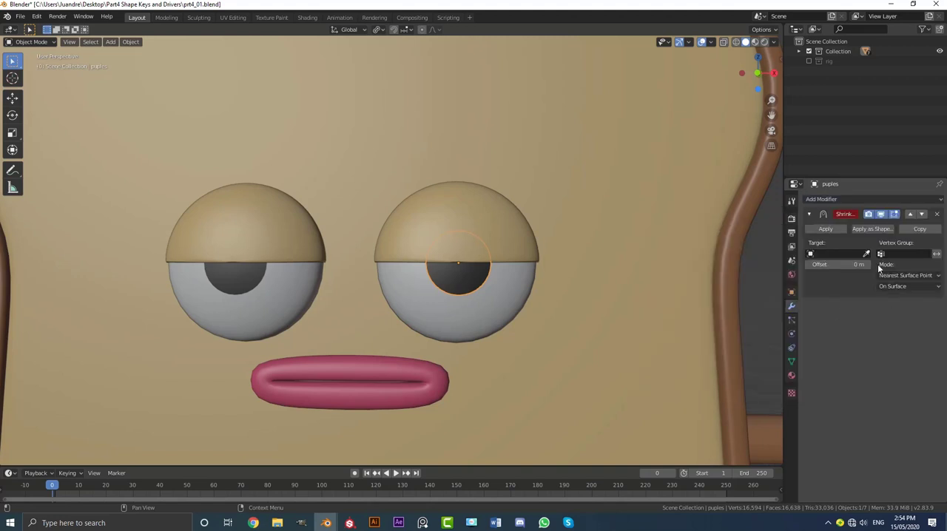
{"action": "left_click", "coordinate": [866, 254]}
{"action": "left_click", "coordinate": [518, 286]}
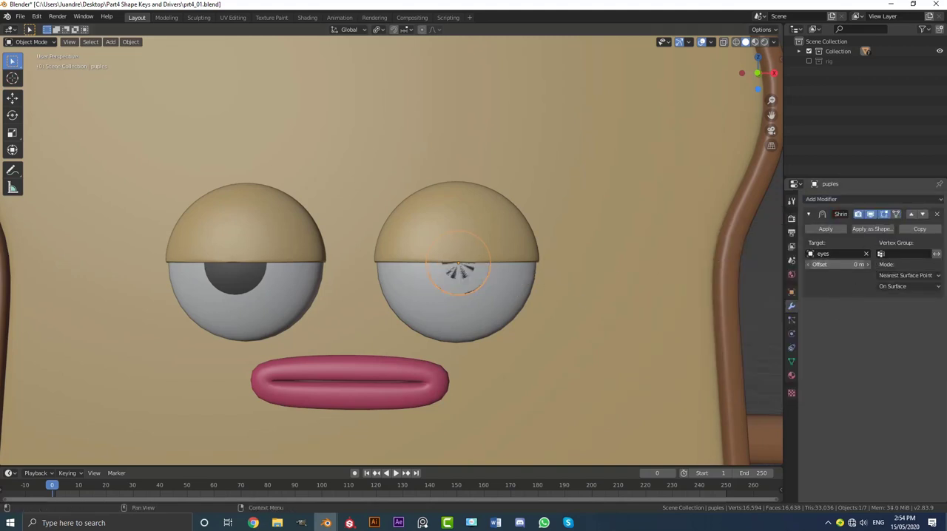
Set the pupil's Shrinkwrap offset to 0.001 m and check the fit from the side.
{"action": "left_click_drag", "start_coordinate": [843, 264], "coordinate": [843, 264]}
{"action": "middle_click_drag", "start_coordinate": [332, 295], "coordinate": [576, 279]}
{"action": "mouse_move", "coordinate": [835, 264]}
{"action": "left_mouse_down"}
{"action": "mouse_move", "coordinate": [826, 264]}
{"action": "mouse_move", "coordinate": [849, 264]}
{"action": "left_mouse_up"}
{"action": "middle_click_drag", "start_coordinate": [422, 310], "coordinate": [427, 189]}
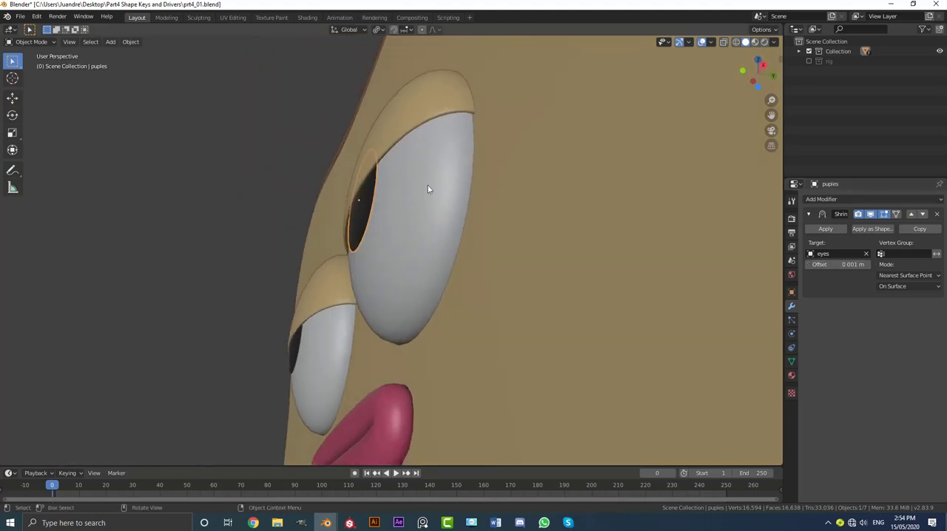
Copy the Shrinkwrap modifier to the other pupil by linking modifiers, and check that pupil's settings.
{"action": "left_click", "coordinate": [293, 345]}
{"action": "middle_click_drag", "start_coordinate": [293, 345], "coordinate": [262, 319]}
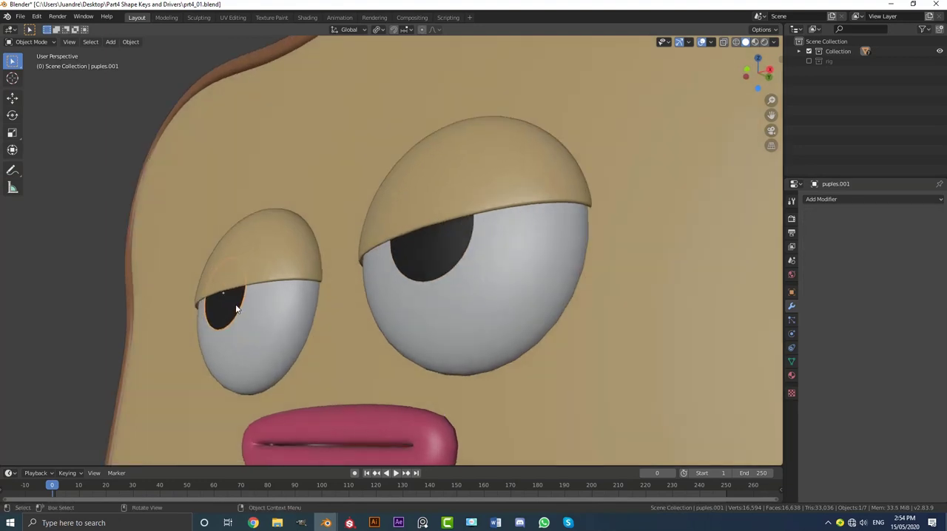
{"action": "left_click", "coordinate": [446, 235]}
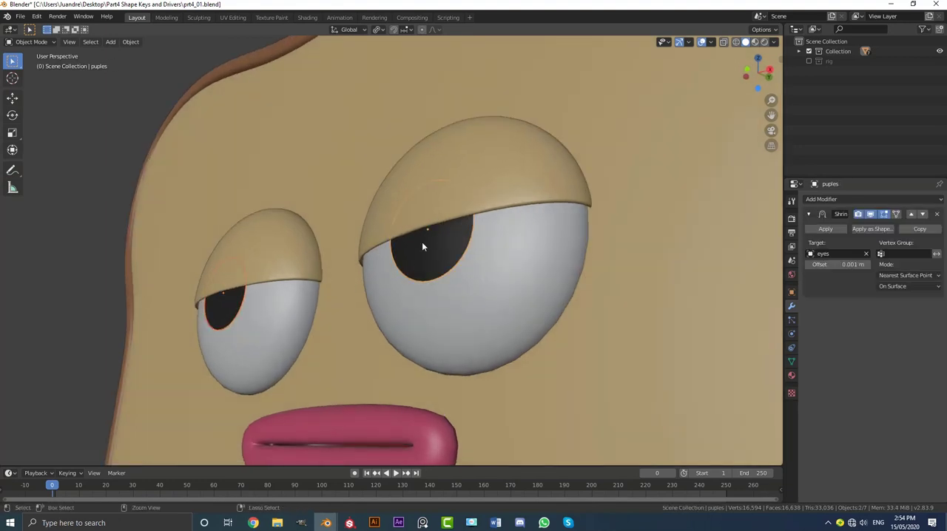
{"action": "key", "text": "ctrl+l"}
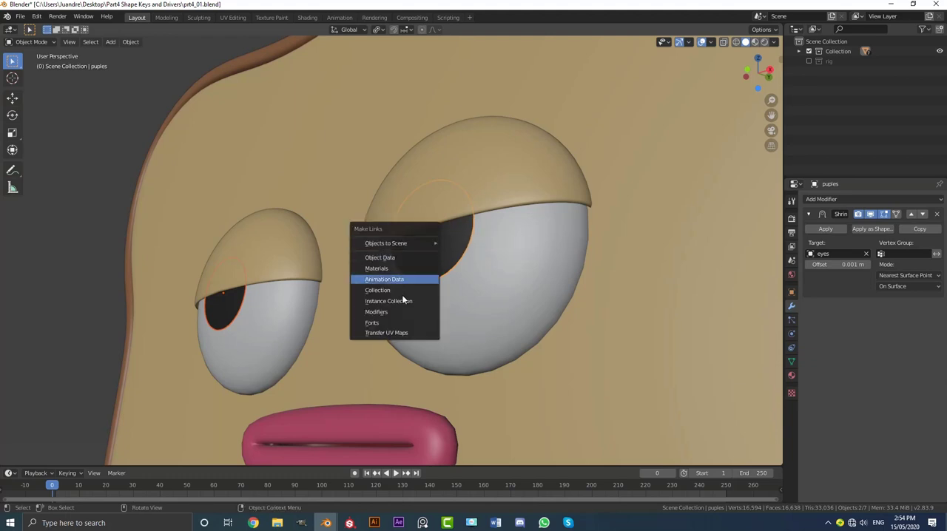
{"action": "left_click", "coordinate": [390, 311]}
{"action": "left_click", "coordinate": [235, 315]}
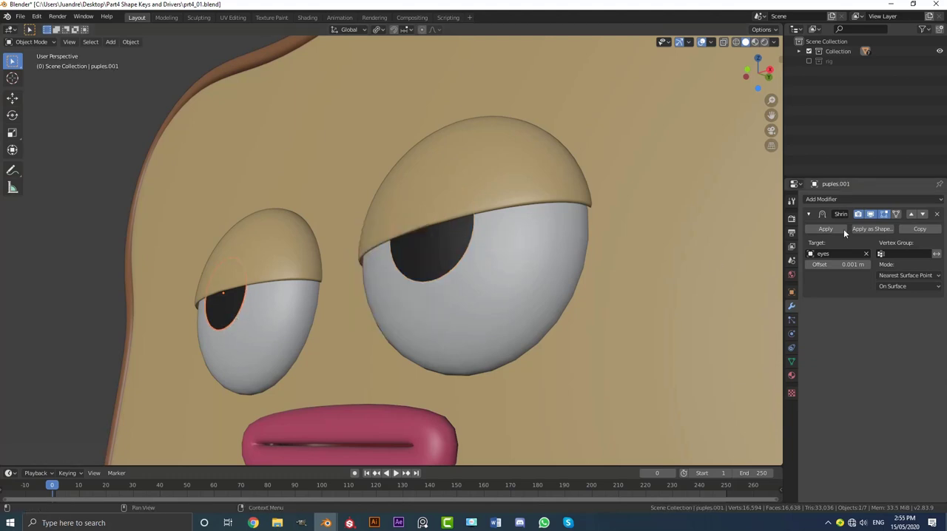
{"action": "scroll", "coordinate": [414, 303], "scroll_direction": "down", "scroll_amount": 4}
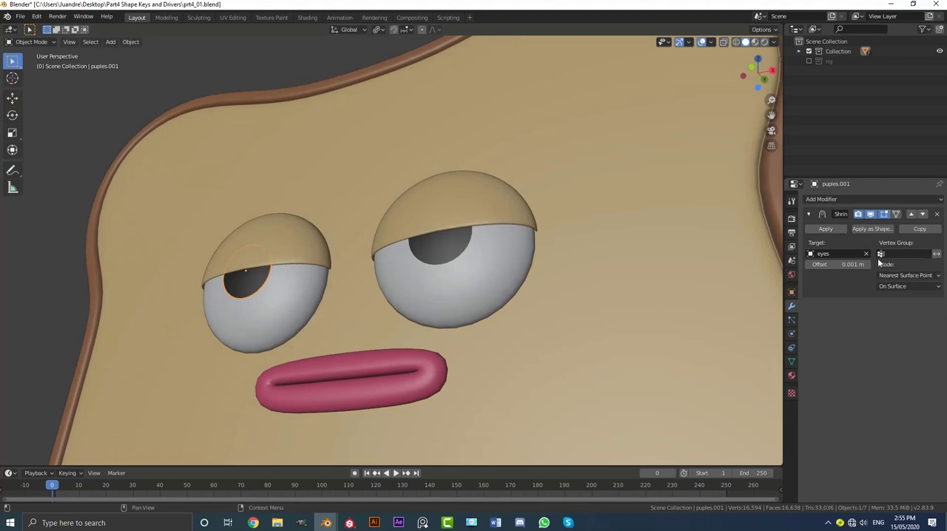
{"action": "scroll", "coordinate": [396, 264], "scroll_direction": "up", "scroll_amount": 4}
Collapse the first pupil's Shrinkwrap settings and add a Solidify modifier with a thickness of -0.006 m.
{"action": "left_click", "coordinate": [440, 266]}
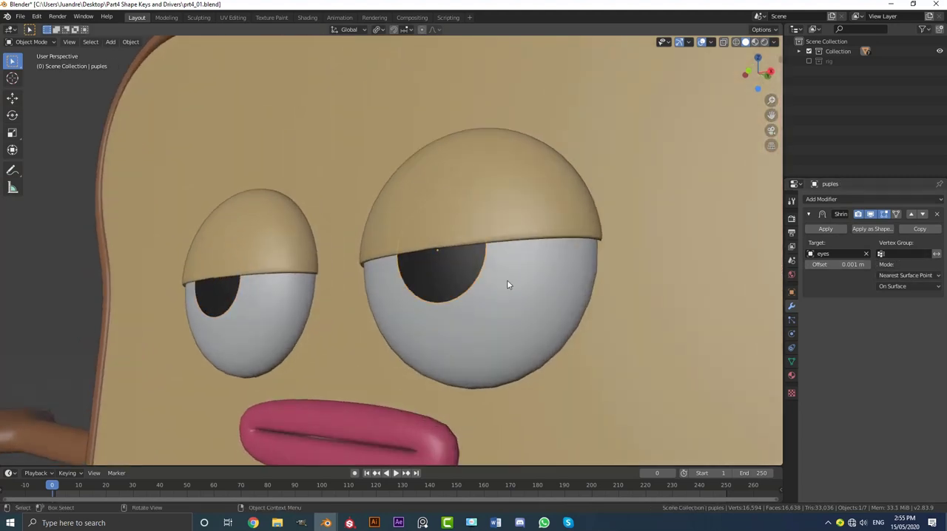
{"action": "middle_click_drag", "start_coordinate": [507, 284], "coordinate": [467, 277]}
{"action": "left_click", "coordinate": [808, 214]}
{"action": "left_click", "coordinate": [818, 199]}
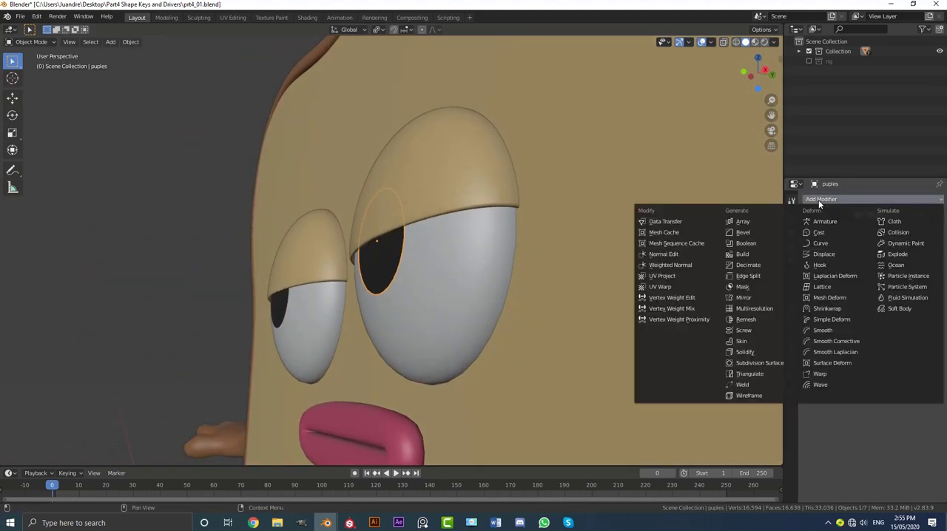
{"action": "left_click", "coordinate": [745, 352]}
{"action": "mouse_move", "coordinate": [839, 270]}
{"action": "left_mouse_down"}
{"action": "mouse_move", "coordinate": [869, 271]}
{"action": "mouse_move", "coordinate": [827, 270]}
{"action": "left_mouse_up"}
{"action": "middle_click_drag", "start_coordinate": [616, 244], "coordinate": [500, 235]}
{"action": "scroll", "coordinate": [500, 235], "scroll_direction": "up", "scroll_amount": 4}
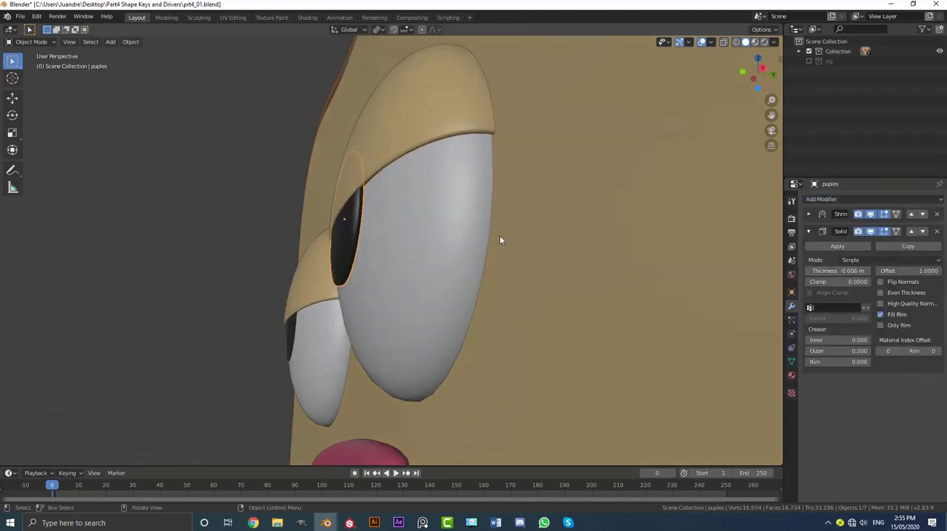
{"action": "scroll", "coordinate": [387, 148], "scroll_direction": "down", "scroll_amount": 3}
{"action": "middle_click_drag", "start_coordinate": [387, 148], "coordinate": [421, 179]}
Collapse the Solidify settings and add a Subdivision Surface modifier to the same pupil.
{"action": "left_click", "coordinate": [808, 230]}
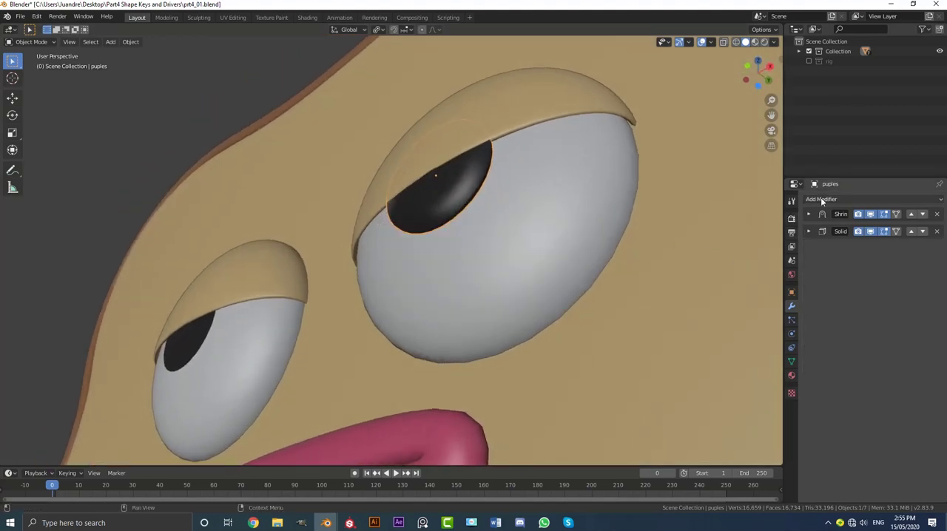
{"action": "left_click", "coordinate": [821, 198]}
{"action": "left_click", "coordinate": [762, 364]}
{"action": "middle_click_drag", "start_coordinate": [762, 364], "coordinate": [636, 338]}
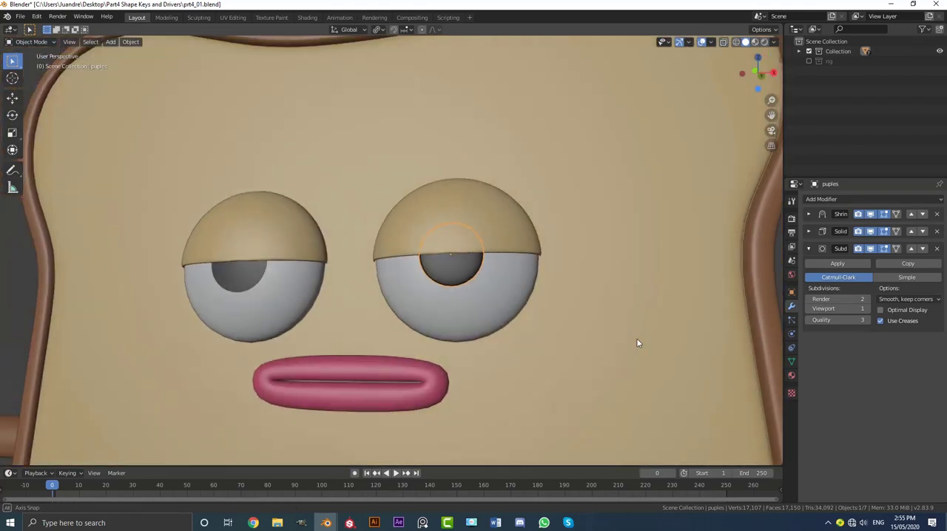
Link the complete modifier stack to the second pupil and check both pupils from several angles.
{"action": "left_click", "coordinate": [249, 278]}
{"action": "middle_click_drag", "start_coordinate": [250, 279], "coordinate": [433, 283]}
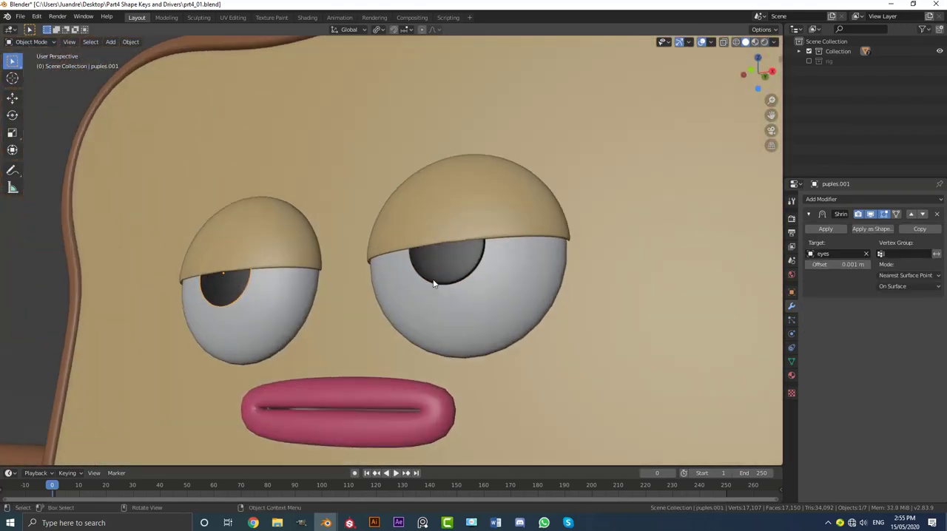
{"action": "left_click", "coordinate": [467, 257], "text": "shift"}
{"action": "scroll", "coordinate": [468, 255], "scroll_direction": "up", "scroll_amount": 2}
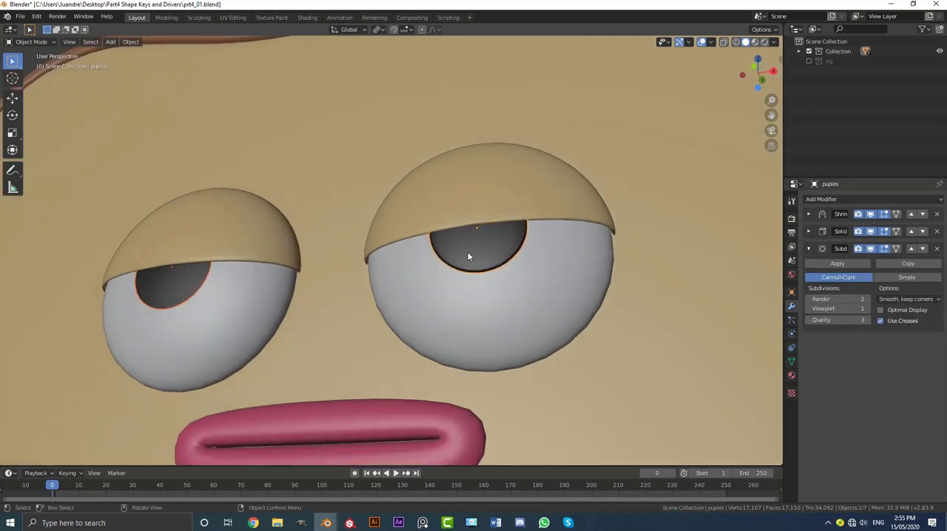
{"action": "key", "text": "ctrl+l"}
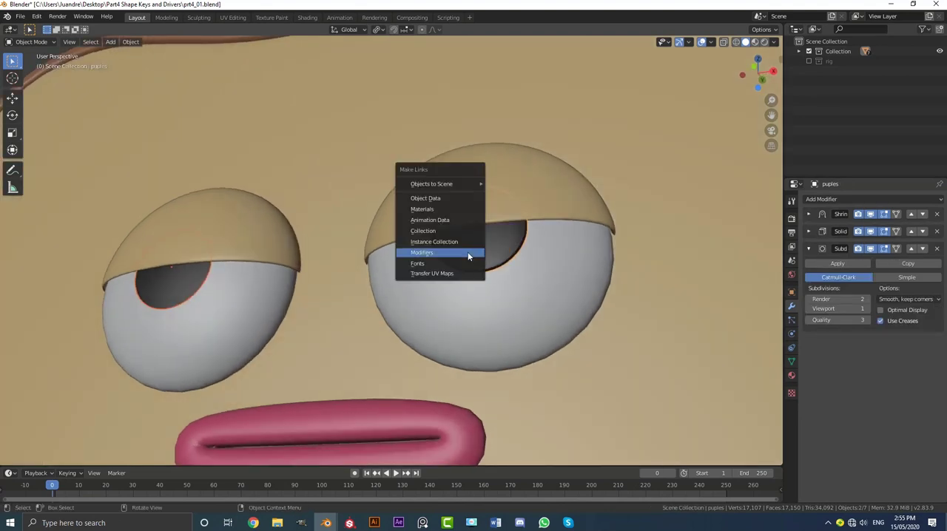
{"action": "left_click", "coordinate": [455, 252]}
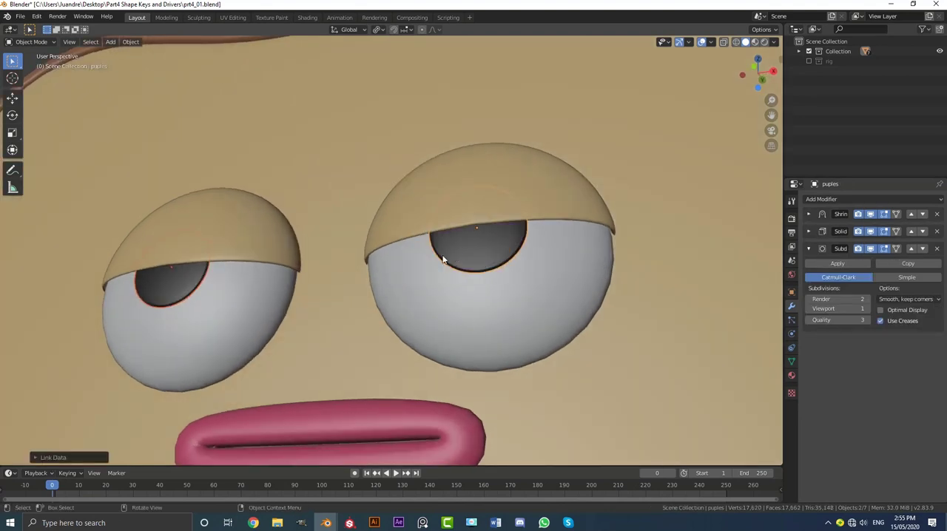
{"action": "middle_click_drag", "start_coordinate": [444, 258], "coordinate": [114, 239]}
{"action": "left_click", "coordinate": [160, 252]}
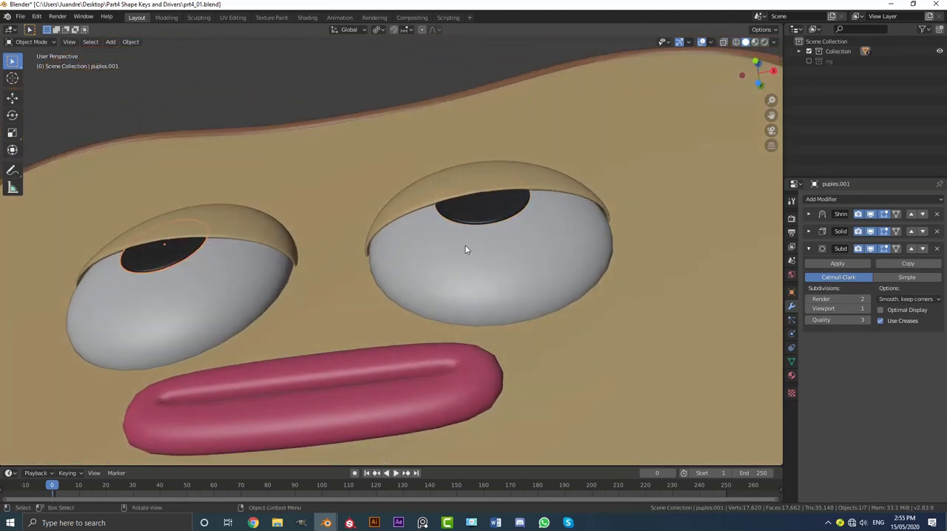
{"action": "left_click", "coordinate": [486, 213]}
{"action": "middle_click_drag", "start_coordinate": [486, 213], "coordinate": [510, 190]}
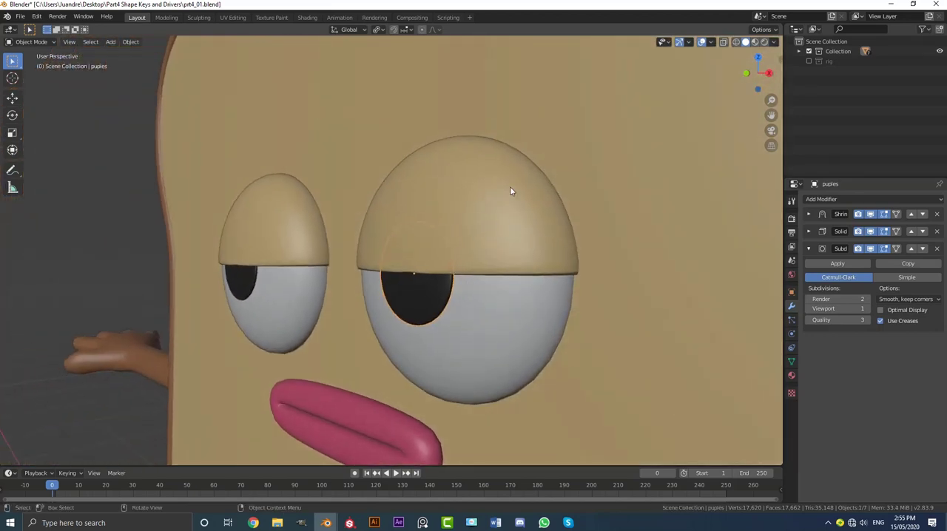
Select the eyelids and set the thickness of their Solidify modifier to -0.022 m.
{"action": "left_click", "coordinate": [510, 191]}
{"action": "left_click", "coordinate": [810, 249]}
{"action": "left_click", "coordinate": [809, 232]}
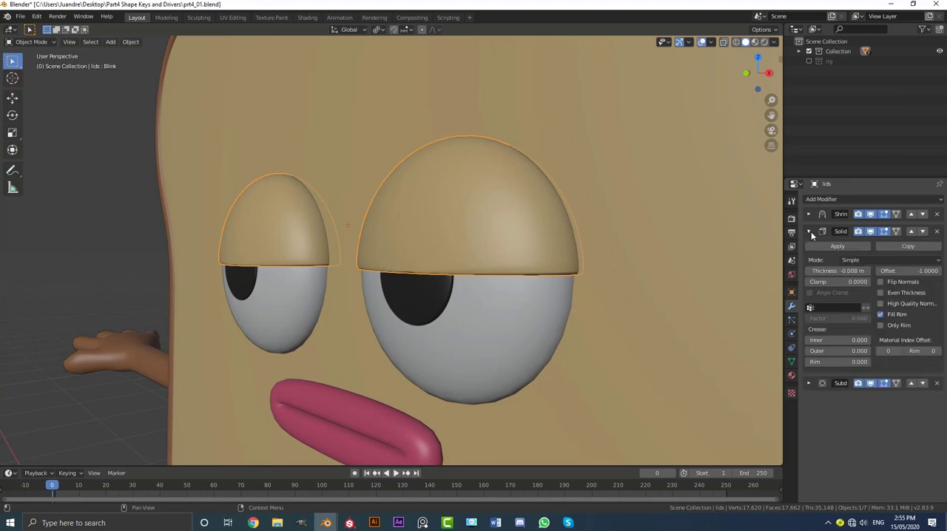
{"action": "left_click_drag", "start_coordinate": [836, 271], "coordinate": [814, 271]}
{"action": "middle_click_drag", "start_coordinate": [478, 309], "coordinate": [433, 281]}
{"action": "scroll", "coordinate": [477, 281], "scroll_direction": "down", "scroll_amount": 5}
Try moving one pupil around its eyeball and under the lid in front view, and deselect everything.
{"action": "left_click", "coordinate": [434, 287]}
{"action": "scroll", "coordinate": [451, 288], "scroll_direction": "up", "scroll_amount": 2}
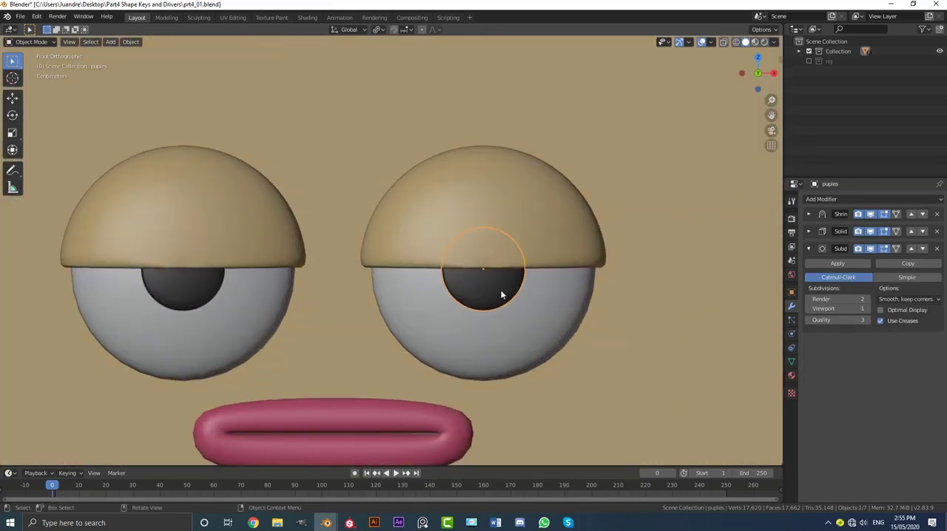
{"action": "key", "text": "g"}
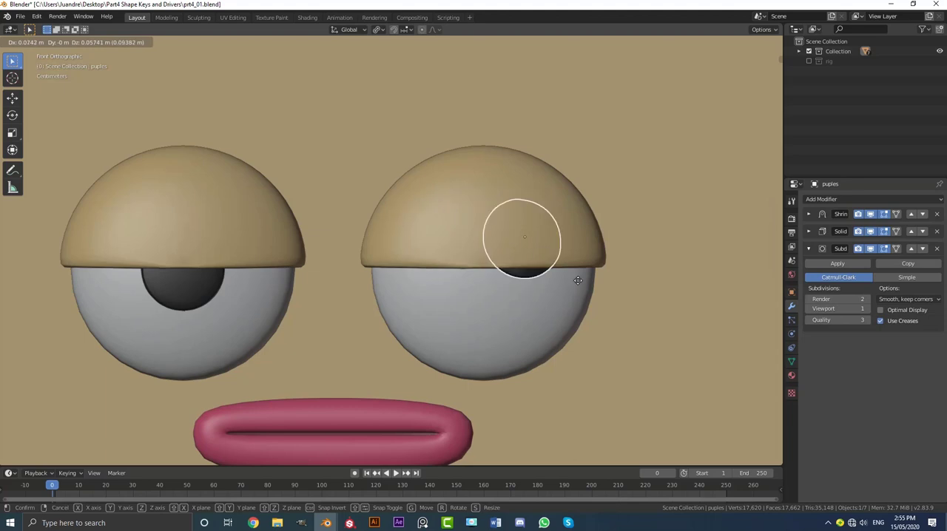
{"action": "left_click", "coordinate": [483, 303]}
{"action": "scroll", "coordinate": [446, 301], "scroll_direction": "down", "scroll_amount": 7}
{"action": "key", "text": "alt+a"}
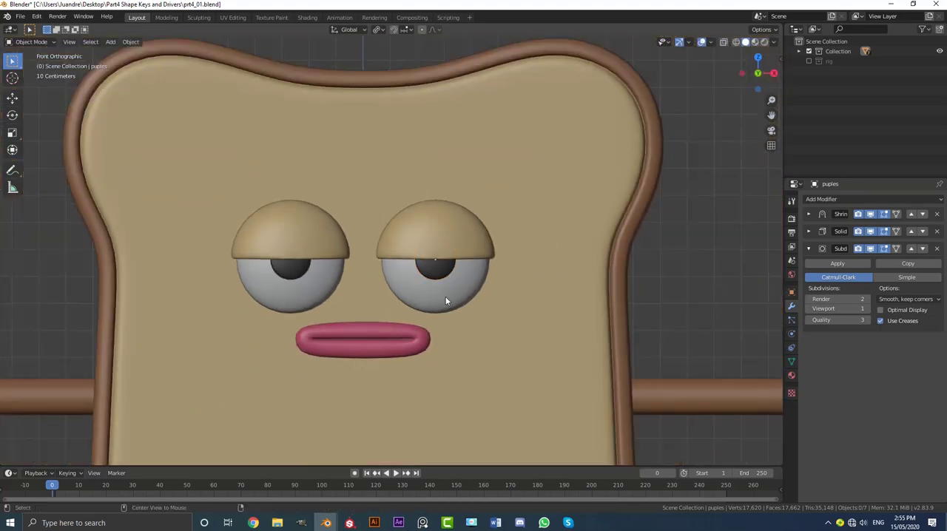
Test the lids' Blink shape key by varying its value over the eyes.
{"action": "scroll", "coordinate": [407, 278], "scroll_direction": "up", "scroll_amount": 1}
{"action": "left_click", "coordinate": [418, 241]}
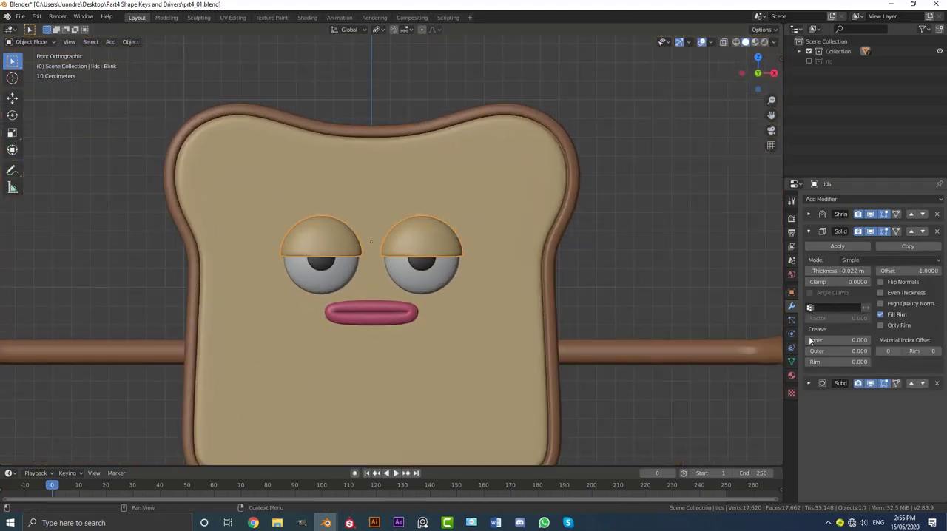
{"action": "left_click", "coordinate": [791, 361]}
{"action": "scroll", "coordinate": [458, 204], "scroll_direction": "up", "scroll_amount": 1}
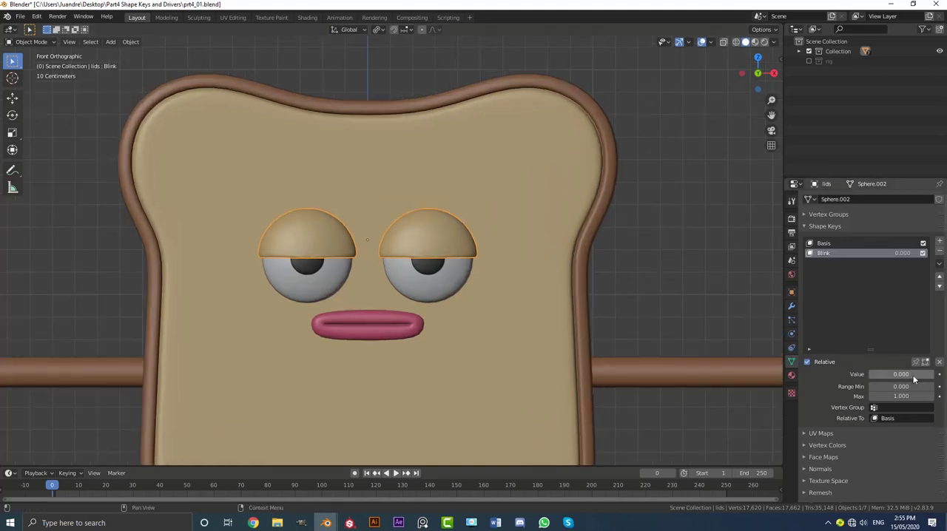
{"action": "left_click_drag", "start_coordinate": [897, 374], "coordinate": [872, 374]}
{"action": "left_click", "coordinate": [402, 331]}
Select the pupil again and try moving it across the eyeball in perspective and front views.
{"action": "scroll", "coordinate": [272, 265], "scroll_direction": "down", "scroll_amount": 4}
{"action": "middle_click_drag", "start_coordinate": [451, 275], "coordinate": [424, 274]}
{"action": "scroll", "coordinate": [422, 265], "scroll_direction": "up", "scroll_amount": 3}
{"action": "left_click", "coordinate": [420, 263]}
{"action": "scroll", "coordinate": [429, 277], "scroll_direction": "up", "scroll_amount": 2}
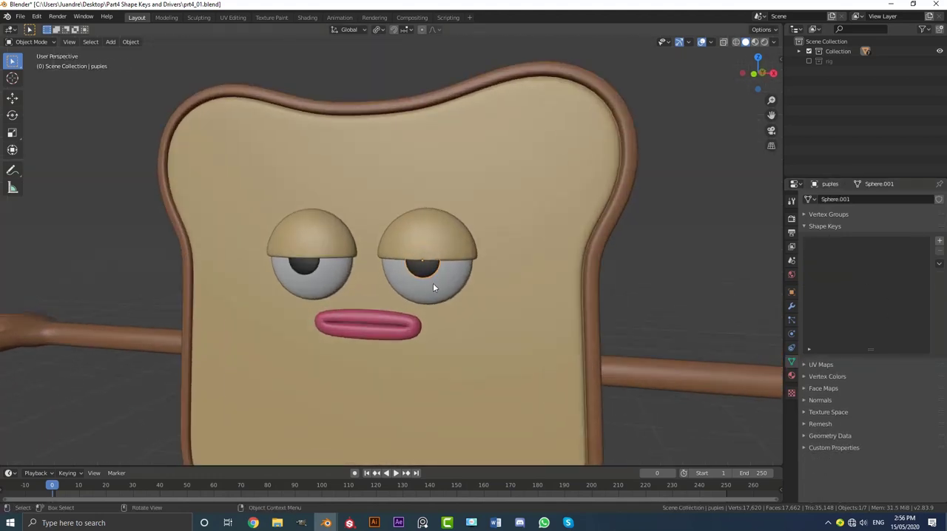
{"action": "key", "text": "g"}
{"action": "right_click", "coordinate": [443, 281]}
{"action": "key", "text": "KP_1"}
{"action": "key", "text": "g"}
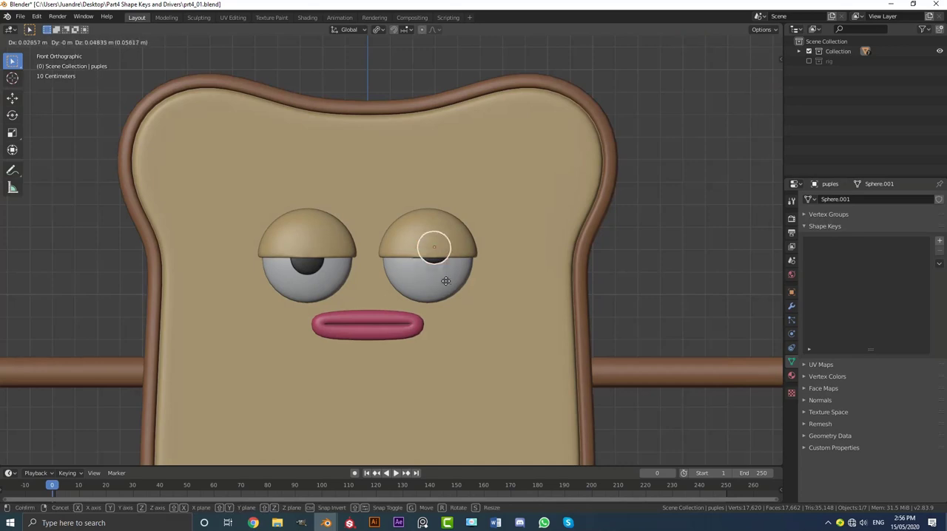
{"action": "right_click", "coordinate": [438, 290]}
{"action": "scroll", "coordinate": [442, 281], "scroll_direction": "up", "scroll_amount": 2}
{"action": "scroll", "coordinate": [484, 312], "scroll_direction": "down", "scroll_amount": 4}
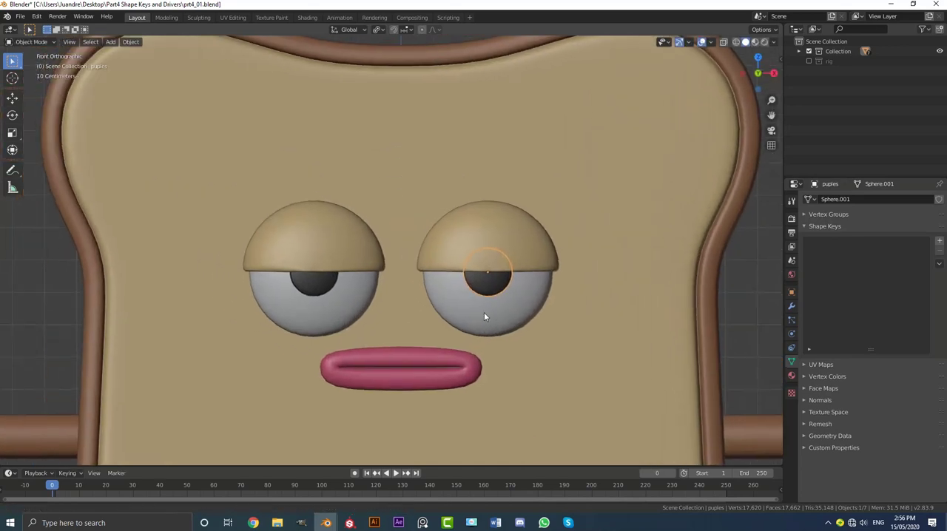
{"action": "scroll", "coordinate": [569, 336], "scroll_direction": "up", "scroll_amount": 1}
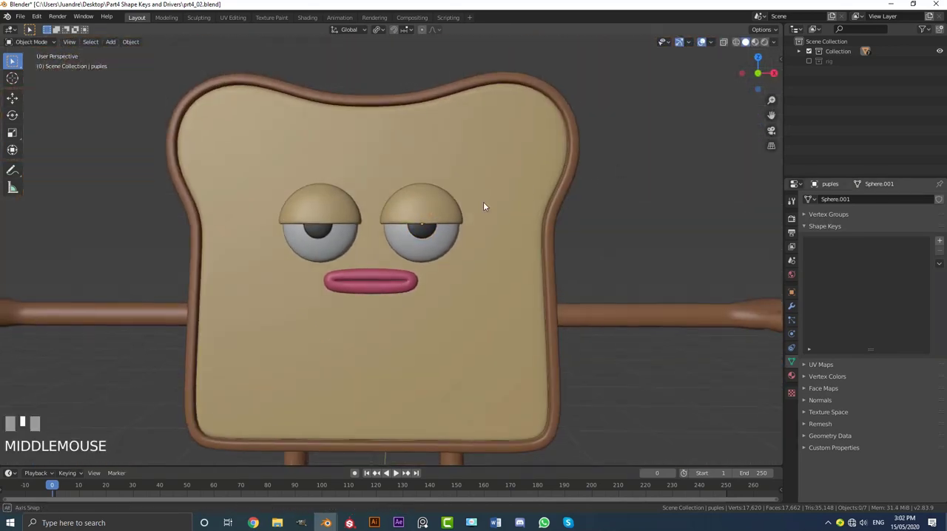
Enable the rig collection and examine the face bones in front of the eyes and mouth from several angles.
{"action": "middle_click_drag", "start_coordinate": [483, 201], "coordinate": [463, 209]}
{"action": "scroll", "coordinate": [438, 225], "scroll_direction": "up", "scroll_amount": 2}
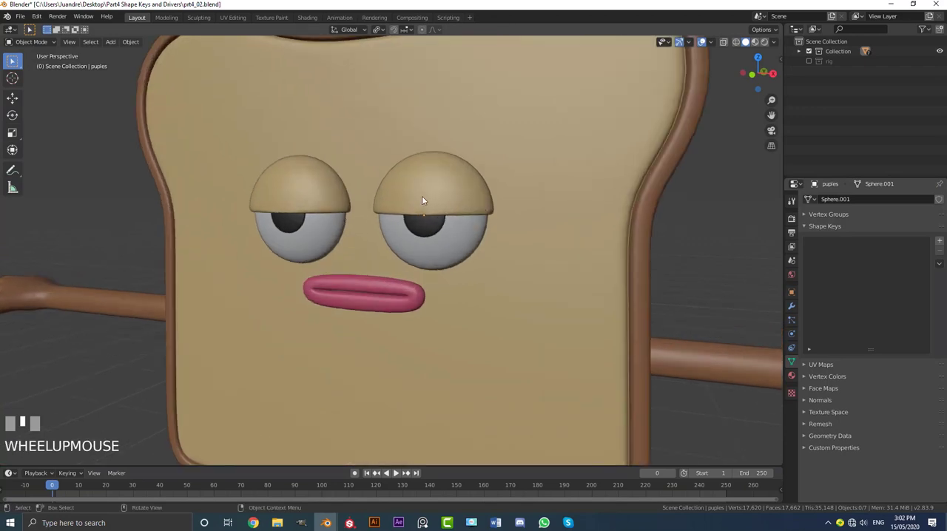
{"action": "scroll", "coordinate": [423, 201], "scroll_direction": "down", "scroll_amount": 3}
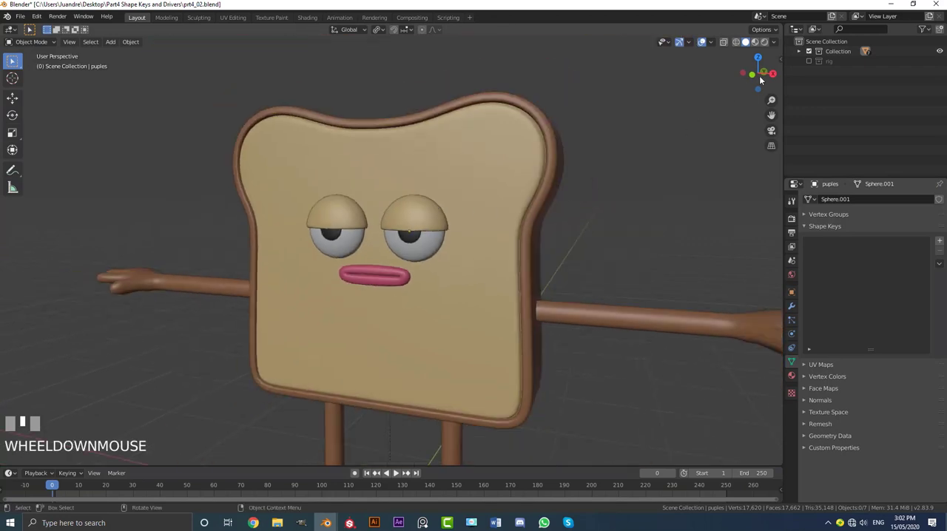
{"action": "left_click", "coordinate": [809, 61]}
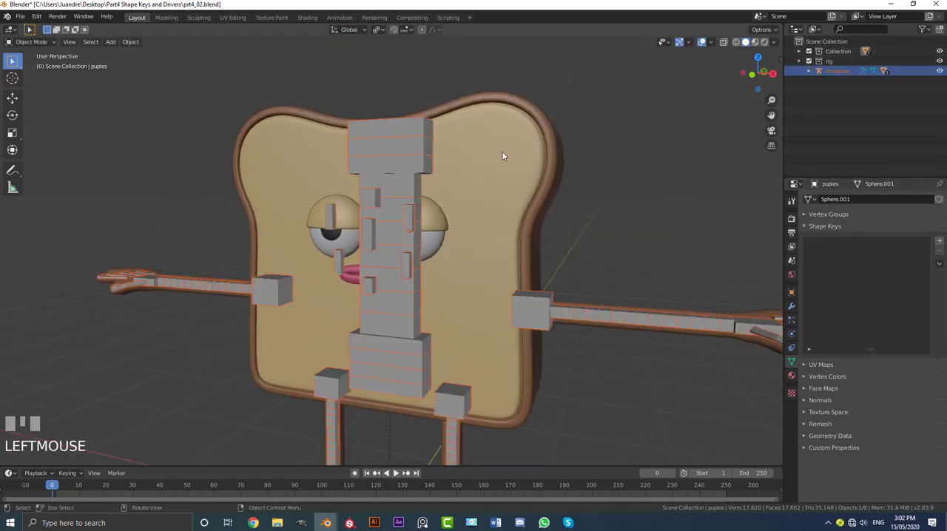
{"action": "mouse_move", "coordinate": [464, 181]}
{"action": "middle_mouse_down"}
{"action": "mouse_move", "coordinate": [453, 192]}
{"action": "mouse_move", "coordinate": [465, 188]}
{"action": "middle_mouse_up"}
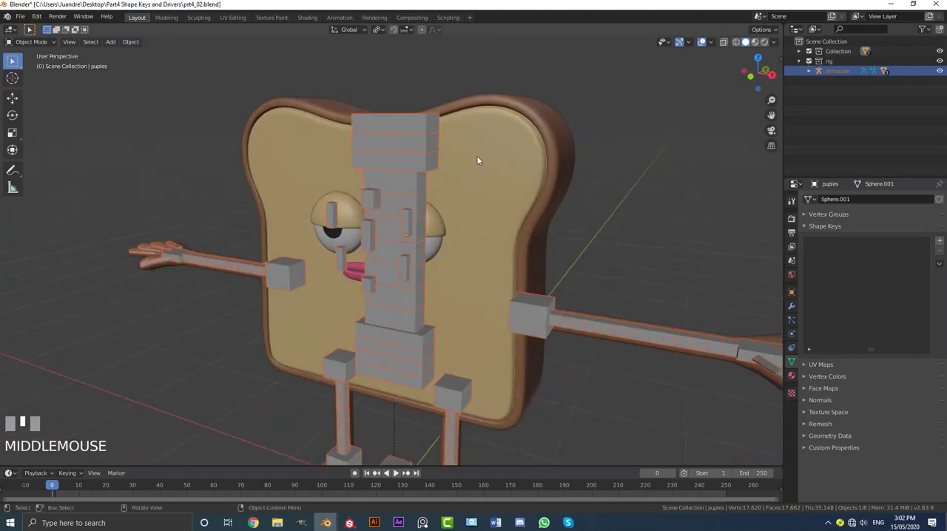
{"action": "mouse_move", "coordinate": [448, 227]}
{"action": "middle_mouse_down"}
{"action": "mouse_move", "coordinate": [428, 223]}
{"action": "mouse_move", "coordinate": [465, 214]}
{"action": "mouse_move", "coordinate": [355, 222]}
{"action": "mouse_move", "coordinate": [407, 222]}
{"action": "mouse_move", "coordinate": [452, 241]}
{"action": "mouse_move", "coordinate": [488, 228]}
{"action": "mouse_move", "coordinate": [448, 222]}
{"action": "middle_mouse_up"}
{"action": "scroll", "coordinate": [466, 214], "scroll_direction": "up", "scroll_amount": 2}
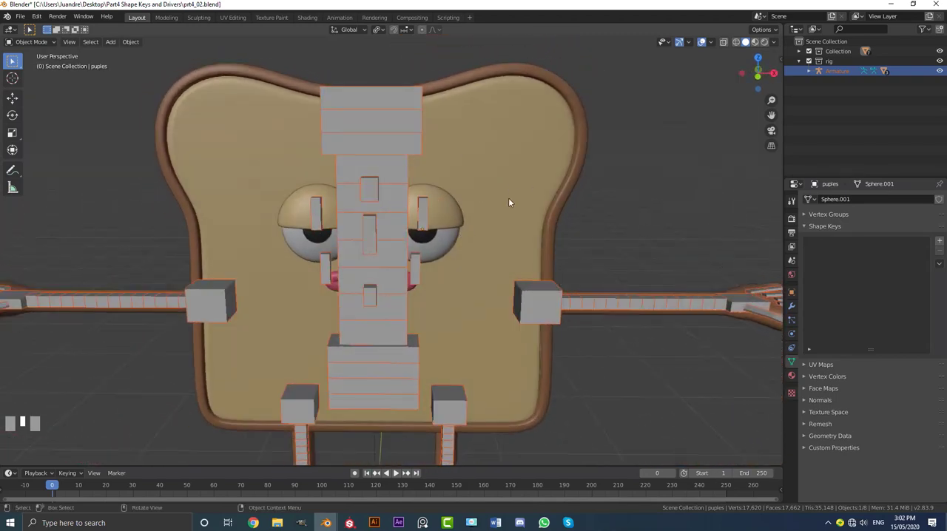
{"action": "middle_click_drag", "start_coordinate": [509, 202], "coordinate": [482, 210]}
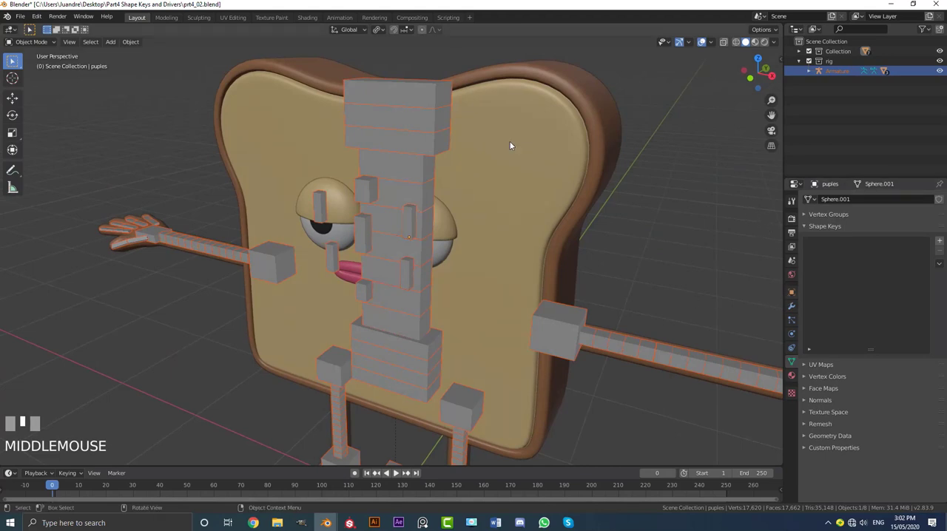
Select the armature and turn off In Front in its Viewport Display settings.
{"action": "left_click", "coordinate": [422, 94]}
{"action": "left_click", "coordinate": [792, 337]}
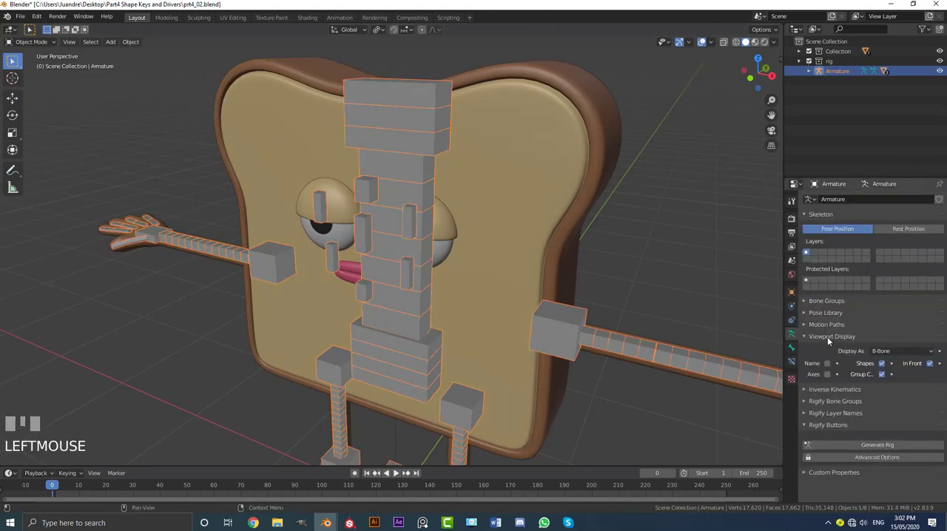
{"action": "left_click", "coordinate": [803, 337]}
{"action": "left_click", "coordinate": [805, 336]}
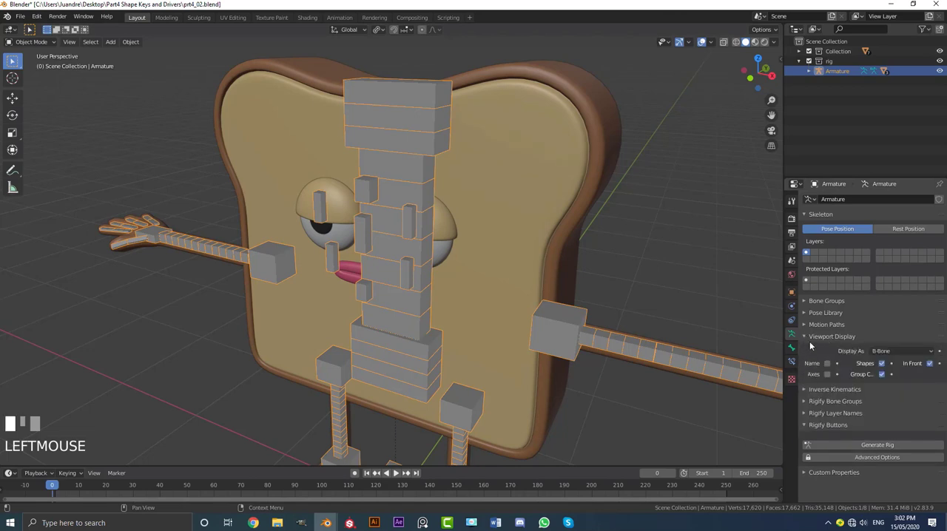
{"action": "left_click", "coordinate": [929, 363]}
{"action": "middle_click_drag", "start_coordinate": [481, 244], "coordinate": [448, 223]}
{"action": "scroll", "coordinate": [433, 222], "scroll_direction": "up", "scroll_amount": 2}
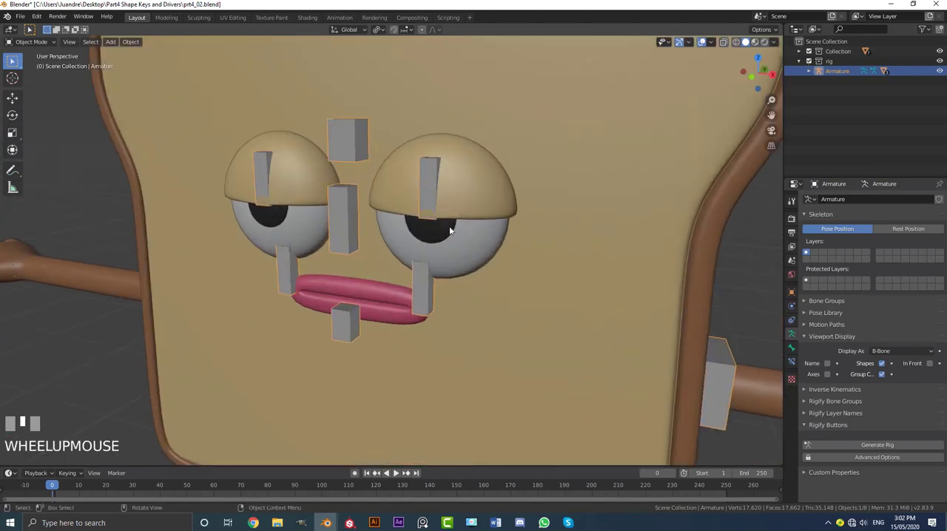
Select one pupil together with the armature and switch the armature to Pose Mode.
{"action": "left_click", "coordinate": [447, 232]}
{"action": "key", "text": "KP_1"}
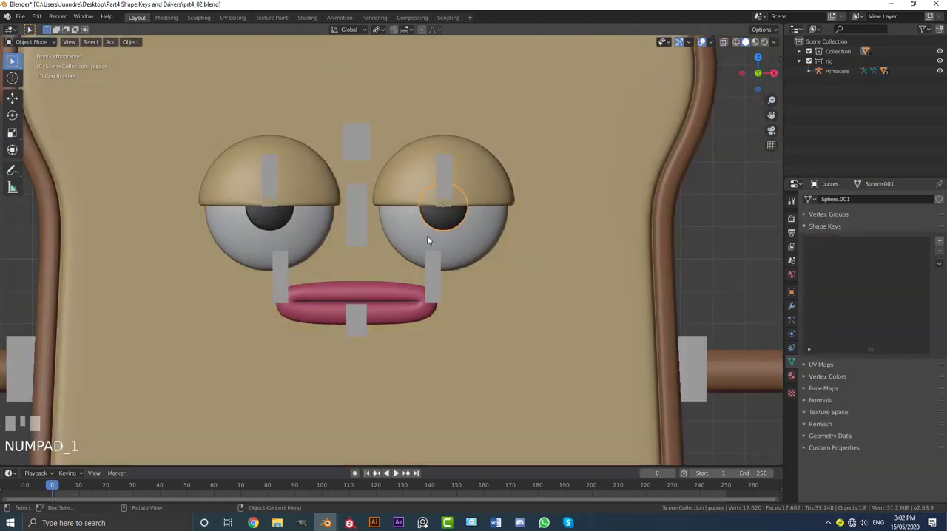
{"action": "scroll", "coordinate": [446, 235], "scroll_direction": "up", "scroll_amount": 2}
{"action": "middle_click_drag", "start_coordinate": [446, 235], "coordinate": [488, 270], "text": "shift"}
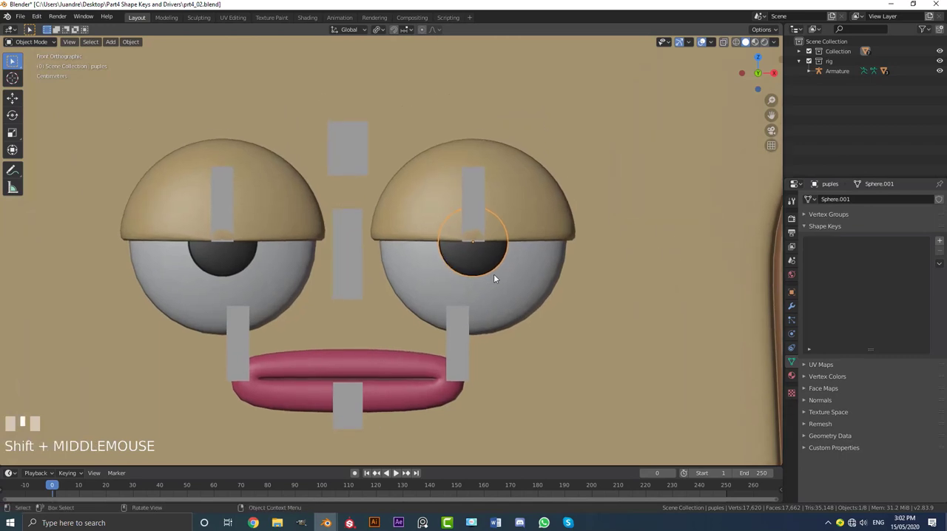
{"action": "key", "text": "g"}
{"action": "right_click", "coordinate": [497, 230]}
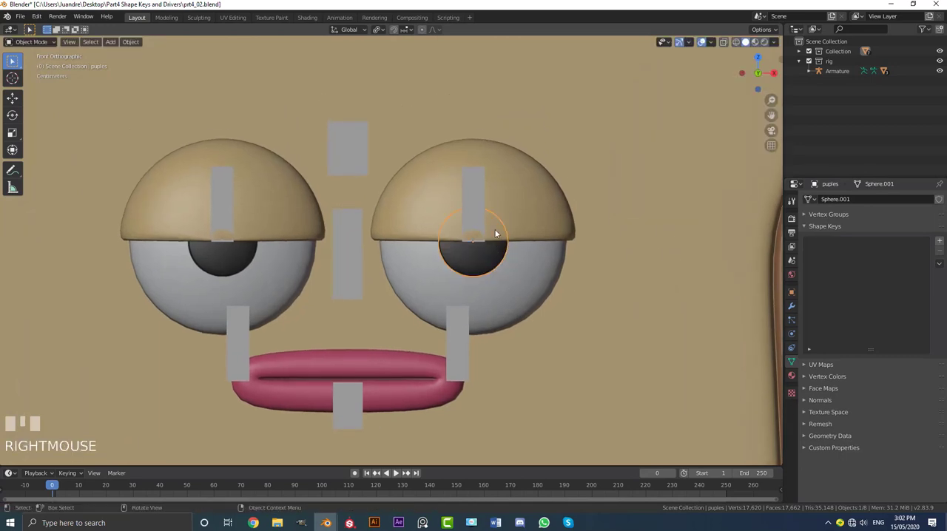
{"action": "middle_click_drag", "start_coordinate": [496, 231], "coordinate": [467, 238]}
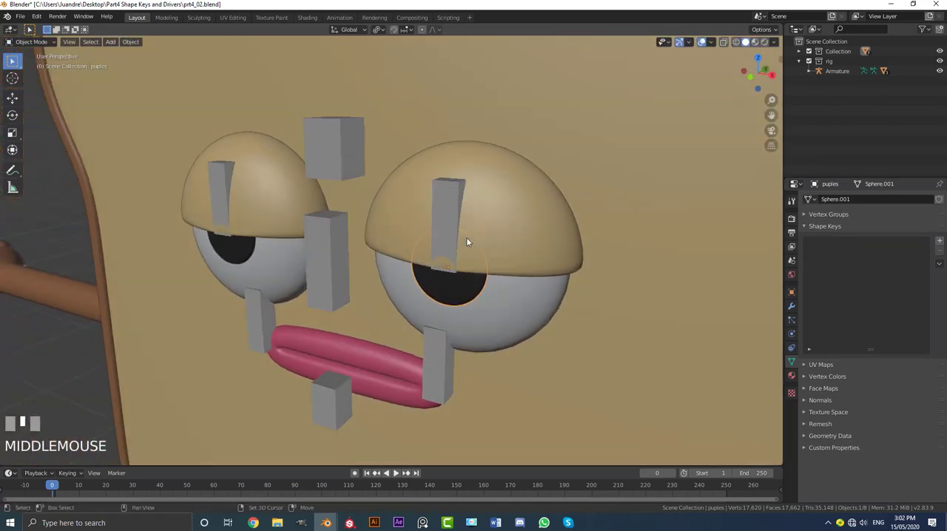
{"action": "left_click", "coordinate": [444, 192], "text": "shift"}
{"action": "left_click", "coordinate": [33, 42]}
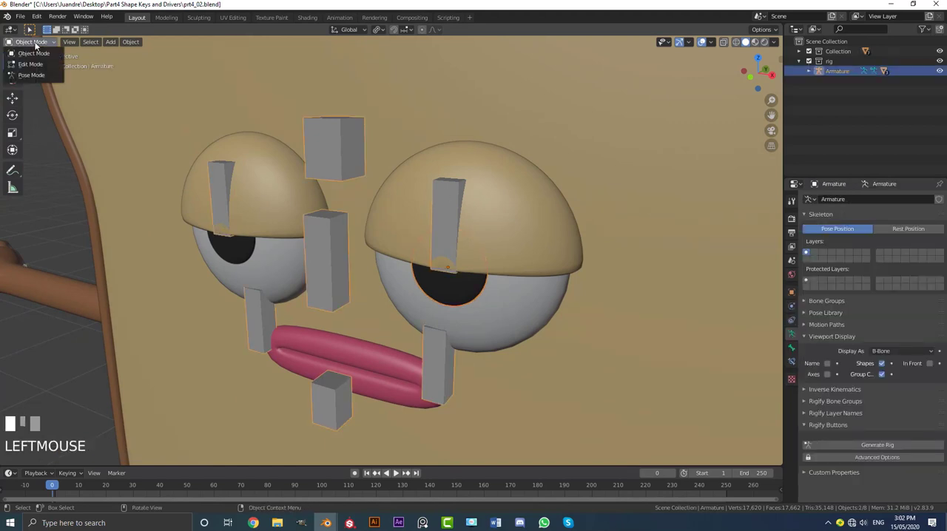
{"action": "left_click", "coordinate": [29, 72]}
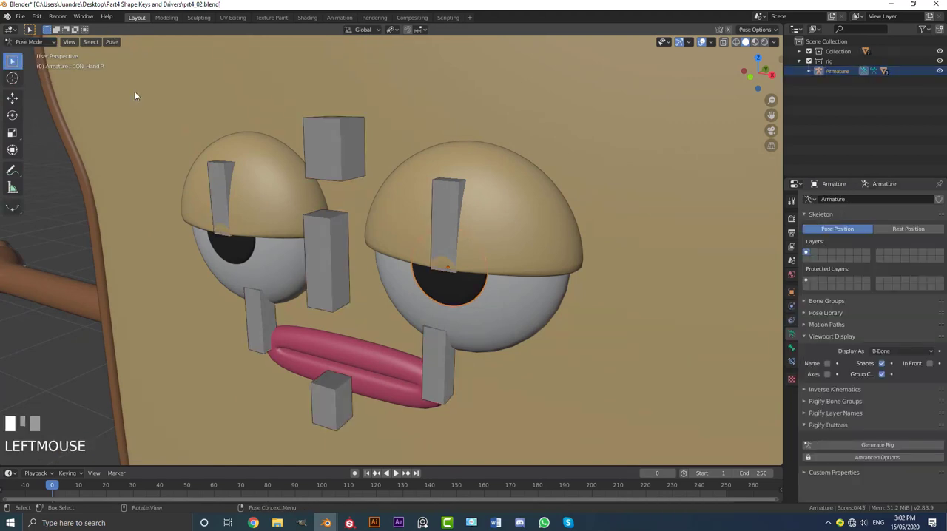
Select the bone puple.L, check its name, and parent the selected pupil to it with the Bone option.
{"action": "left_click", "coordinate": [455, 197]}
{"action": "middle_click_drag", "start_coordinate": [460, 205], "coordinate": [477, 219]}
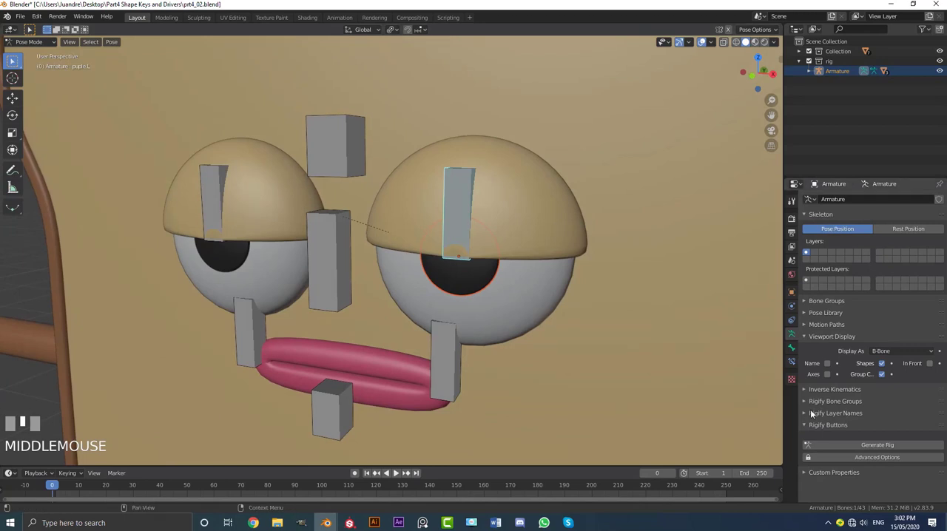
{"action": "left_click", "coordinate": [792, 348]}
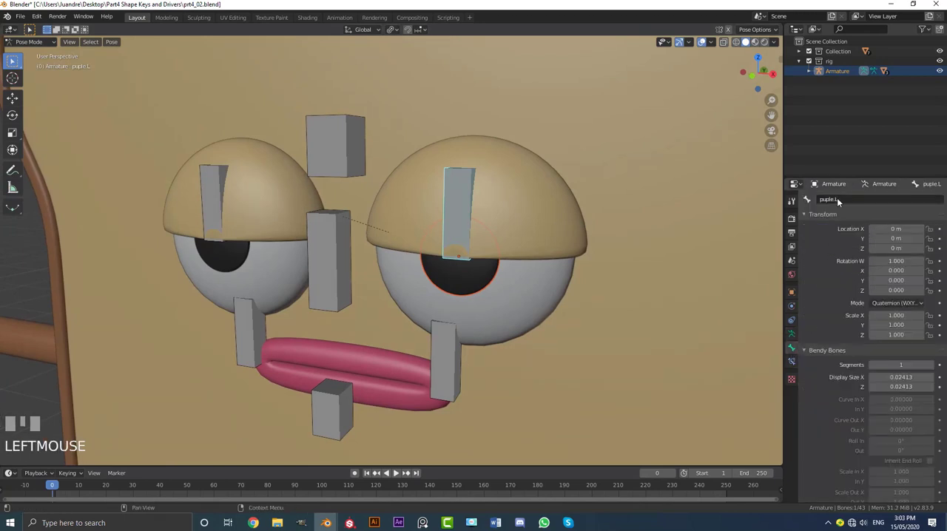
{"action": "middle_click_drag", "start_coordinate": [380, 259], "coordinate": [376, 261]}
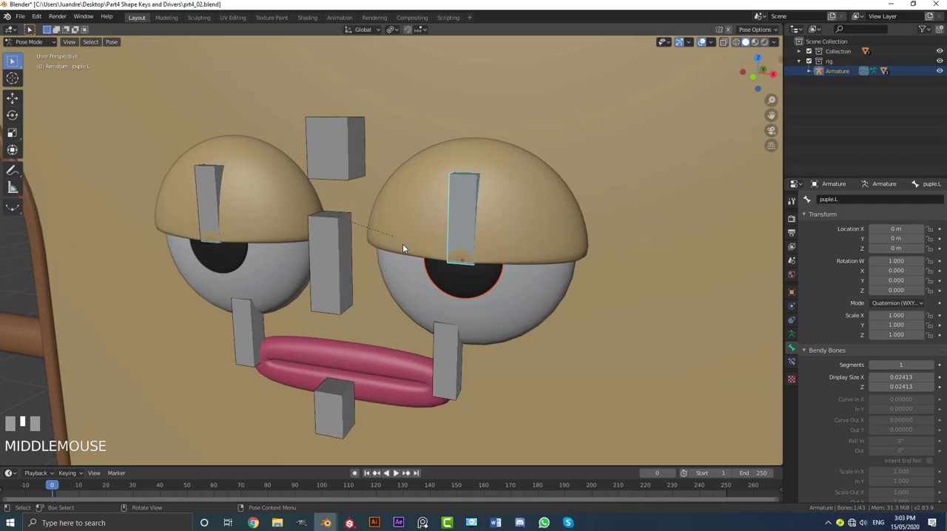
{"action": "key", "text": "ctrl+p"}
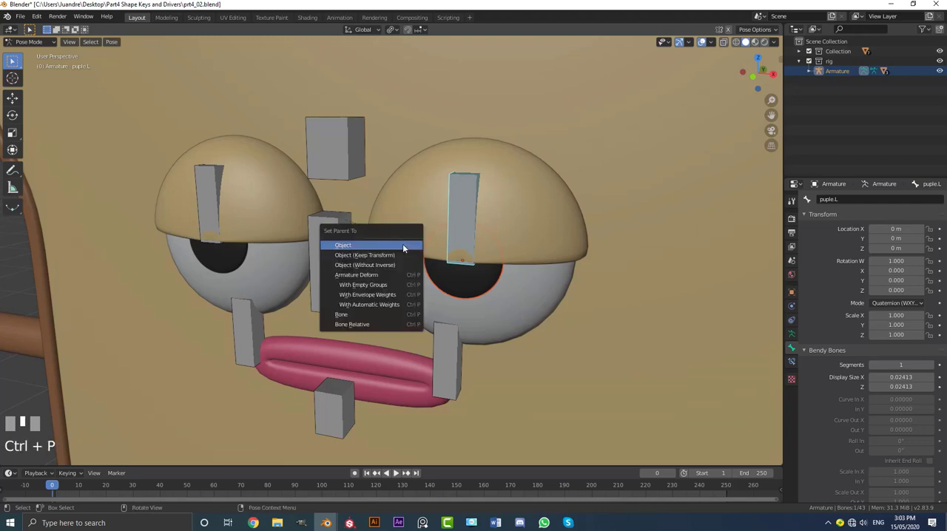
{"action": "left_click", "coordinate": [355, 316]}
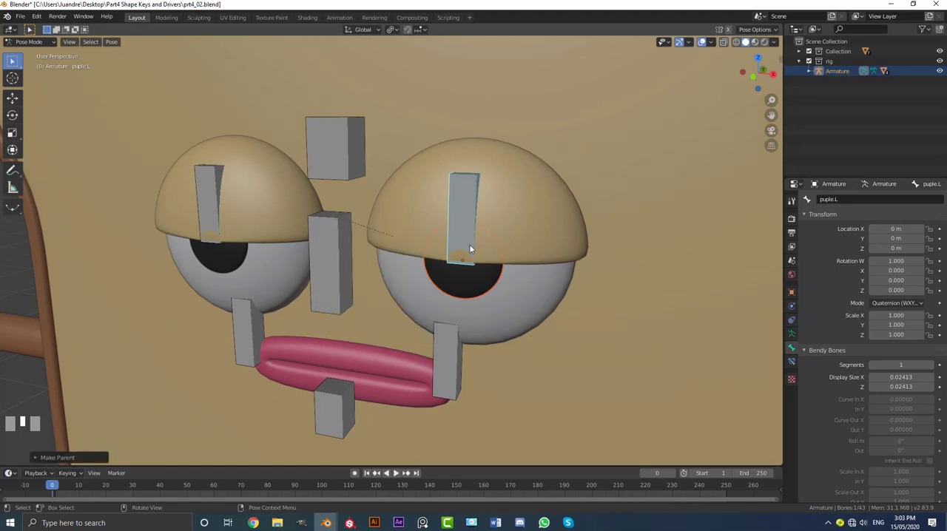
Return to Object Mode, select the other pupil together with the armature, and switch the armature back to Pose Mode.
{"action": "left_click", "coordinate": [44, 42]}
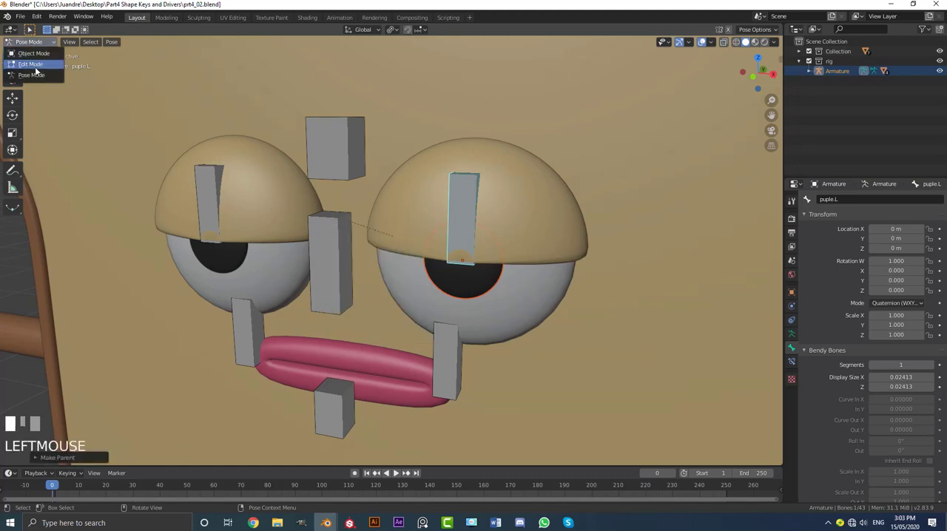
{"action": "left_click", "coordinate": [30, 54]}
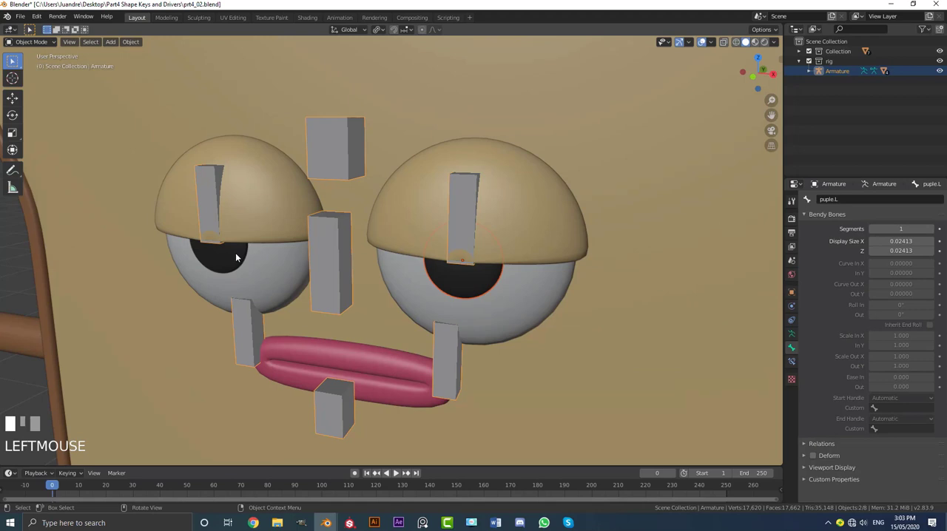
{"action": "left_click", "coordinate": [236, 257]}
{"action": "middle_click_drag", "start_coordinate": [237, 258], "coordinate": [248, 250]}
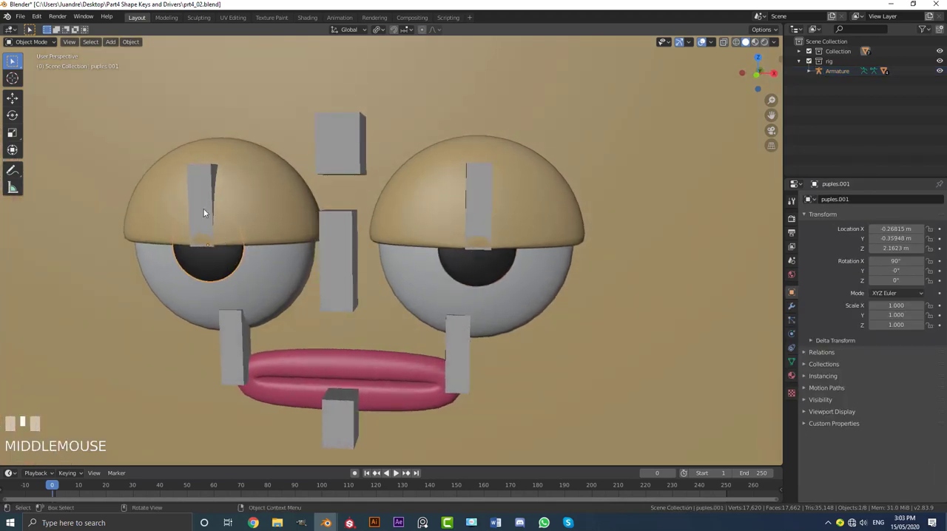
{"action": "left_click", "coordinate": [206, 170], "text": "shift"}
{"action": "left_click", "coordinate": [31, 42]}
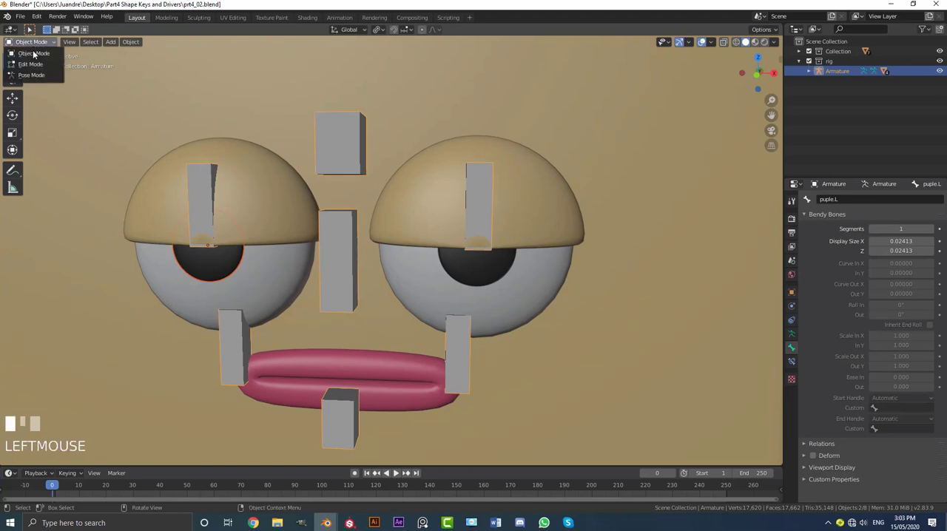
{"action": "left_click", "coordinate": [41, 75]}
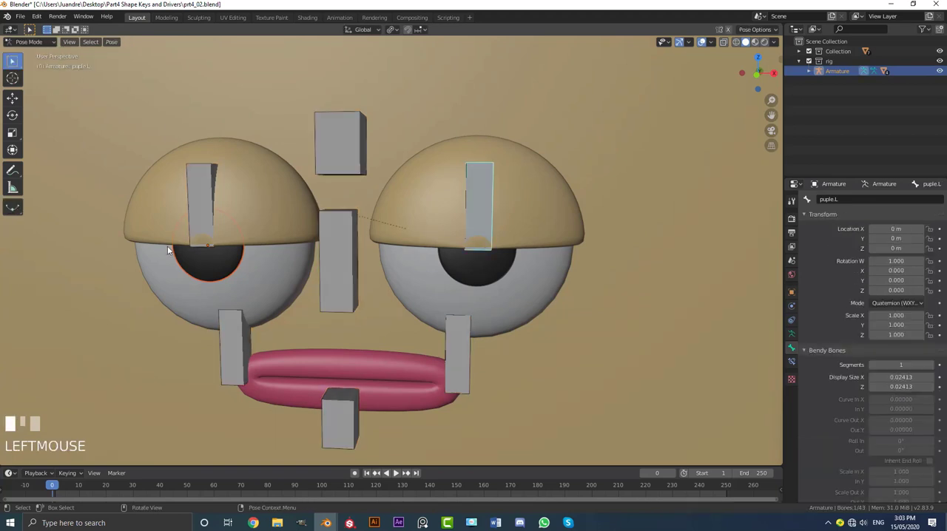
Select the bone puple.R and parent the selected pupil to it with the Bone option.
{"action": "left_click", "coordinate": [206, 178]}
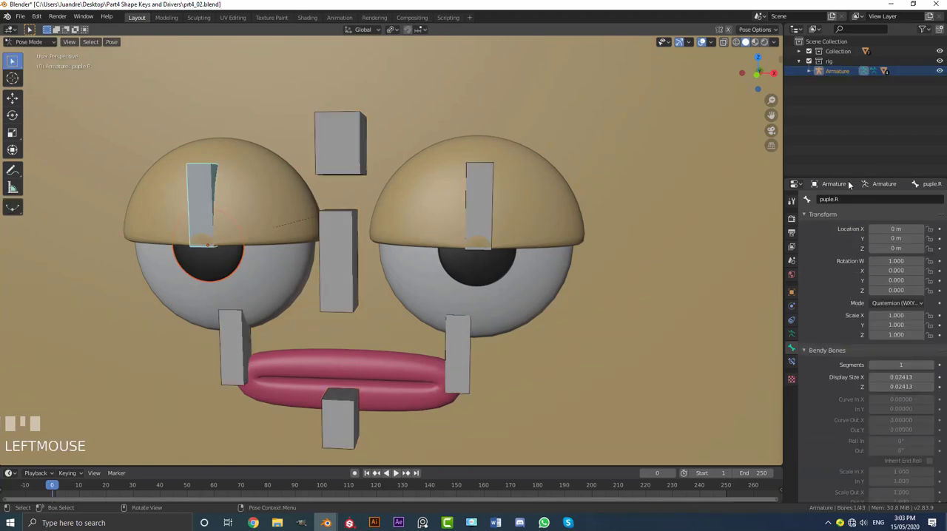
{"action": "middle_click_drag", "start_coordinate": [222, 201], "coordinate": [232, 205]}
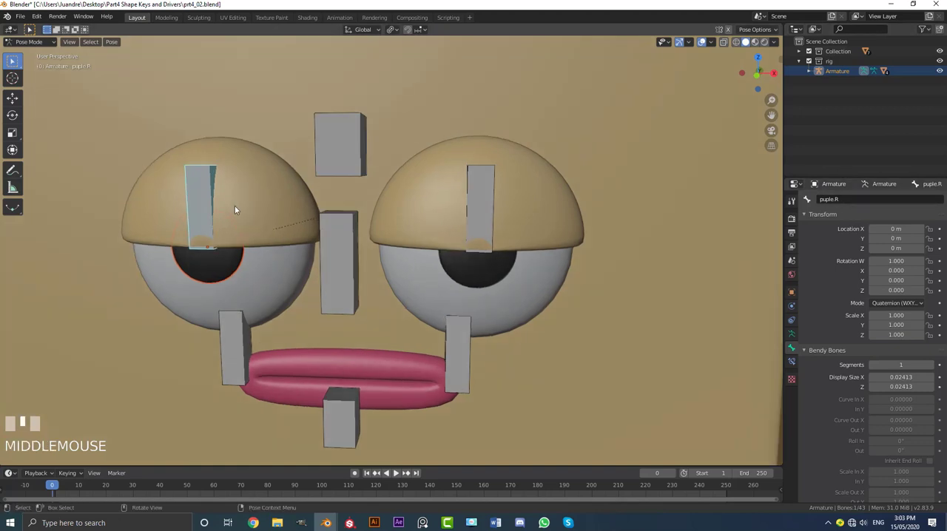
{"action": "key", "text": "ctrl+p"}
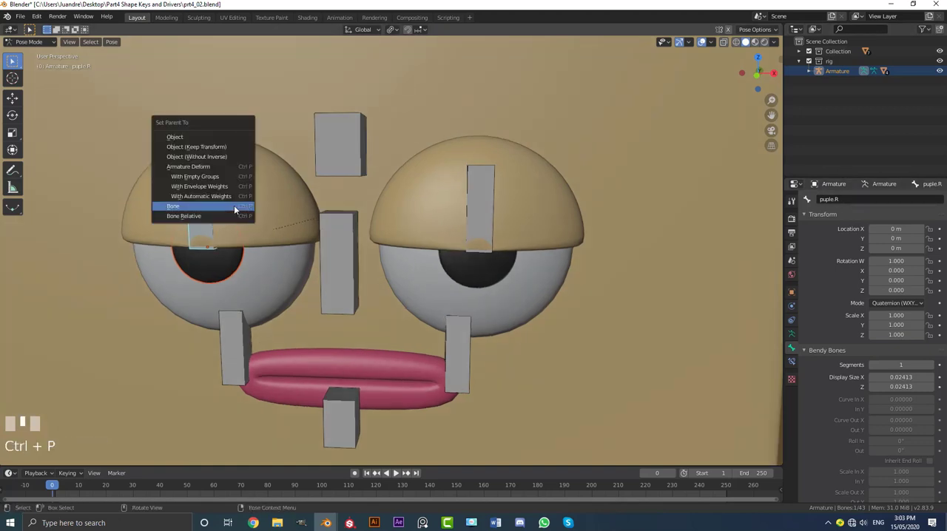
{"action": "left_click", "coordinate": [210, 207]}
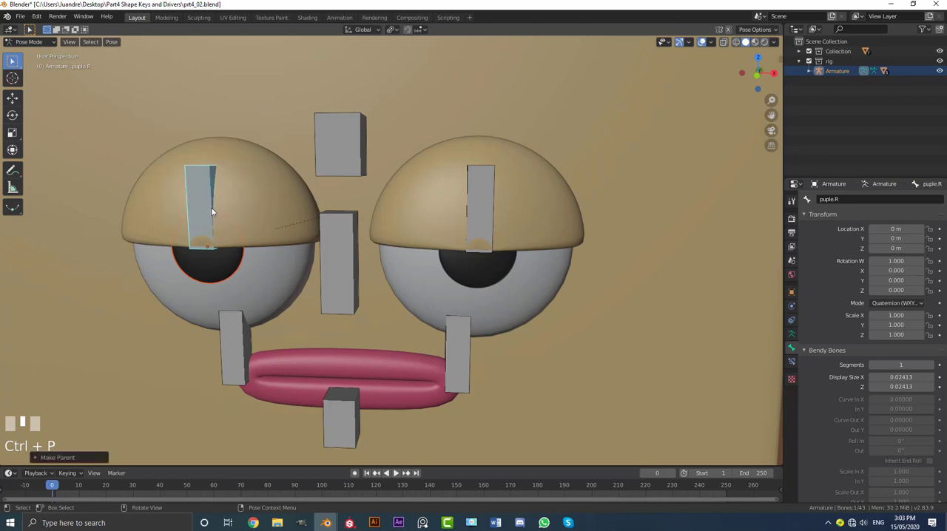
Test the pupil parenting by moving the puple.L and puple.R bones one after the other, cancelling each move.
{"action": "middle_click_drag", "start_coordinate": [211, 207], "coordinate": [281, 244]}
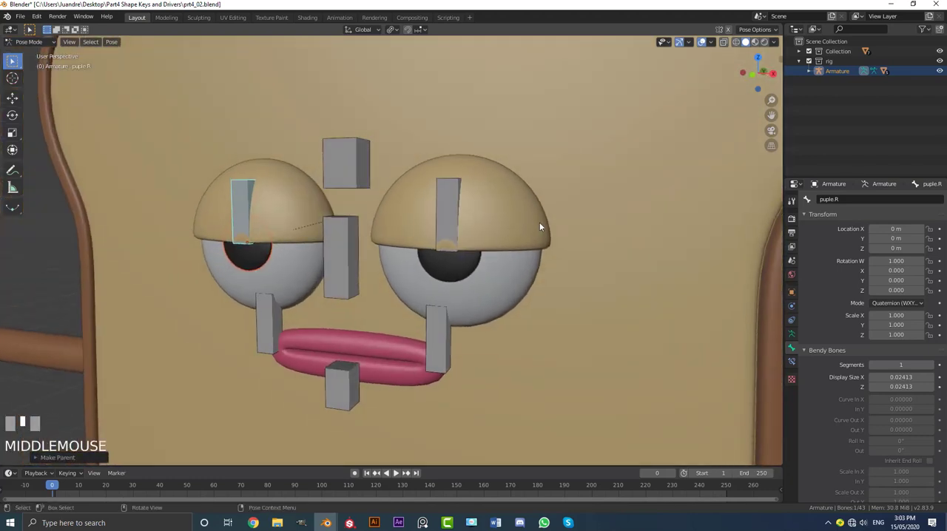
{"action": "left_click", "coordinate": [452, 191]}
{"action": "scroll", "coordinate": [446, 218], "scroll_direction": "up", "scroll_amount": 2}
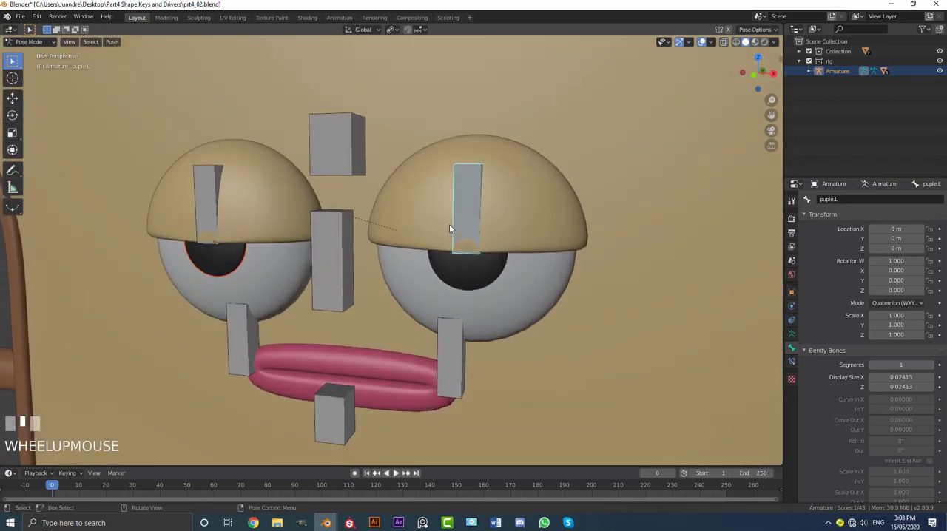
{"action": "key", "text": "g"}
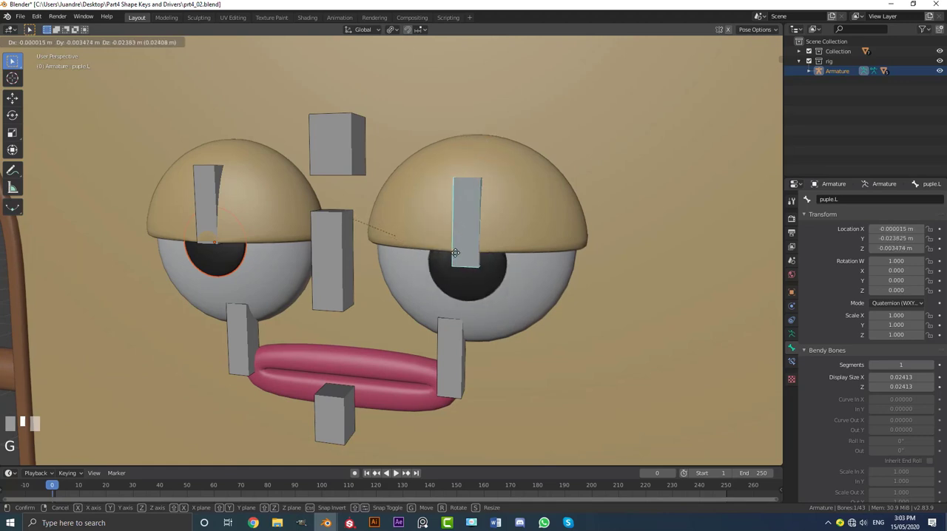
{"action": "right_click", "coordinate": [453, 262]}
{"action": "left_click", "coordinate": [207, 186]}
{"action": "middle_click_drag", "start_coordinate": [207, 187], "coordinate": [228, 190]}
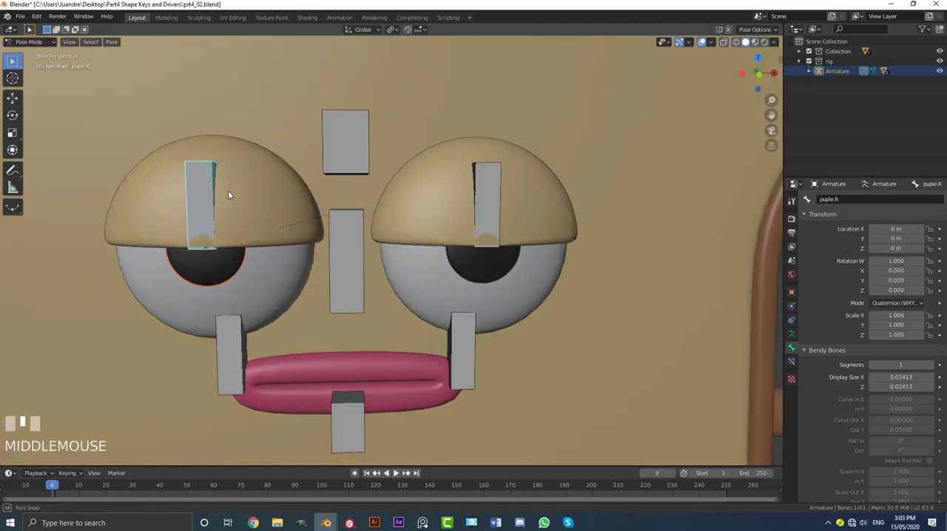
{"action": "key", "text": "g"}
{"action": "right_click", "coordinate": [243, 196]}
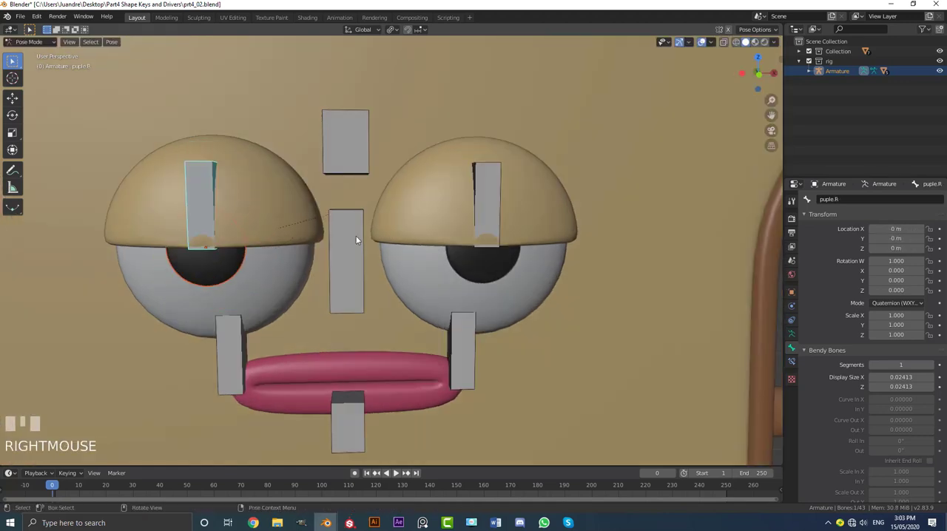
Select the CON_eyes bone and try moving it to test both pupils together, cancelling each move.
{"action": "key", "text": "KP_1"}
{"action": "middle_click_drag", "start_coordinate": [434, 220], "coordinate": [324, 230]}
{"action": "left_click", "coordinate": [324, 230]}
{"action": "middle_click_drag", "start_coordinate": [605, 237], "coordinate": [397, 260]}
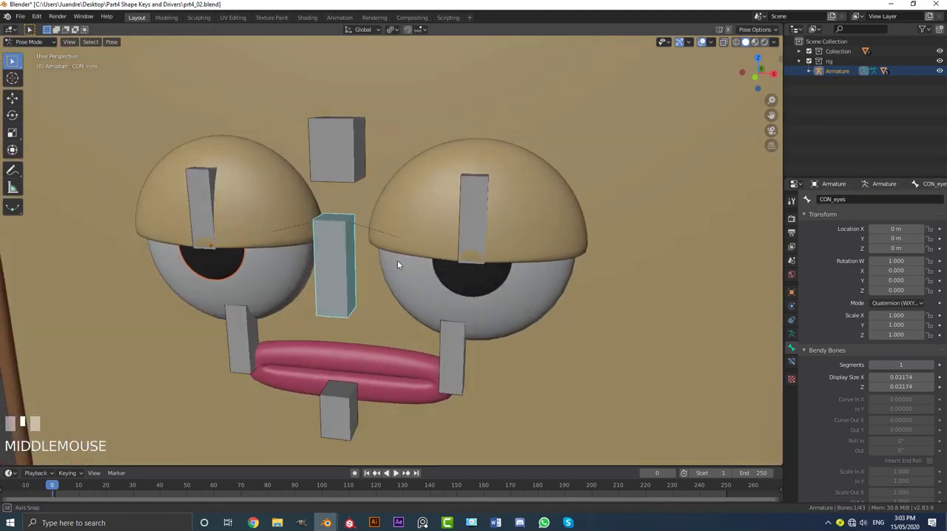
{"action": "key", "text": "g"}
{"action": "right_click", "coordinate": [408, 270]}
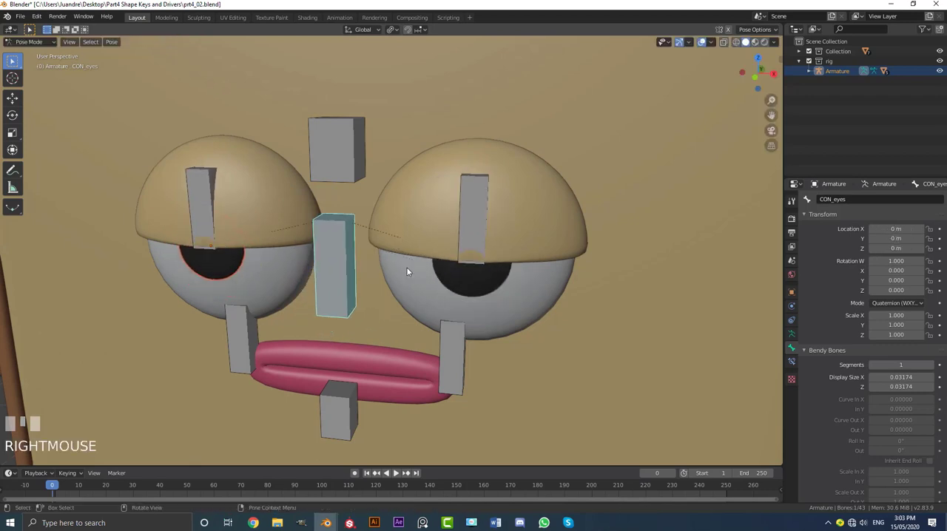
{"action": "key", "text": "KP_1"}
{"action": "scroll", "coordinate": [408, 270], "scroll_direction": "down", "scroll_amount": 3}
{"action": "key", "text": "g"}
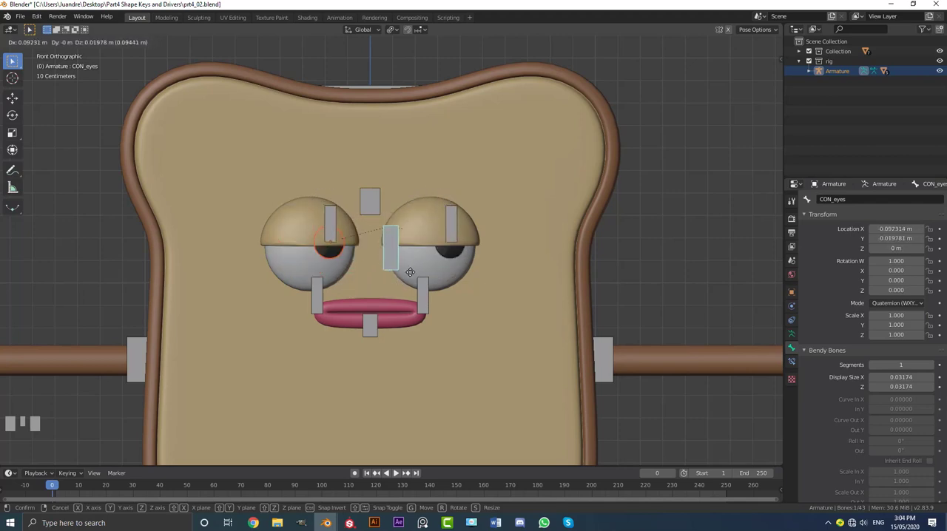
{"action": "right_click", "coordinate": [416, 210]}
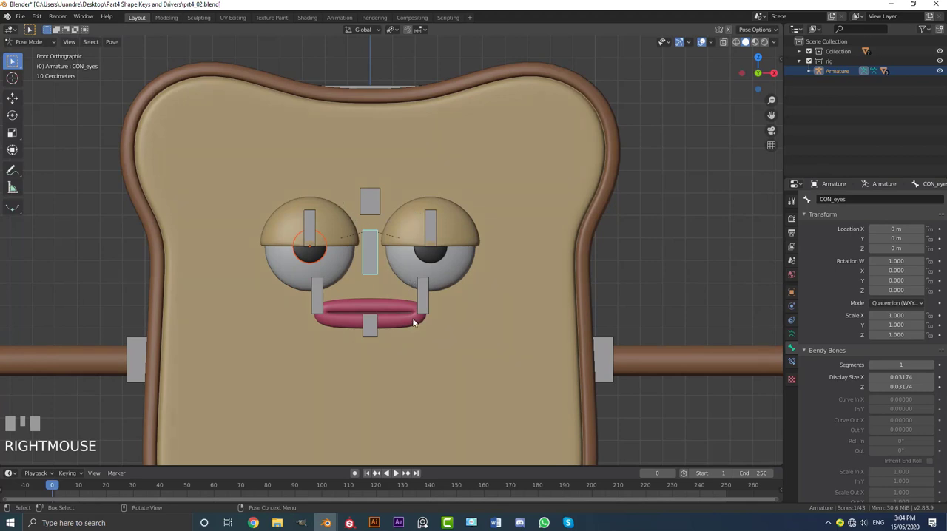
Switch to Object Mode and select the eyeballs together with the eyelids, cancelling a brief test move.
{"action": "middle_click_drag", "start_coordinate": [414, 322], "coordinate": [359, 290]}
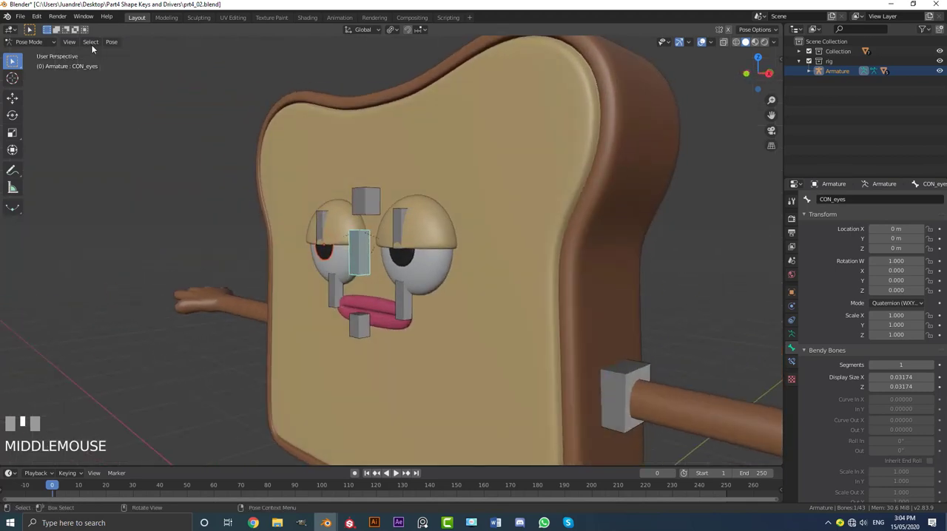
{"action": "left_click", "coordinate": [29, 42]}
{"action": "left_click", "coordinate": [28, 55]}
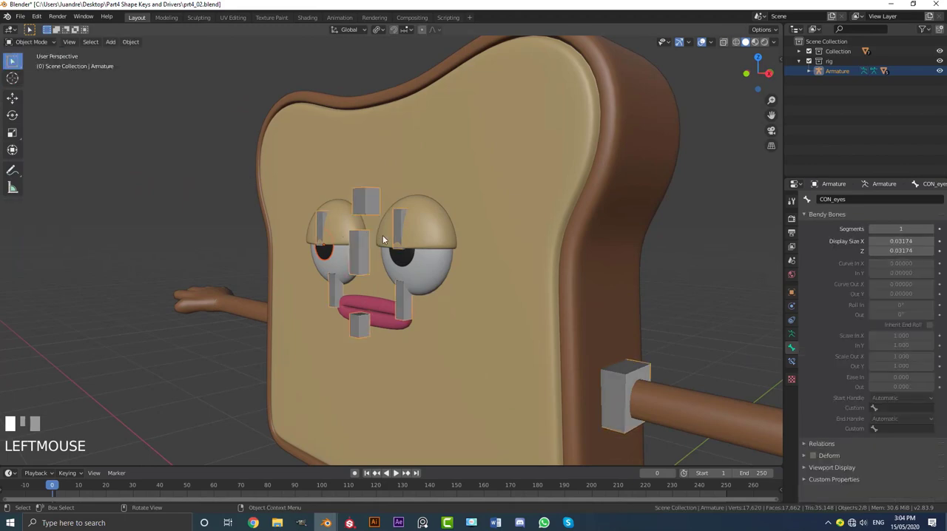
{"action": "scroll", "coordinate": [382, 238], "scroll_direction": "up", "scroll_amount": 5}
{"action": "left_click", "coordinate": [500, 266]}
{"action": "middle_click_drag", "start_coordinate": [498, 268], "coordinate": [434, 250], "text": "shift"}
{"action": "left_click", "coordinate": [398, 169], "text": "shift"}
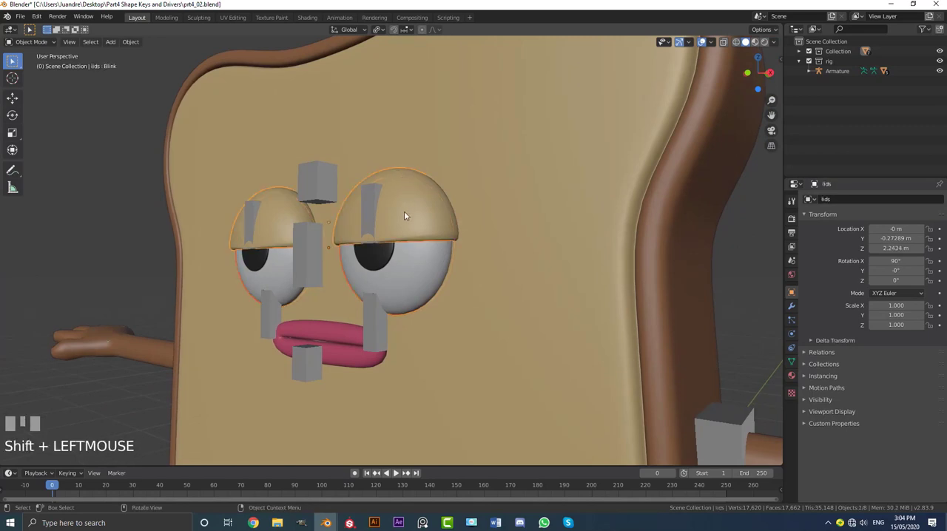
{"action": "mouse_move", "coordinate": [403, 211]}
{"action": "middle_mouse_down"}
{"action": "mouse_move", "coordinate": [374, 226]}
{"action": "mouse_move", "coordinate": [392, 218]}
{"action": "mouse_move", "coordinate": [401, 228]}
{"action": "middle_mouse_up"}
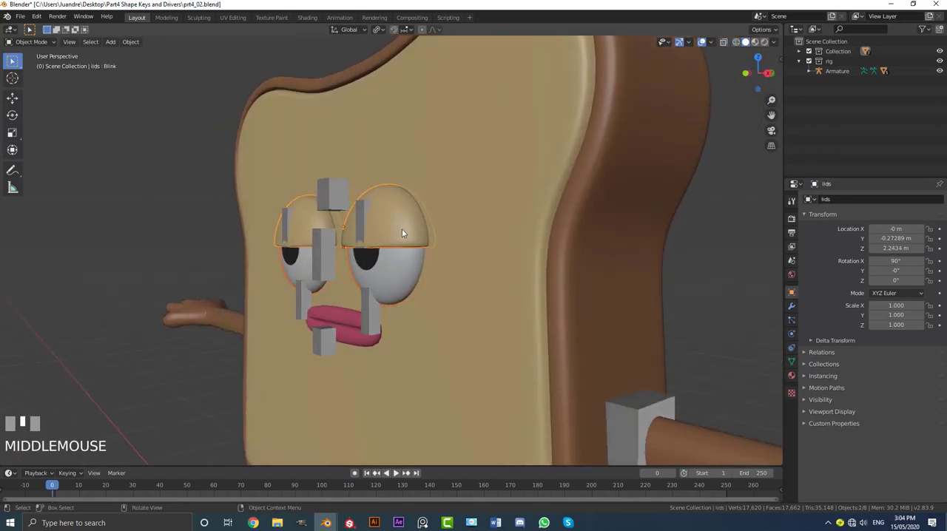
{"action": "key", "text": "g"}
{"action": "right_click", "coordinate": [385, 236]}
Add the armature to the eyeball and eyelid selection and switch it to Pose Mode.
{"action": "scroll", "coordinate": [305, 173], "scroll_direction": "down", "scroll_amount": 3}
{"action": "middle_click_drag", "start_coordinate": [306, 173], "coordinate": [346, 201]}
{"action": "scroll", "coordinate": [346, 201], "scroll_direction": "up", "scroll_amount": 3}
{"action": "left_click", "coordinate": [342, 202], "text": "shift"}
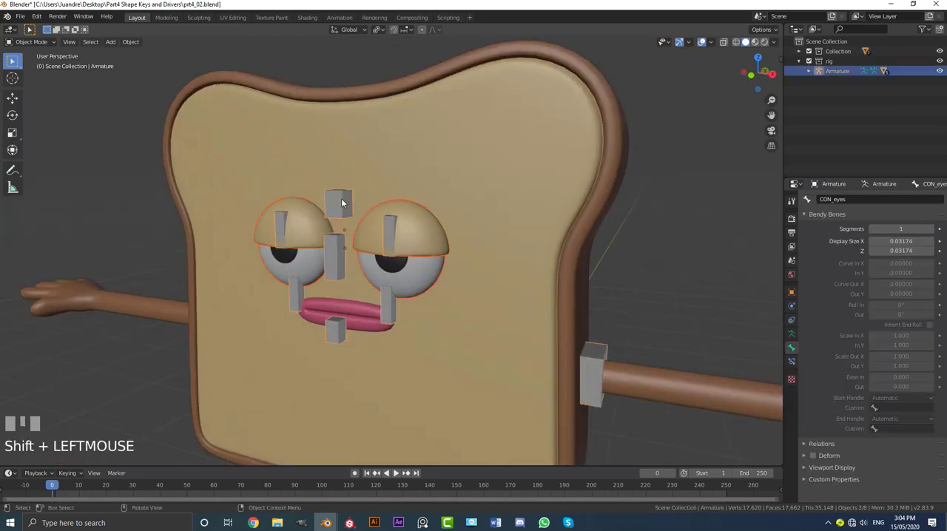
{"action": "scroll", "coordinate": [352, 215], "scroll_direction": "up", "scroll_amount": 2}
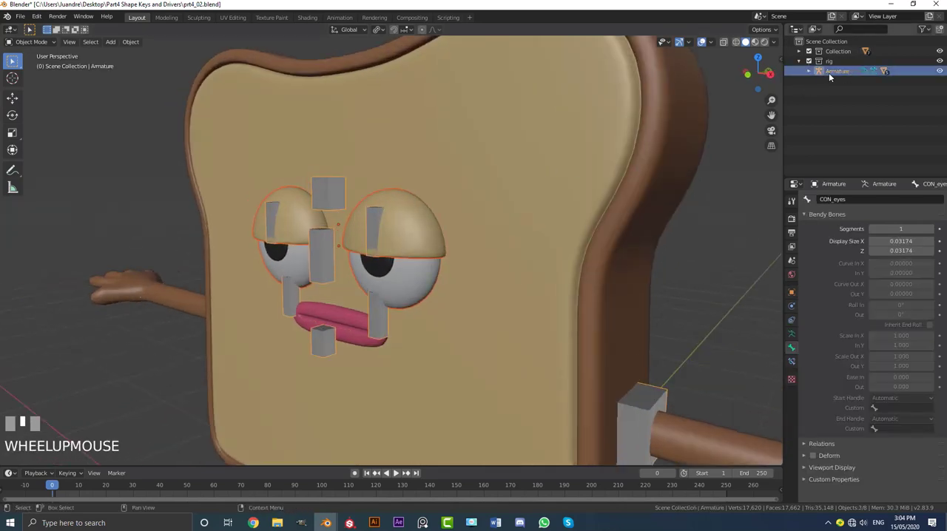
{"action": "left_click", "coordinate": [29, 41]}
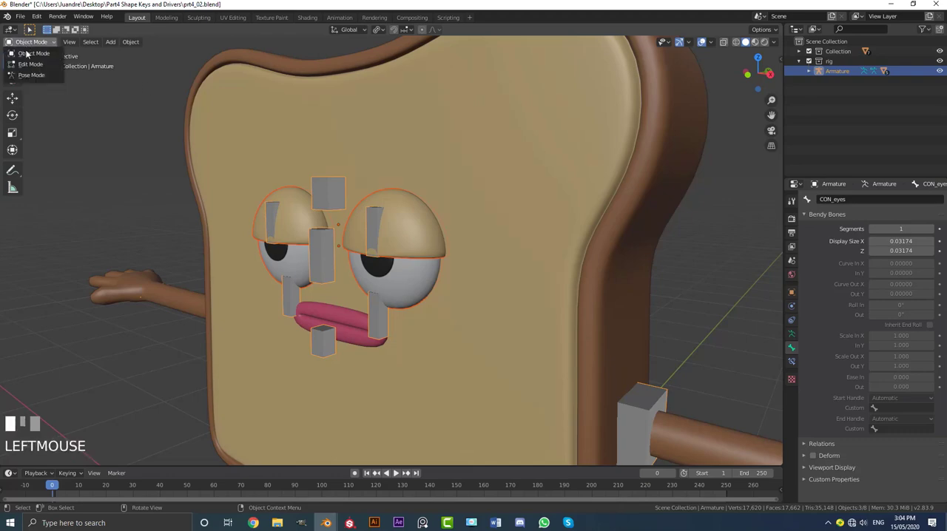
{"action": "left_click", "coordinate": [30, 76]}
Show the model in wireframe, select the Body bone, and parent the eyeballs and eyelids to it with the Bone option.
{"action": "scroll", "coordinate": [384, 217], "scroll_direction": "down", "scroll_amount": 2}
{"action": "key", "text": "z"}
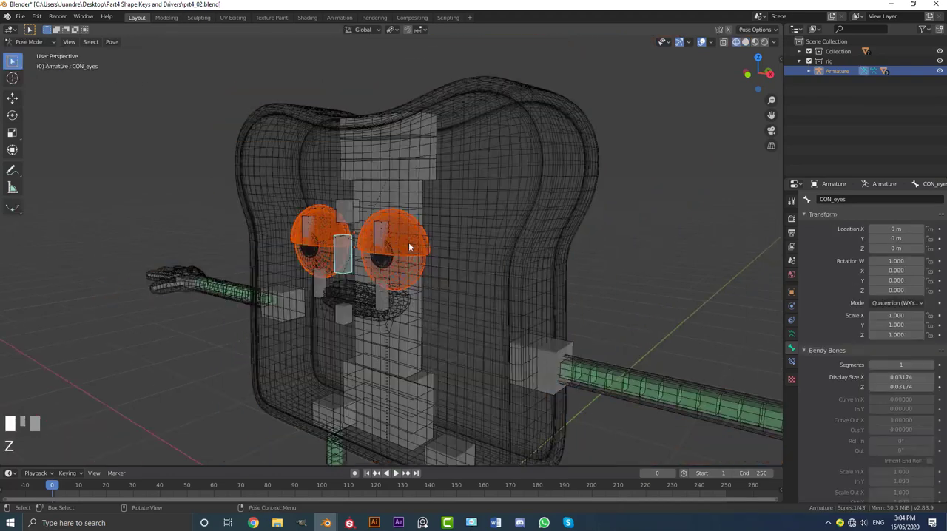
{"action": "middle_click_drag", "start_coordinate": [408, 242], "coordinate": [478, 257]}
{"action": "scroll", "coordinate": [477, 257], "scroll_direction": "up", "scroll_amount": 2}
{"action": "left_click", "coordinate": [446, 177]}
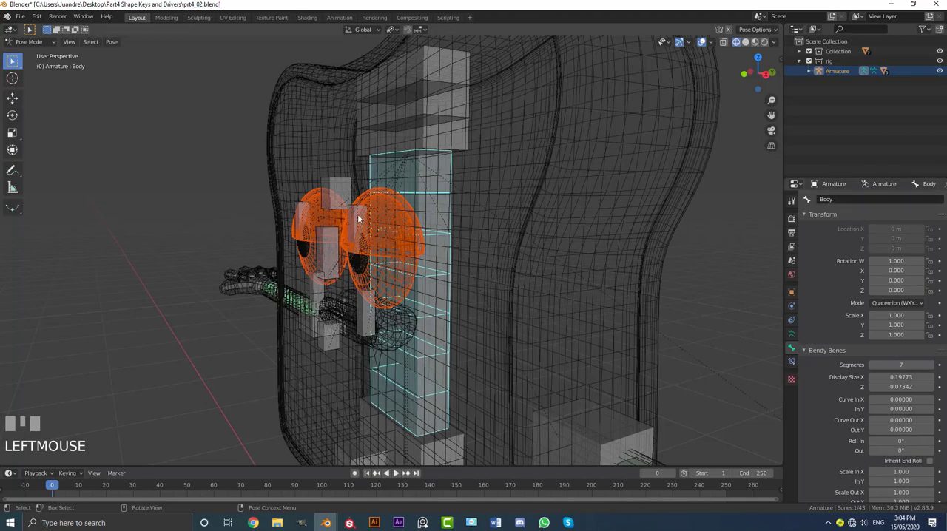
{"action": "middle_click_drag", "start_coordinate": [358, 214], "coordinate": [400, 225]}
{"action": "key", "text": "ctrl+p"}
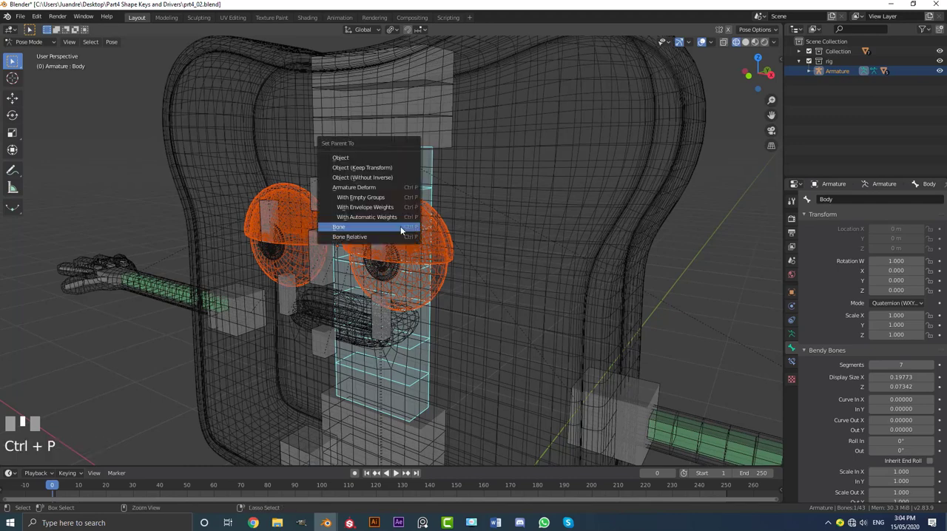
{"action": "left_click", "coordinate": [356, 229]}
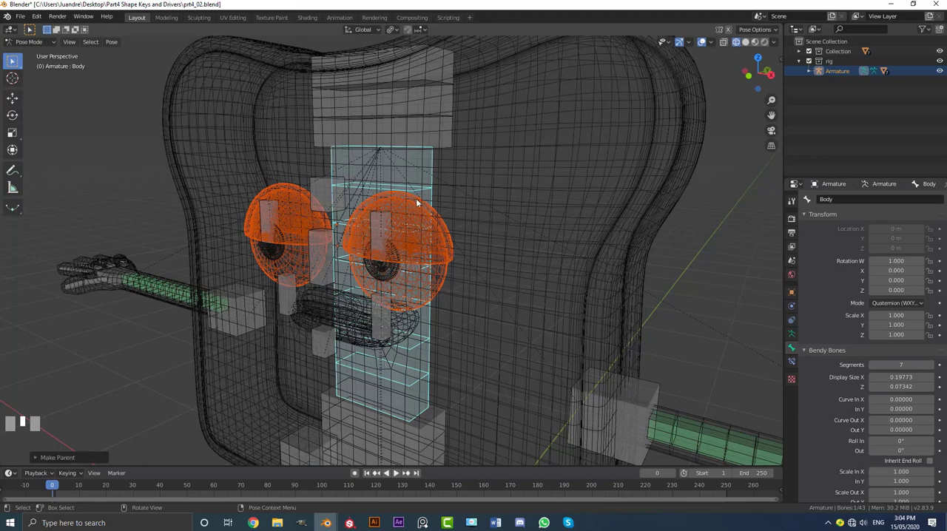
Restore solid shading, select only the armature in Object Mode, and put it back into Pose Mode.
{"action": "key", "text": "z"}
{"action": "left_click", "coordinate": [29, 41]}
{"action": "left_click", "coordinate": [26, 49]}
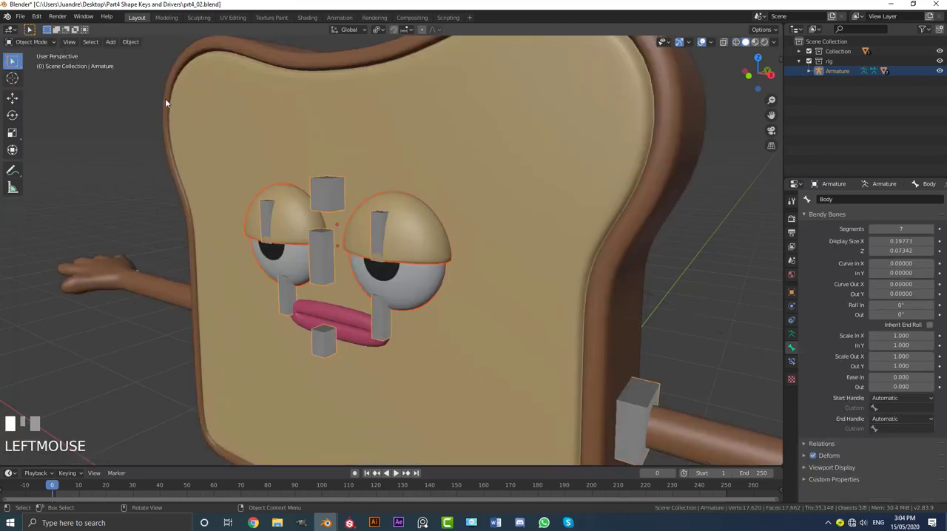
{"action": "scroll", "coordinate": [457, 232], "scroll_direction": "down", "scroll_amount": 5}
{"action": "key", "text": "a"}
{"action": "left_click", "coordinate": [392, 436]}
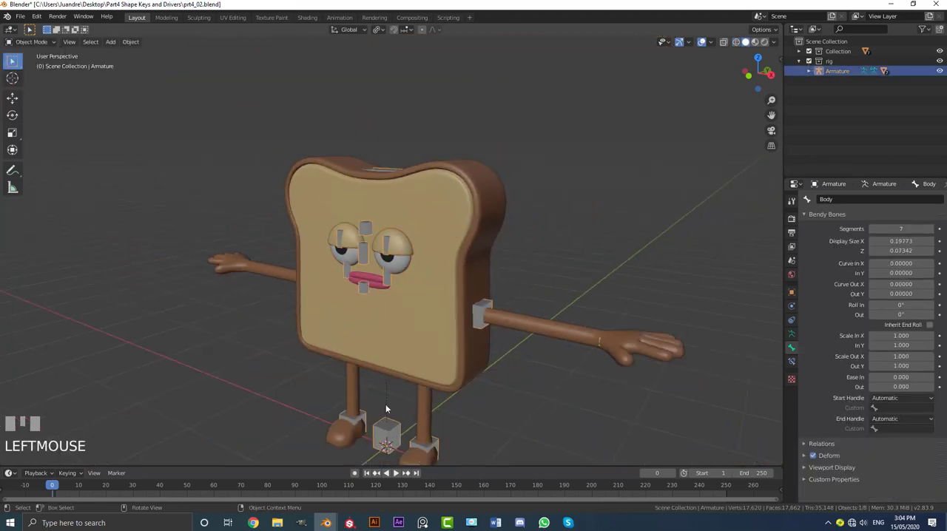
{"action": "left_click", "coordinate": [29, 42]}
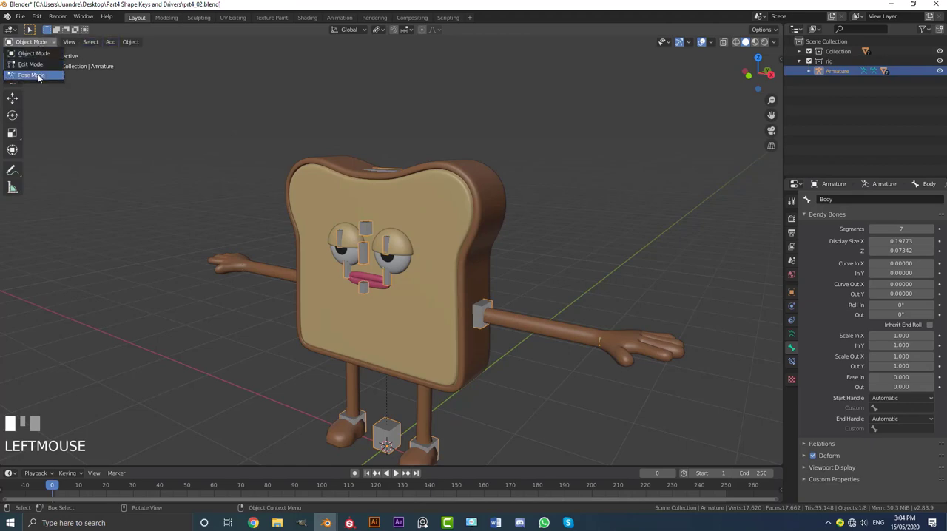
{"action": "left_click", "coordinate": [28, 74]}
Select the Hip bone inside the body using wireframe display, and return to solid shading in the front view.
{"action": "key", "text": "z"}
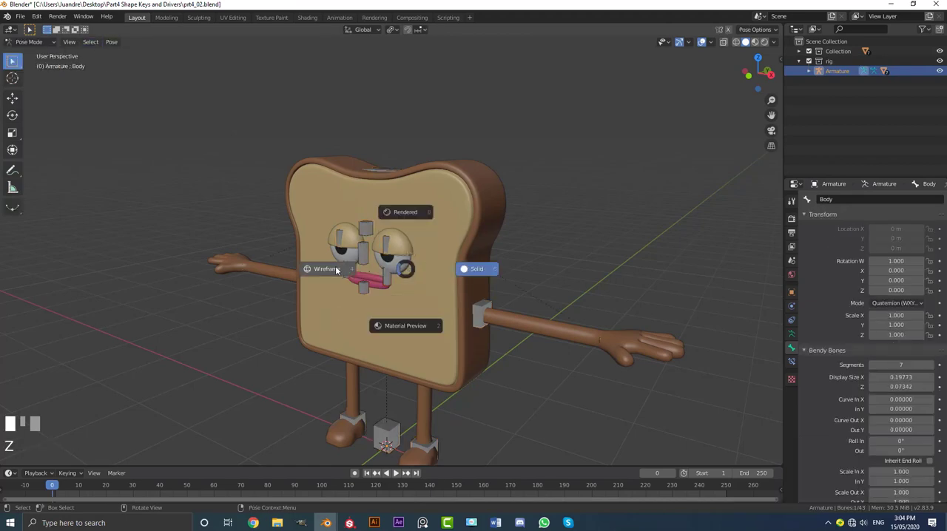
{"action": "left_click", "coordinate": [337, 269]}
{"action": "middle_click_drag", "start_coordinate": [392, 273], "coordinate": [365, 270]}
{"action": "left_click", "coordinate": [401, 337]}
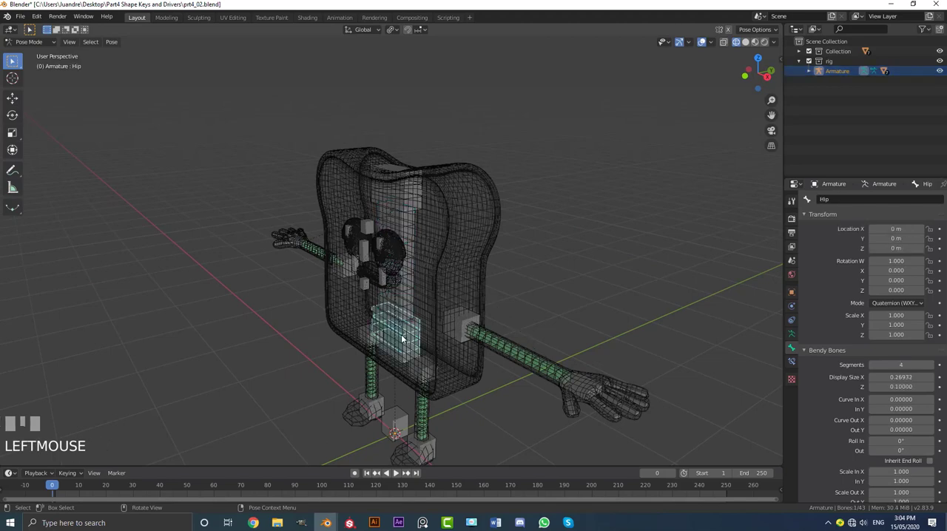
{"action": "key", "text": "KP_1"}
{"action": "key", "text": "z"}
{"action": "left_click", "coordinate": [473, 328]}
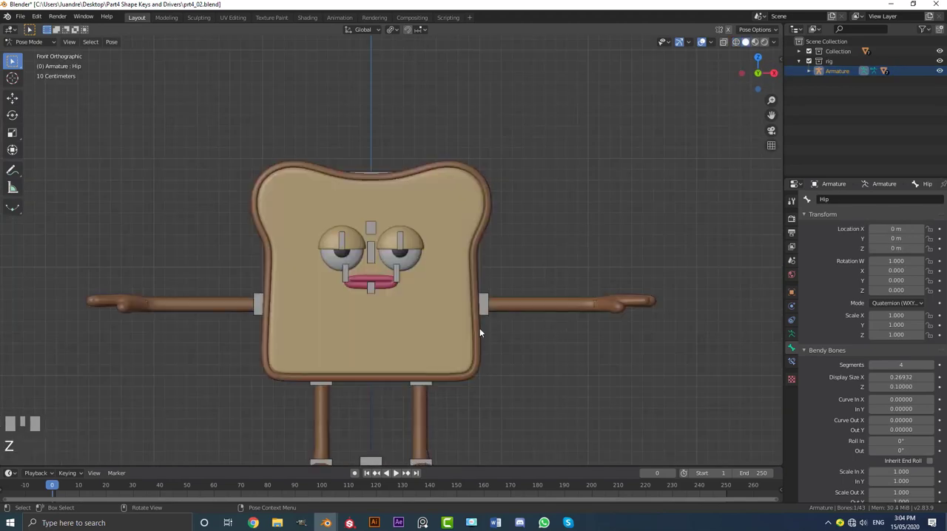
Test the Hip bone by starting a move in the front view and cancelling it.
{"action": "scroll", "coordinate": [479, 327], "scroll_direction": "down", "scroll_amount": 3}
{"action": "middle_click_drag", "start_coordinate": [479, 328], "coordinate": [442, 321], "text": "shift"}
{"action": "scroll", "coordinate": [427, 313], "scroll_direction": "up", "scroll_amount": 2}
{"action": "scroll", "coordinate": [386, 310], "scroll_direction": "up", "scroll_amount": 3}
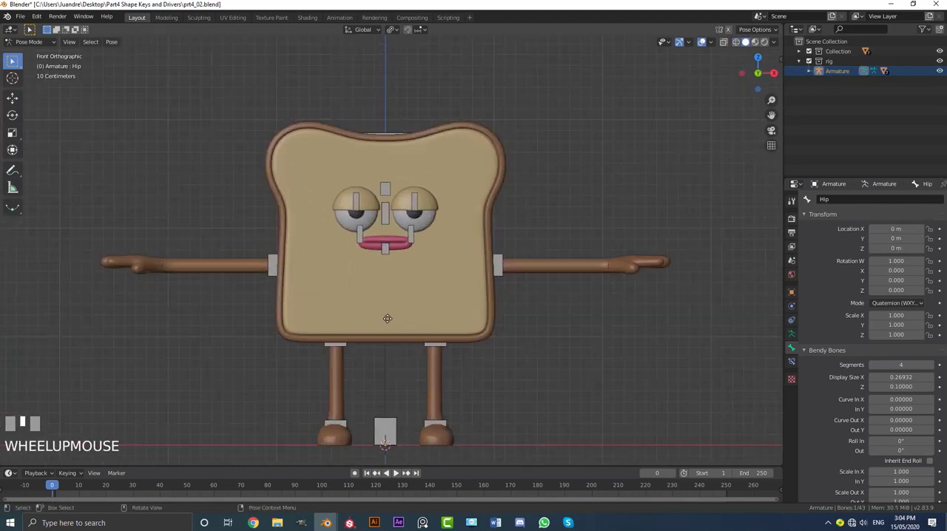
{"action": "key", "text": "g"}
{"action": "right_click", "coordinate": [386, 304]}
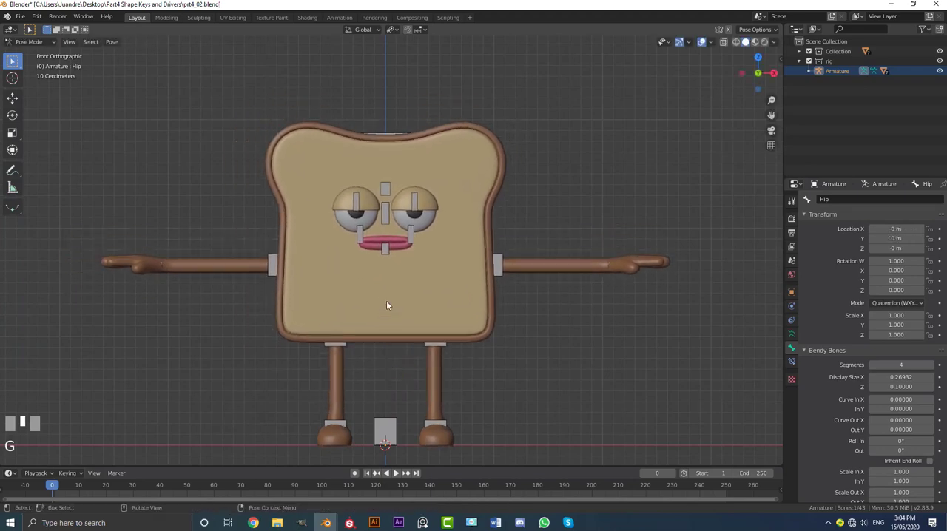
Test moving and rotating the Hip bone in the right side view, cancelling both transforms.
{"action": "key", "text": "KP_3"}
{"action": "scroll", "coordinate": [384, 300], "scroll_direction": "up", "scroll_amount": 2}
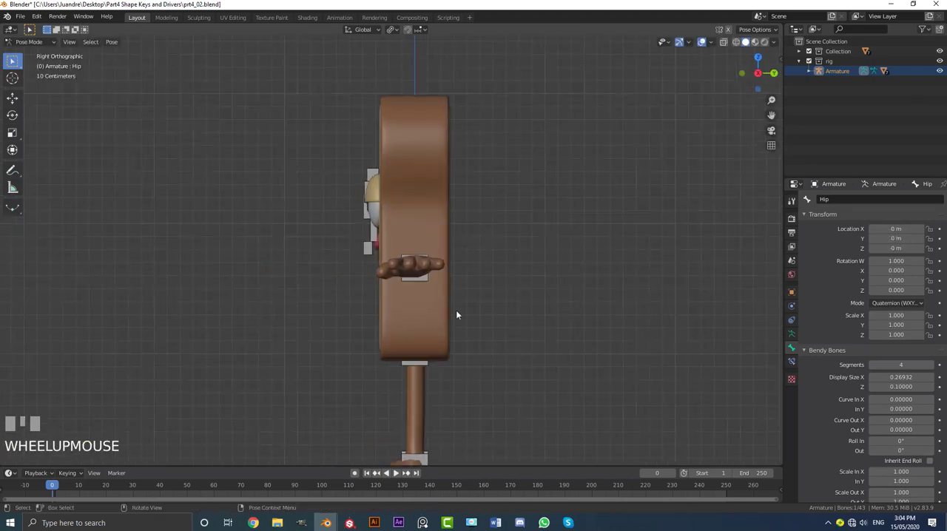
{"action": "key", "text": "g"}
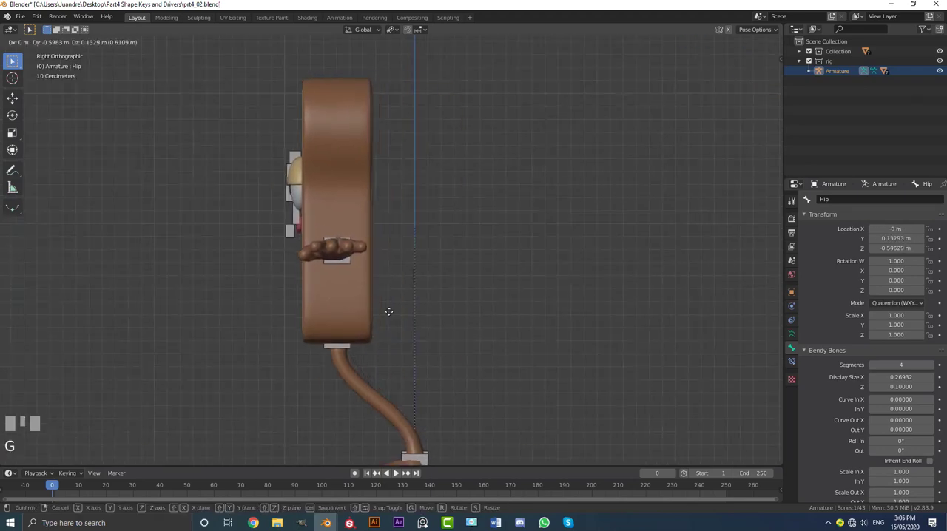
{"action": "right_click", "coordinate": [433, 347]}
{"action": "middle_click_drag", "start_coordinate": [433, 347], "coordinate": [477, 222], "text": "shift"}
{"action": "key", "text": "r"}
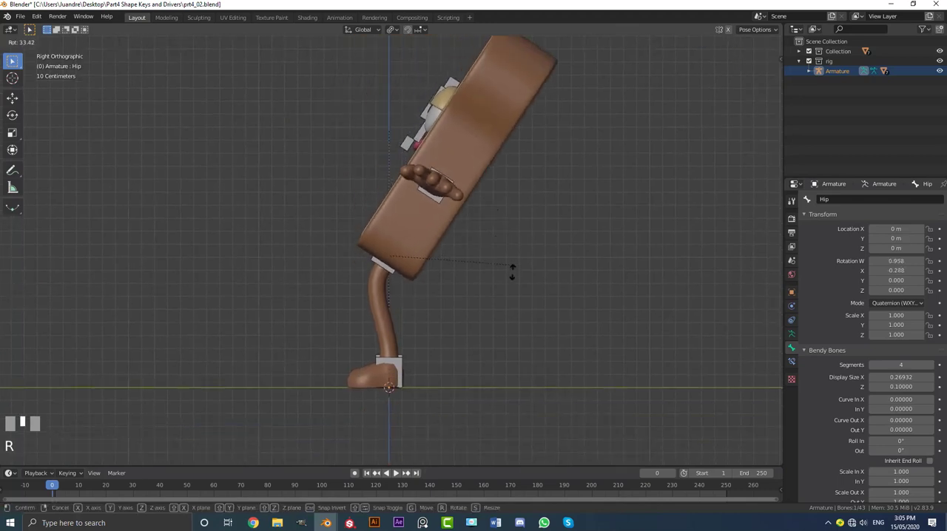
{"action": "right_click", "coordinate": [390, 141]}
Select the Body bone using wireframe display, return to solid shading, and rotate the bone freely to test the face parts.
{"action": "left_click", "coordinate": [387, 130]}
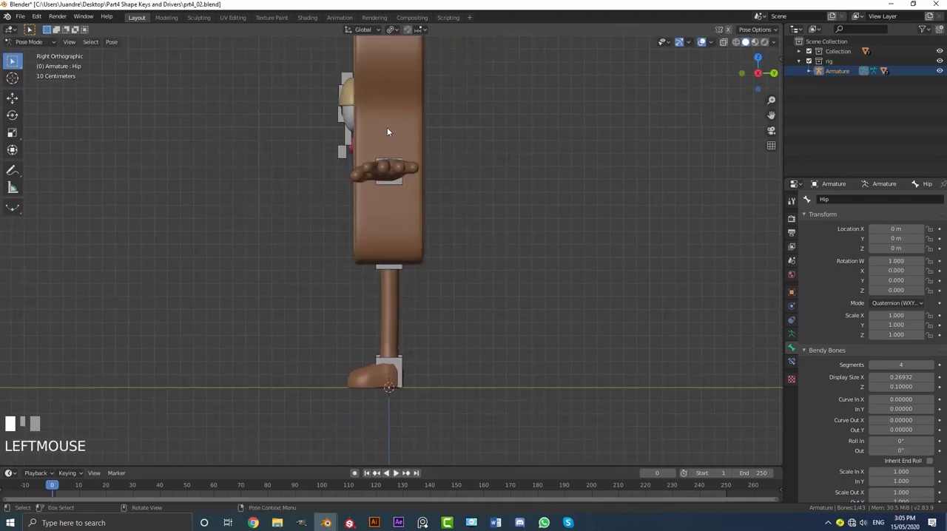
{"action": "key", "text": "z"}
{"action": "scroll", "coordinate": [364, 129], "scroll_direction": "up", "scroll_amount": 1}
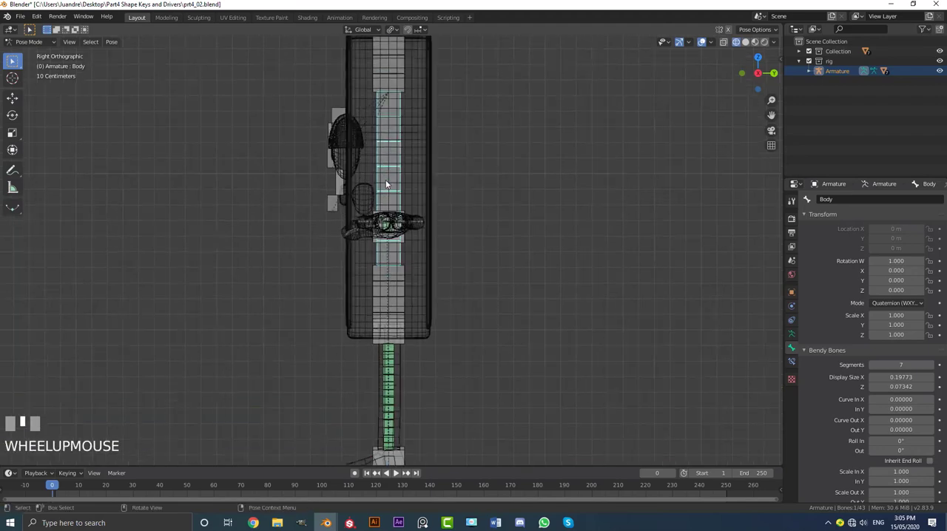
{"action": "key", "text": "z"}
{"action": "left_click", "coordinate": [454, 180]}
{"action": "middle_click_drag", "start_coordinate": [414, 182], "coordinate": [436, 238], "text": "shift"}
{"action": "middle_click_drag", "start_coordinate": [508, 208], "coordinate": [496, 192]}
{"action": "key", "text": "r"}
{"action": "key", "text": "r"}
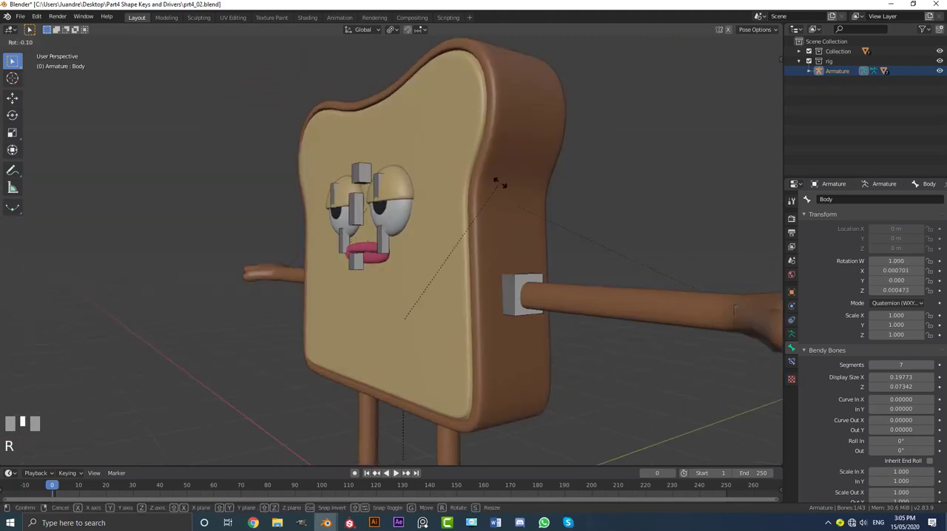
{"action": "key", "text": "r"}
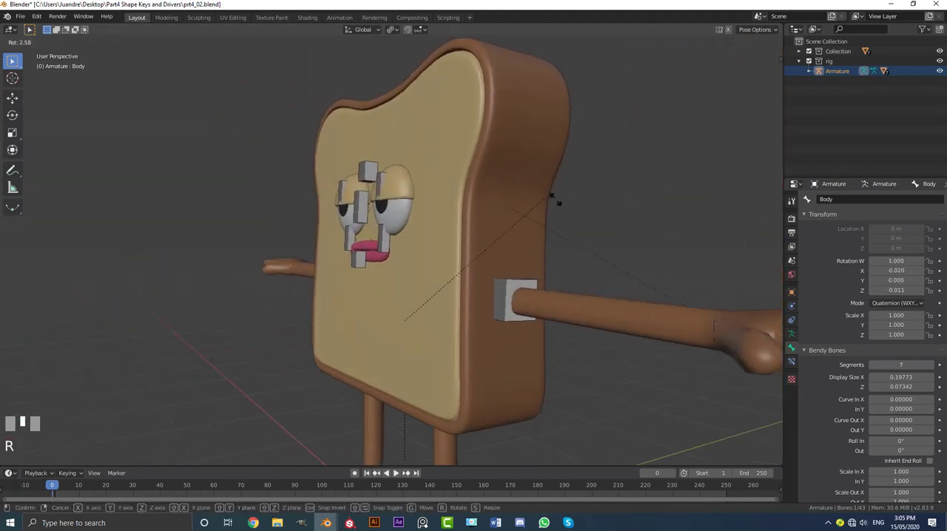
{"action": "left_click", "coordinate": [573, 239]}
{"action": "middle_click_drag", "start_coordinate": [467, 215], "coordinate": [490, 159]}
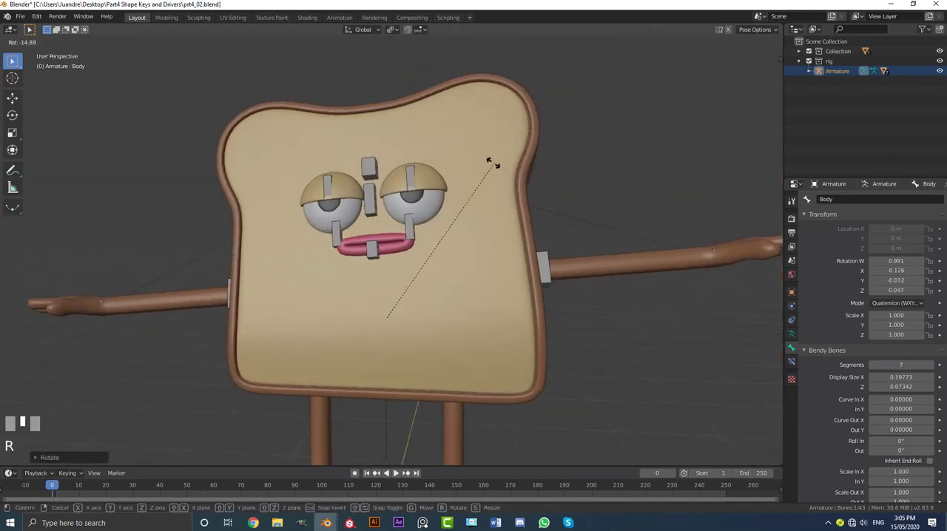
Test moving the CON base bone and the CON_Foot.L bone, cancelling each move.
{"action": "scroll", "coordinate": [478, 306], "scroll_direction": "down", "scroll_amount": 5}
{"action": "middle_click_drag", "start_coordinate": [444, 361], "coordinate": [397, 353]}
{"action": "scroll", "coordinate": [439, 314], "scroll_direction": "up", "scroll_amount": 3}
{"action": "left_click", "coordinate": [415, 316]}
{"action": "scroll", "coordinate": [417, 285], "scroll_direction": "down", "scroll_amount": 3}
{"action": "key", "text": "g"}
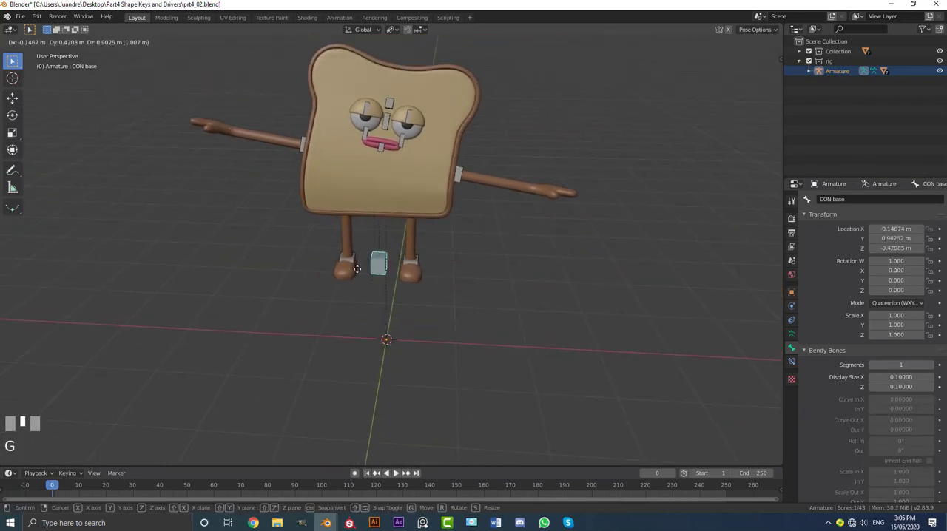
{"action": "right_click", "coordinate": [394, 346]}
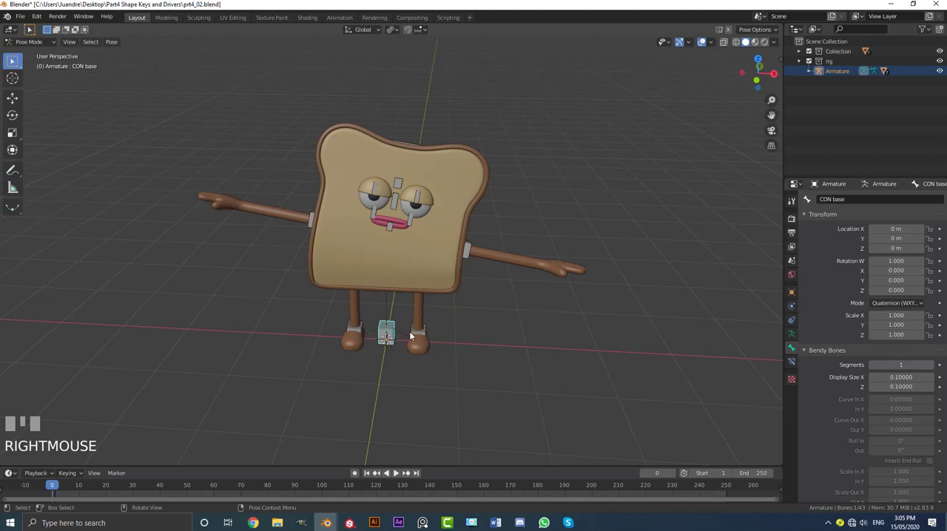
{"action": "left_click", "coordinate": [410, 337]}
{"action": "key", "text": "g"}
{"action": "right_click", "coordinate": [477, 257]}
Select all bones in wireframe display, run Clear Pose Transforms on them, and return to solid shading.
{"action": "middle_click_drag", "start_coordinate": [476, 256], "coordinate": [418, 233]}
{"action": "scroll", "coordinate": [399, 234], "scroll_direction": "up", "scroll_amount": 3}
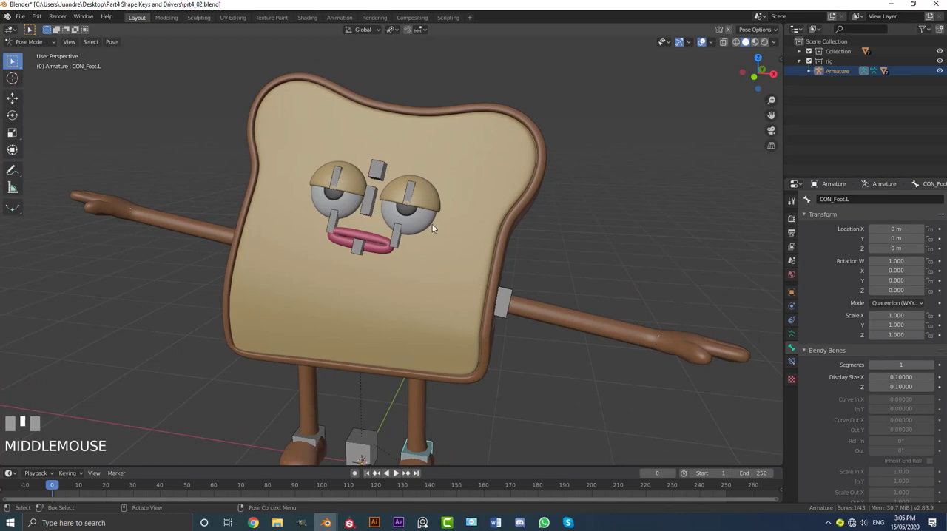
{"action": "key", "text": "z"}
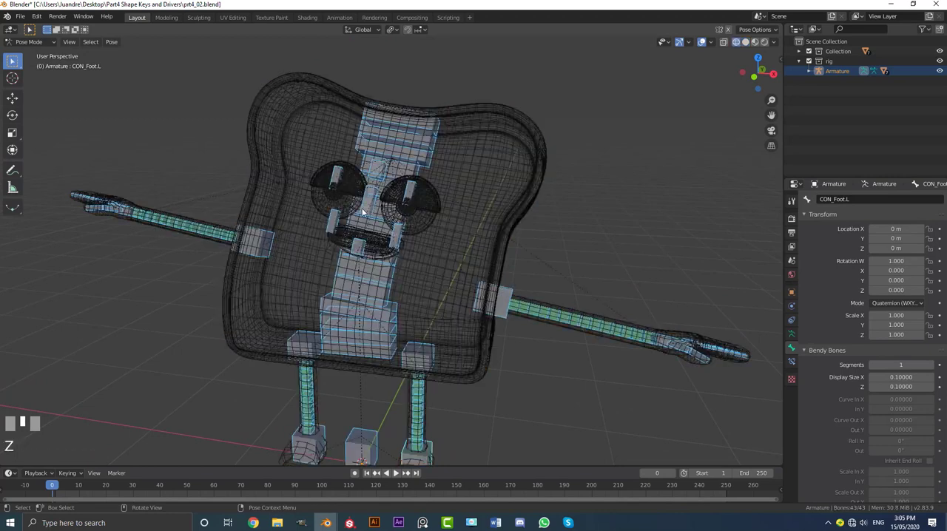
{"action": "key", "text": "F3"}
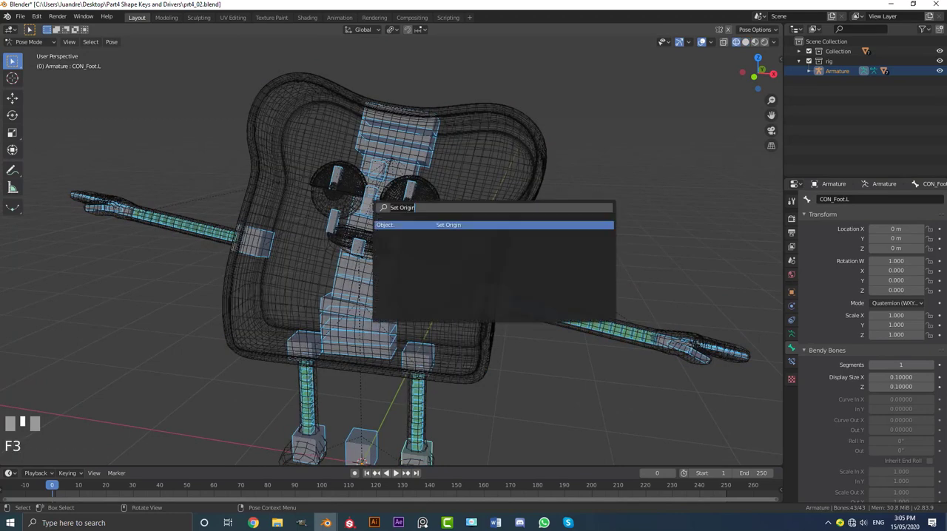
{"action": "type", "text": "clear"}
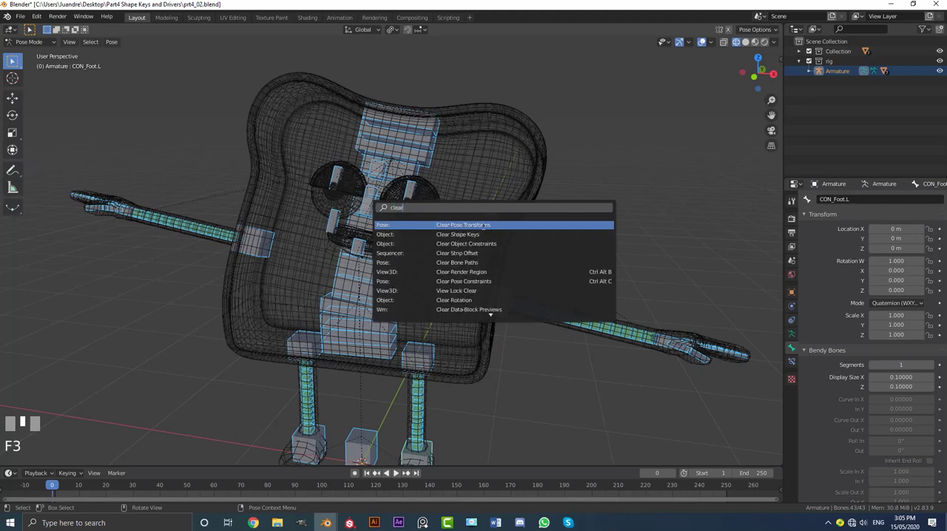
{"action": "left_click", "coordinate": [479, 225]}
{"action": "mouse_move", "coordinate": [539, 233]}
{"action": "middle_mouse_down"}
{"action": "mouse_move", "coordinate": [417, 278]}
{"action": "mouse_move", "coordinate": [463, 294]}
{"action": "mouse_move", "coordinate": [495, 277]}
{"action": "middle_mouse_up"}
{"action": "key", "text": "z"}
{"action": "left_click", "coordinate": [553, 258]}
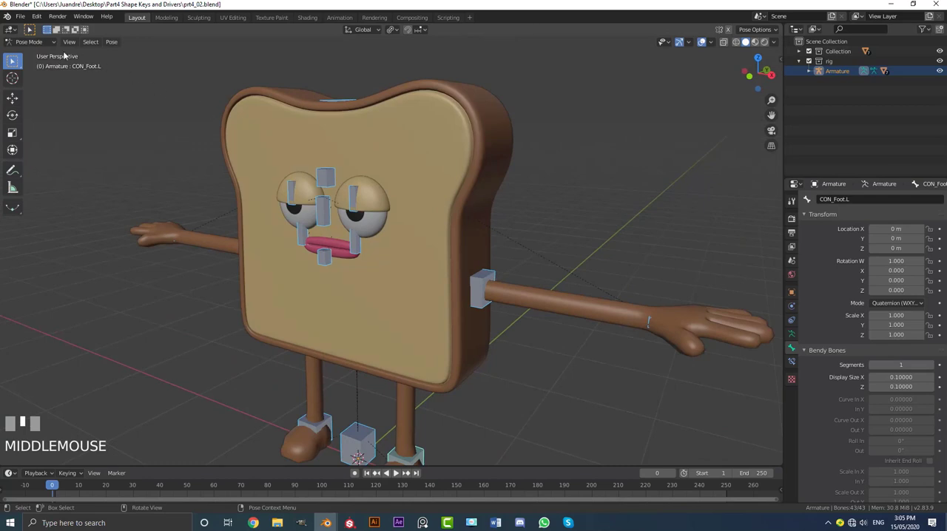
Switch the armature to Object Mode and deselect it, with the view framed on the face.
{"action": "left_click", "coordinate": [30, 43]}
{"action": "left_click", "coordinate": [29, 30]}
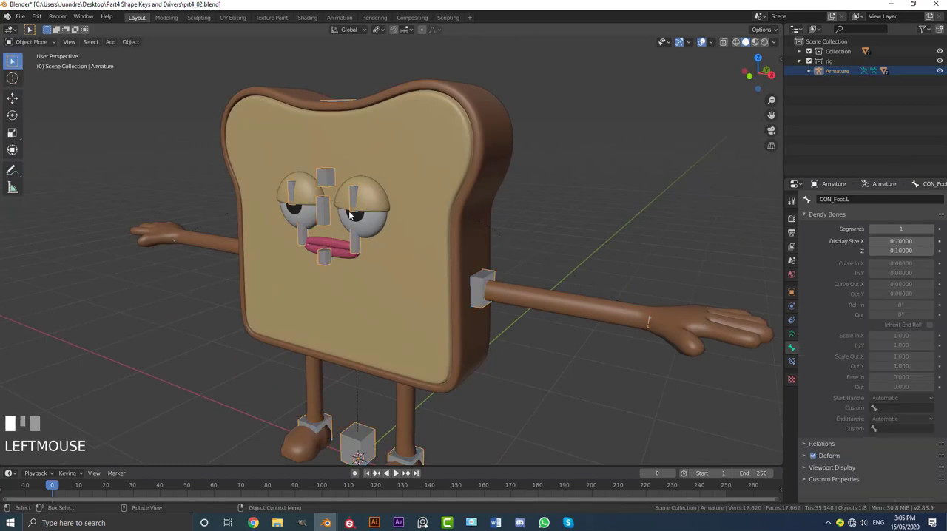
{"action": "key", "text": "KP_1"}
{"action": "key", "text": "alt+a"}
{"action": "scroll", "coordinate": [386, 248], "scroll_direction": "up", "scroll_amount": 2}
{"action": "middle_click_drag", "start_coordinate": [451, 264], "coordinate": [433, 222], "text": "shift"}
{"action": "left_click", "coordinate": [446, 267]}
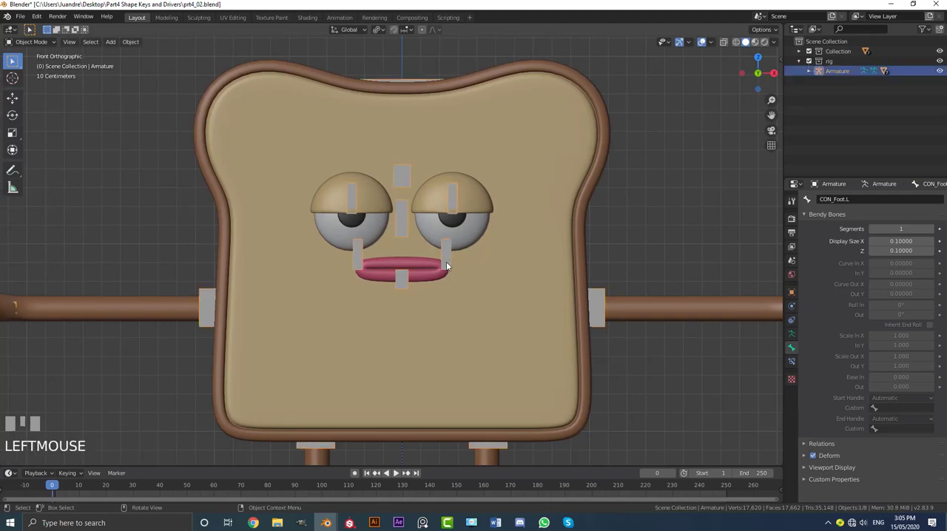
{"action": "scroll", "coordinate": [451, 270], "scroll_direction": "up", "scroll_amount": 2}
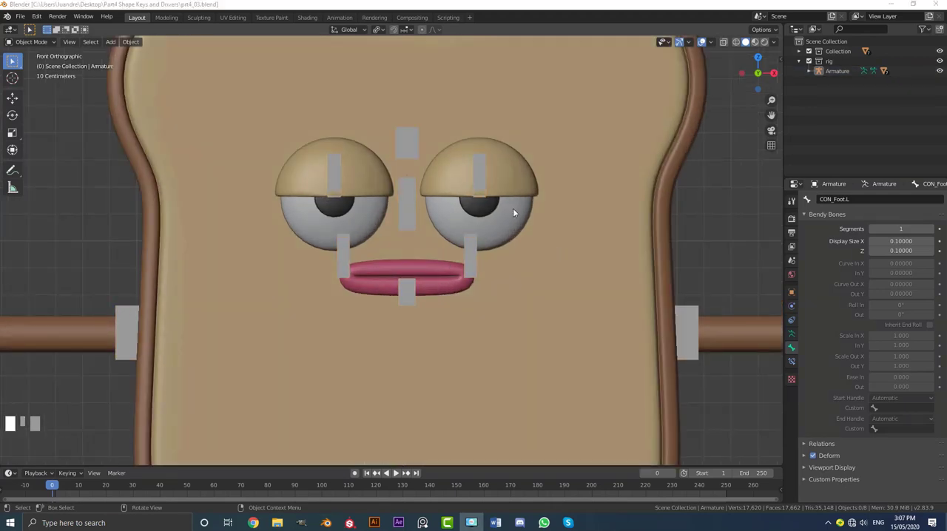
{"action": "middle_click_drag", "start_coordinate": [513, 207], "coordinate": [443, 185]}
{"action": "scroll", "coordinate": [406, 172], "scroll_direction": "down", "scroll_amount": 2}
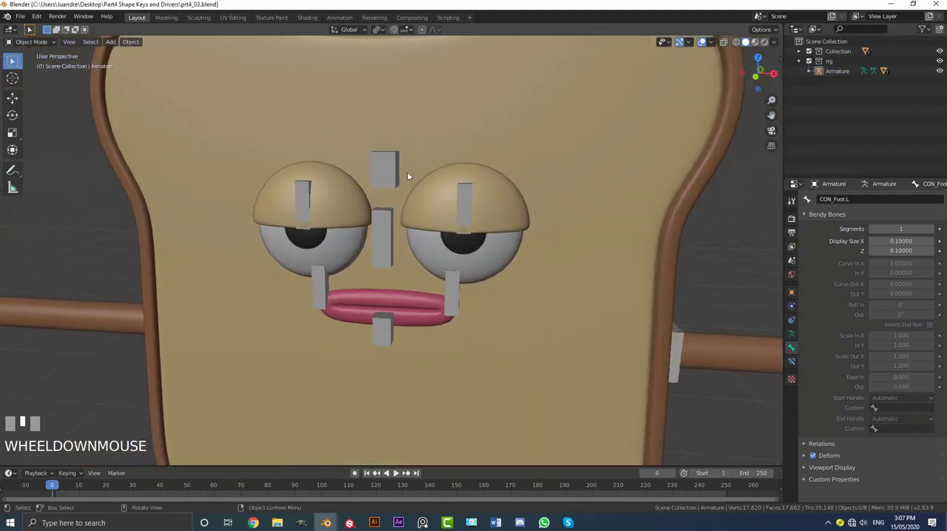
Select the armature and turn on Axes in its viewport display settings.
{"action": "left_click", "coordinate": [391, 167]}
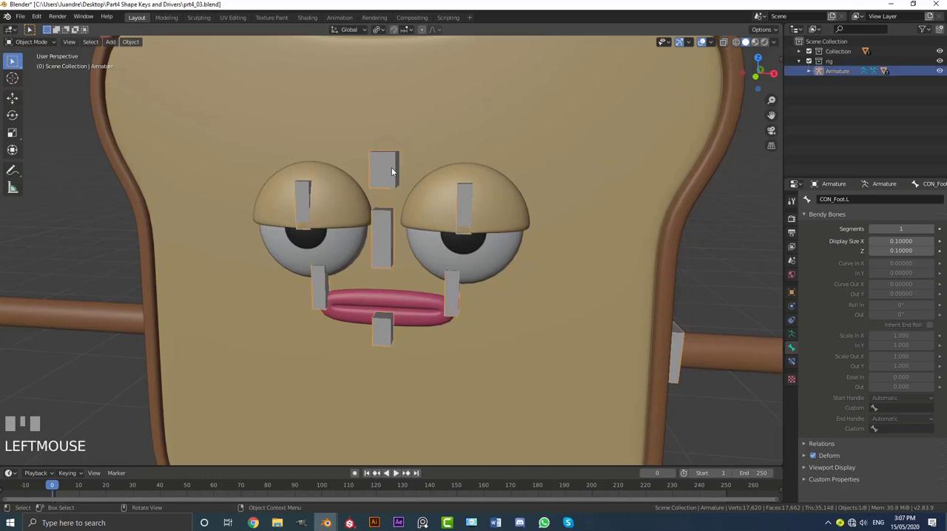
{"action": "left_click", "coordinate": [791, 334]}
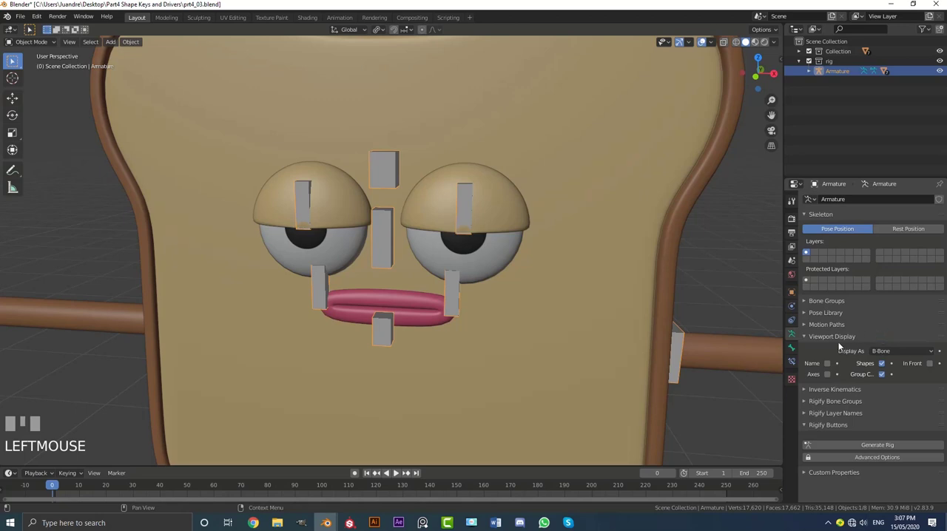
{"action": "left_click", "coordinate": [827, 375]}
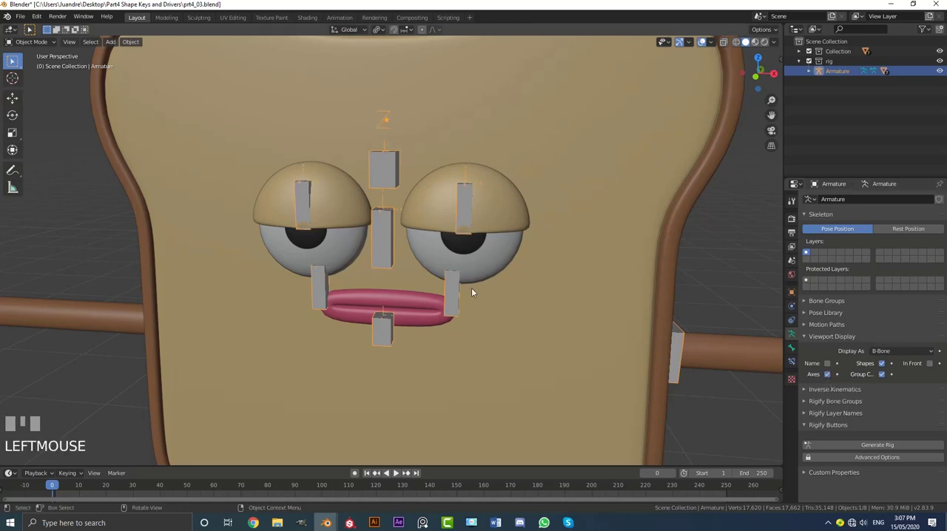
Examine the axis orientation of the bones around the mouth and eyes.
{"action": "middle_click_drag", "start_coordinate": [471, 288], "coordinate": [497, 309]}
{"action": "scroll", "coordinate": [368, 270], "scroll_direction": "up", "scroll_amount": 5}
{"action": "middle_click_drag", "start_coordinate": [368, 269], "coordinate": [359, 232], "text": "shift"}
{"action": "scroll", "coordinate": [380, 188], "scroll_direction": "up", "scroll_amount": 3}
{"action": "scroll", "coordinate": [321, 224], "scroll_direction": "up", "scroll_amount": 2}
{"action": "scroll", "coordinate": [316, 250], "scroll_direction": "up", "scroll_amount": 3}
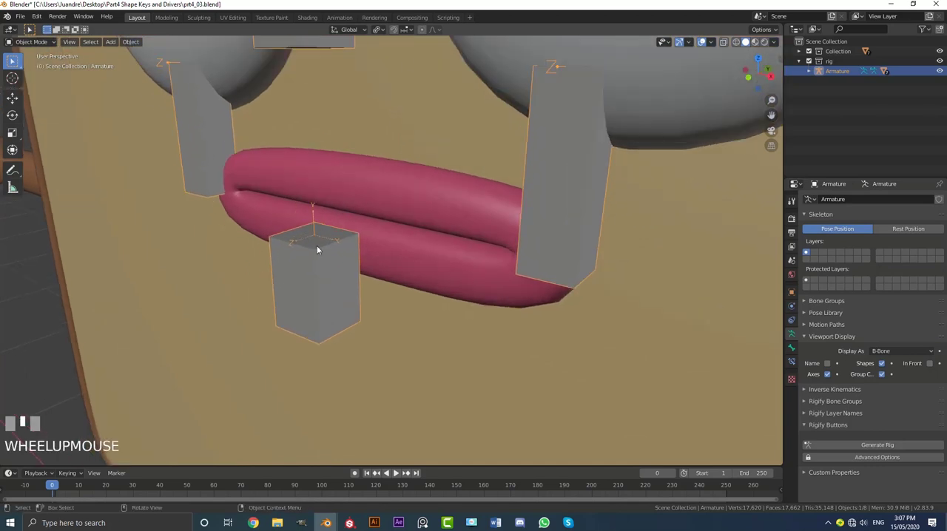
{"action": "scroll", "coordinate": [318, 237], "scroll_direction": "down", "scroll_amount": 3}
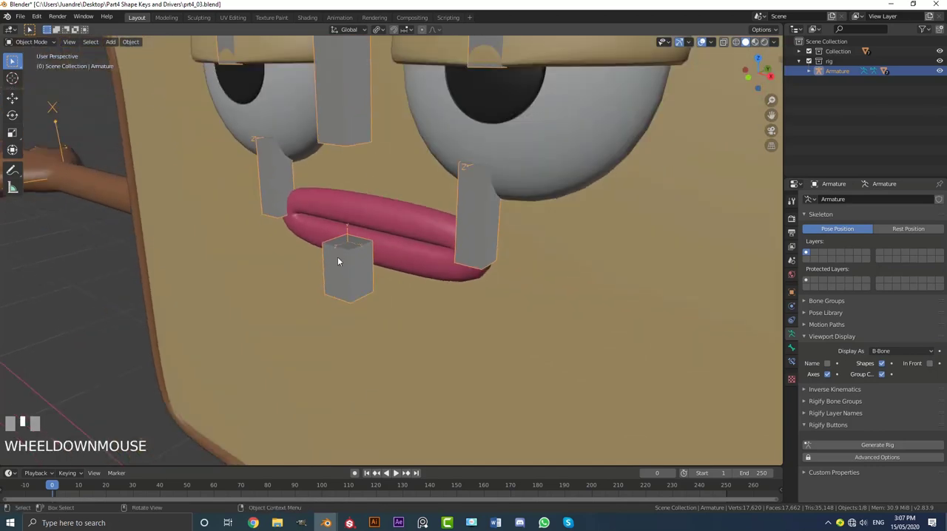
{"action": "scroll", "coordinate": [392, 256], "scroll_direction": "down", "scroll_amount": 1}
{"action": "scroll", "coordinate": [401, 255], "scroll_direction": "down", "scroll_amount": 2}
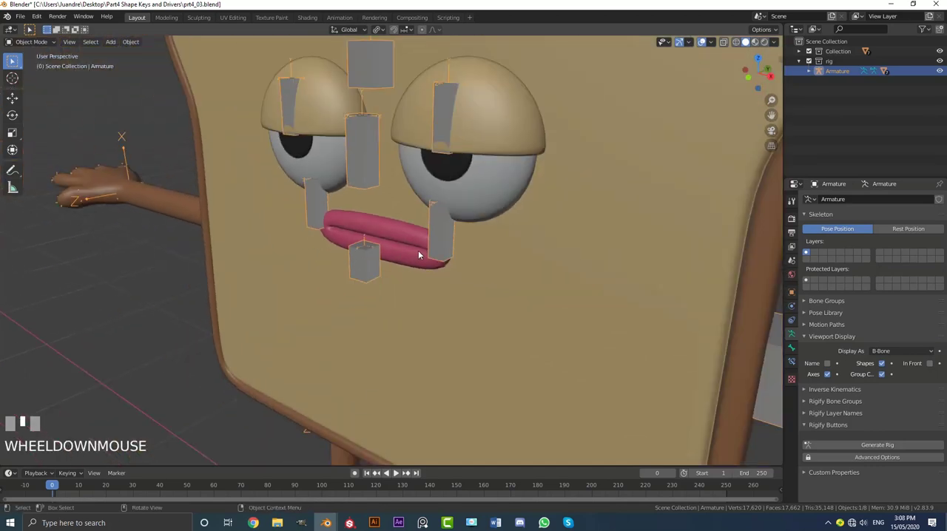
{"action": "scroll", "coordinate": [419, 253], "scroll_direction": "down", "scroll_amount": 5}
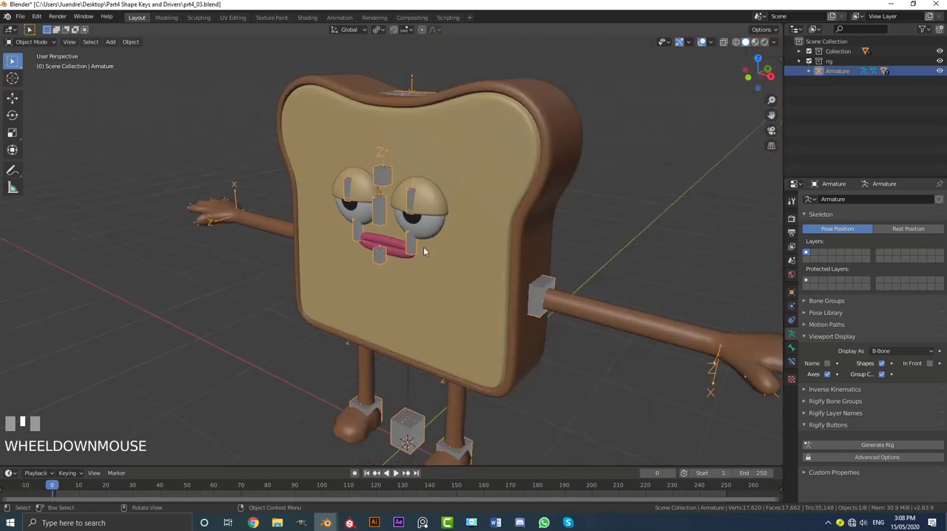
Select the bread body and add a driver to the value of its Mouth Open shape key, working from the front view.
{"action": "left_click", "coordinate": [536, 110]}
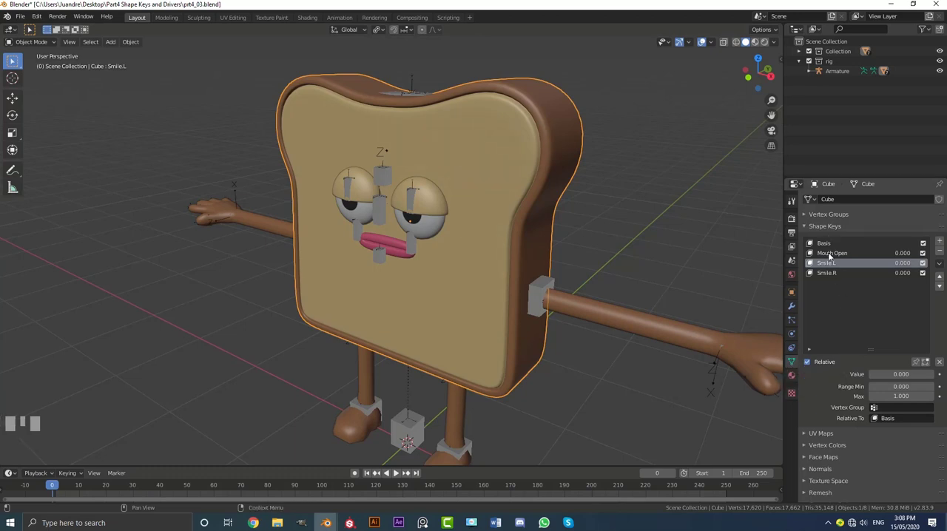
{"action": "middle_click_drag", "start_coordinate": [570, 211], "coordinate": [405, 191]}
{"action": "scroll", "coordinate": [427, 247], "scroll_direction": "up", "scroll_amount": 2}
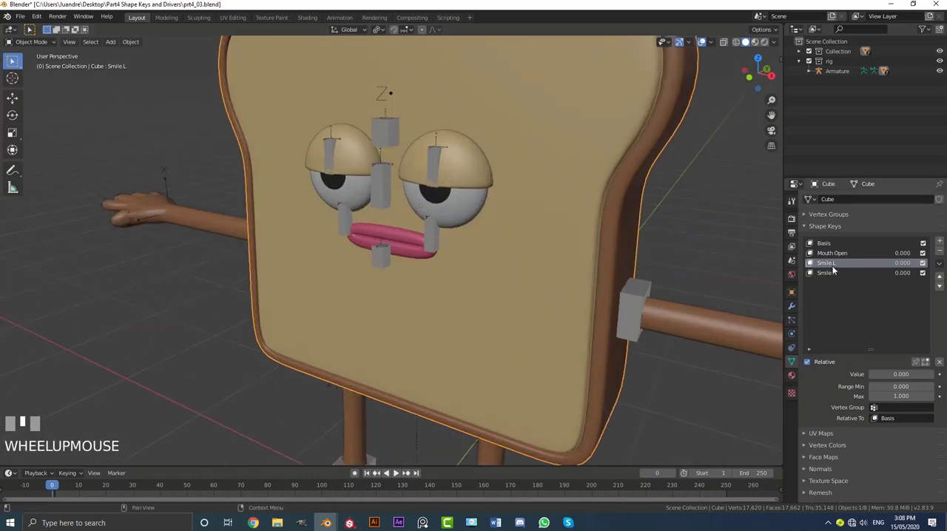
{"action": "key", "text": "KP_1"}
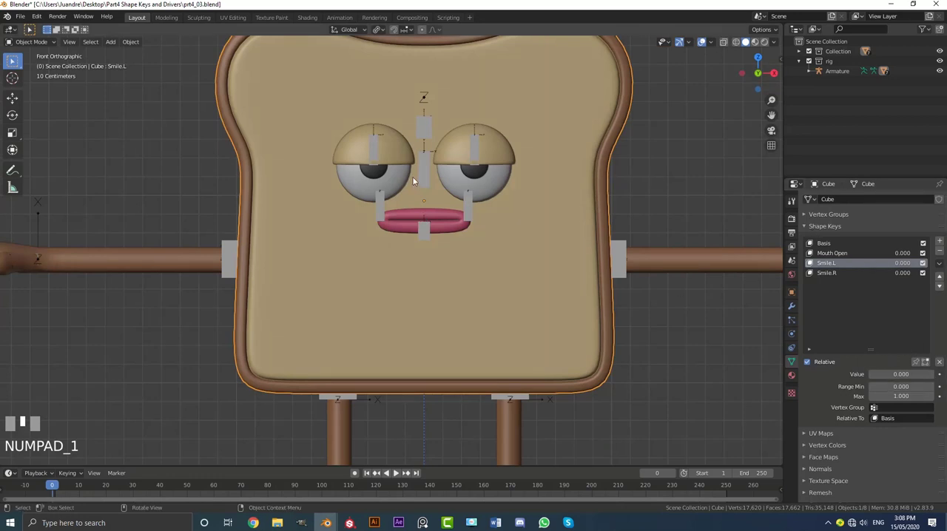
{"action": "scroll", "coordinate": [417, 239], "scroll_direction": "up", "scroll_amount": 3}
{"action": "scroll", "coordinate": [432, 221], "scroll_direction": "up", "scroll_amount": 1}
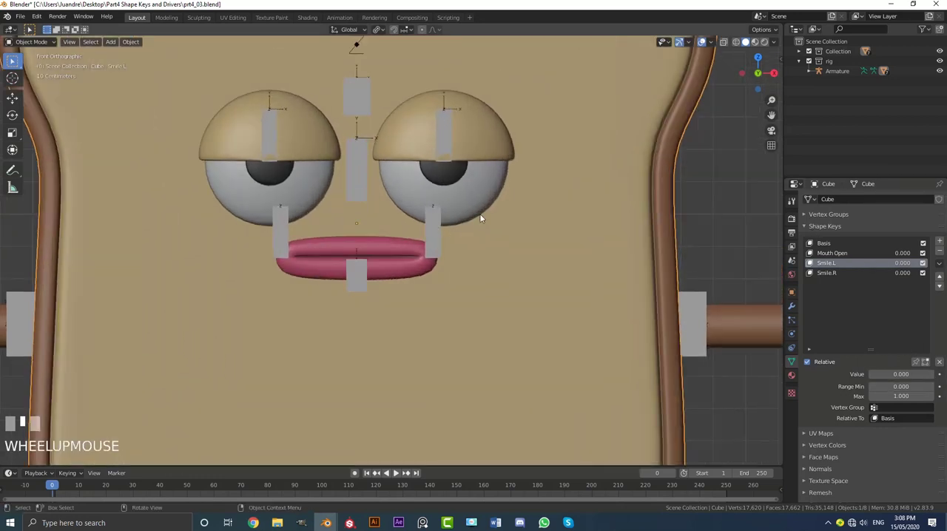
{"action": "left_click", "coordinate": [840, 253]}
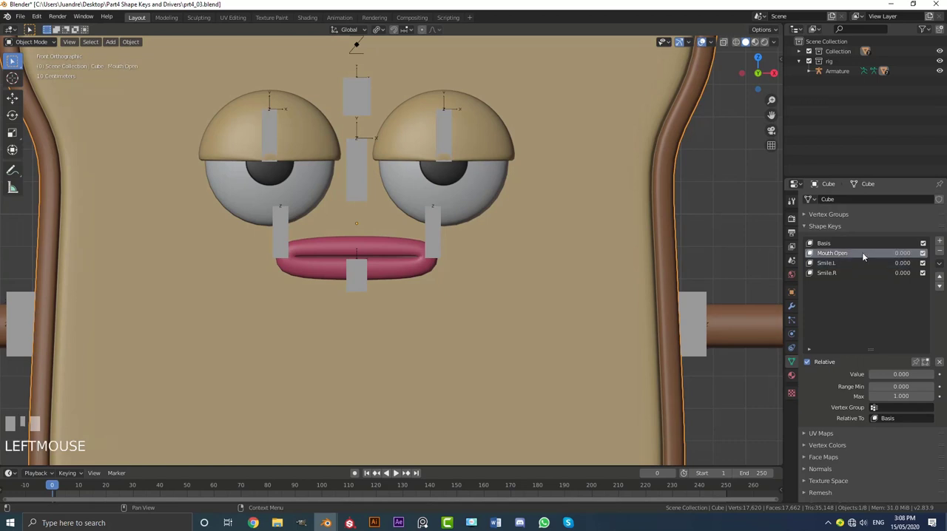
{"action": "right_click", "coordinate": [902, 255]}
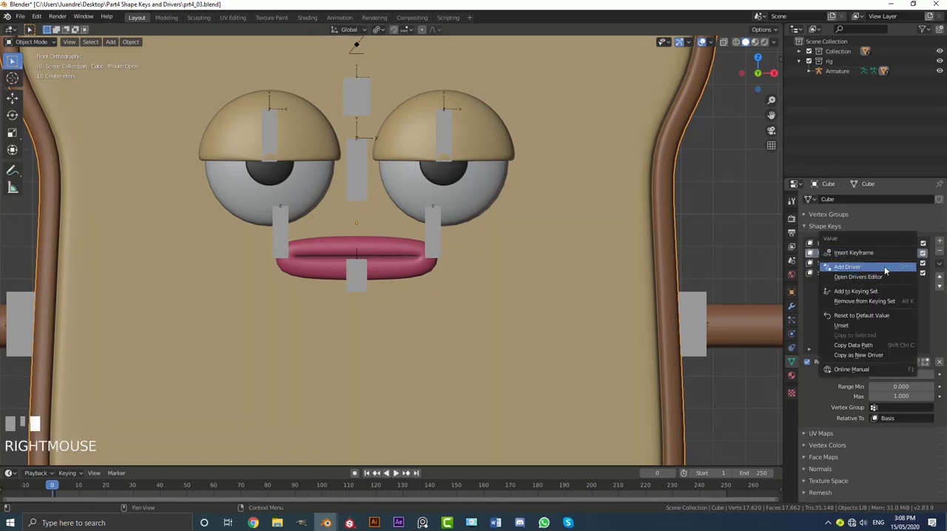
{"action": "left_click", "coordinate": [885, 267]}
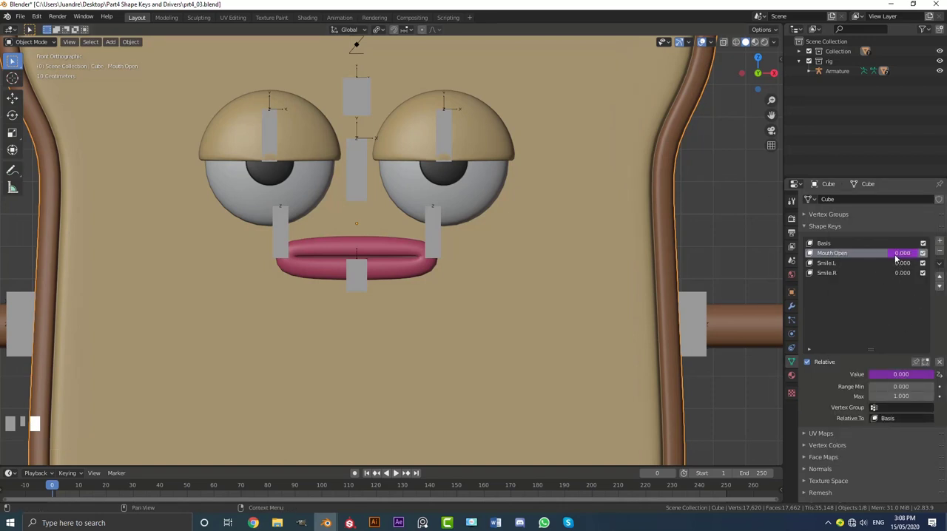
Open the Drivers Editor for the Mouth Open shape key and select its Value (Mouth Open) driver curve.
{"action": "right_click", "coordinate": [901, 255]}
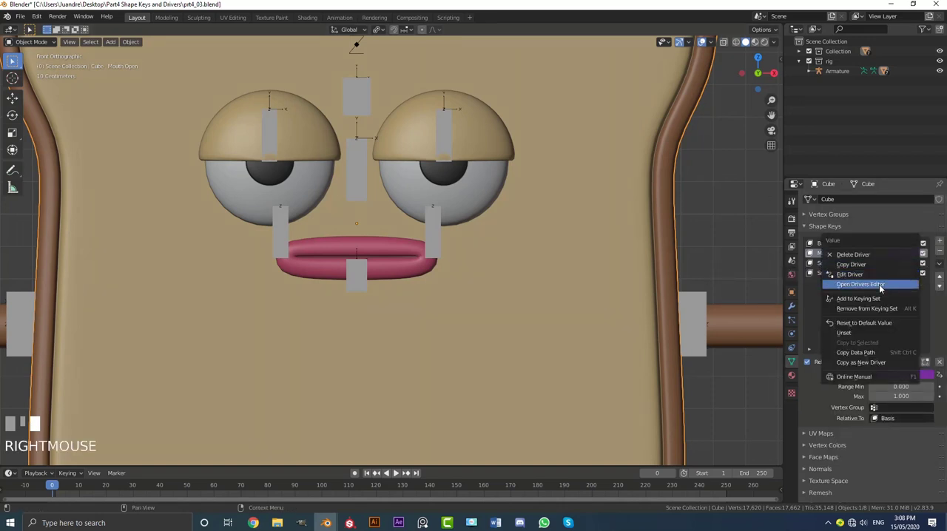
{"action": "left_click", "coordinate": [883, 285]}
{"action": "left_click_drag", "start_coordinate": [812, 153], "coordinate": [658, 117]}
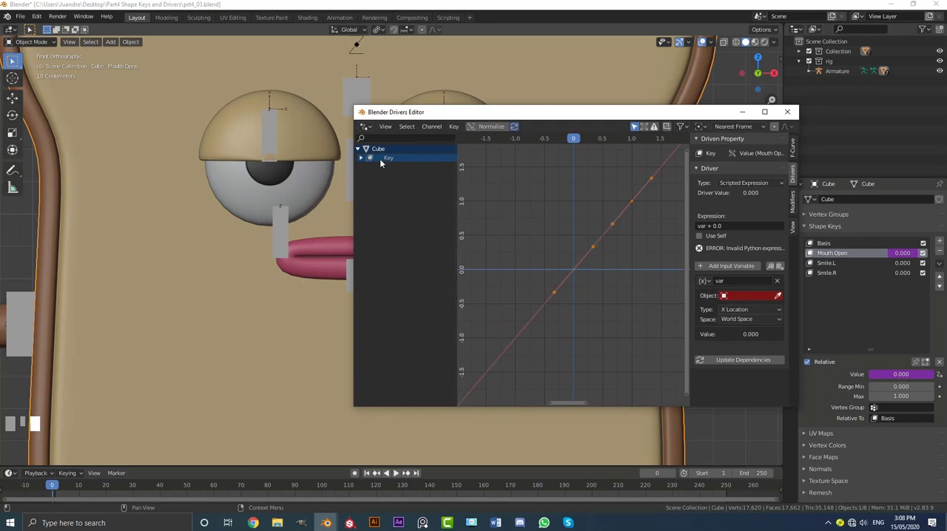
{"action": "left_click_drag", "start_coordinate": [431, 114], "coordinate": [527, 90]}
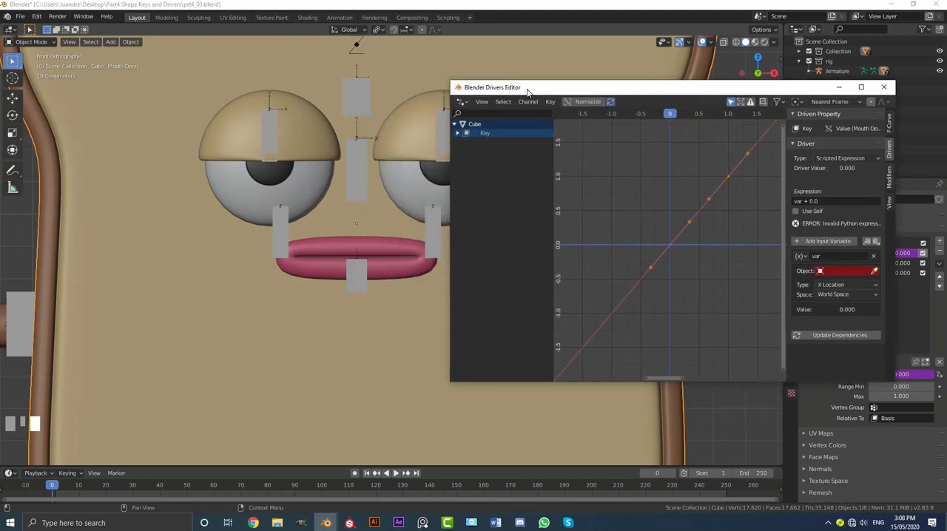
{"action": "left_click", "coordinate": [485, 134]}
{"action": "left_click", "coordinate": [457, 133]}
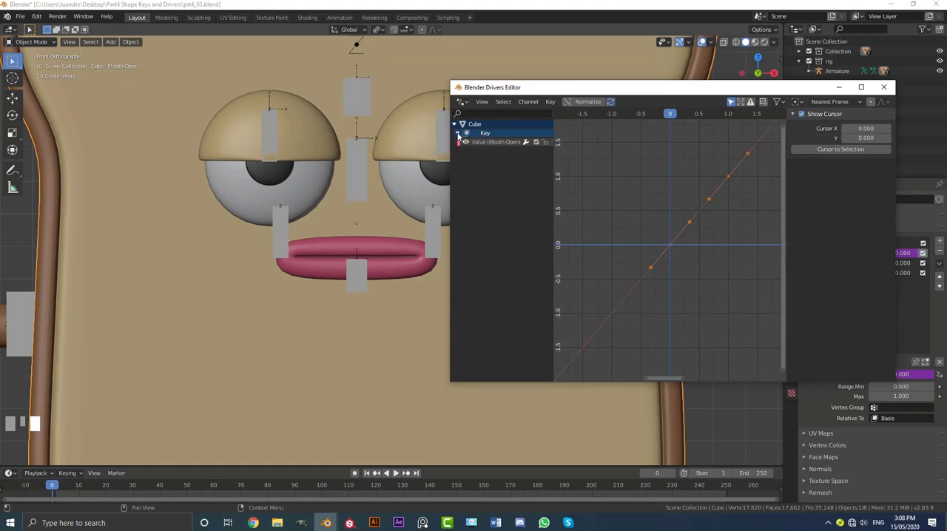
{"action": "left_click", "coordinate": [495, 143]}
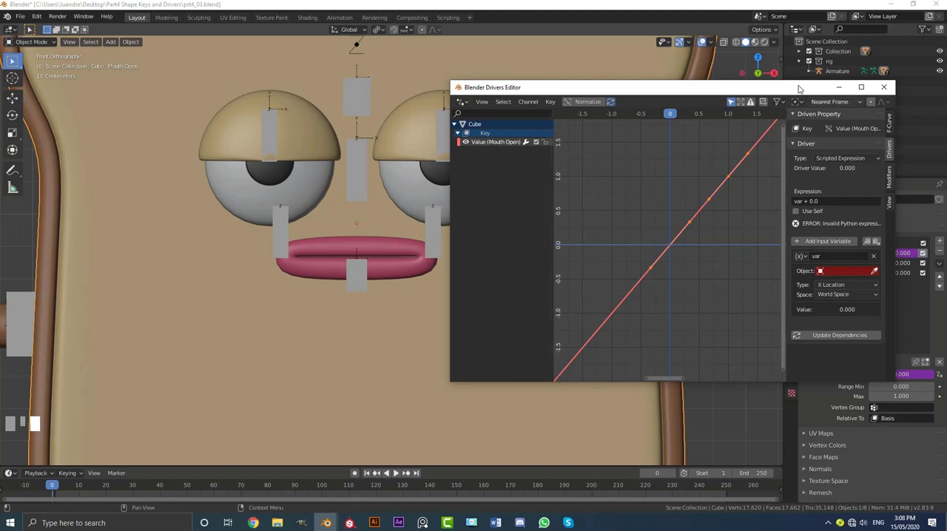
Set the Mouth Open driver's type to Averaged Value and its variable's target object to Armature.
{"action": "left_click_drag", "start_coordinate": [814, 87], "coordinate": [781, 82]}
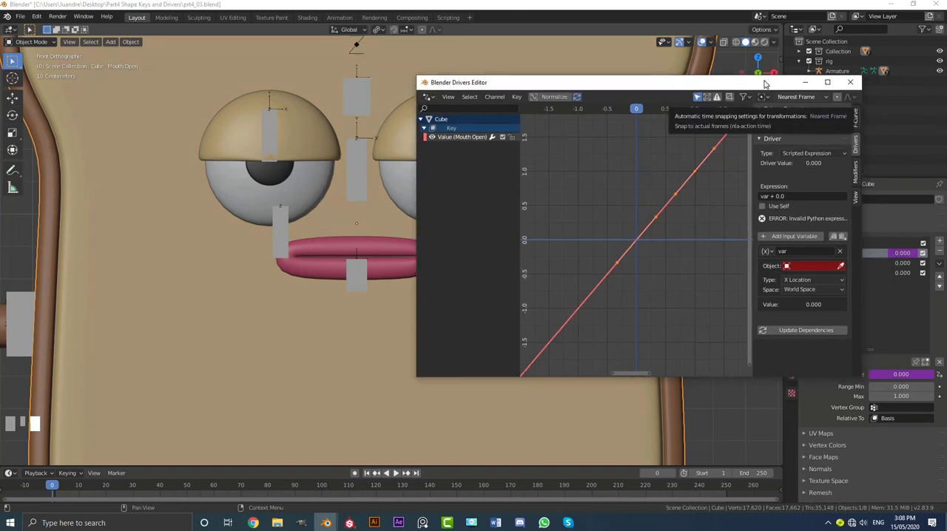
{"action": "left_click", "coordinate": [789, 154]}
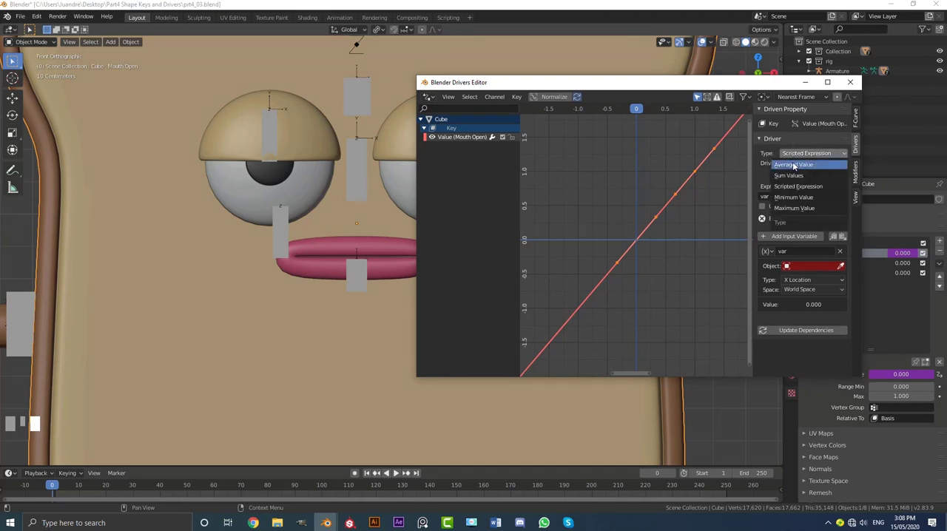
{"action": "left_click", "coordinate": [793, 165]}
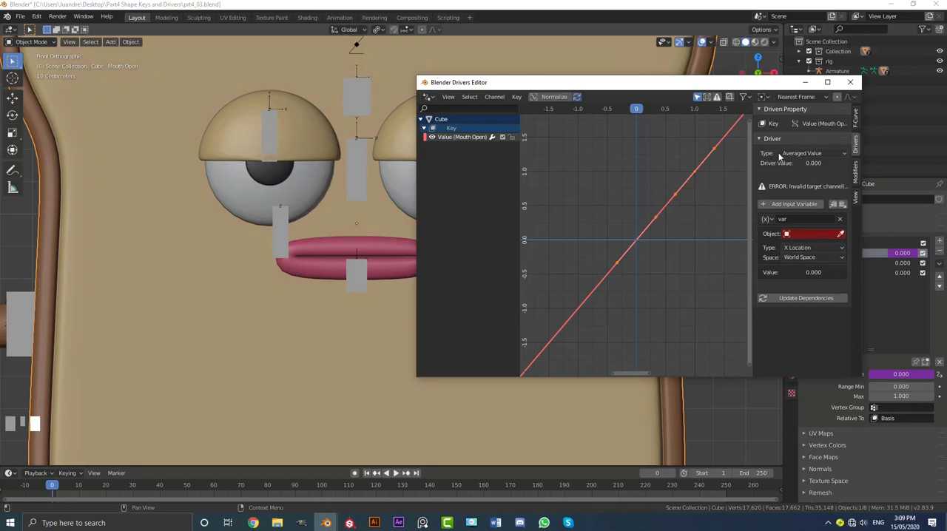
{"action": "left_click", "coordinate": [798, 235]}
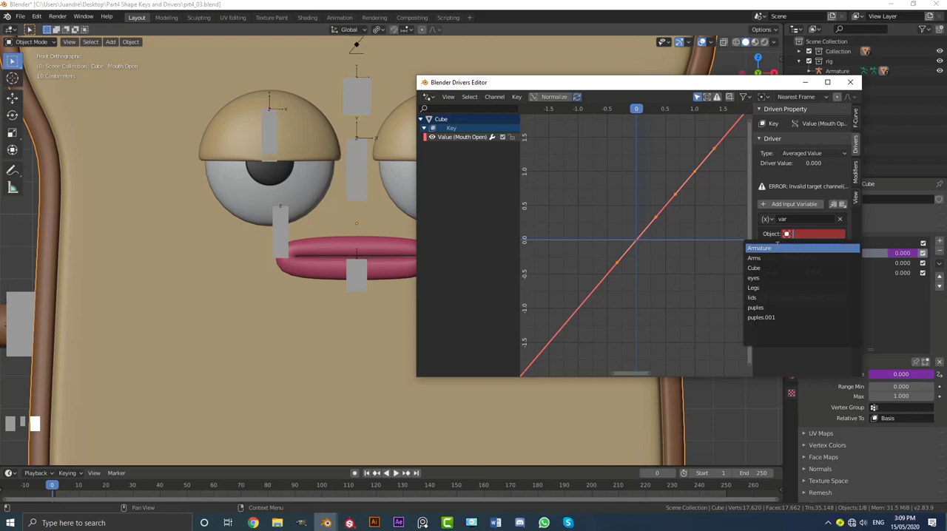
{"action": "left_click", "coordinate": [786, 248]}
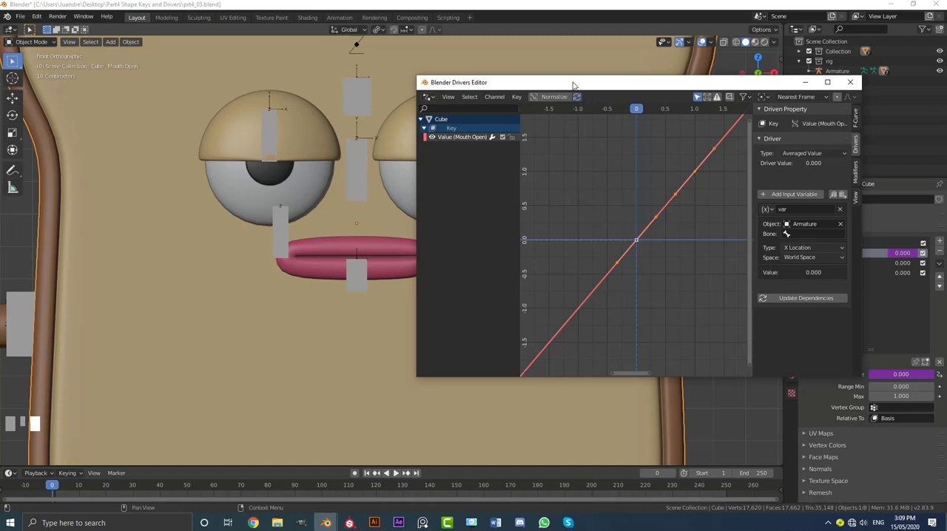
Set the driver variable's bone to CON_Mouth open and its transform space to Local Space.
{"action": "mouse_move", "coordinate": [572, 85]}
{"action": "left_mouse_down"}
{"action": "mouse_move", "coordinate": [633, 97]}
{"action": "mouse_move", "coordinate": [579, 98]}
{"action": "left_mouse_up"}
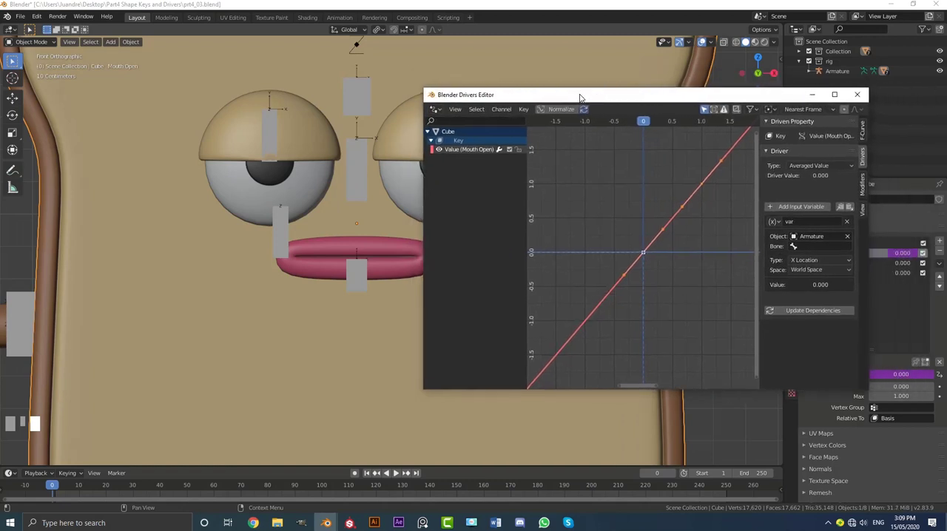
{"action": "left_click", "coordinate": [804, 246]}
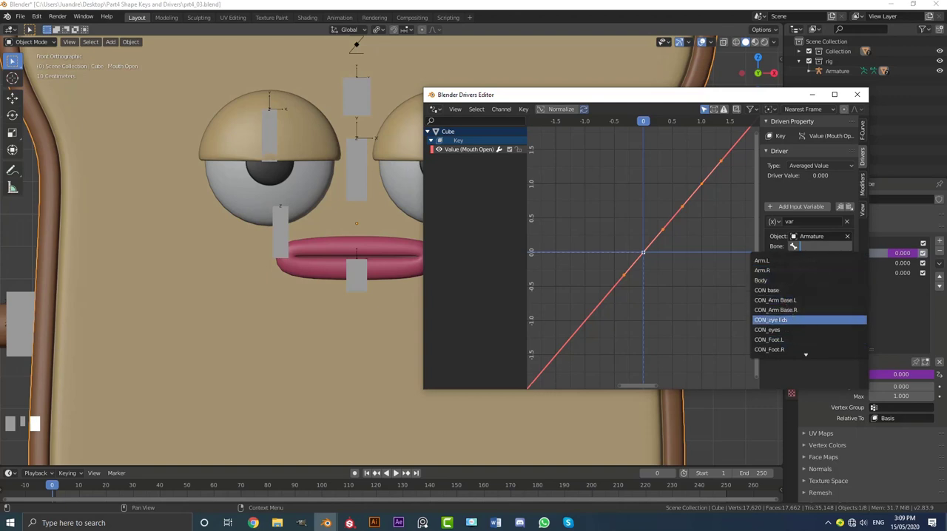
{"action": "scroll", "coordinate": [797, 334], "scroll_direction": "down", "scroll_amount": 6}
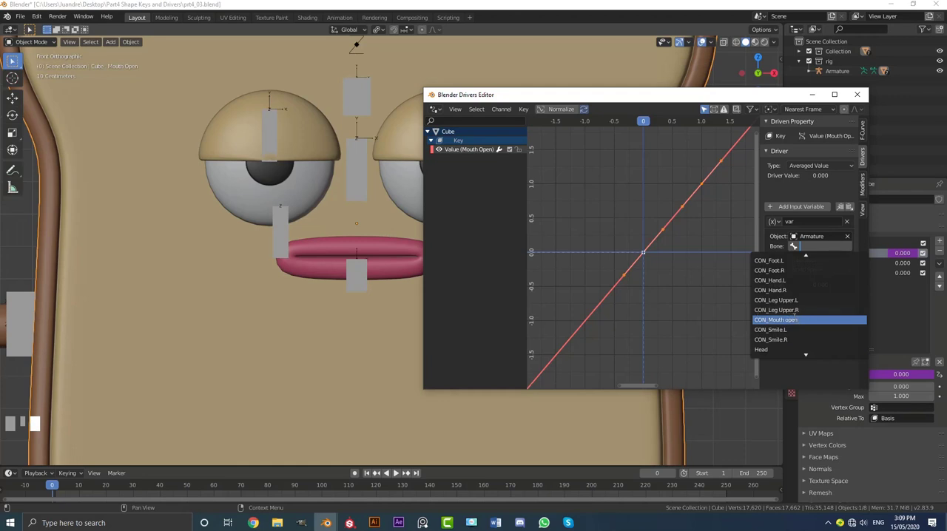
{"action": "left_click", "coordinate": [802, 319]}
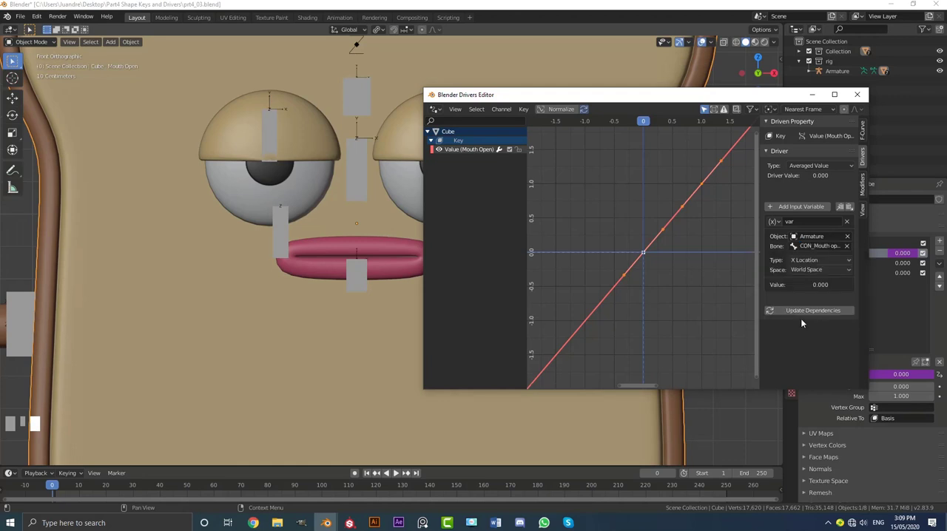
{"action": "left_click", "coordinate": [802, 270]}
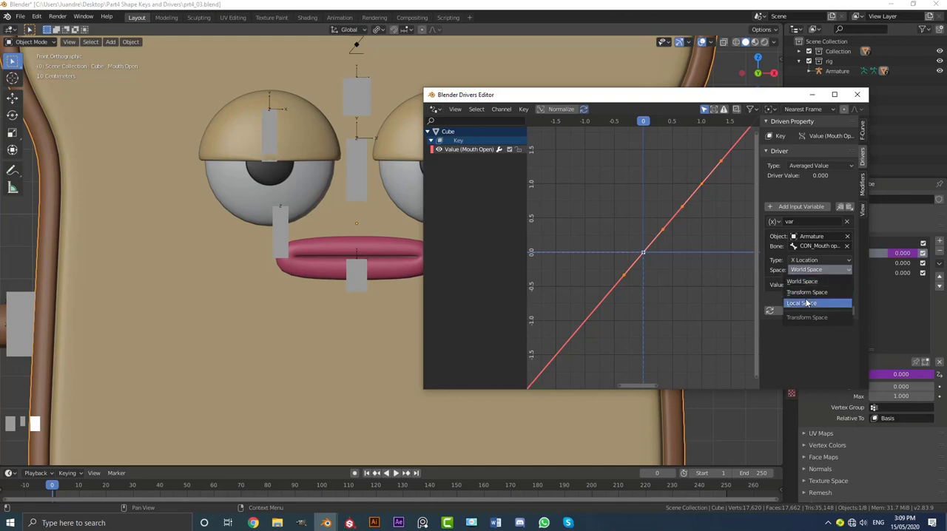
{"action": "left_click", "coordinate": [813, 303]}
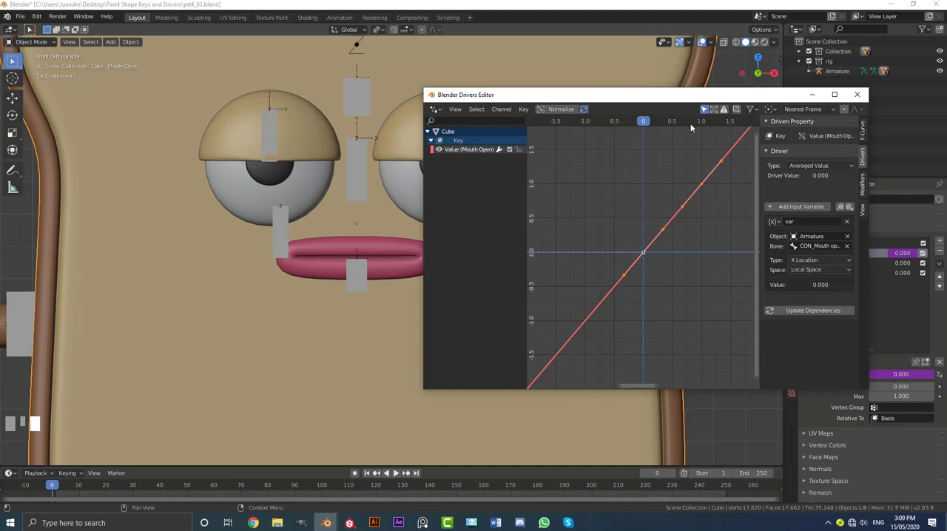
Check the mouth bone's axes in the viewport and set the driver variable's transform type to Y Location.
{"action": "left_click_drag", "start_coordinate": [681, 99], "coordinate": [657, 205]}
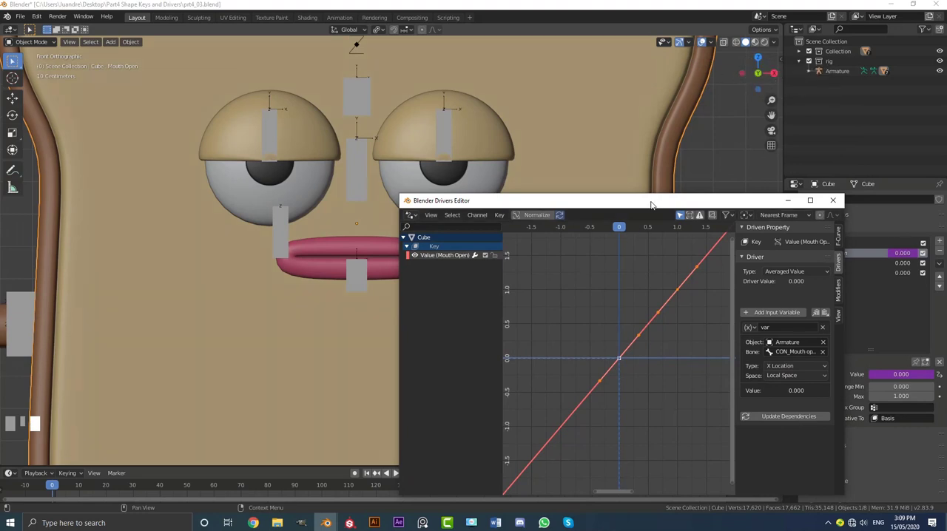
{"action": "left_click_drag", "start_coordinate": [651, 201], "coordinate": [667, 154]}
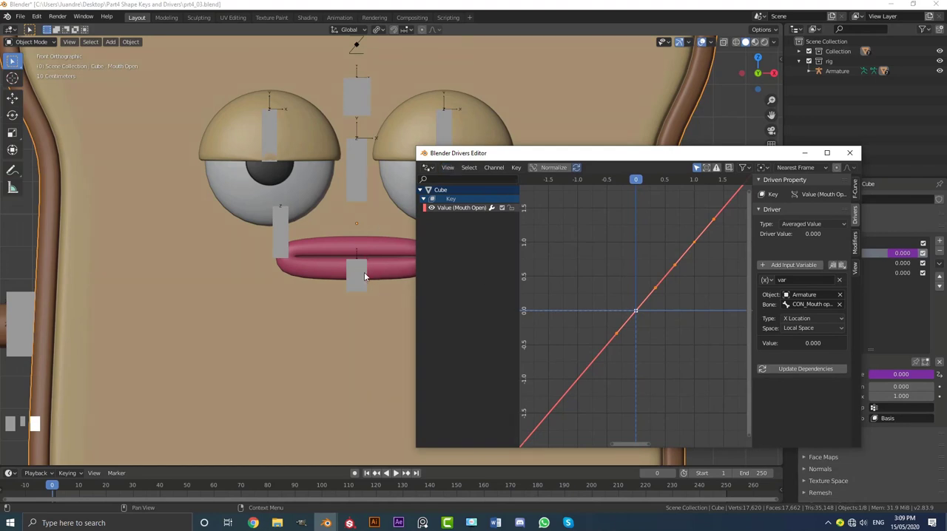
{"action": "scroll", "coordinate": [364, 276], "scroll_direction": "up", "scroll_amount": 7}
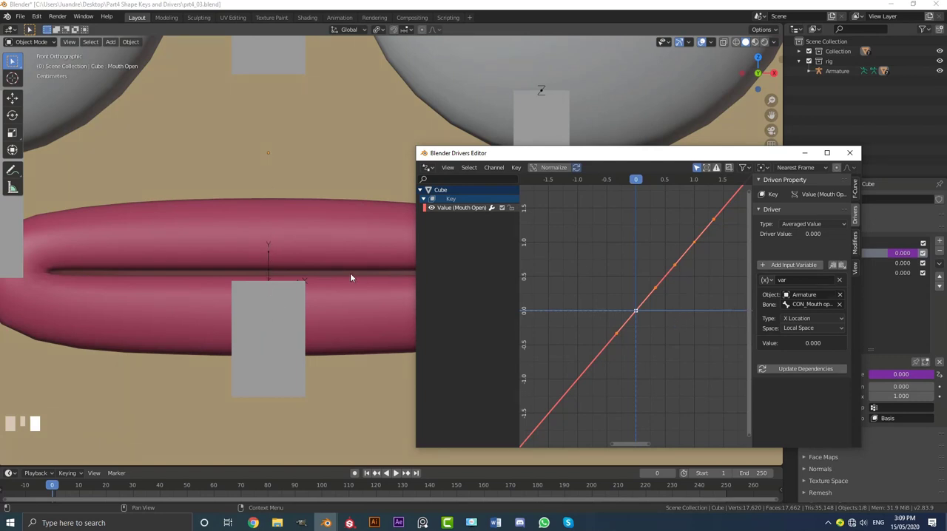
{"action": "left_click", "coordinate": [795, 319]}
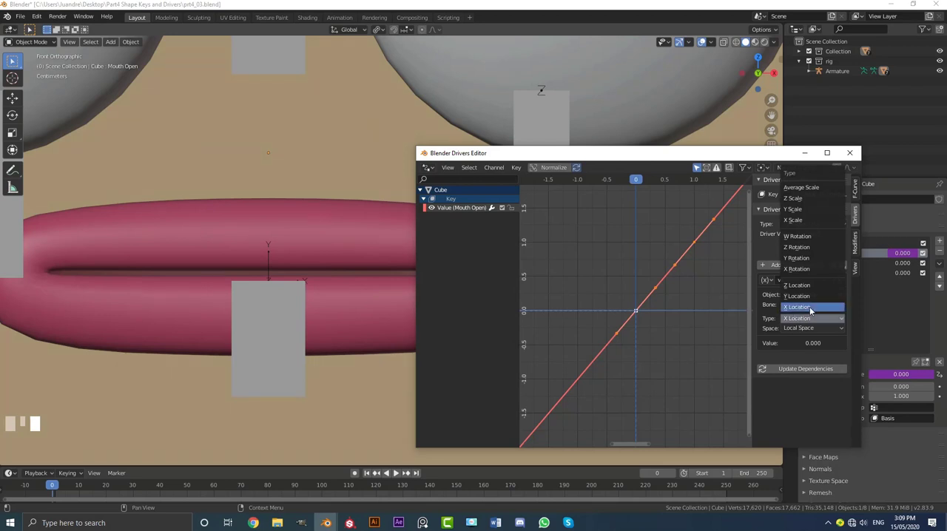
{"action": "left_click", "coordinate": [799, 297]}
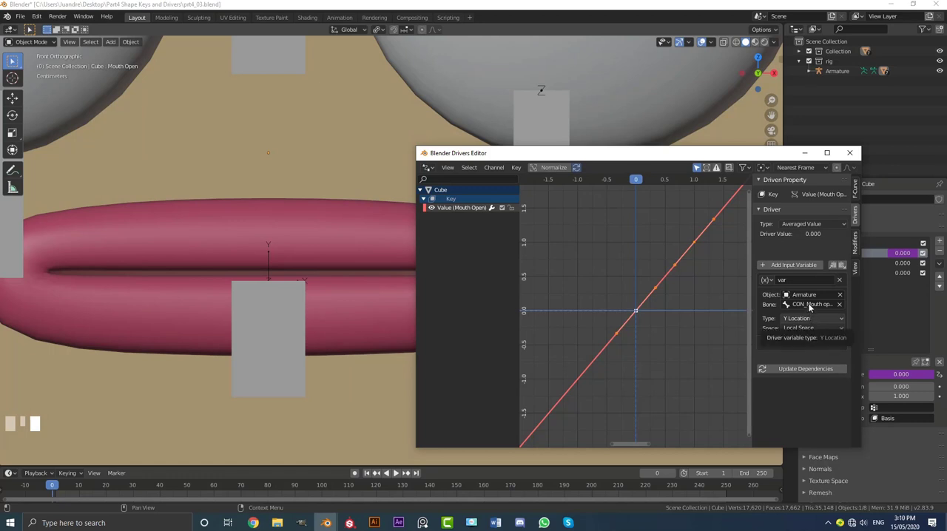
Add a Generator modifier to the Mouth Open driver curve and set its constant coefficient to -12.
{"action": "left_click", "coordinate": [855, 240]}
{"action": "left_click", "coordinate": [771, 195]}
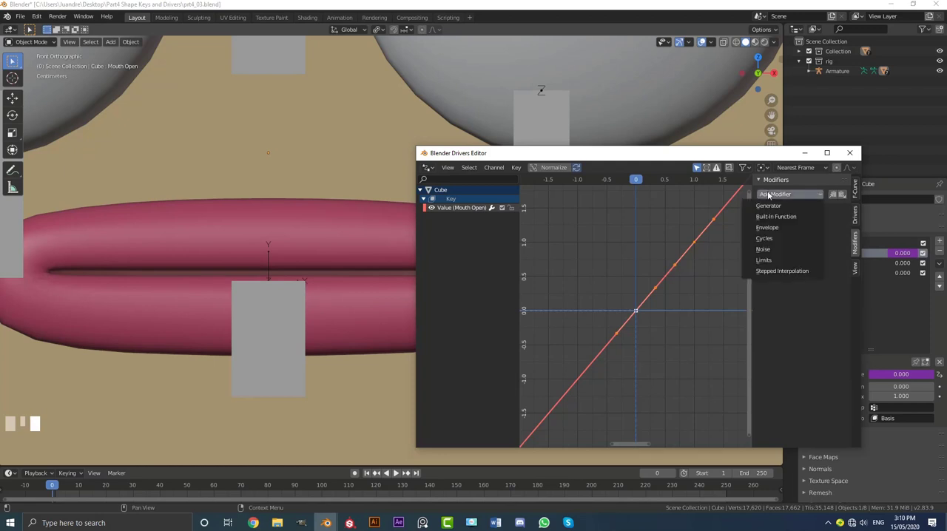
{"action": "left_click", "coordinate": [773, 206]}
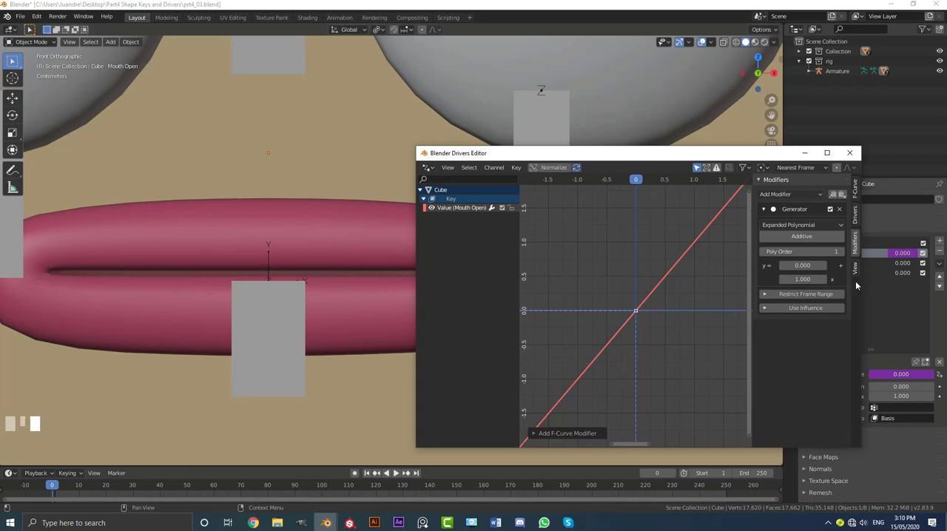
{"action": "left_click", "coordinate": [798, 265]}
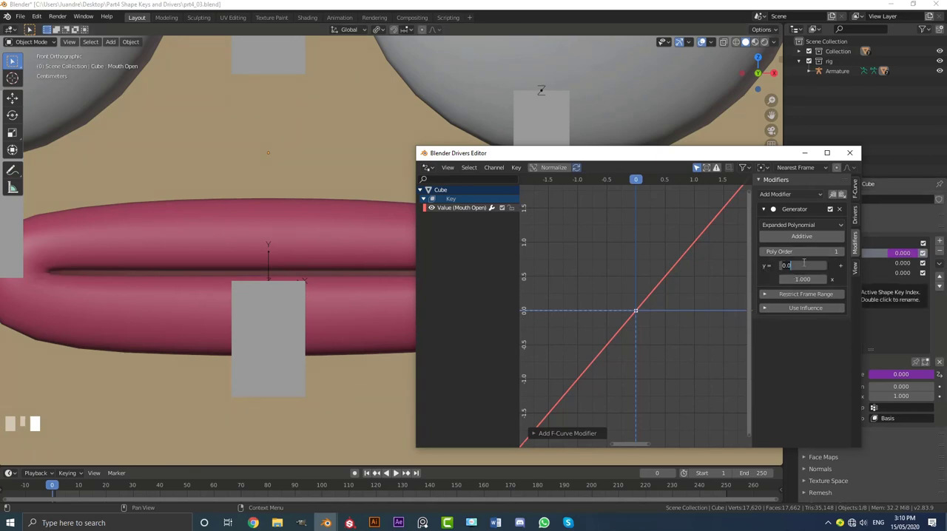
{"action": "key", "text": "BackSpace"}
{"action": "key", "text": "Return"}
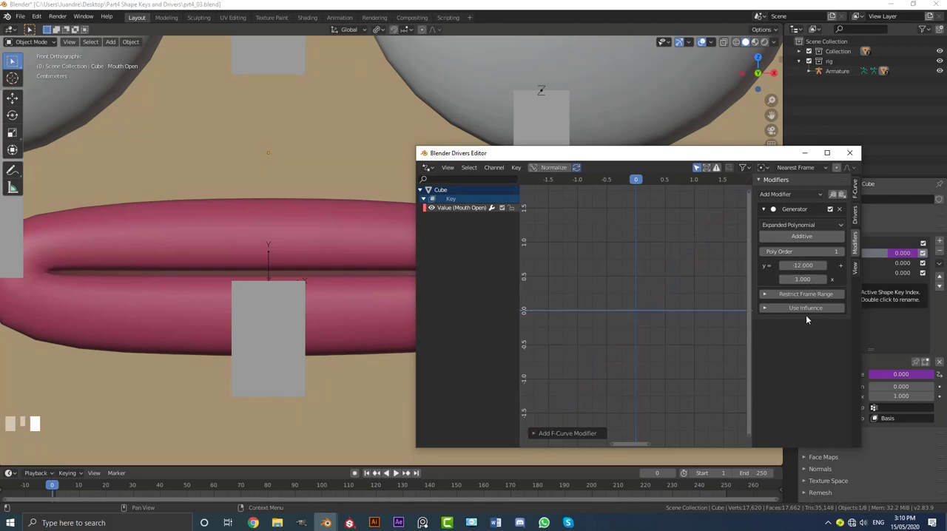
Select the armature, switch it to Pose Mode and select the control bone below the mouth.
{"action": "left_click", "coordinate": [856, 215]}
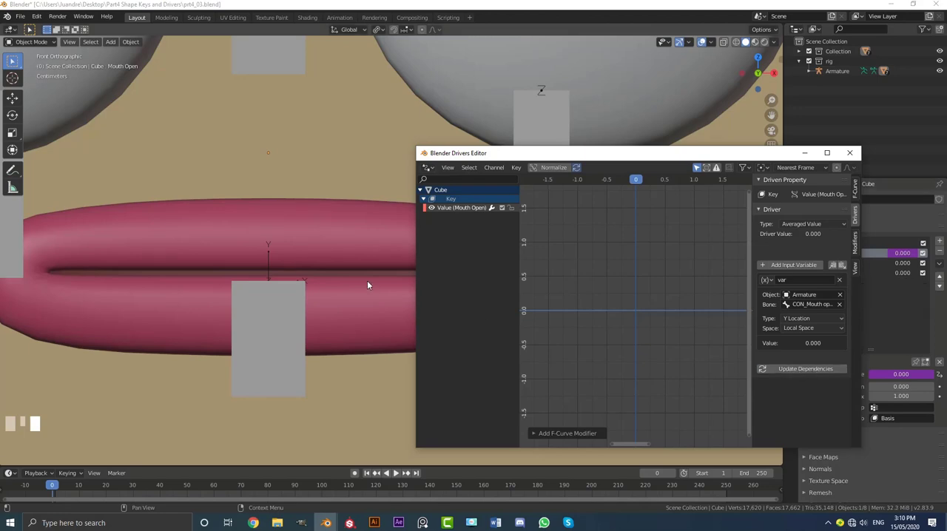
{"action": "scroll", "coordinate": [358, 280], "scroll_direction": "down", "scroll_amount": 3}
{"action": "left_click", "coordinate": [325, 279]}
{"action": "middle_click_drag", "start_coordinate": [342, 277], "coordinate": [316, 294]}
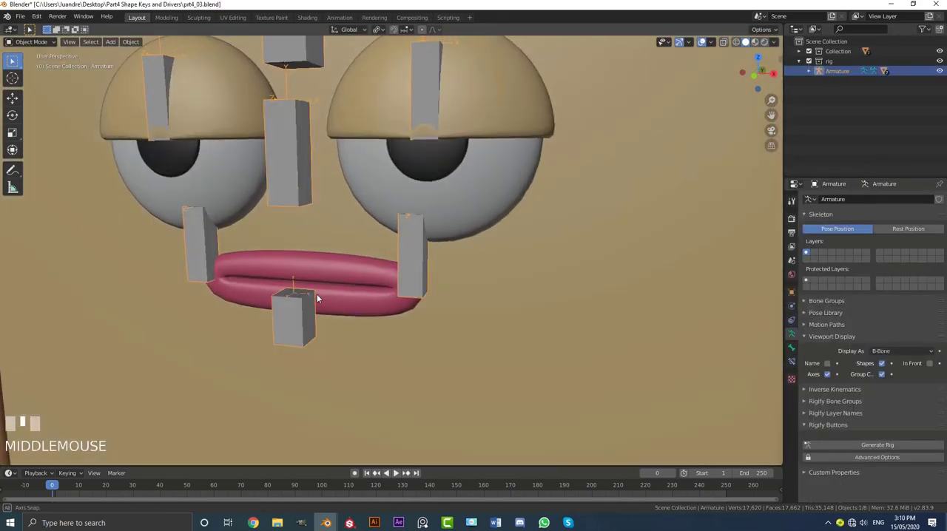
{"action": "left_click", "coordinate": [25, 75]}
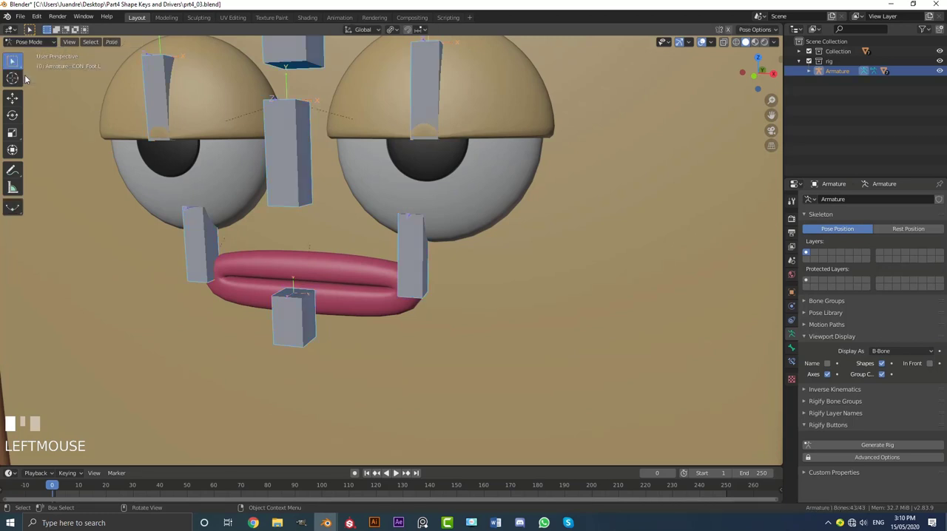
{"action": "left_click", "coordinate": [297, 315]}
{"action": "scroll", "coordinate": [297, 315], "scroll_direction": "down", "scroll_amount": 3}
{"action": "middle_click_drag", "start_coordinate": [298, 314], "coordinate": [304, 308]}
{"action": "scroll", "coordinate": [304, 308], "scroll_direction": "up", "scroll_amount": 2}
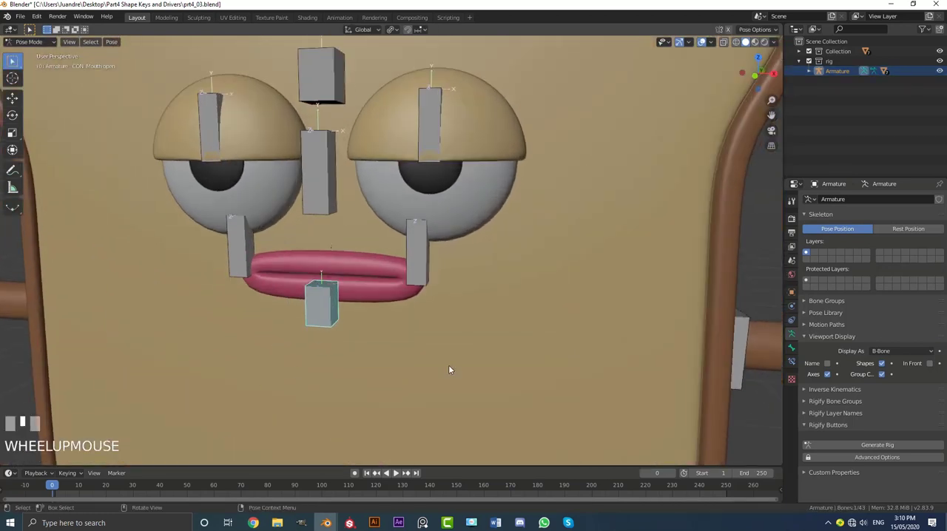
Check the CON_Mouth open bone's properties and test the driver by trial-moving the bone, cancelling each move.
{"action": "left_click", "coordinate": [791, 347]}
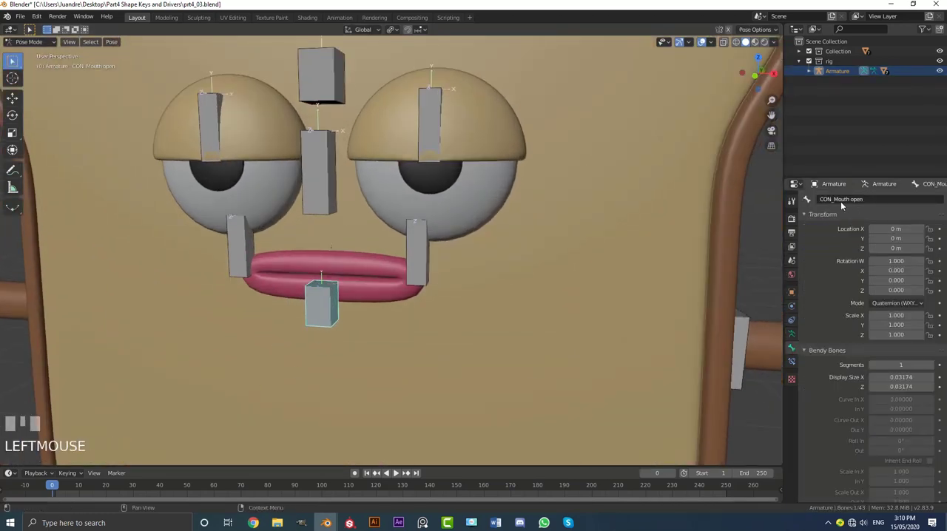
{"action": "middle_click_drag", "start_coordinate": [347, 318], "coordinate": [342, 324]}
{"action": "scroll", "coordinate": [342, 324], "scroll_direction": "up", "scroll_amount": 2}
{"action": "key", "text": "g"}
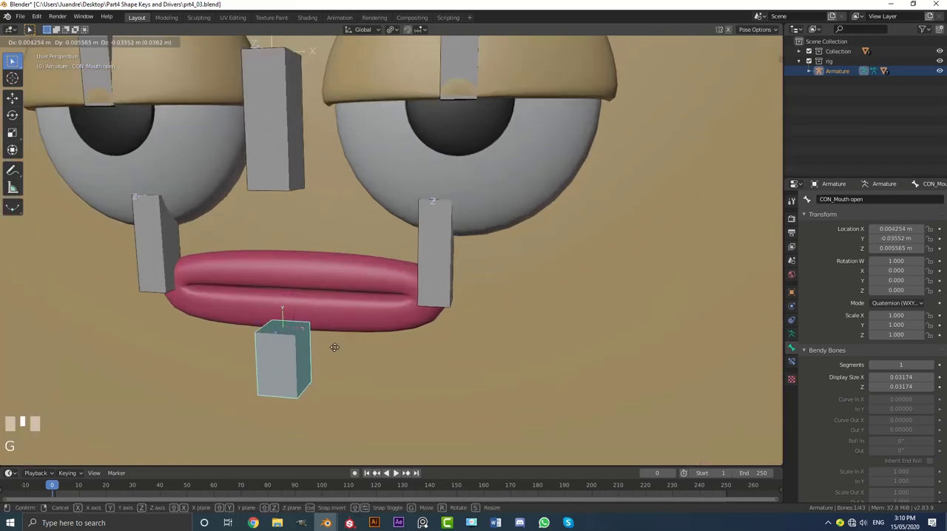
{"action": "right_click", "coordinate": [333, 291]}
{"action": "key", "text": "KP_1"}
{"action": "scroll", "coordinate": [333, 291], "scroll_direction": "up", "scroll_amount": 2}
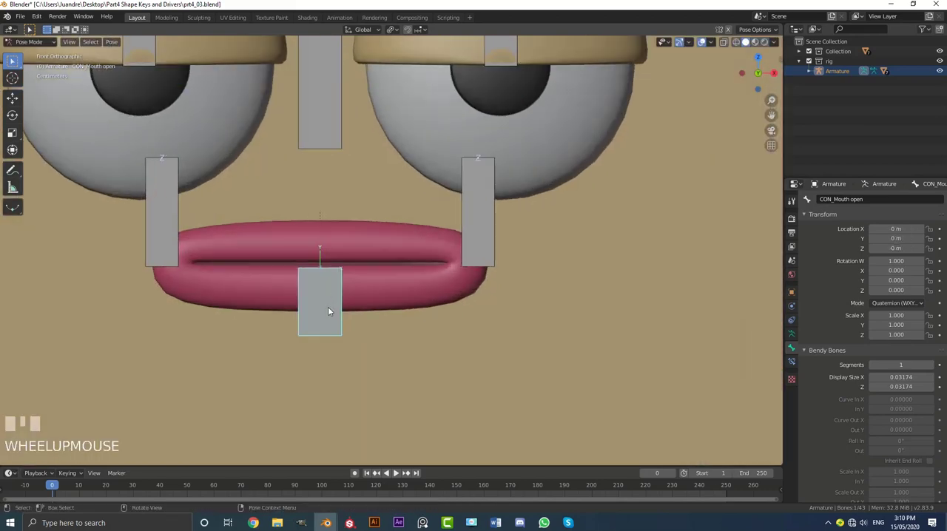
{"action": "key", "text": "g"}
{"action": "right_click", "coordinate": [332, 287]}
{"action": "scroll", "coordinate": [347, 278], "scroll_direction": "down", "scroll_amount": 3}
{"action": "middle_click_drag", "start_coordinate": [355, 272], "coordinate": [329, 293]}
Return the armature to Object Mode, select the bread body and bring the Drivers Editor window back up.
{"action": "left_click", "coordinate": [28, 42]}
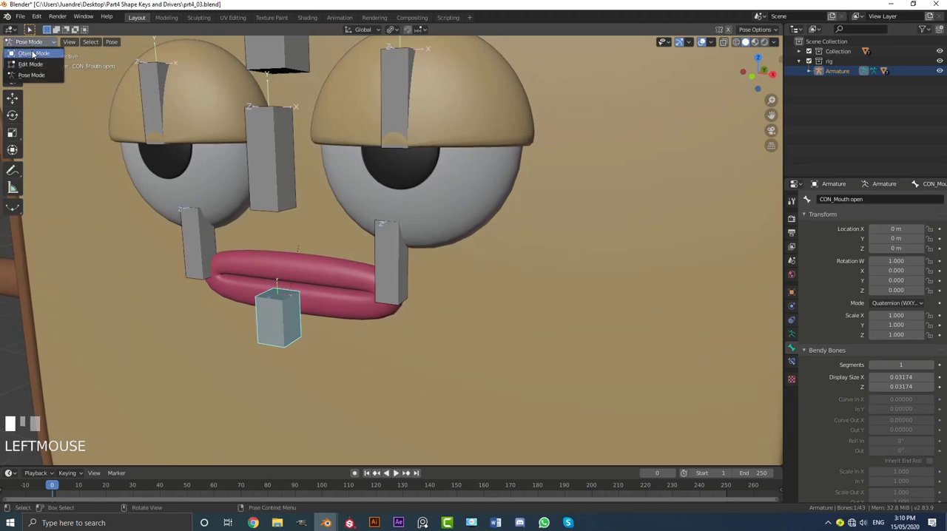
{"action": "left_click", "coordinate": [28, 55]}
{"action": "left_click", "coordinate": [323, 277]}
{"action": "scroll", "coordinate": [330, 277], "scroll_direction": "down", "scroll_amount": 5}
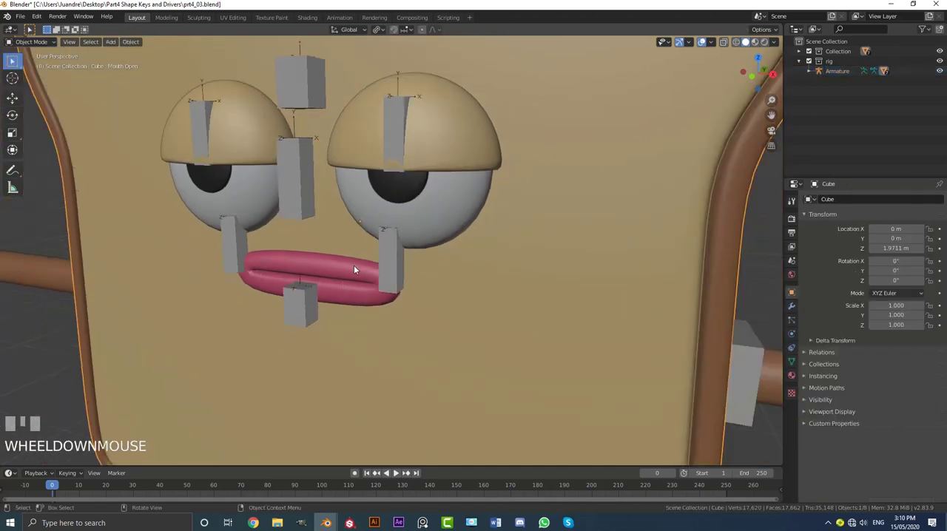
{"action": "key", "text": "g"}
{"action": "right_click", "coordinate": [448, 223]}
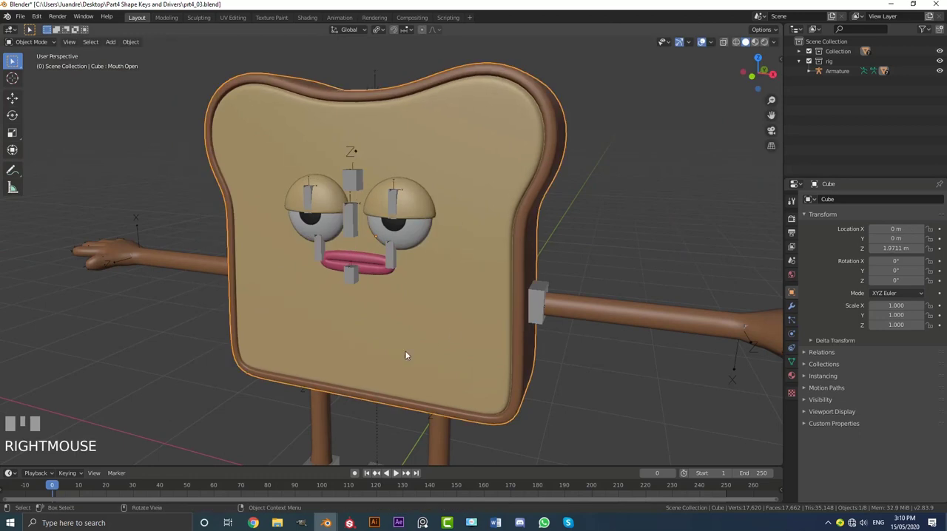
{"action": "mouse_move", "coordinate": [350, 523]}
{"action": "left_click", "coordinate": [431, 474]}
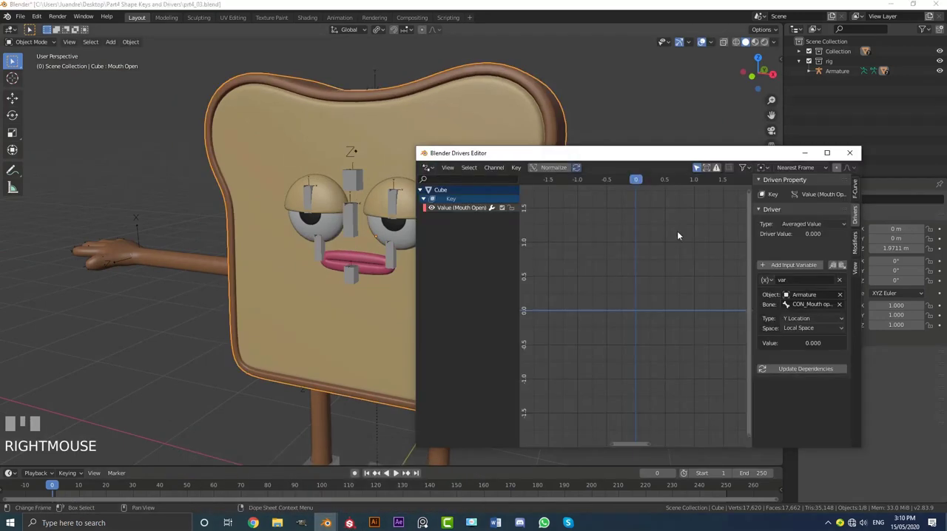
Open the Drivers Editor for the Mouth Open shape key's driver and move its window clear of the mouth.
{"action": "left_click_drag", "start_coordinate": [636, 154], "coordinate": [547, 152]}
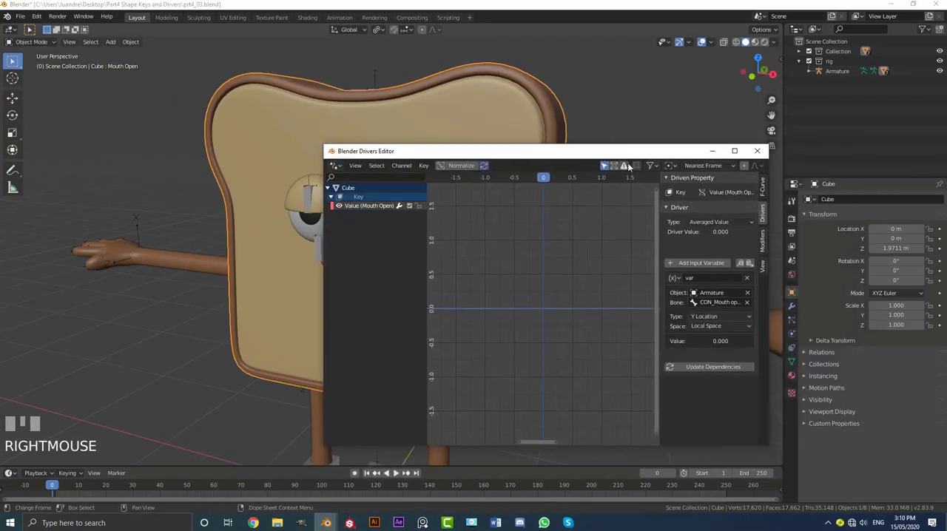
{"action": "left_click", "coordinate": [791, 363]}
{"action": "right_click", "coordinate": [902, 253]}
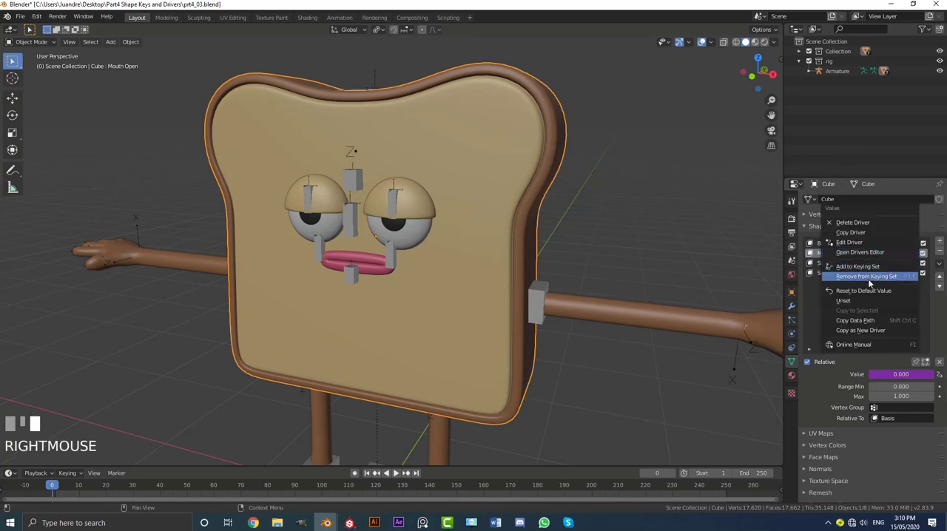
{"action": "left_click", "coordinate": [860, 252]}
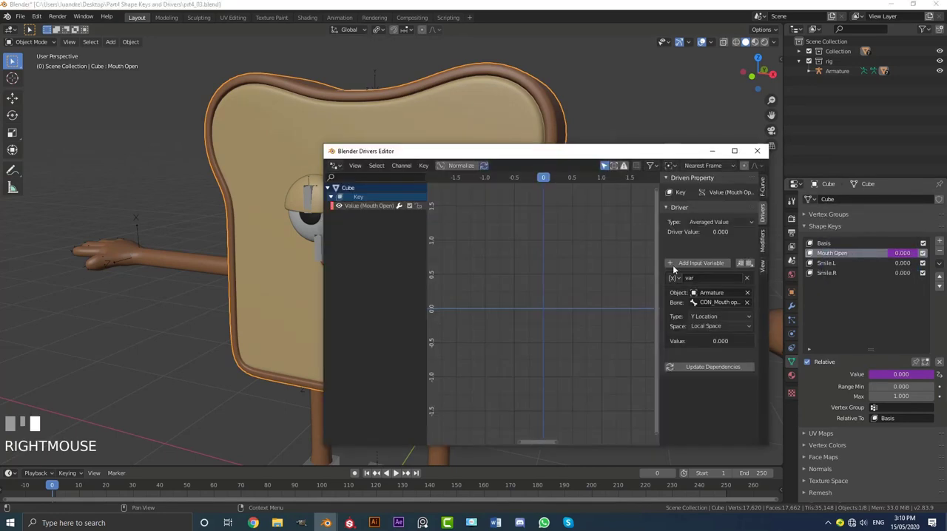
{"action": "left_click_drag", "start_coordinate": [546, 157], "coordinate": [633, 124]}
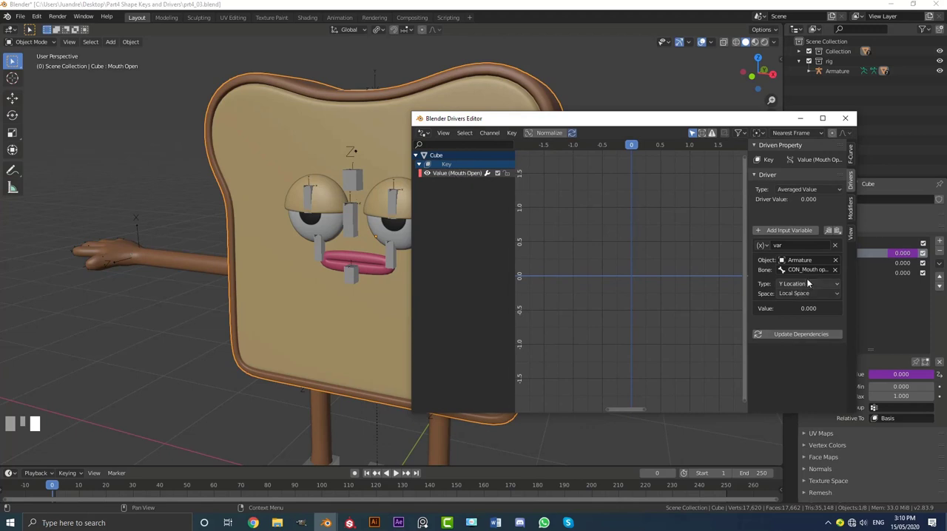
Set the Mouth Open driver's Generator modifier to a constant coefficient of 0 and an x coefficient of -12.
{"action": "left_click", "coordinate": [850, 204]}
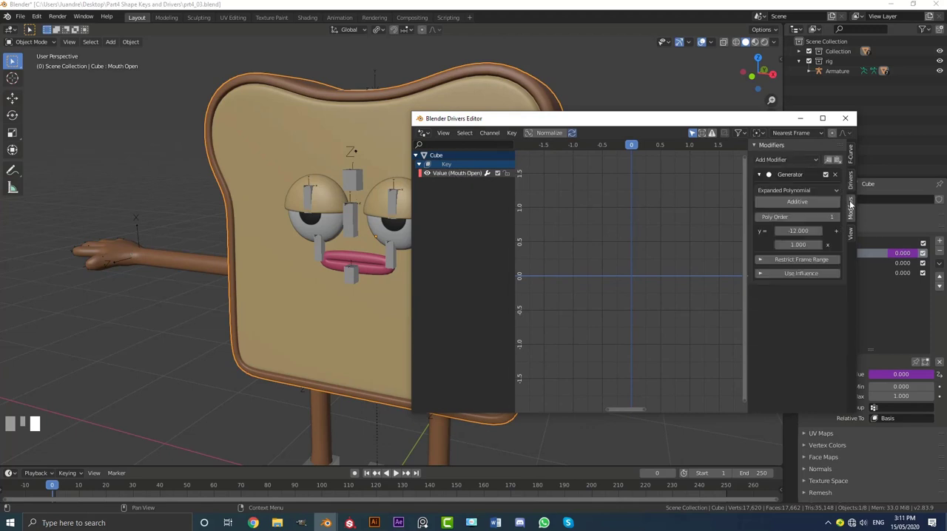
{"action": "left_click", "coordinate": [798, 231]}
{"action": "type", "text": "-12.0"}
{"action": "key", "text": "Escape"}
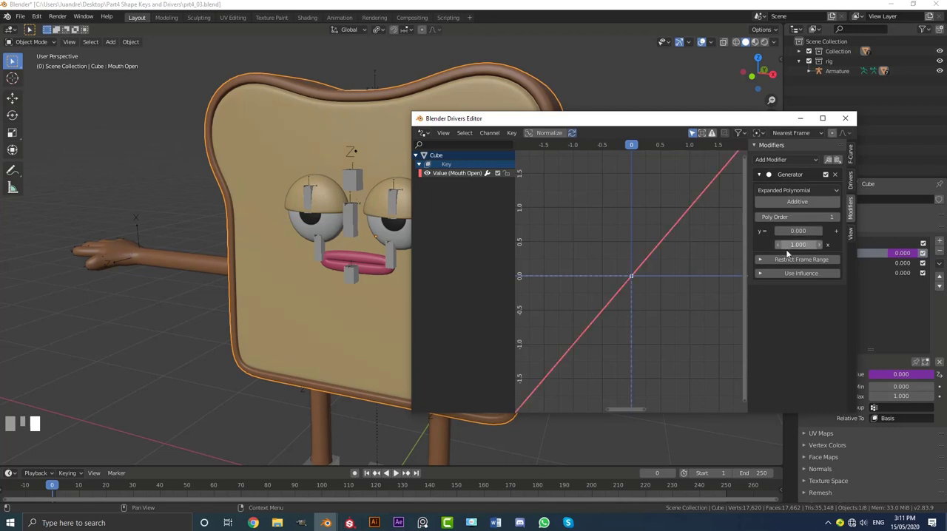
{"action": "left_click", "coordinate": [798, 245]}
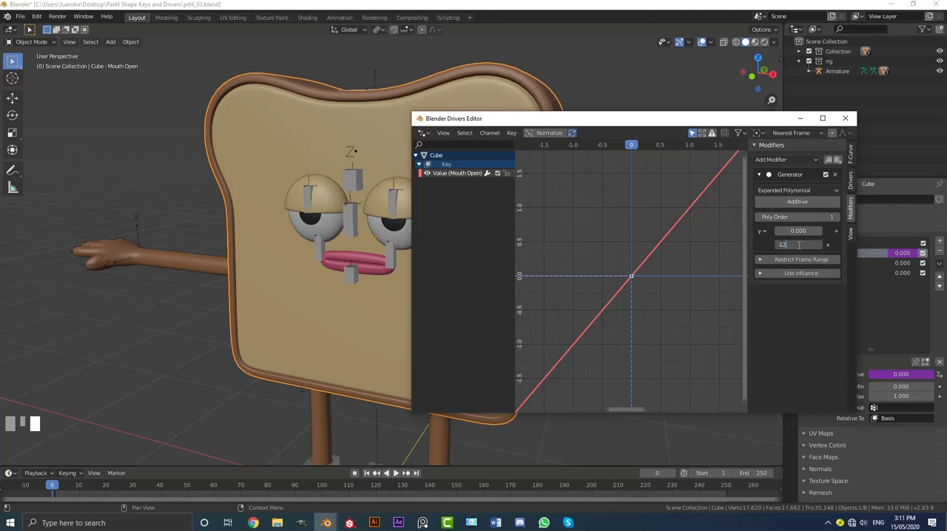
{"action": "type", "text": "-12"}
{"action": "key", "text": "Return"}
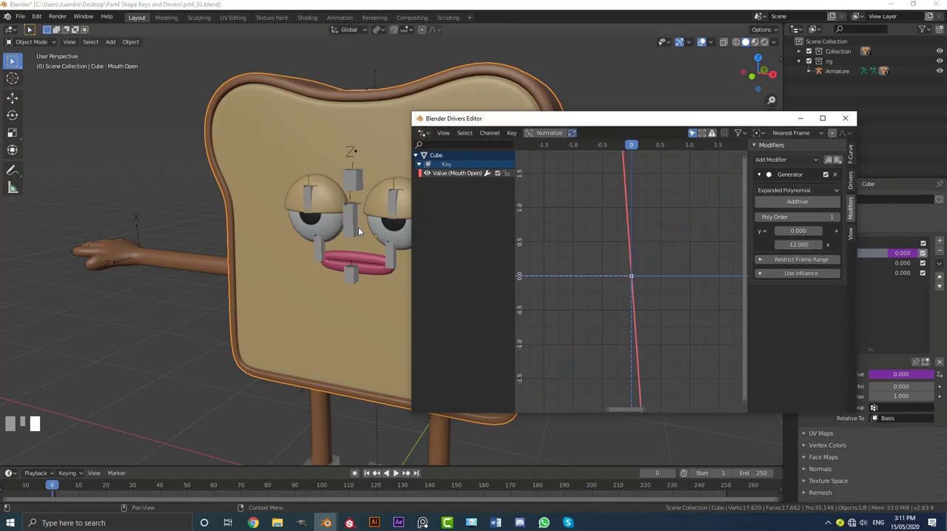
Select the armature, switch it to Pose Mode and select the CON_Mouth open bone below the mouth.
{"action": "left_click", "coordinate": [358, 231]}
{"action": "scroll", "coordinate": [345, 269], "scroll_direction": "up", "scroll_amount": 3}
{"action": "left_click", "coordinate": [30, 41]}
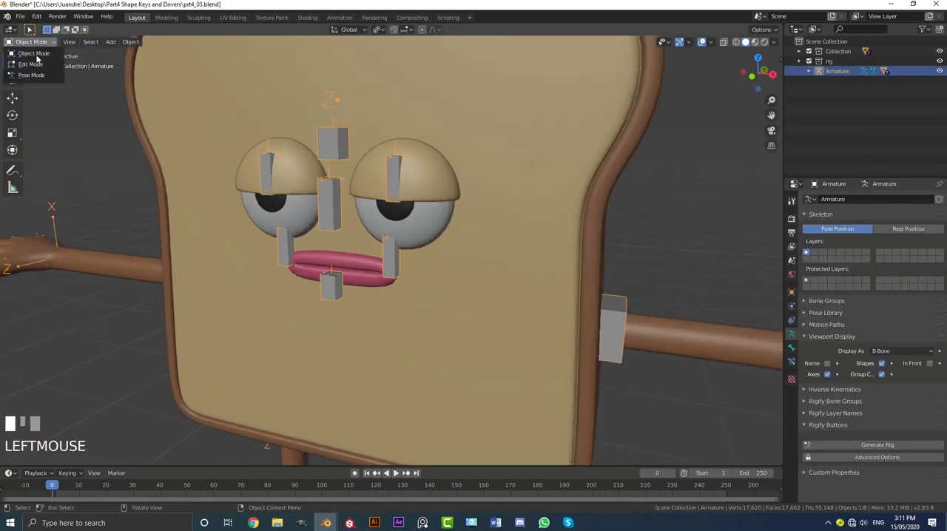
{"action": "left_click", "coordinate": [31, 75]}
{"action": "scroll", "coordinate": [309, 297], "scroll_direction": "up", "scroll_amount": 5}
{"action": "left_click", "coordinate": [276, 310]}
{"action": "middle_click_drag", "start_coordinate": [277, 310], "coordinate": [287, 303]}
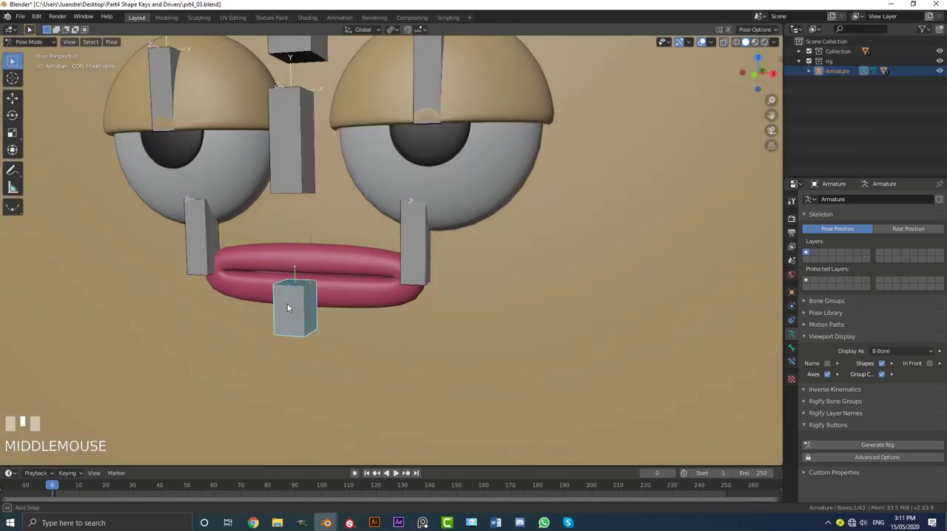
Test the Mouth Open driver by trial-moving the control bone in perspective and front view, cancelling each move.
{"action": "key", "text": "g"}
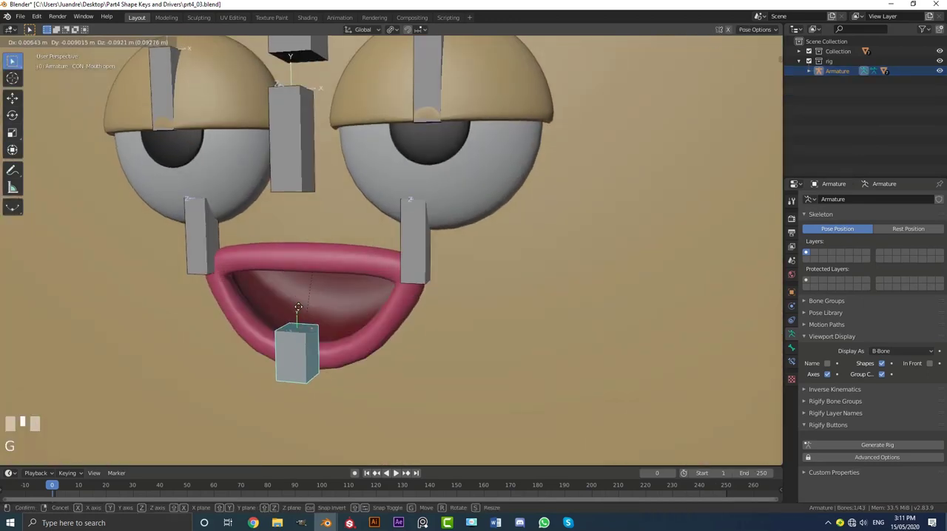
{"action": "right_click", "coordinate": [298, 318]}
{"action": "key", "text": "KP_1"}
{"action": "scroll", "coordinate": [321, 308], "scroll_direction": "up", "scroll_amount": 2}
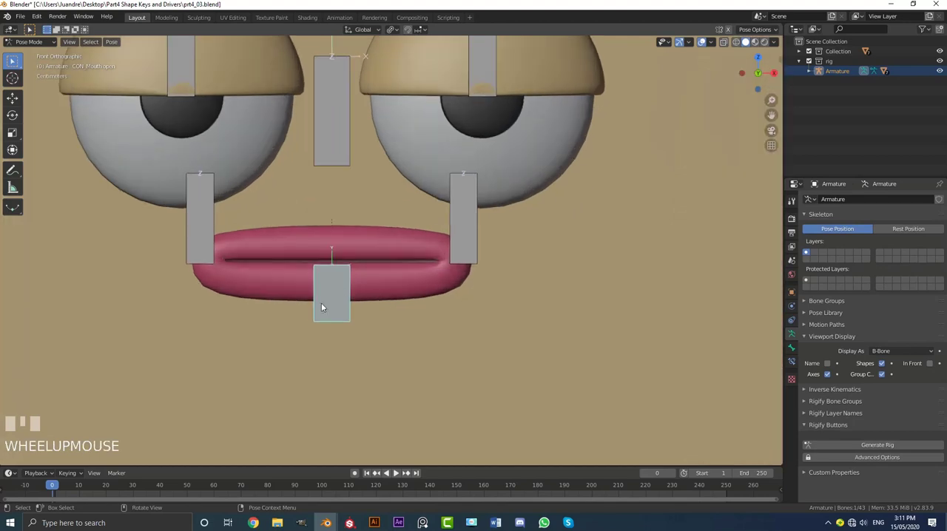
{"action": "key", "text": "g"}
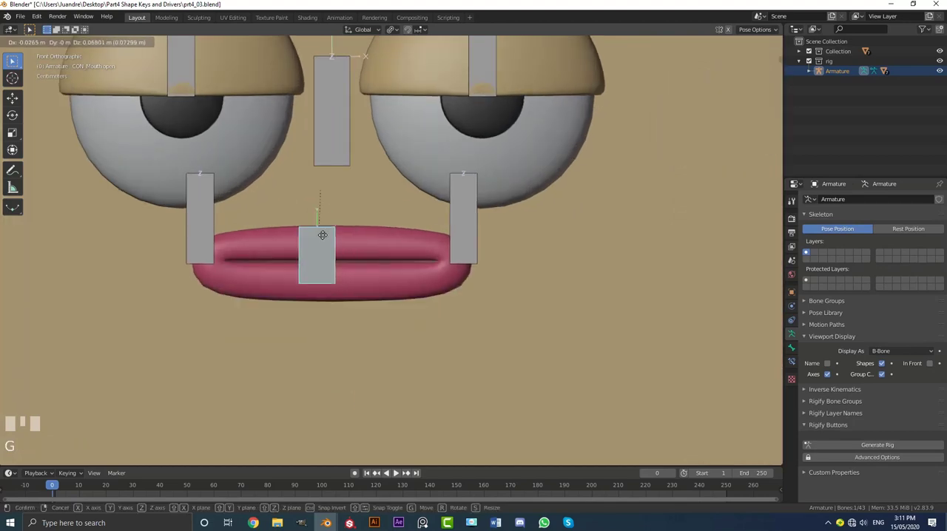
{"action": "middle_click_drag", "start_coordinate": [322, 268], "coordinate": [333, 294]}
{"action": "scroll", "coordinate": [332, 258], "scroll_direction": "down", "scroll_amount": 3}
{"action": "right_click", "coordinate": [301, 307]}
Trial-rotate the Body bone and trial-move the CON_Mouth open bone, cancelling both transforms.
{"action": "scroll", "coordinate": [326, 285], "scroll_direction": "down", "scroll_amount": 4}
{"action": "left_click", "coordinate": [386, 253]}
{"action": "key", "text": "r"}
{"action": "right_click", "coordinate": [655, 255]}
{"action": "left_click", "coordinate": [331, 294]}
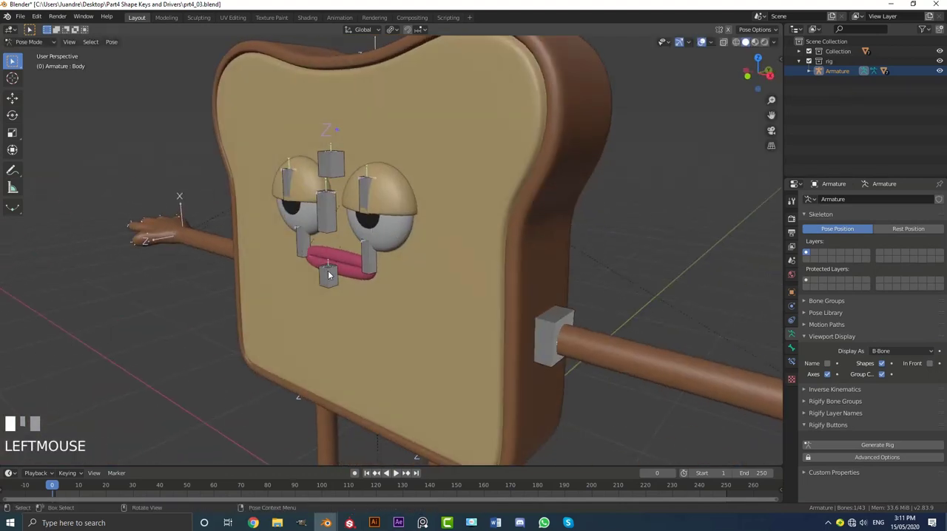
{"action": "key", "text": "r"}
{"action": "key", "text": "g"}
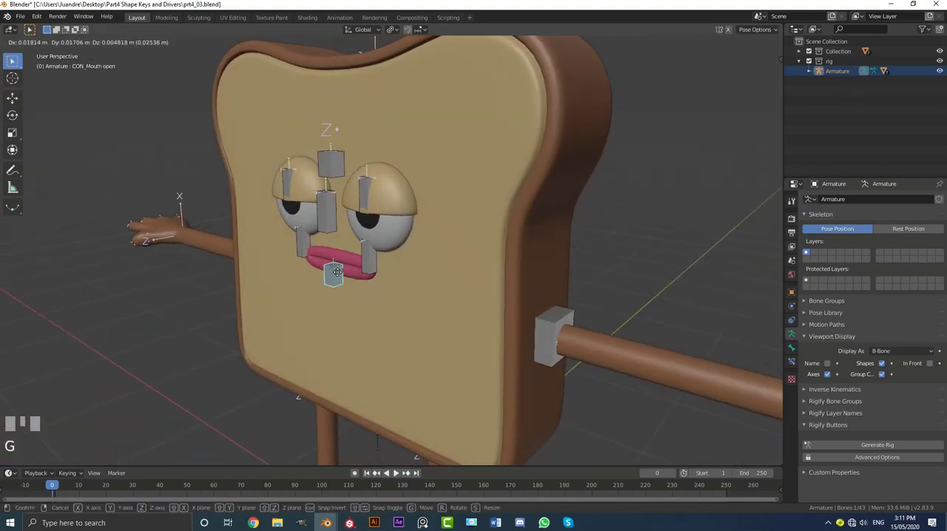
{"action": "right_click", "coordinate": [347, 312]}
{"action": "key", "text": "KP_1"}
{"action": "scroll", "coordinate": [353, 296], "scroll_direction": "up", "scroll_amount": 5}
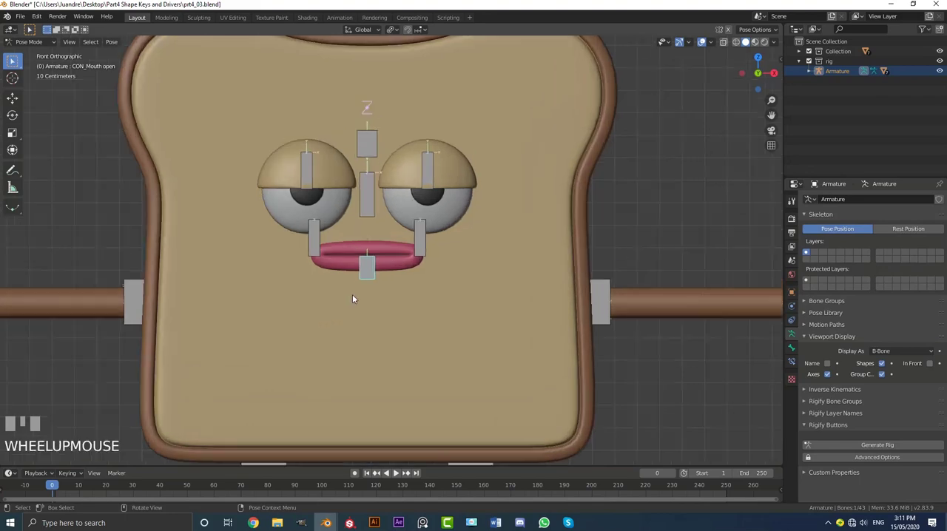
Return the armature to Object Mode and select the bread body mesh.
{"action": "left_click", "coordinate": [22, 42]}
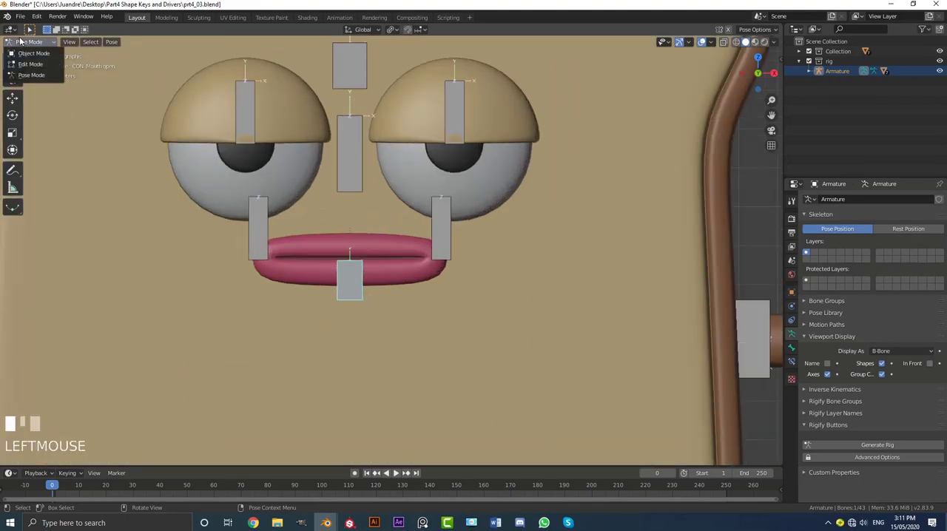
{"action": "left_click", "coordinate": [32, 56]}
{"action": "scroll", "coordinate": [471, 183], "scroll_direction": "down", "scroll_amount": 4}
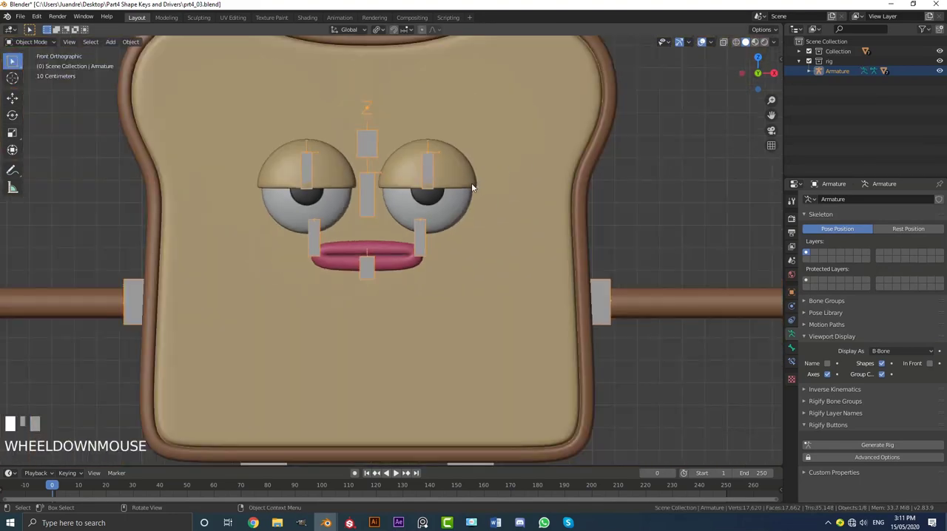
{"action": "middle_click_drag", "start_coordinate": [471, 182], "coordinate": [492, 141]}
{"action": "scroll", "coordinate": [502, 114], "scroll_direction": "down", "scroll_amount": 3}
{"action": "left_click", "coordinate": [520, 158]}
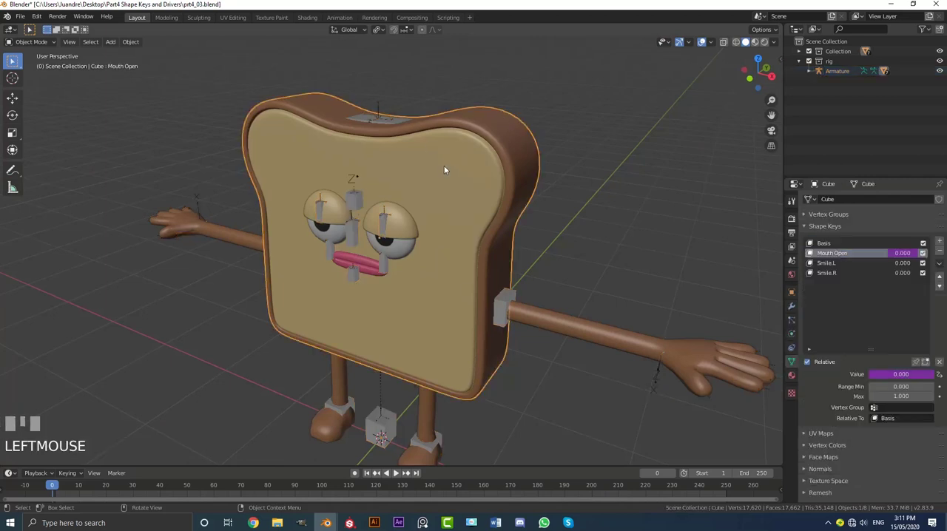
Copy the driver from the Mouth Open shape key value and paste it onto the Smile.L value.
{"action": "scroll", "coordinate": [444, 170], "scroll_direction": "up", "scroll_amount": 3}
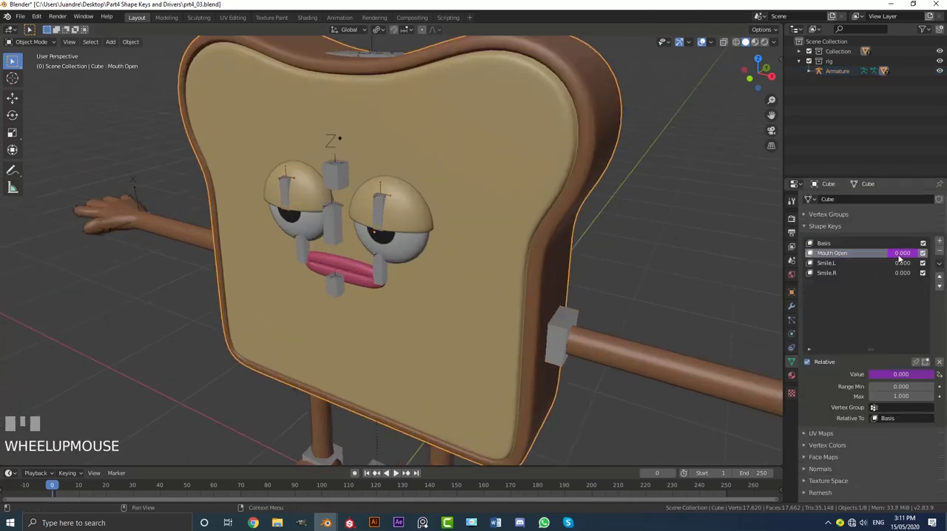
{"action": "right_click", "coordinate": [897, 253]}
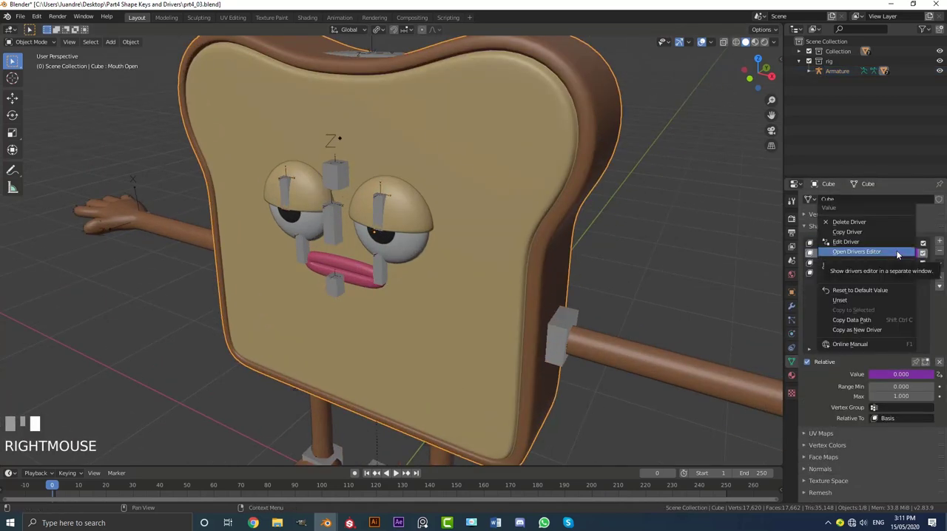
{"action": "left_click", "coordinate": [864, 230]}
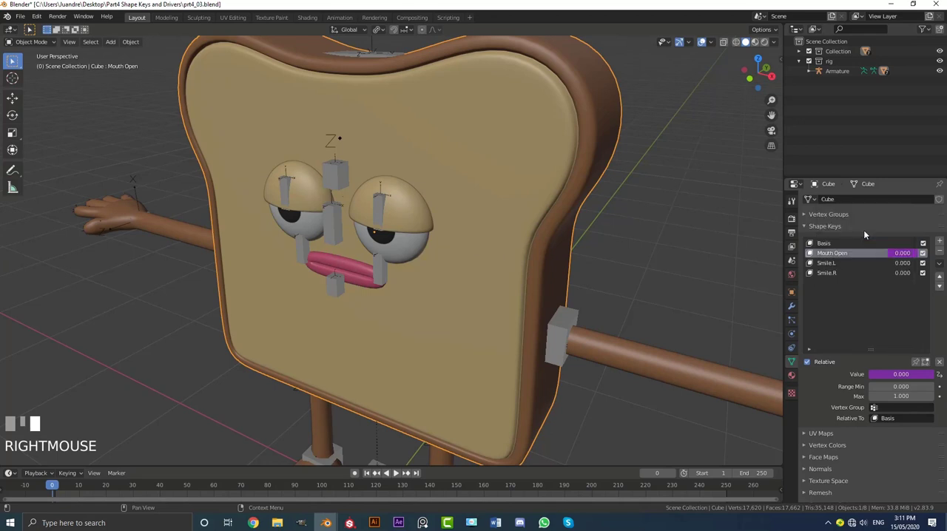
{"action": "left_click", "coordinate": [815, 264]}
{"action": "right_click", "coordinate": [901, 263]}
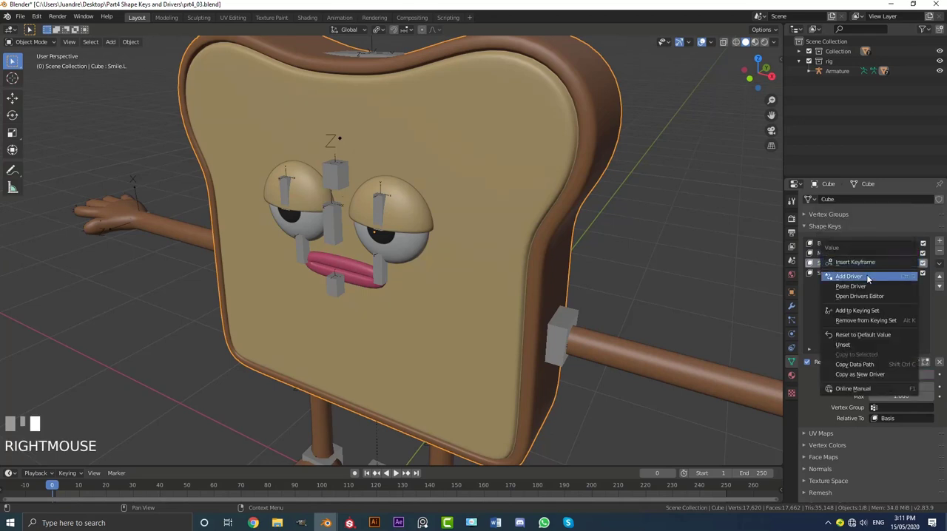
{"action": "left_click", "coordinate": [868, 286]}
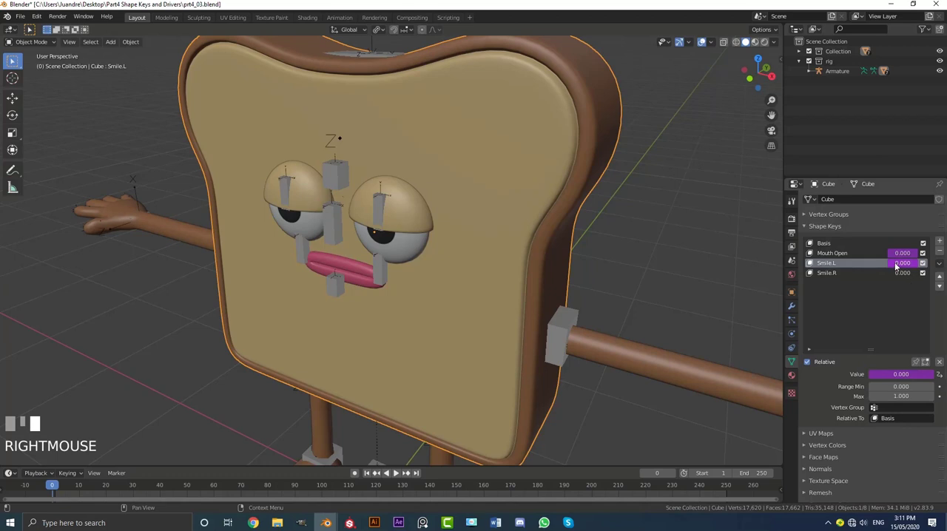
Bring the Drivers Editor window back up and show the driver settings of the Smile.L channel.
{"action": "mouse_move", "coordinate": [326, 523]}
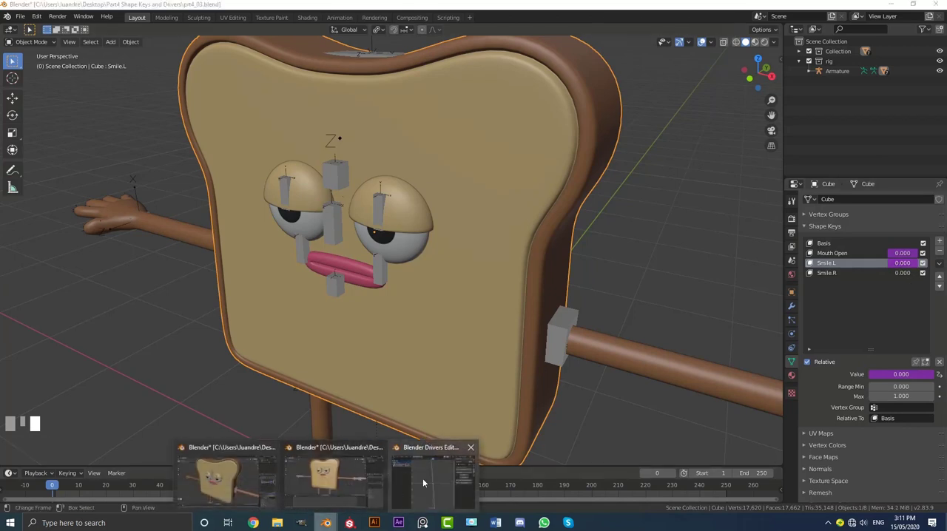
{"action": "left_click", "coordinate": [425, 480]}
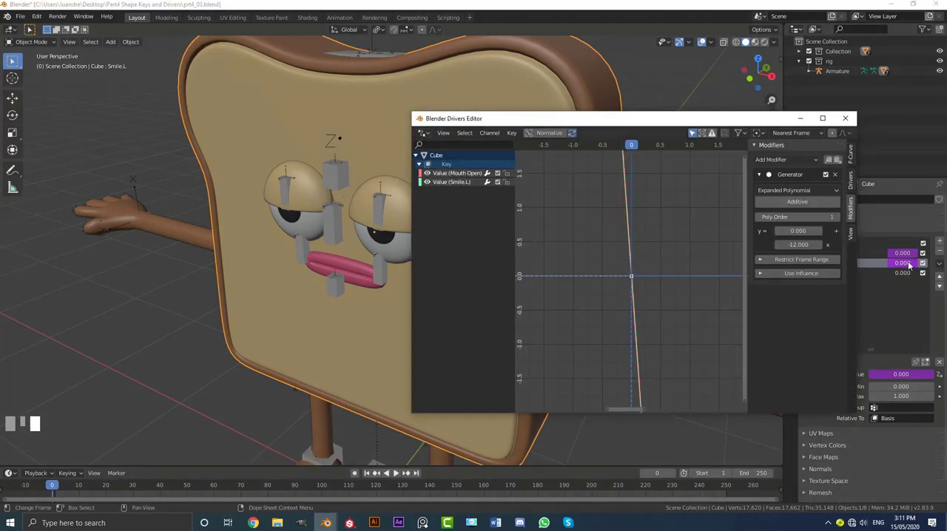
{"action": "left_click", "coordinate": [446, 183]}
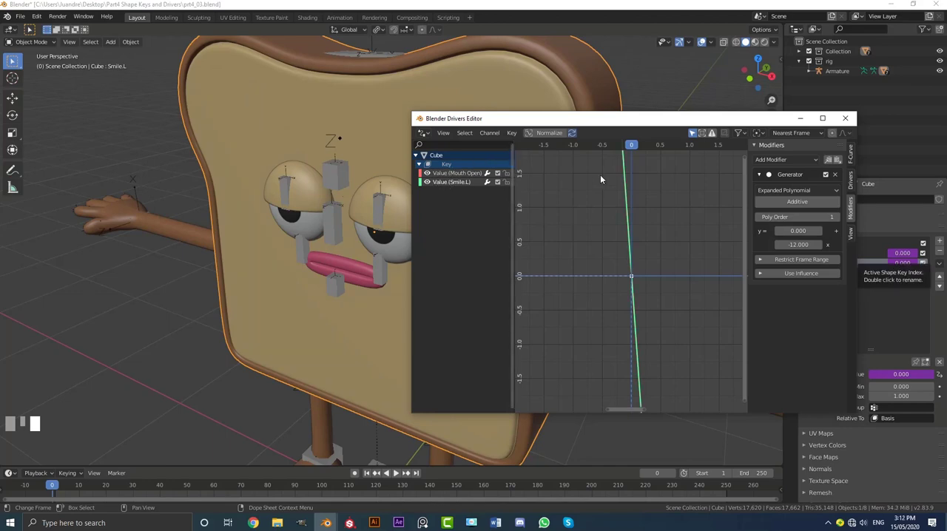
{"action": "left_click", "coordinate": [850, 180]}
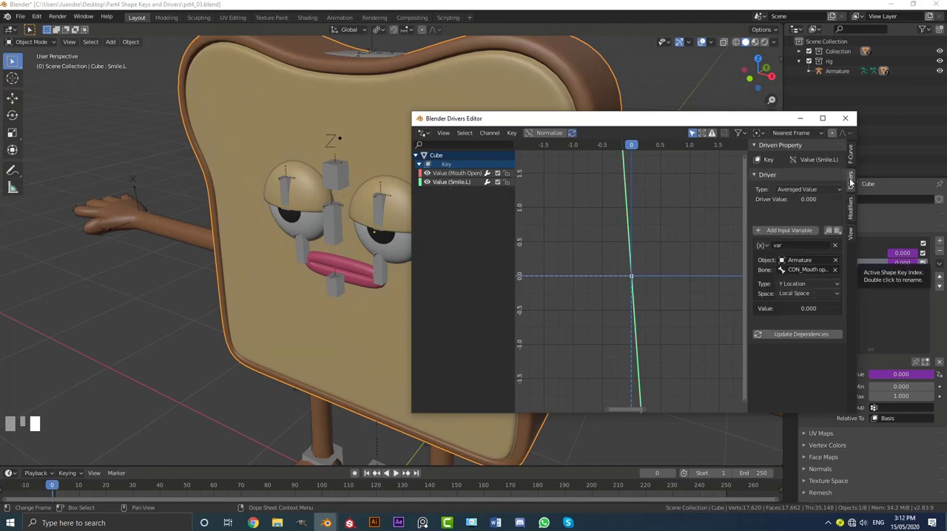
Set the target bone of the Smile.L driver variable to CON_Smile.L.
{"action": "left_click", "coordinate": [801, 270]}
{"action": "key", "text": "Down"}
{"action": "key", "text": "Down"}
{"action": "key", "text": "Down"}
{"action": "key", "text": "Down"}
{"action": "key", "text": "Down"}
{"action": "key", "text": "Down"}
{"action": "key", "text": "Down"}
{"action": "key", "text": "Down"}
{"action": "key", "text": "Down"}
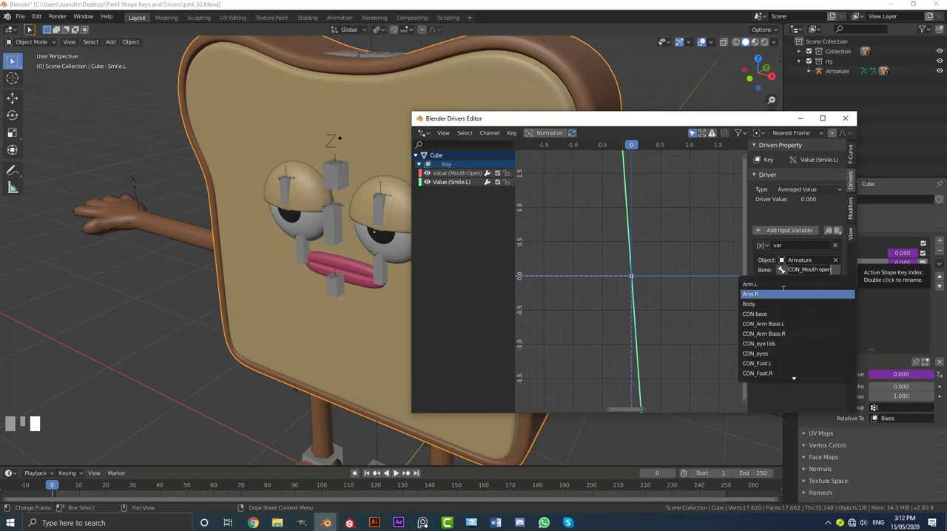
{"action": "key", "text": "Down"}
{"action": "key", "text": "Down"}
{"action": "key", "text": "Down"}
{"action": "key", "text": "Down"}
{"action": "key", "text": "Down"}
{"action": "key", "text": "Down"}
{"action": "key", "text": "Down"}
{"action": "key", "text": "Down"}
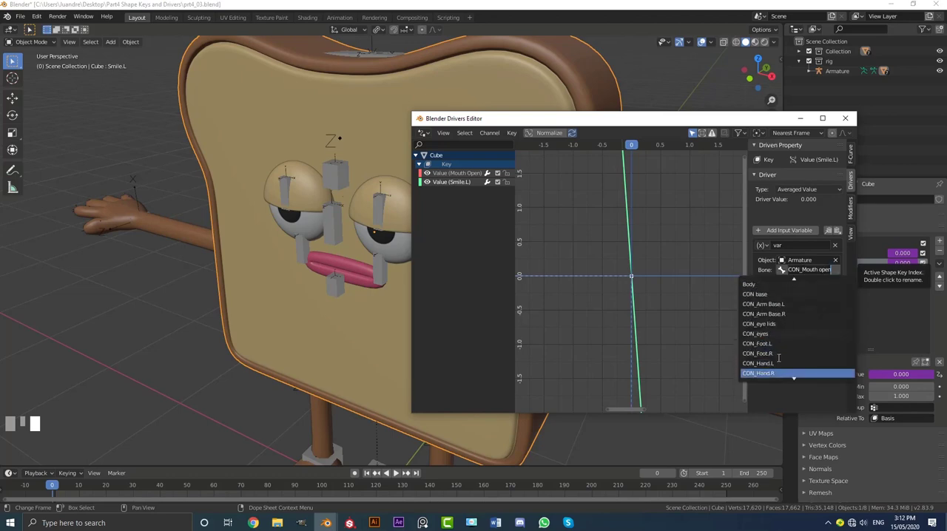
{"action": "key", "text": "Up"}
{"action": "key", "text": "Up"}
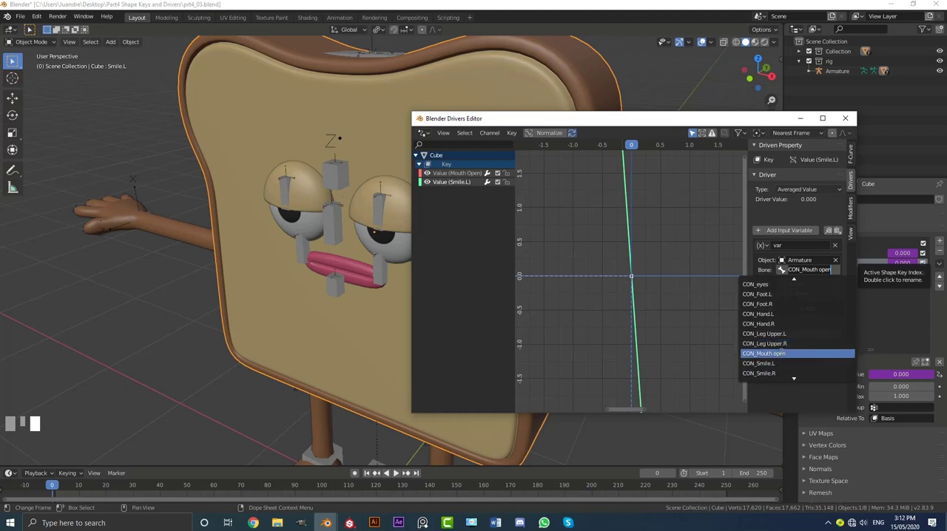
{"action": "key", "text": "Up"}
{"action": "key", "text": "Up"}
{"action": "key", "text": "Down"}
{"action": "key", "text": "Down"}
{"action": "key", "text": "Down"}
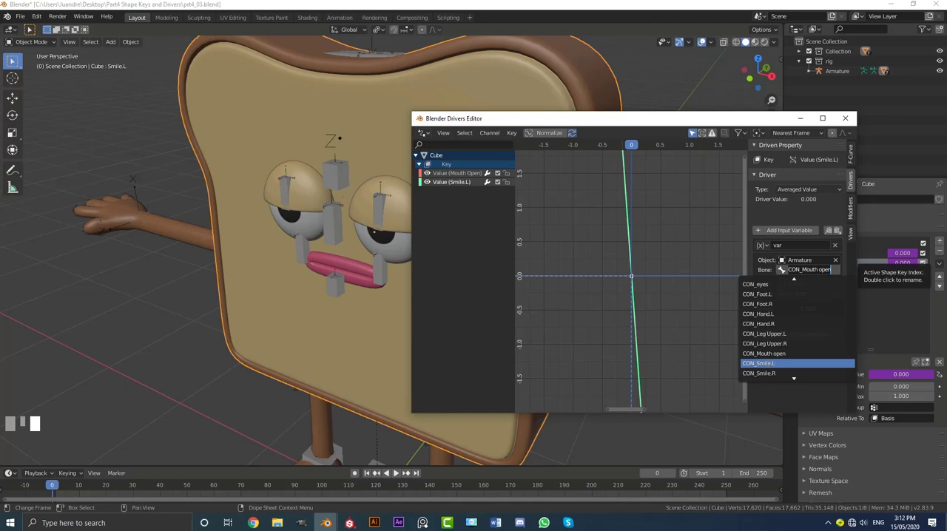
{"action": "left_click", "coordinate": [770, 363]}
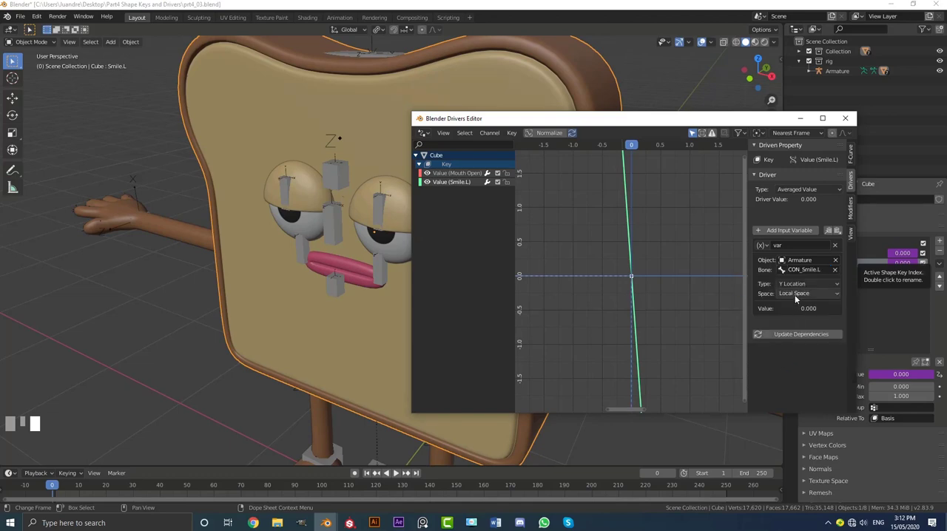
{"action": "scroll", "coordinate": [335, 284], "scroll_direction": "up", "scroll_amount": 2}
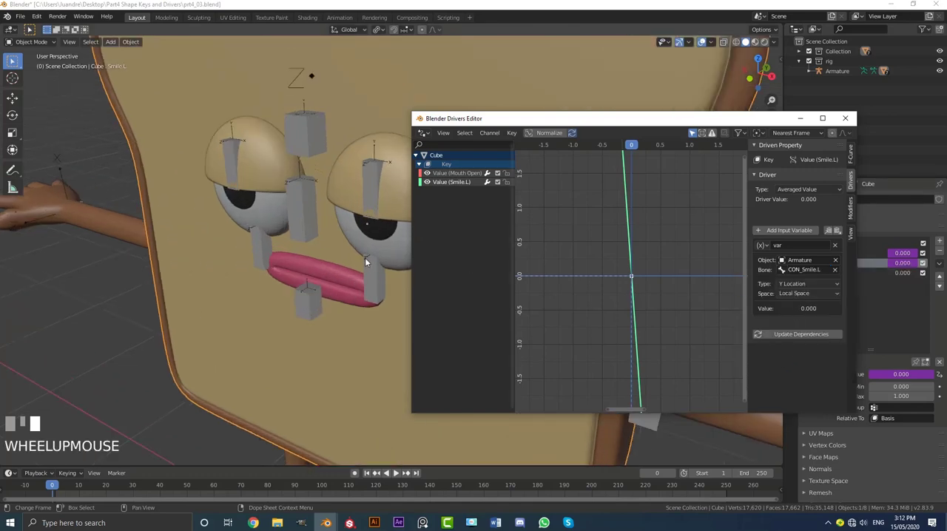
{"action": "scroll", "coordinate": [365, 257], "scroll_direction": "up", "scroll_amount": 1}
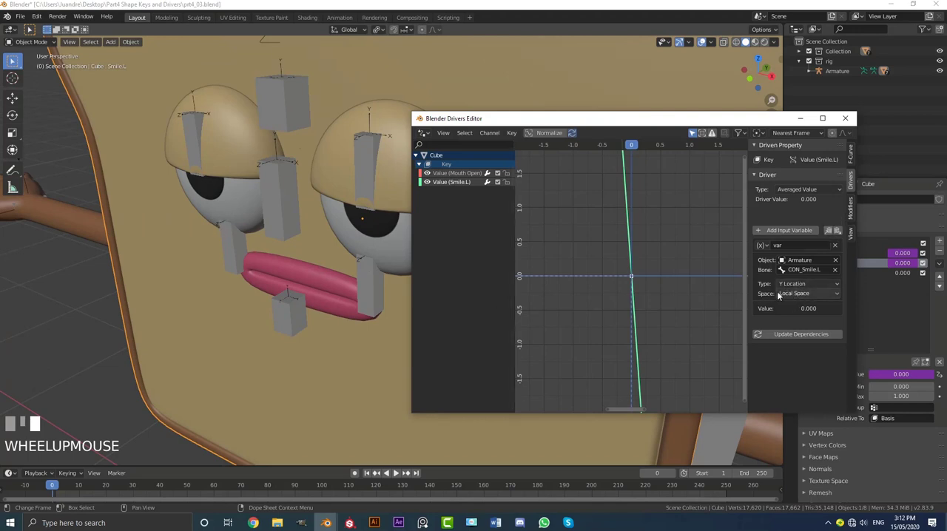
Set the x coefficient of the Smile.L driver's Generator modifier to 8.
{"action": "left_click", "coordinate": [850, 207]}
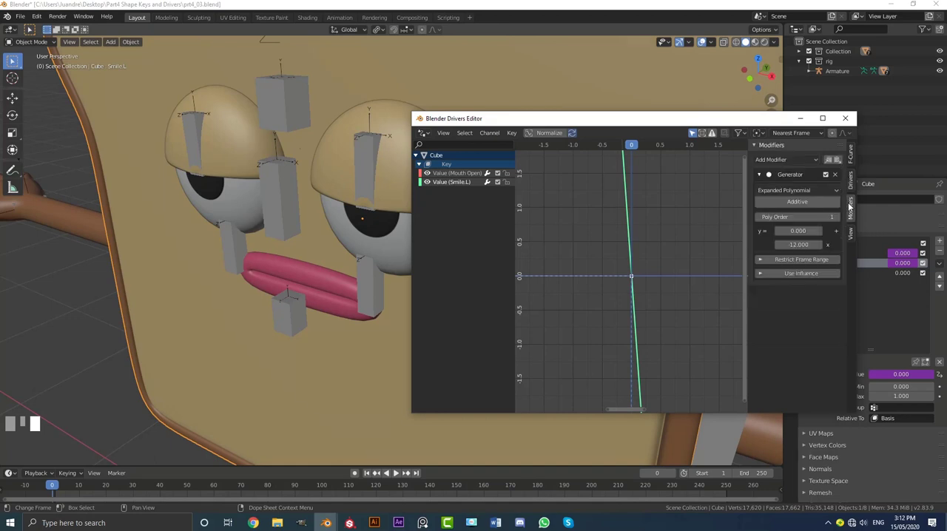
{"action": "left_click", "coordinate": [797, 245]}
{"action": "type", "text": "-12.0"}
{"action": "key", "text": "BackSpace"}
{"action": "key", "text": "BackSpace"}
{"action": "key", "text": "BackSpace"}
{"action": "key", "text": "BackSpace"}
{"action": "key", "text": "BackSpace"}
{"action": "type", "text": "8"}
{"action": "key", "text": "Return"}
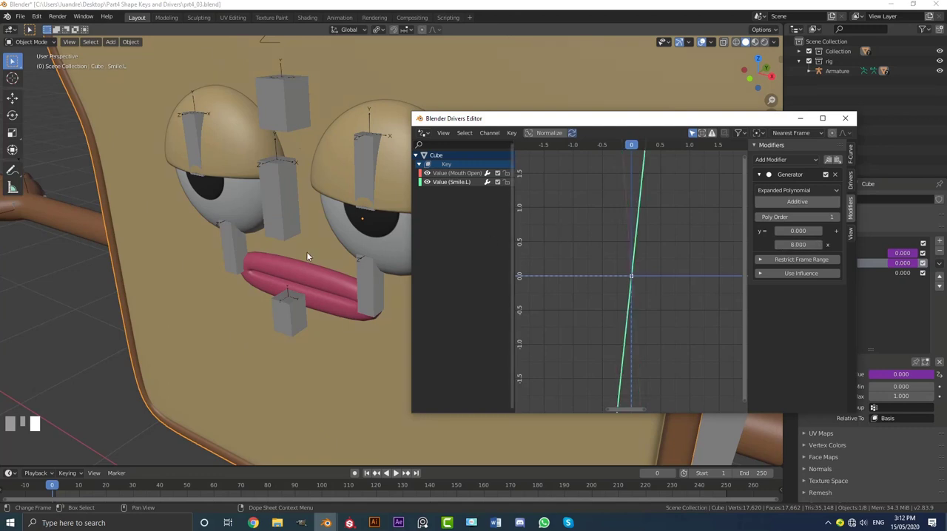
Put the armature in Pose Mode and show the bone properties of CON_Smile.L.
{"action": "middle_click_drag", "start_coordinate": [306, 251], "coordinate": [369, 266]}
{"action": "scroll", "coordinate": [403, 276], "scroll_direction": "up", "scroll_amount": 3}
{"action": "left_click", "coordinate": [402, 275]}
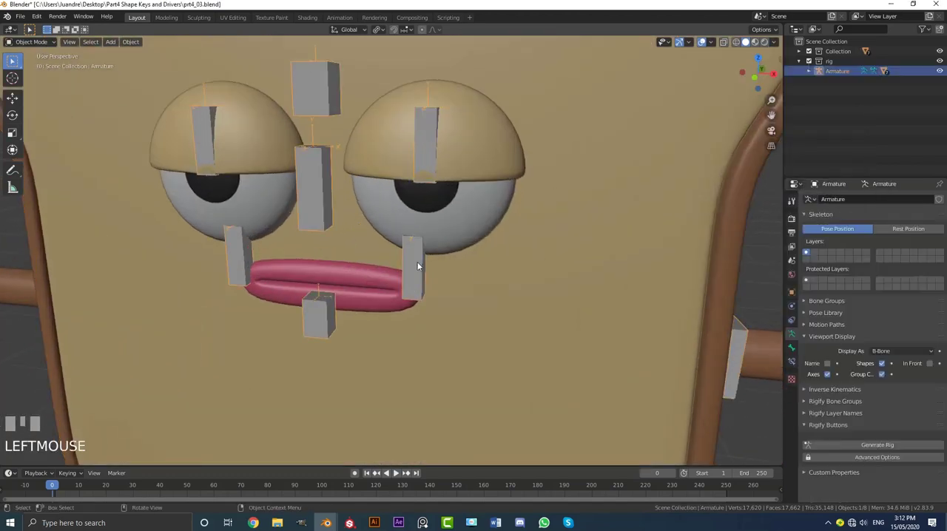
{"action": "left_click", "coordinate": [33, 42]}
{"action": "left_click", "coordinate": [31, 76]}
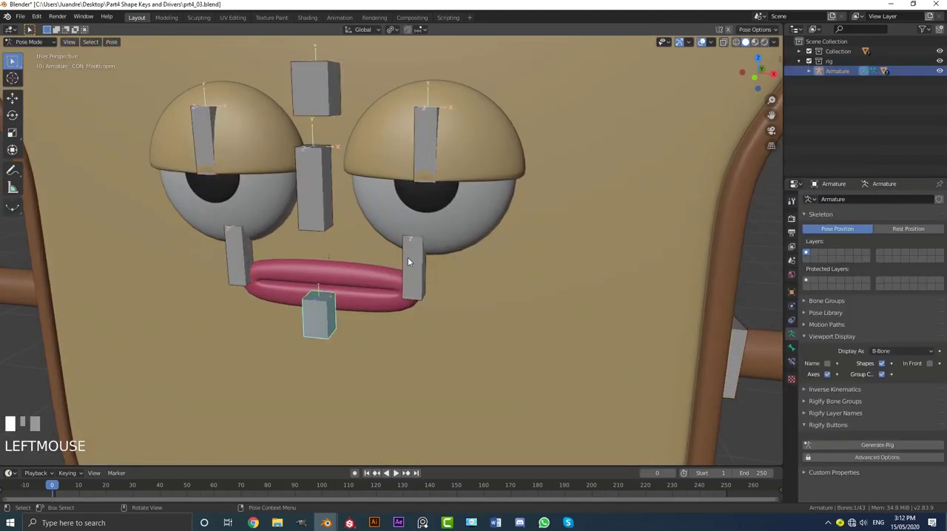
{"action": "left_click", "coordinate": [407, 261]}
{"action": "left_click", "coordinate": [791, 348]}
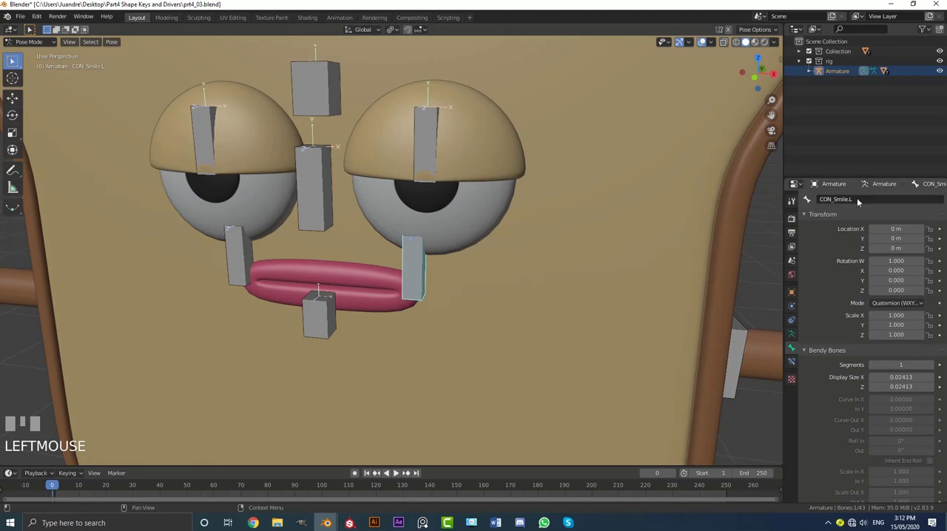
Test-move the CON_Smile.L bone in perspective and front view to check the mouth corner's response, cancelling each move.
{"action": "scroll", "coordinate": [439, 301], "scroll_direction": "up", "scroll_amount": 2}
{"action": "middle_click_drag", "start_coordinate": [444, 302], "coordinate": [442, 270]}
{"action": "key", "text": "g"}
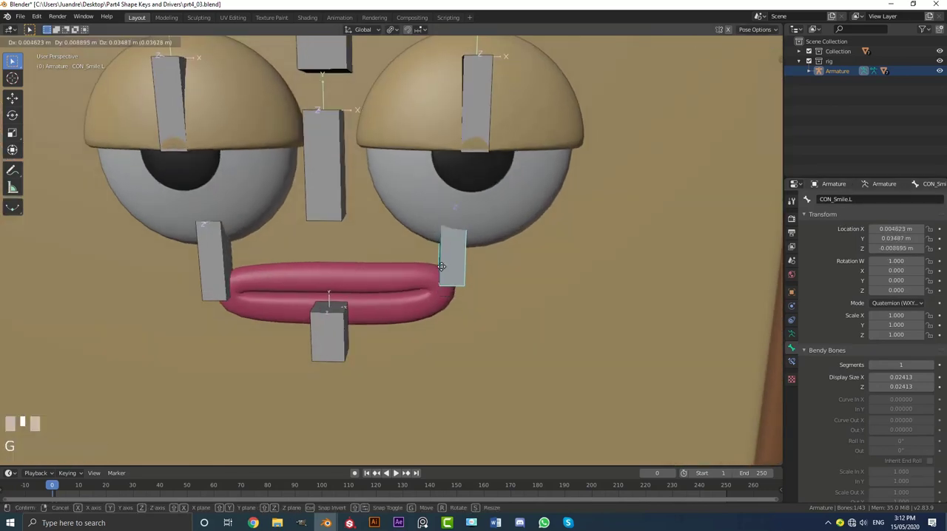
{"action": "right_click", "coordinate": [423, 236]}
{"action": "key", "text": "KP_1"}
{"action": "key", "text": "g"}
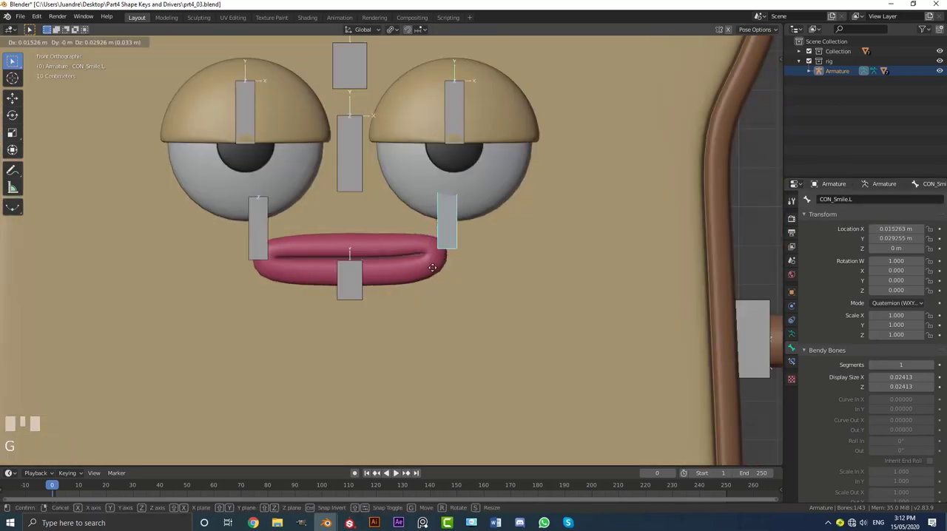
{"action": "right_click", "coordinate": [434, 227]}
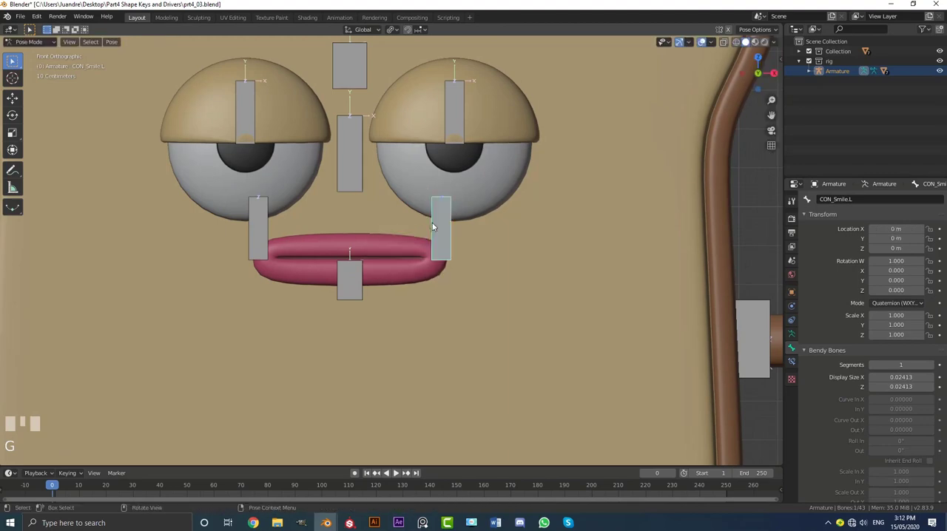
{"action": "right_click", "coordinate": [433, 227]}
Return the armature to Object Mode and select the bread body mesh again.
{"action": "left_click", "coordinate": [27, 51]}
{"action": "left_click", "coordinate": [30, 42]}
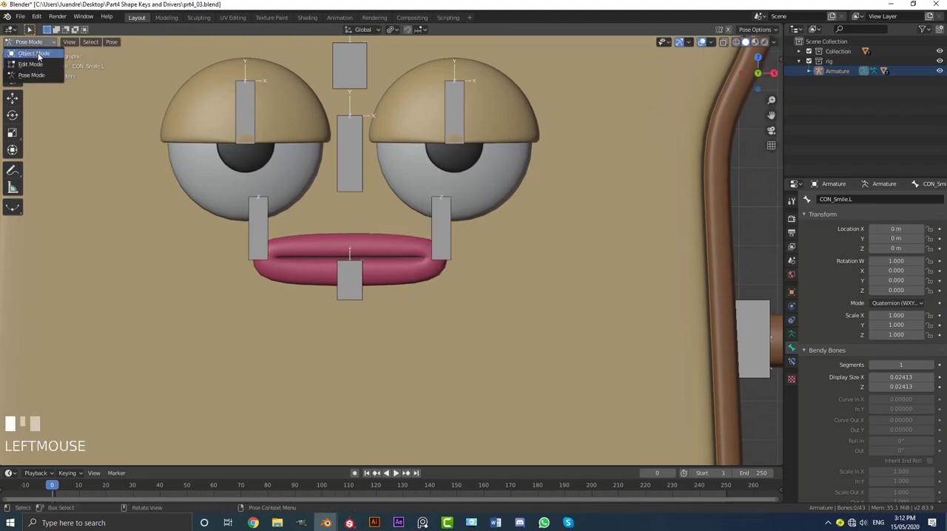
{"action": "left_click", "coordinate": [34, 54]}
{"action": "scroll", "coordinate": [444, 252], "scroll_direction": "down", "scroll_amount": 3}
{"action": "middle_click_drag", "start_coordinate": [414, 244], "coordinate": [446, 252]}
{"action": "left_click", "coordinate": [574, 124]}
{"action": "scroll", "coordinate": [581, 136], "scroll_direction": "down", "scroll_amount": 2}
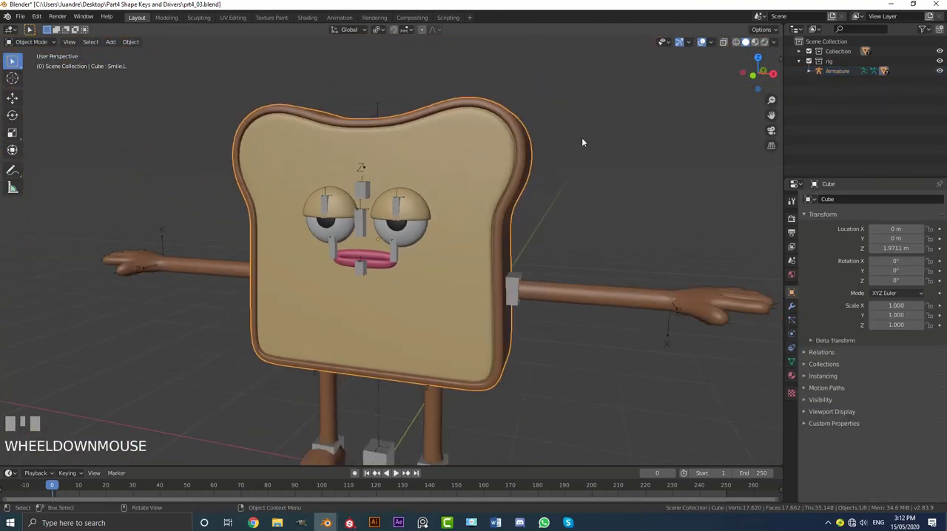
{"action": "scroll", "coordinate": [582, 142], "scroll_direction": "up", "scroll_amount": 3}
Raise the Smile.L driver's Generator x coefficient to 13 in the Drivers Editor and close the editor window.
{"action": "mouse_move", "coordinate": [326, 523]}
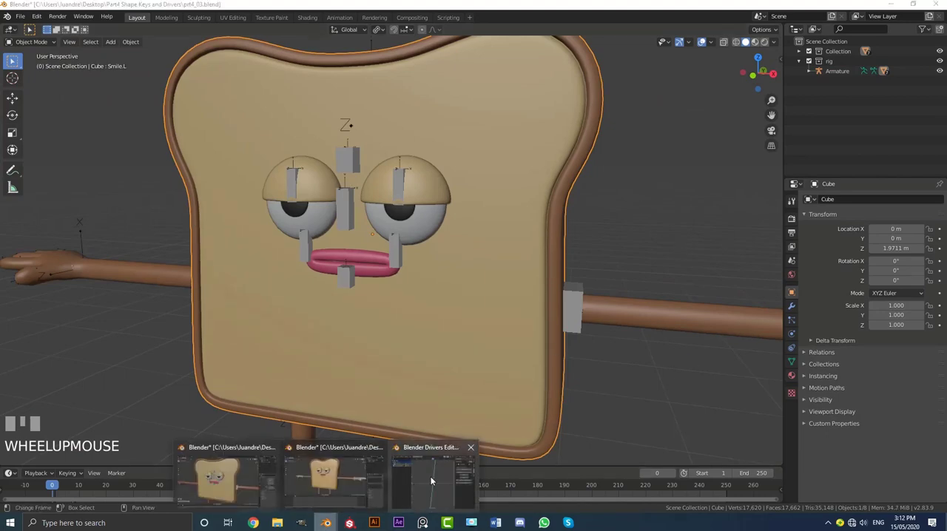
{"action": "left_click", "coordinate": [431, 481]}
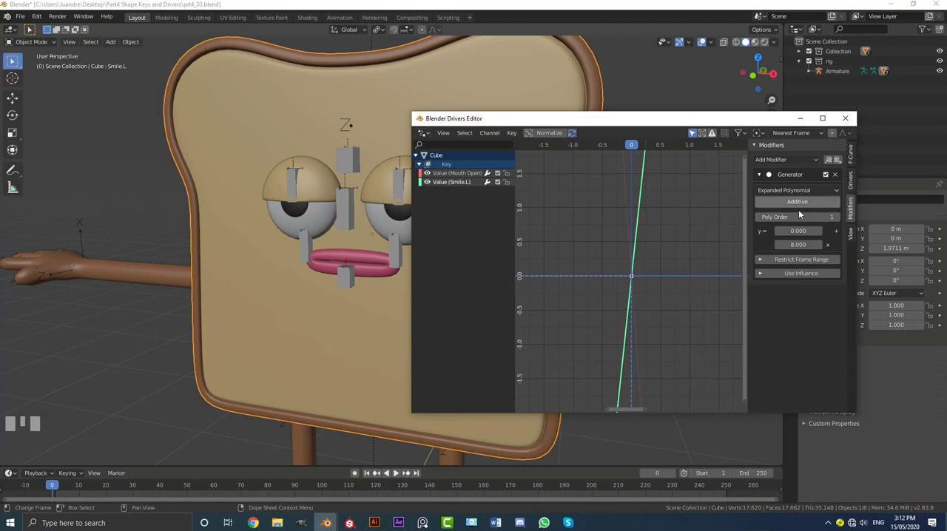
{"action": "left_click", "coordinate": [796, 245]}
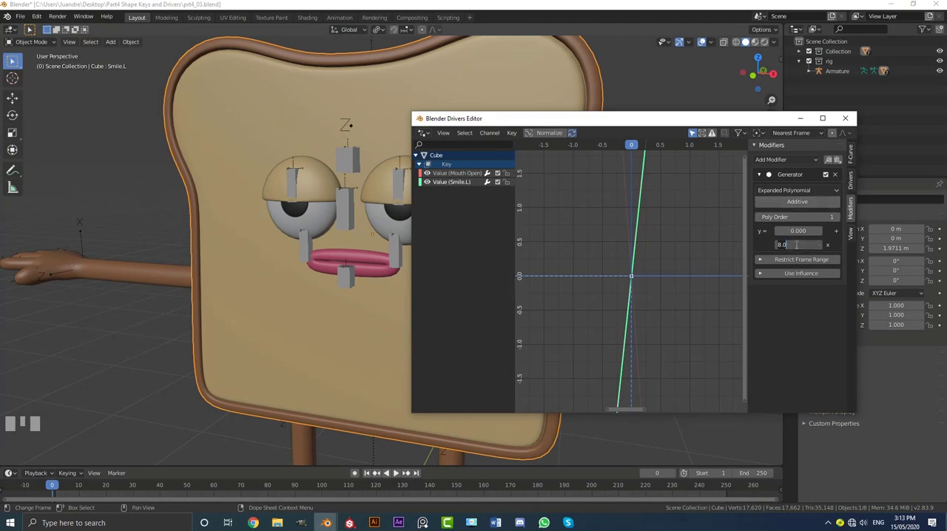
{"action": "type", "text": "13"}
{"action": "key", "text": "Return"}
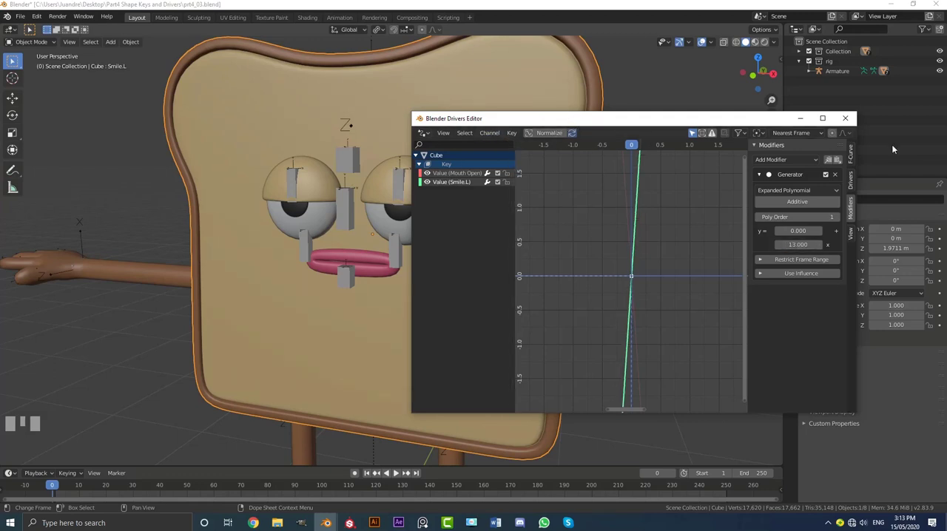
{"action": "left_click_drag", "start_coordinate": [747, 123], "coordinate": [708, 136]}
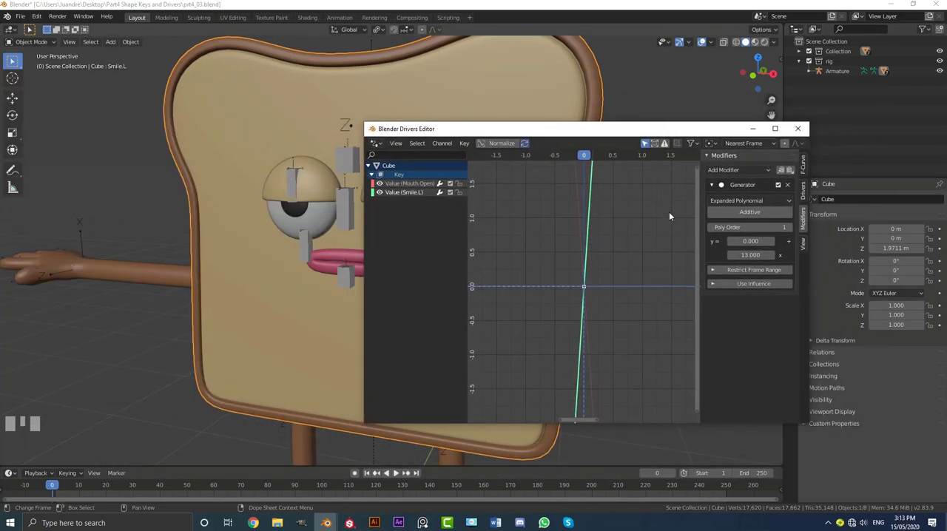
{"action": "left_click", "coordinate": [797, 129]}
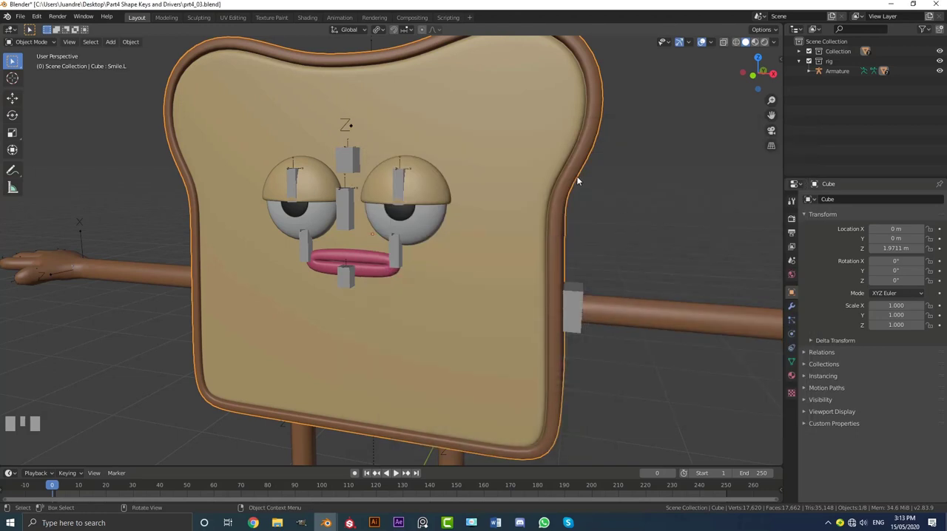
Copy the driver from the Smile.L shape key value and paste it onto the Smile.R value.
{"action": "left_click", "coordinate": [791, 362]}
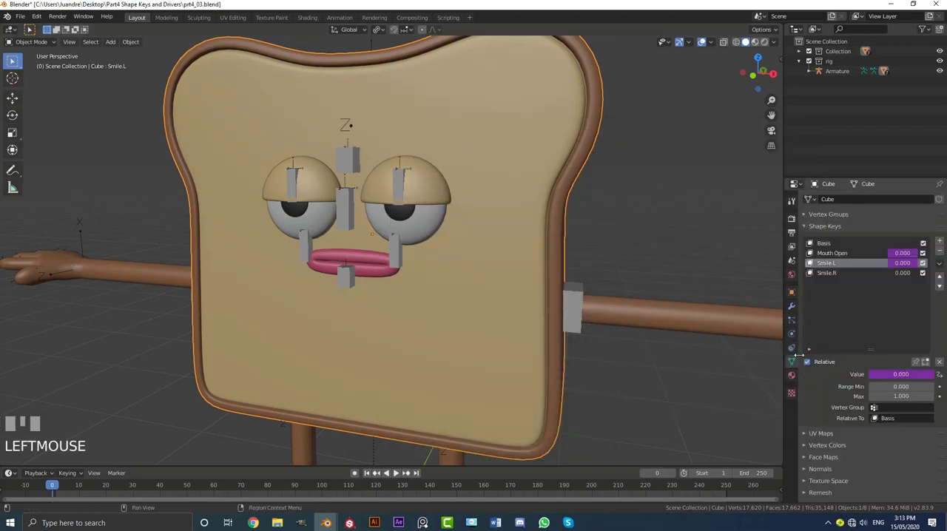
{"action": "right_click", "coordinate": [901, 263]}
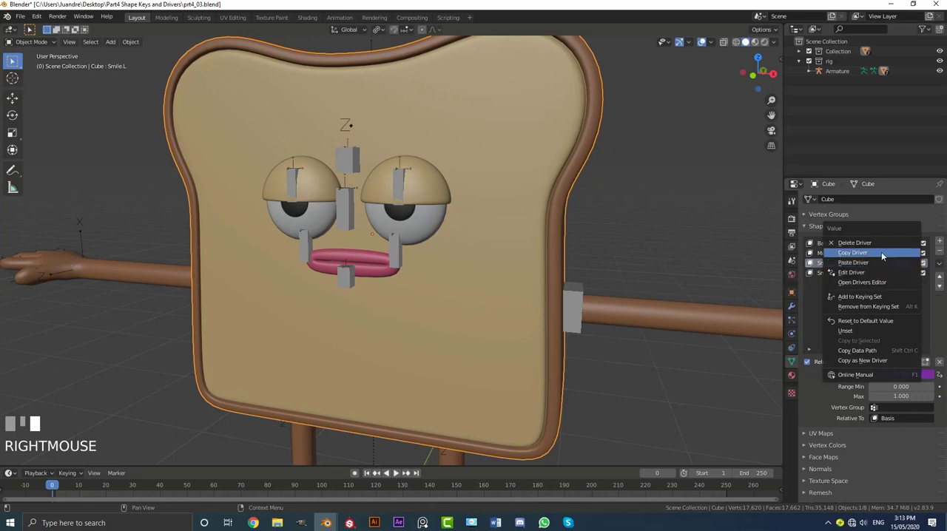
{"action": "left_click", "coordinate": [880, 252]}
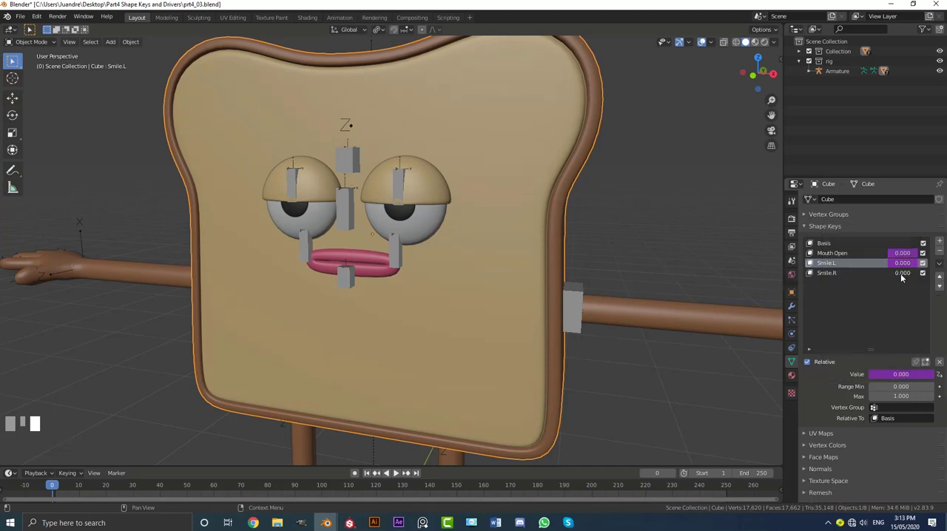
{"action": "right_click", "coordinate": [900, 274]}
{"action": "left_click", "coordinate": [871, 298]}
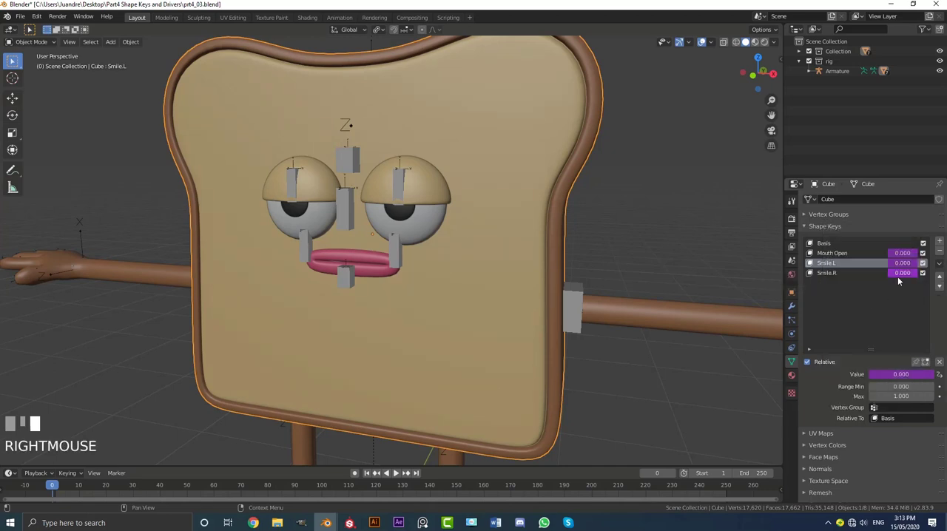
Set the target bone of the Smile.R driver variable to CON_Smile.R, check its Generator modifier and close the Drivers Editor.
{"action": "right_click", "coordinate": [897, 272]}
{"action": "left_click", "coordinate": [871, 291]}
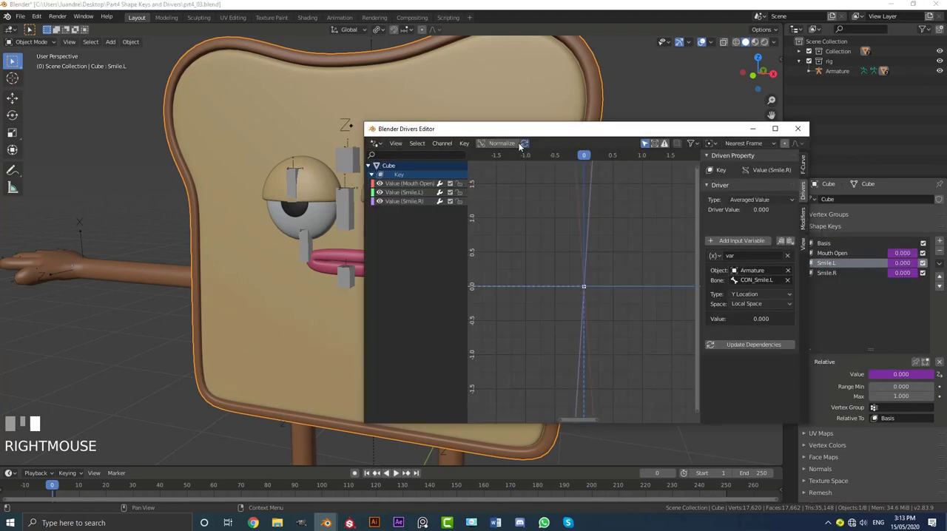
{"action": "left_click", "coordinate": [408, 201]}
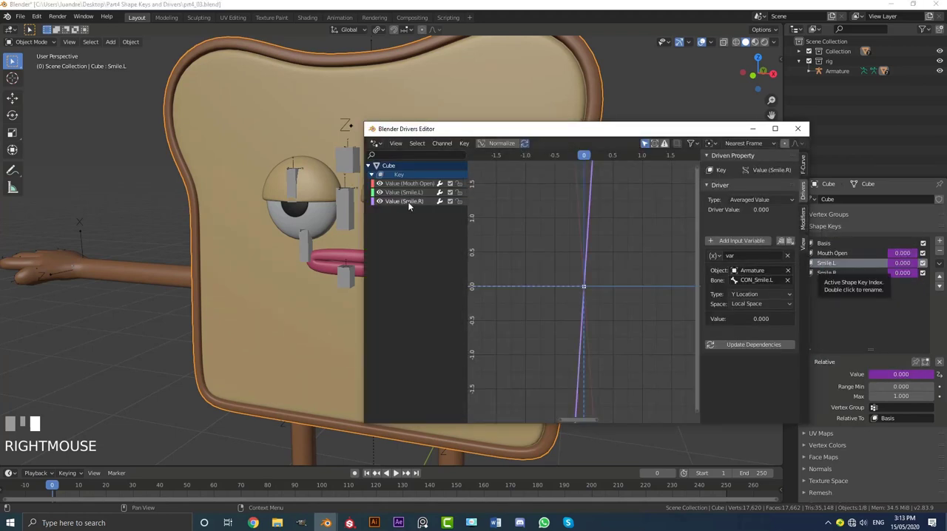
{"action": "left_click", "coordinate": [744, 281]}
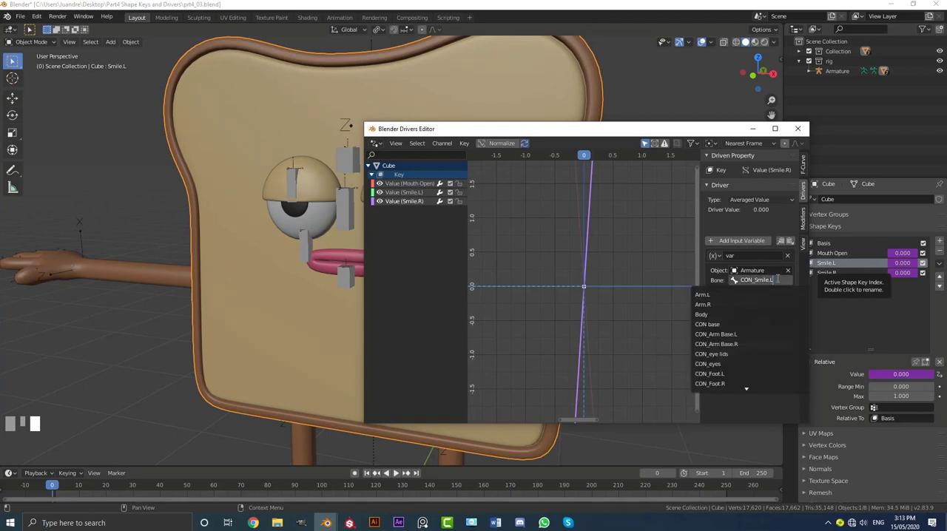
{"action": "key", "text": "BackSpace"}
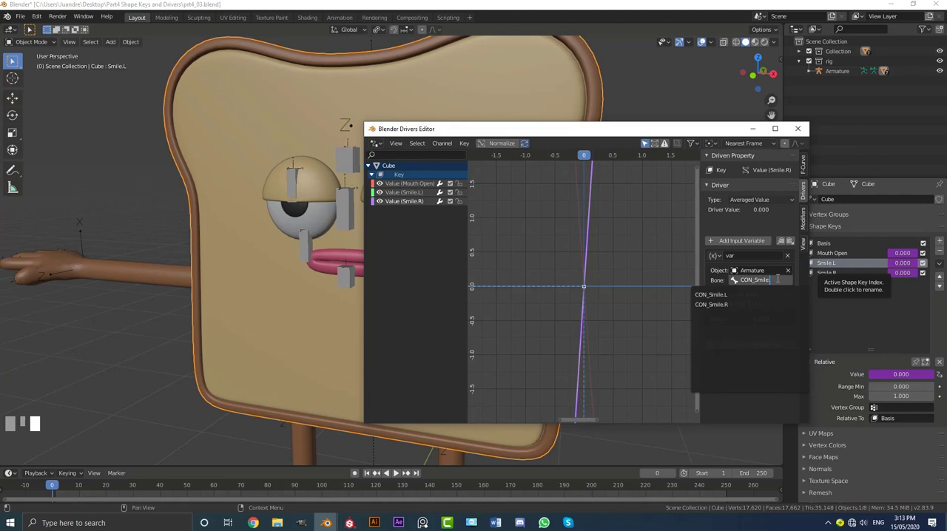
{"action": "type", "text": "R"}
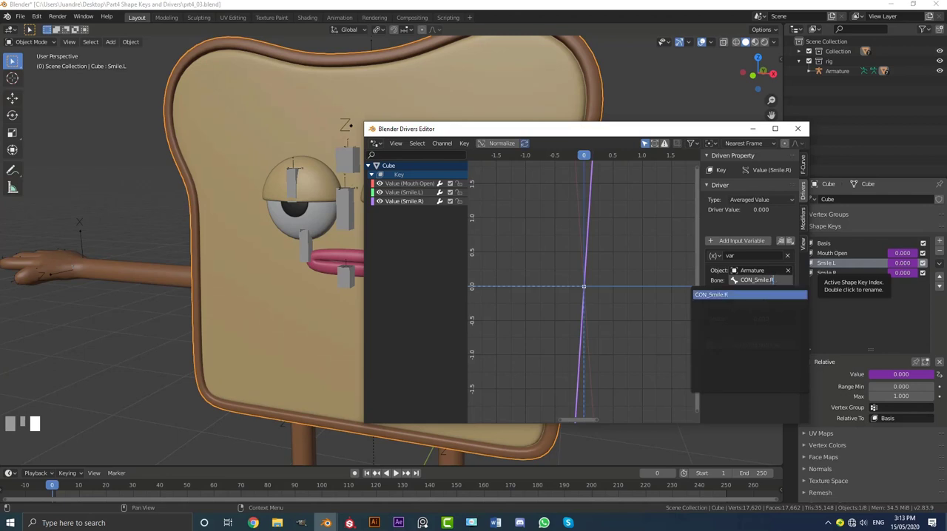
{"action": "left_click", "coordinate": [759, 295]}
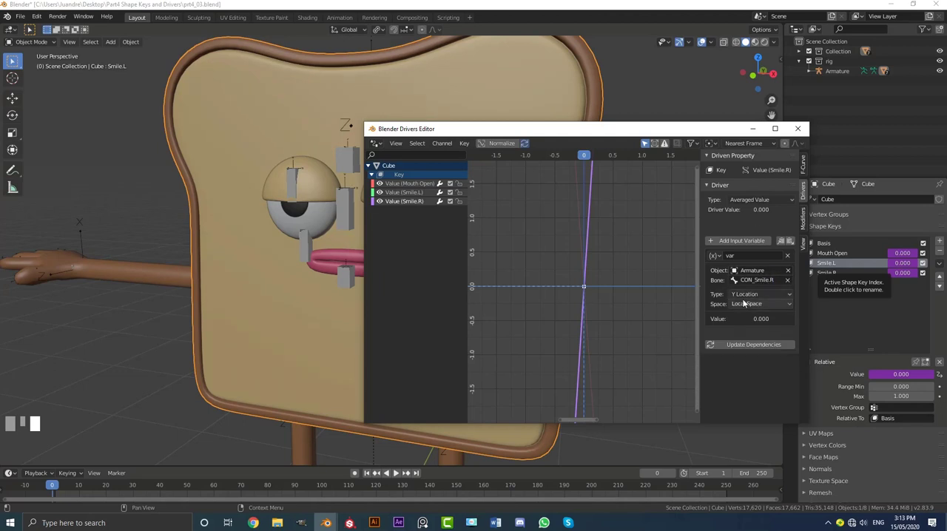
{"action": "left_click", "coordinate": [803, 217]}
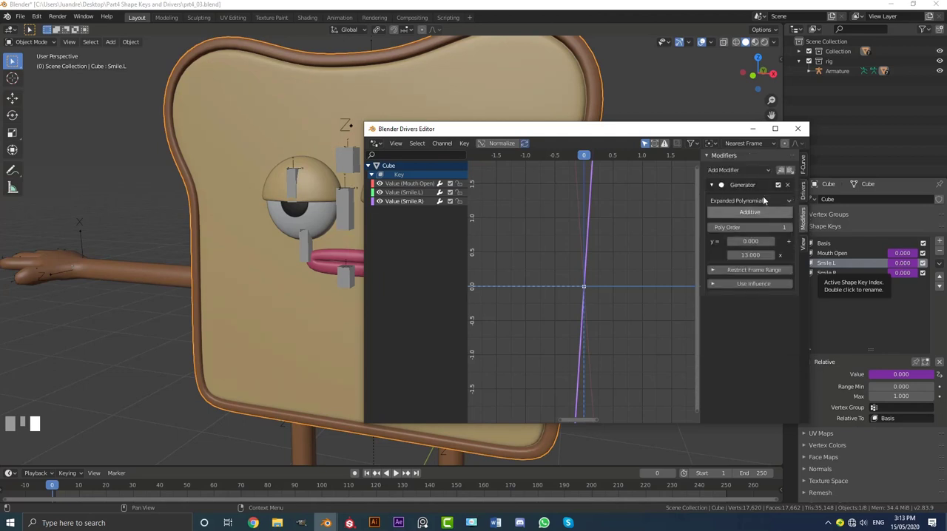
{"action": "left_click", "coordinate": [798, 129]}
Put the armature in Pose Mode and test-move the CON_Smile.R bone upward in front view, cancelling the move.
{"action": "scroll", "coordinate": [275, 239], "scroll_direction": "up", "scroll_amount": 3}
{"action": "left_click", "coordinate": [286, 242]}
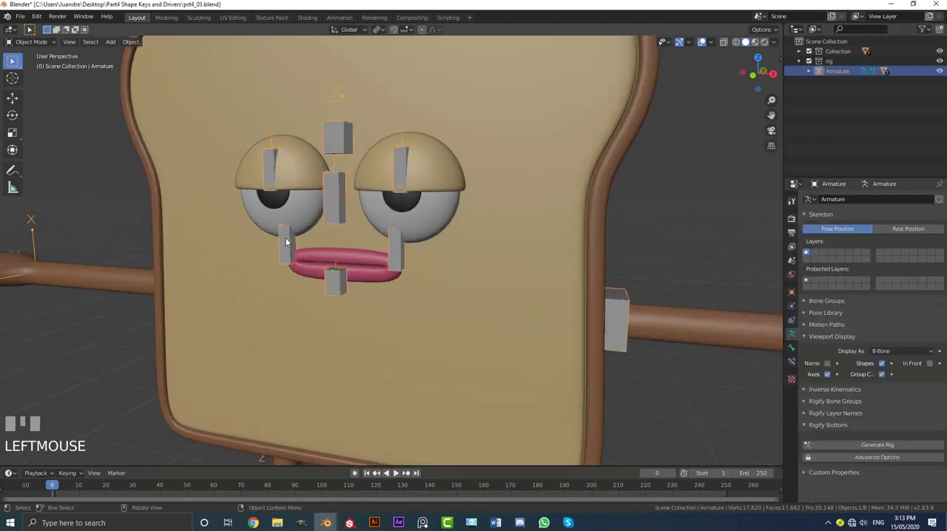
{"action": "left_click", "coordinate": [20, 42]}
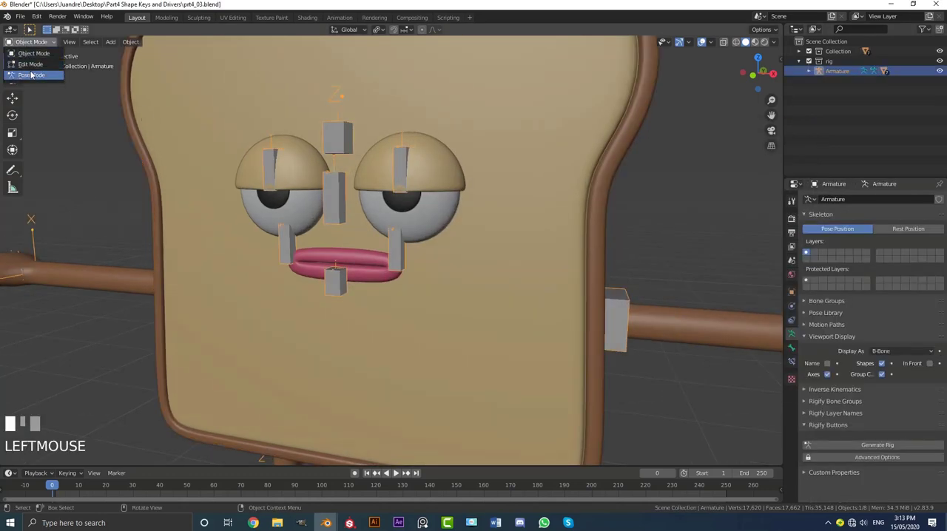
{"action": "left_click", "coordinate": [30, 75]}
{"action": "left_click", "coordinate": [287, 246]}
{"action": "key", "text": "KP_1"}
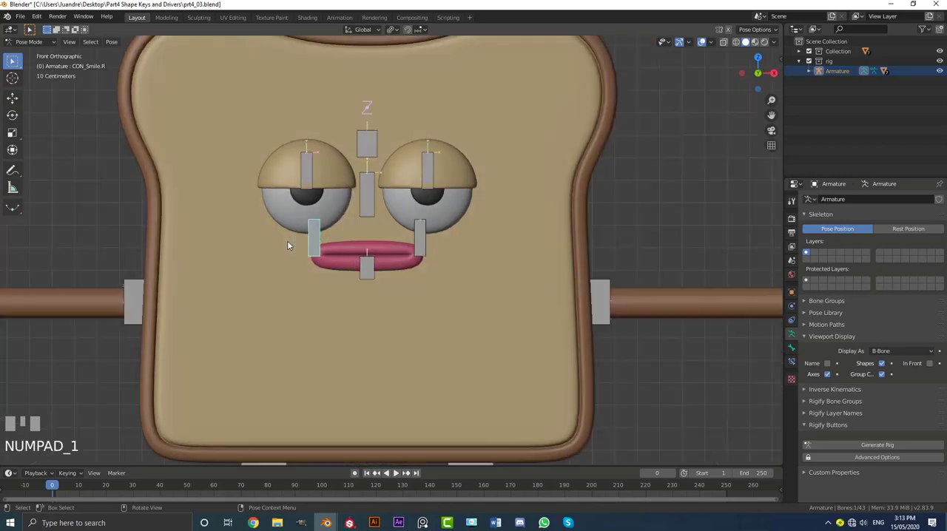
{"action": "scroll", "coordinate": [262, 248], "scroll_direction": "up", "scroll_amount": 5}
{"action": "middle_click_drag", "start_coordinate": [263, 248], "coordinate": [355, 293], "text": "shift"}
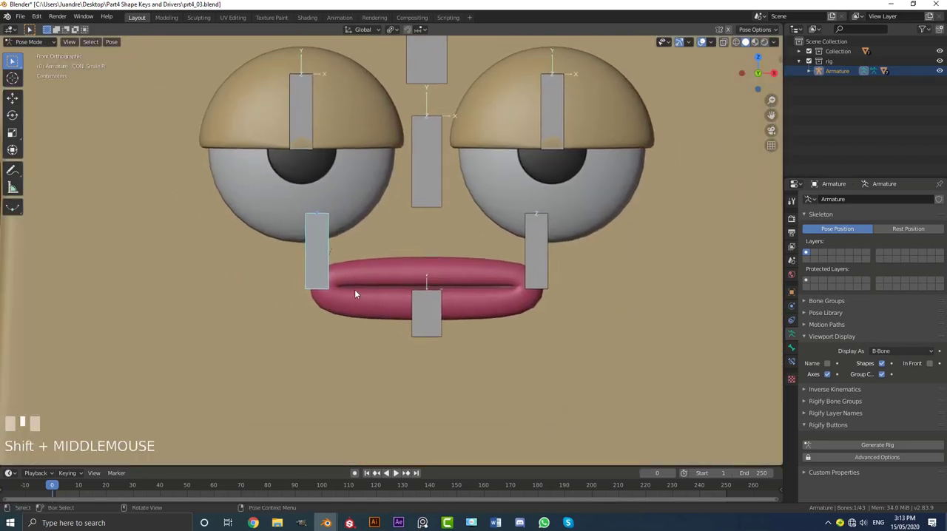
{"action": "right_click", "coordinate": [334, 250]}
Move the mouth-open control bone down to open the mouth.
{"action": "left_click", "coordinate": [442, 329]}
{"action": "scroll", "coordinate": [442, 329], "scroll_direction": "down", "scroll_amount": 3}
{"action": "key", "text": "g"}
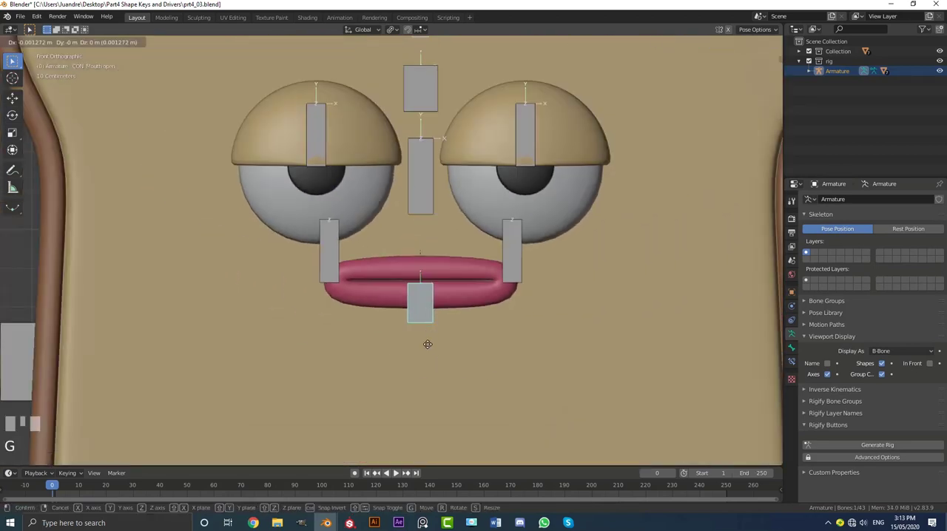
{"action": "left_click", "coordinate": [434, 374]}
Raise the CON_Smile.L and CON_Smile.R bones to pull both mouth corners up.
{"action": "left_click", "coordinate": [509, 250]}
{"action": "key", "text": "g"}
{"action": "left_click", "coordinate": [509, 221]}
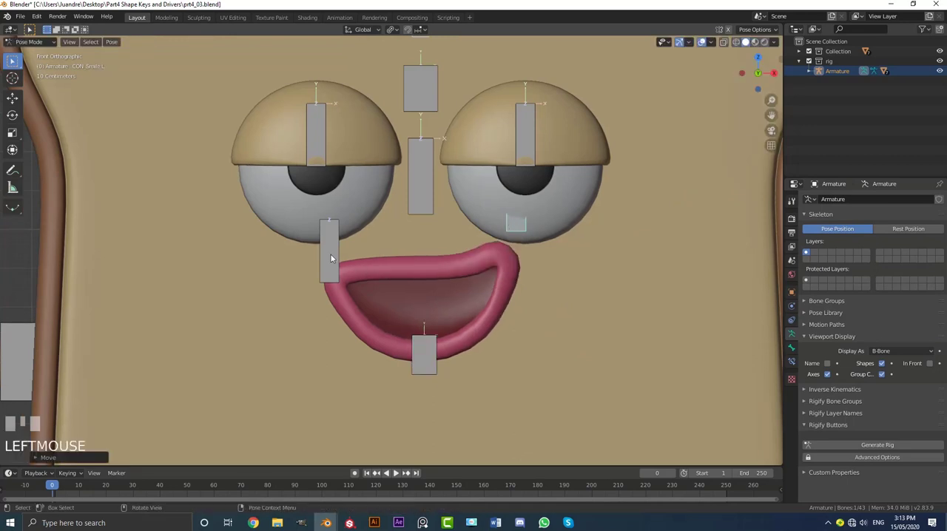
{"action": "left_click", "coordinate": [331, 254]}
{"action": "key", "text": "g"}
{"action": "left_click", "coordinate": [322, 216]}
Lower the CON_Smile.L bone for a one-sided smile and inspect the open mouth from the side.
{"action": "left_click", "coordinate": [522, 227]}
{"action": "key", "text": "g"}
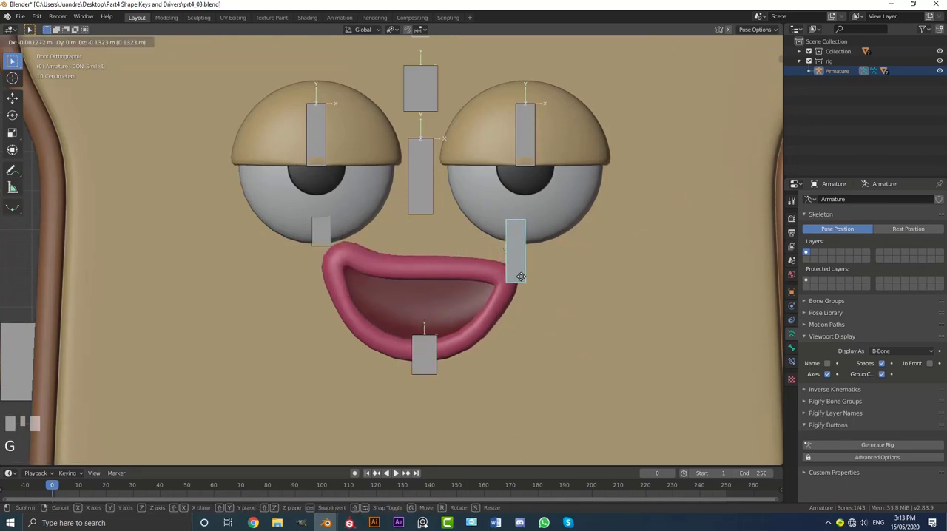
{"action": "left_click", "coordinate": [522, 295]}
{"action": "middle_click_drag", "start_coordinate": [585, 352], "coordinate": [528, 254]}
{"action": "scroll", "coordinate": [528, 253], "scroll_direction": "down", "scroll_amount": 5}
{"action": "scroll", "coordinate": [444, 251], "scroll_direction": "up", "scroll_amount": 5}
{"action": "middle_click_drag", "start_coordinate": [407, 274], "coordinate": [409, 275]}
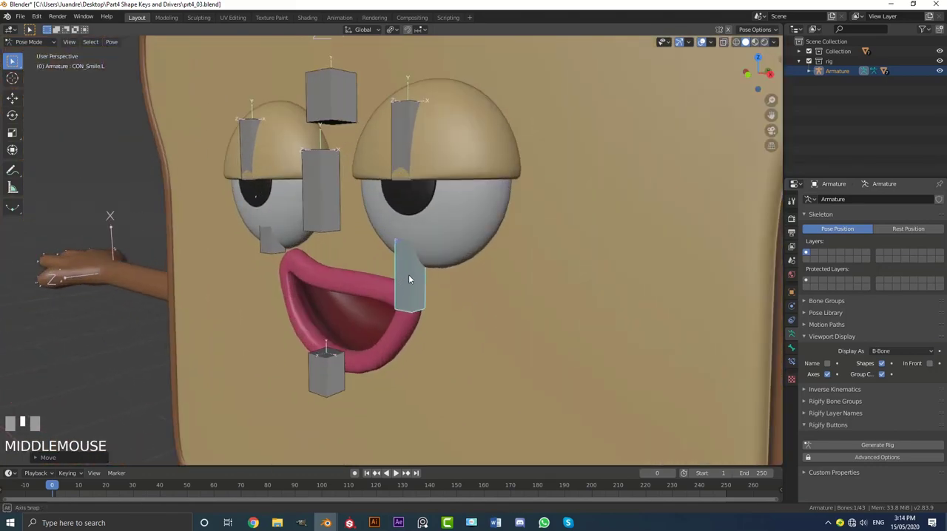
Test-move the CON_Smile.L bone and the CON_Smile.R bone separately to check each mouth corner, cancelling both moves.
{"action": "scroll", "coordinate": [445, 255], "scroll_direction": "up", "scroll_amount": 4}
{"action": "key", "text": "g"}
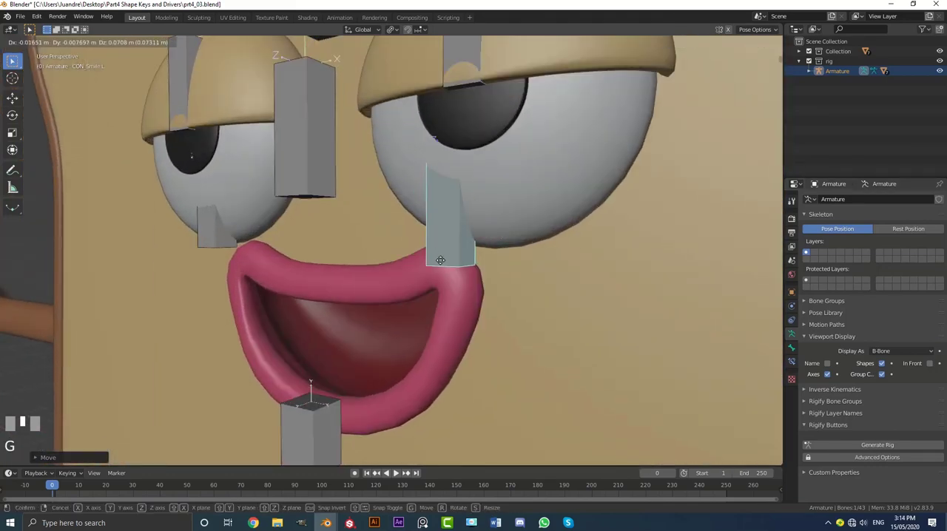
{"action": "right_click", "coordinate": [435, 293]}
{"action": "left_click", "coordinate": [207, 237]}
{"action": "key", "text": "g"}
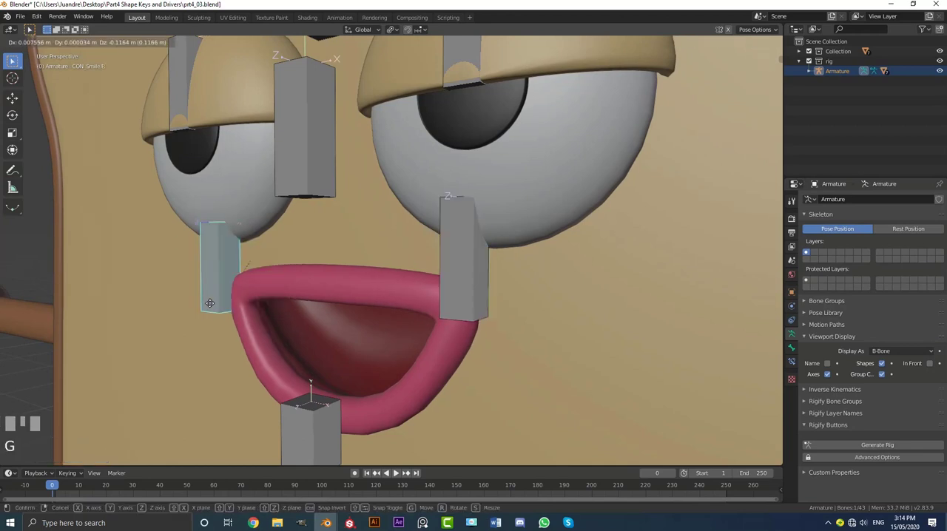
{"action": "right_click", "coordinate": [224, 275]}
Raise the CON_Mouth open bone slightly to partly close the mouth, and cancel a trial scale of the bone.
{"action": "scroll", "coordinate": [368, 348], "scroll_direction": "down", "scroll_amount": 5}
{"action": "left_click", "coordinate": [359, 346]}
{"action": "key", "text": "g"}
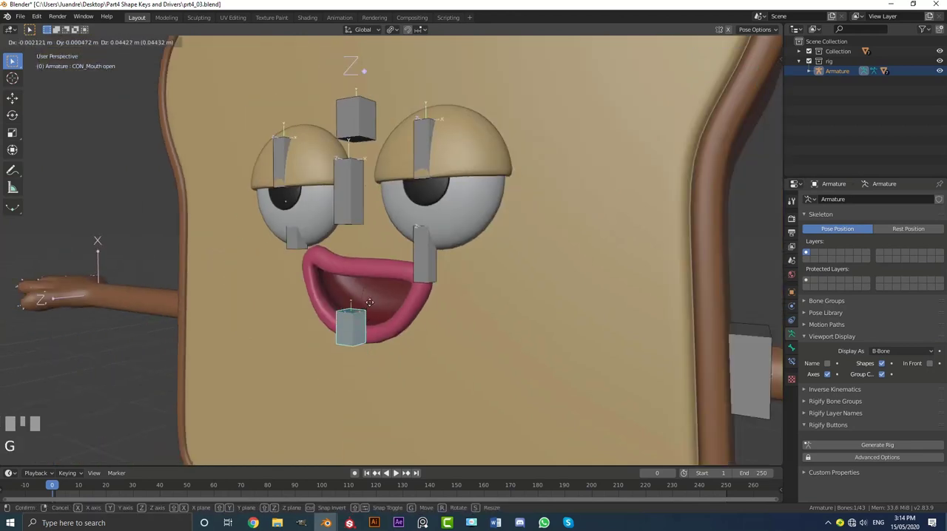
{"action": "left_click", "coordinate": [378, 305]}
{"action": "middle_click_drag", "start_coordinate": [378, 304], "coordinate": [405, 316]}
{"action": "key", "text": "s"}
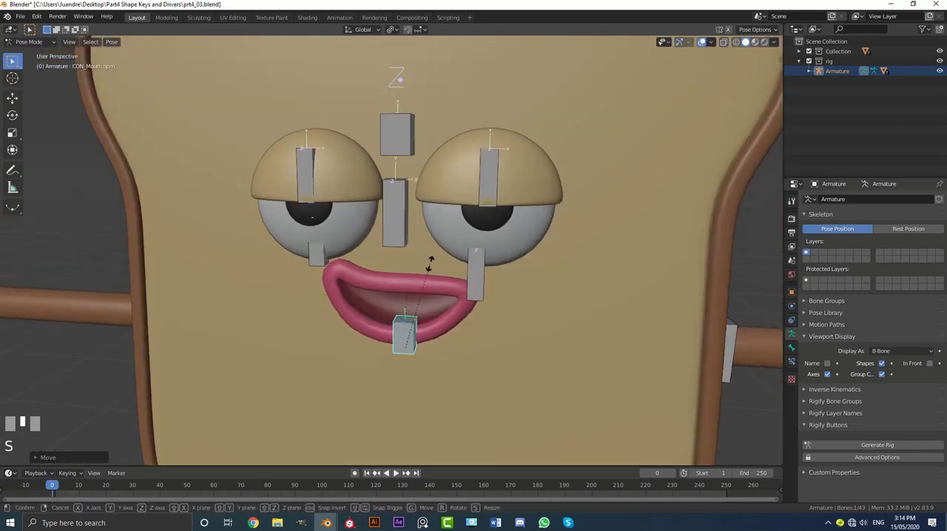
{"action": "right_click", "coordinate": [432, 265]}
Reset all bones of the armature with Clear Pose Transforms and deselect them.
{"action": "key", "text": "a"}
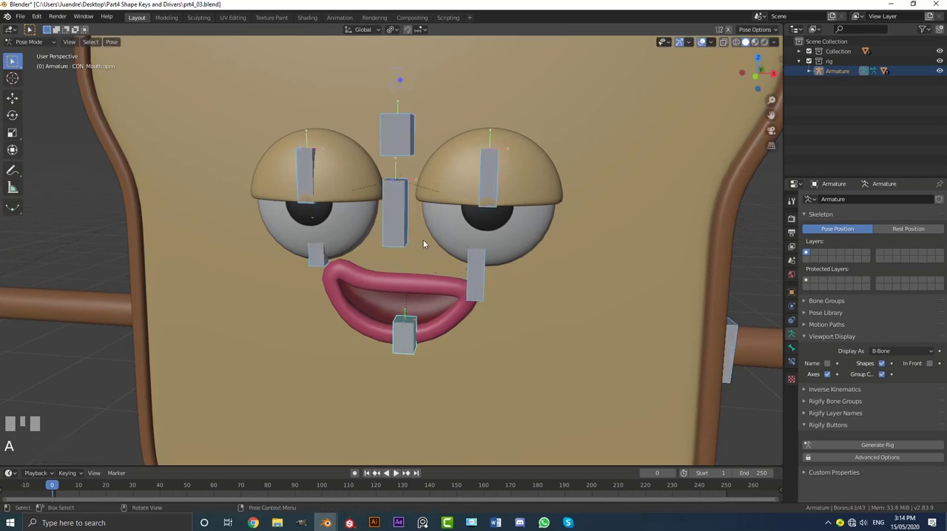
{"action": "scroll", "coordinate": [424, 244], "scroll_direction": "down", "scroll_amount": 3}
{"action": "middle_click_drag", "start_coordinate": [424, 243], "coordinate": [408, 227]}
{"action": "scroll", "coordinate": [408, 227], "scroll_direction": "up", "scroll_amount": 1}
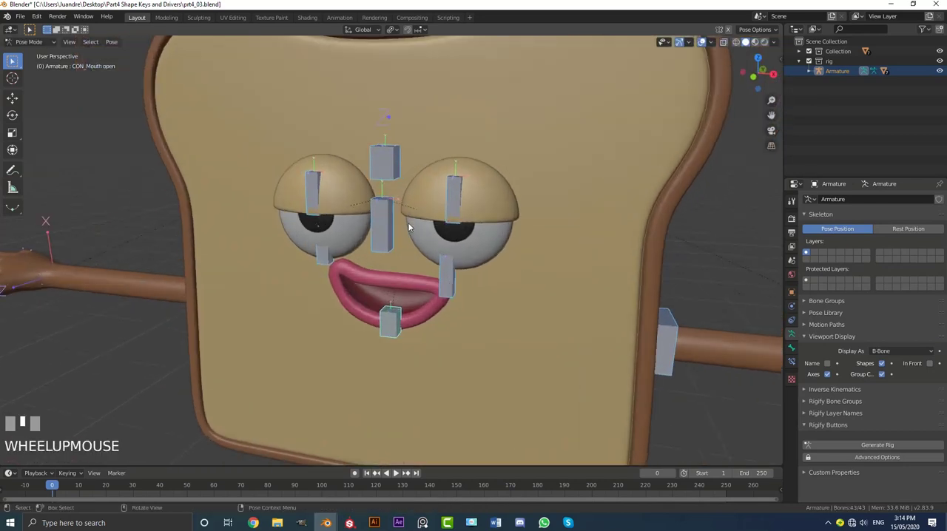
{"action": "key", "text": "F3"}
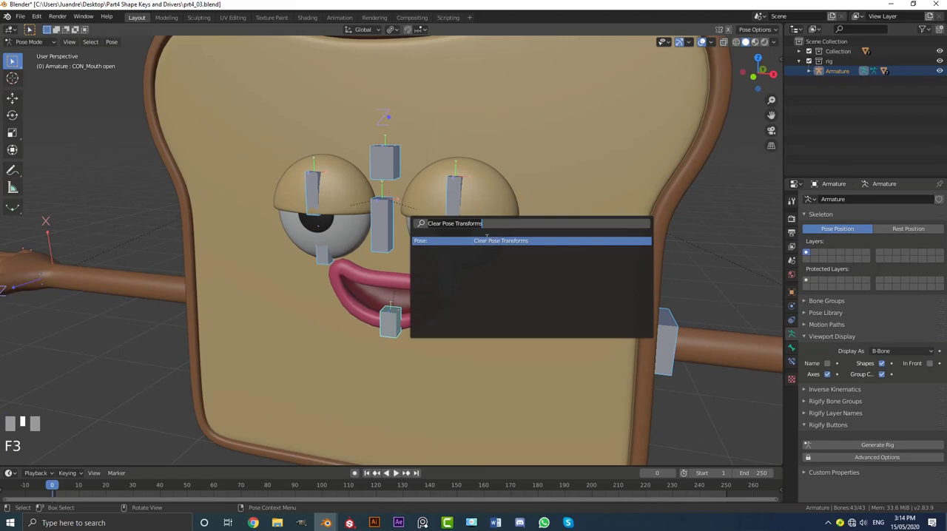
{"action": "left_click", "coordinate": [511, 239]}
{"action": "scroll", "coordinate": [508, 237], "scroll_direction": "down", "scroll_amount": 4}
{"action": "mouse_move", "coordinate": [509, 237]}
{"action": "middle_mouse_down"}
{"action": "mouse_move", "coordinate": [437, 226]}
{"action": "mouse_move", "coordinate": [476, 251]}
{"action": "mouse_move", "coordinate": [518, 239]}
{"action": "middle_mouse_up"}
{"action": "key", "text": "alt+a"}
{"action": "scroll", "coordinate": [518, 239], "scroll_direction": "up", "scroll_amount": 4}
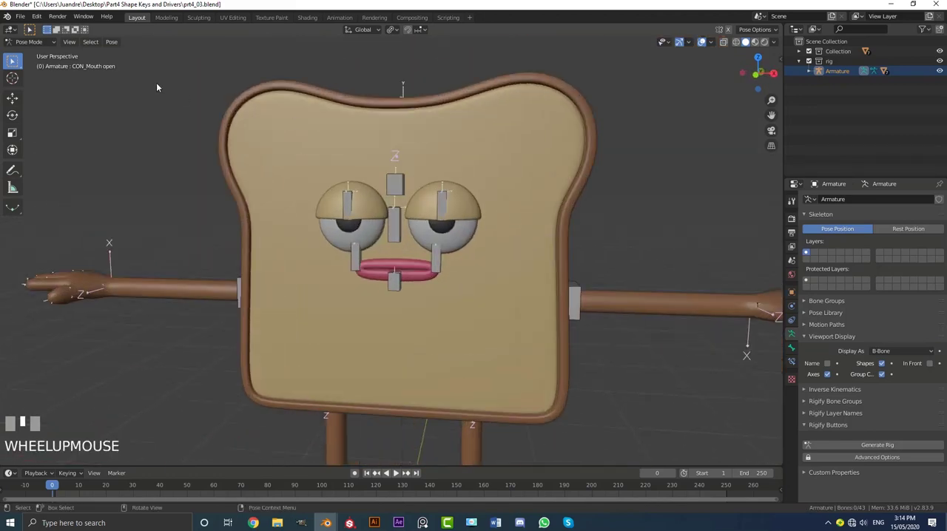
{"action": "left_click", "coordinate": [55, 43]}
{"action": "scroll", "coordinate": [509, 213], "scroll_direction": "down", "scroll_amount": 4}
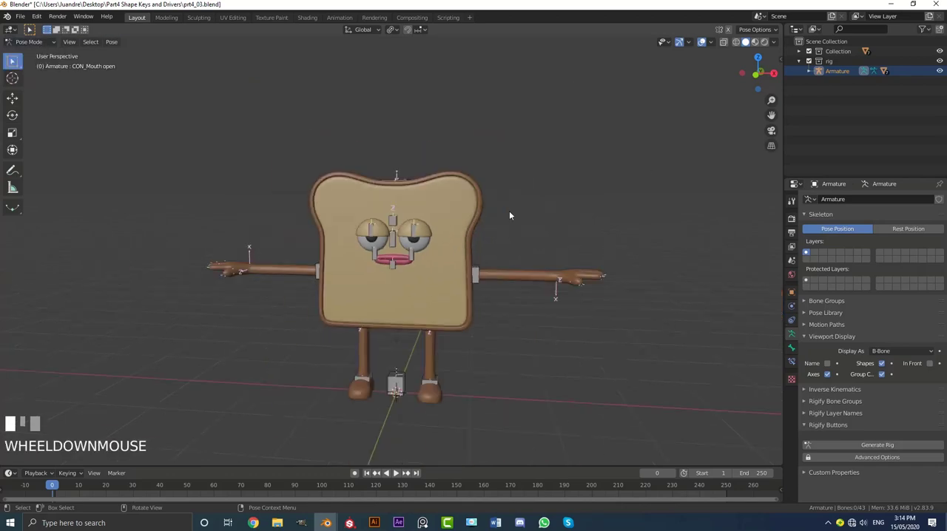
{"action": "key", "text": "KP_1"}
{"action": "scroll", "coordinate": [460, 299], "scroll_direction": "up", "scroll_amount": 3}
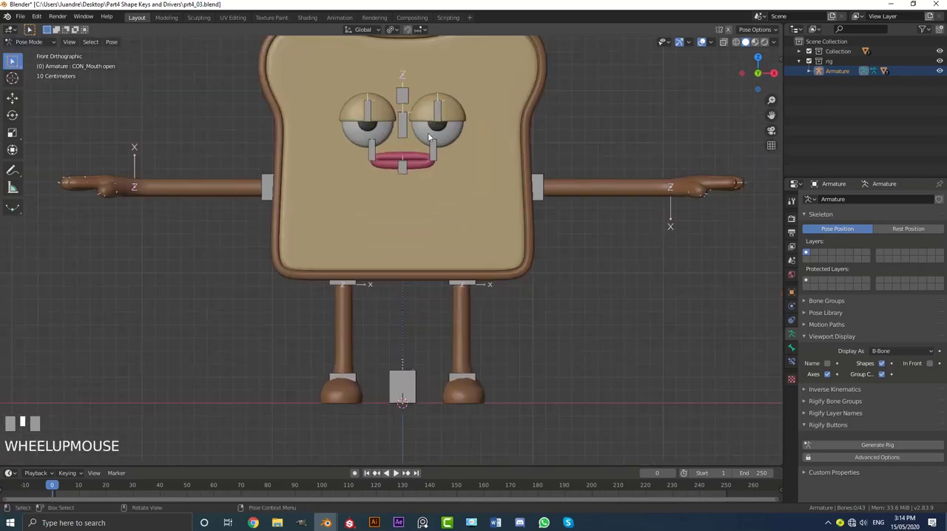
{"action": "middle_click_drag", "start_coordinate": [450, 115], "coordinate": [414, 125]}
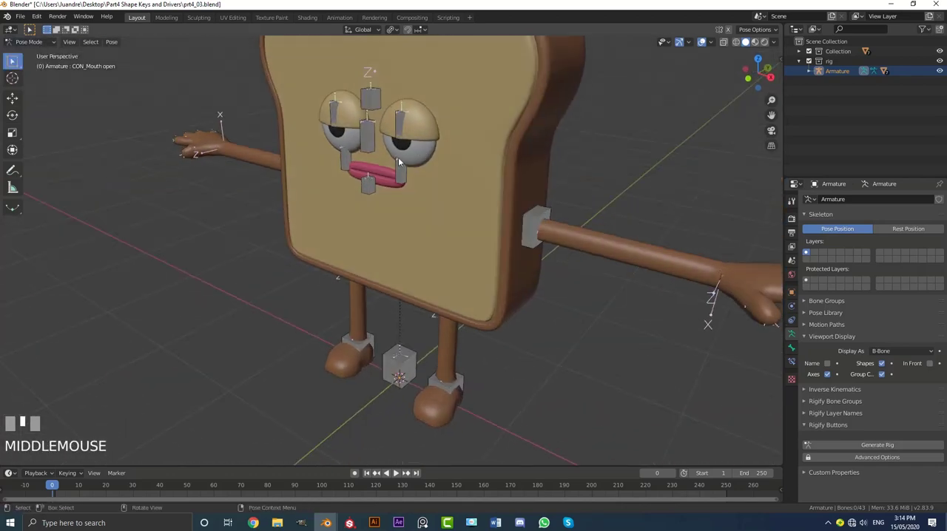
{"action": "scroll", "coordinate": [403, 359], "scroll_direction": "down", "scroll_amount": 3}
Test-move the CON base bone between the feet to check that it carries the whole character, cancelling the move.
{"action": "middle_click_drag", "start_coordinate": [404, 360], "coordinate": [417, 338]}
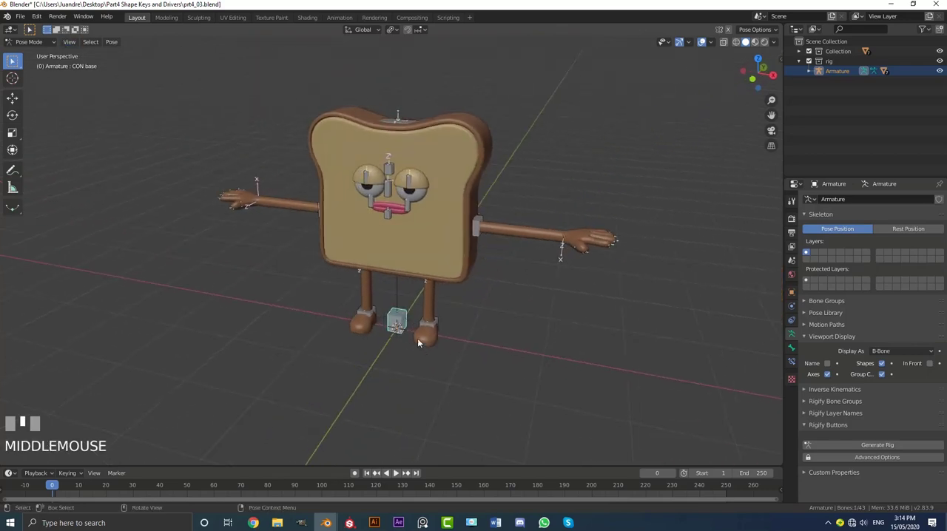
{"action": "scroll", "coordinate": [414, 340], "scroll_direction": "up", "scroll_amount": 2}
{"action": "left_click", "coordinate": [408, 343]}
{"action": "key", "text": "g"}
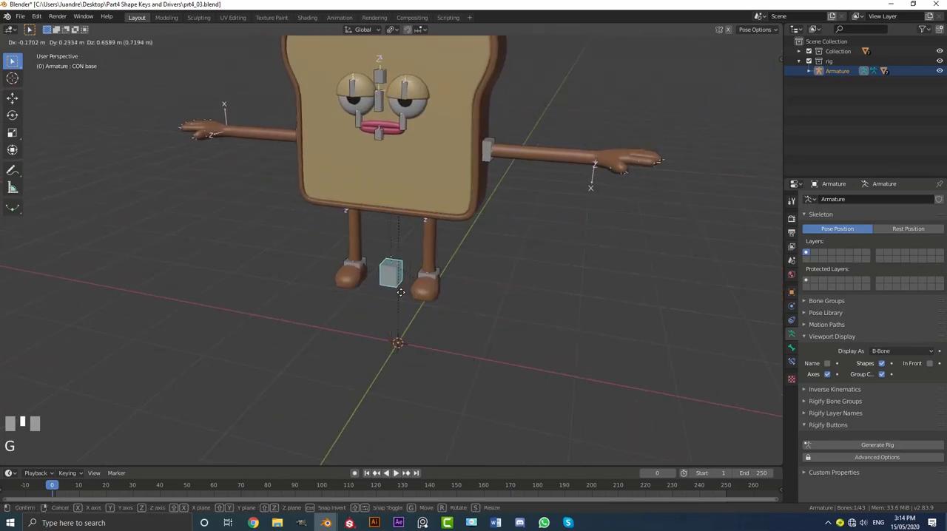
{"action": "right_click", "coordinate": [467, 235]}
Test-move the CON_Arm Base.L bone, cancel the move, and select the CON_Hand.L bone.
{"action": "middle_click_drag", "start_coordinate": [467, 234], "coordinate": [429, 237]}
{"action": "left_click", "coordinate": [446, 243]}
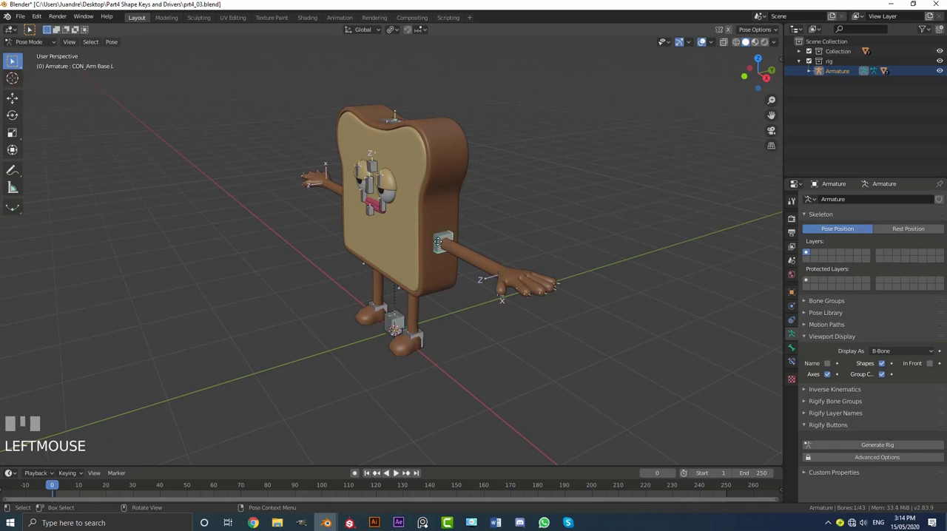
{"action": "key", "text": "g"}
{"action": "right_click", "coordinate": [501, 246]}
{"action": "left_click", "coordinate": [511, 272]}
{"action": "middle_click_drag", "start_coordinate": [511, 277], "coordinate": [446, 338]}
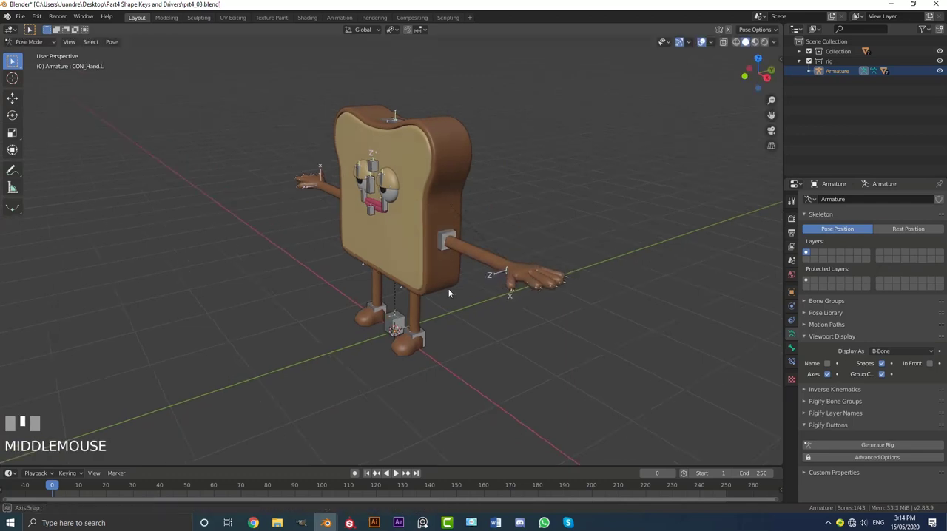
Test-move the CON_Foot.L and CON_Foot.R bones one after the other, cancelling both moves.
{"action": "scroll", "coordinate": [447, 340], "scroll_direction": "up", "scroll_amount": 2}
{"action": "left_click", "coordinate": [447, 340]}
{"action": "key", "text": "g"}
{"action": "right_click", "coordinate": [473, 303]}
{"action": "left_click", "coordinate": [363, 325]}
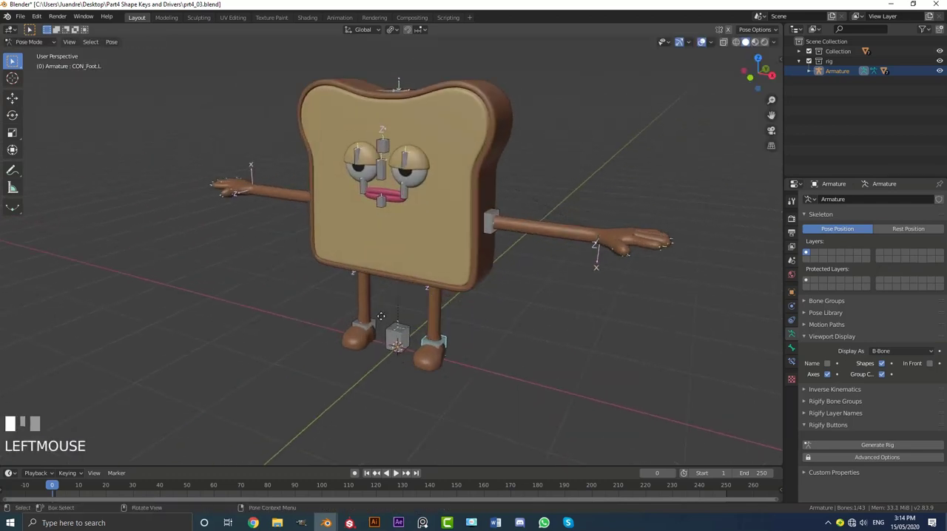
{"action": "key", "text": "g"}
{"action": "right_click", "coordinate": [366, 314]}
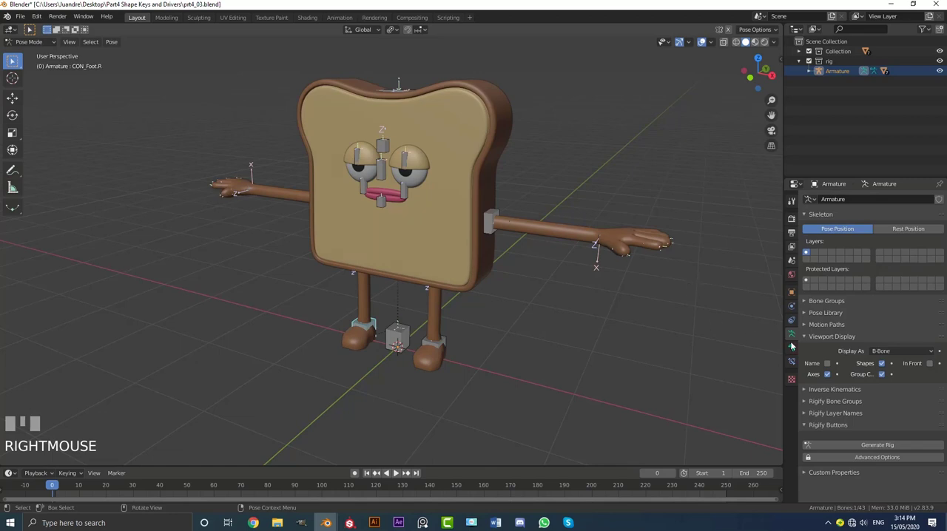
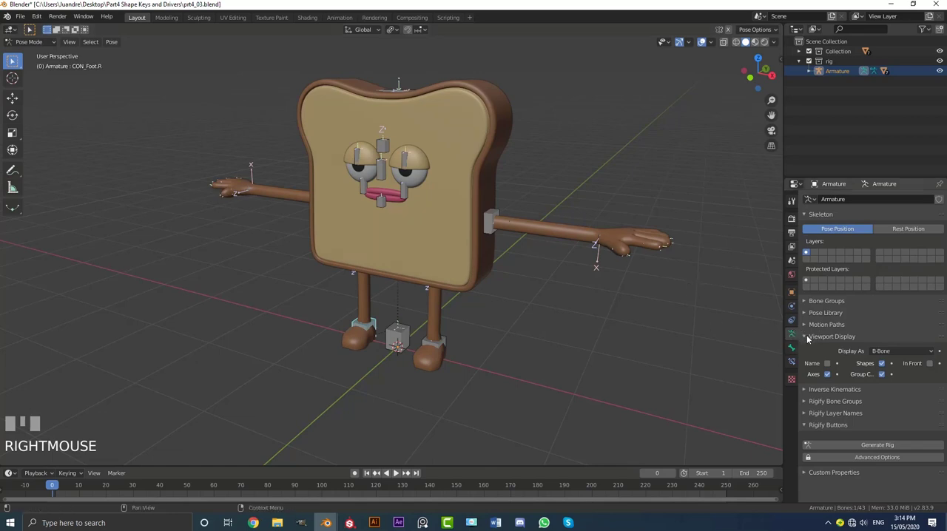
Display the armature in front of the mesh and turn off the bone axes display.
{"action": "left_click", "coordinate": [929, 364]}
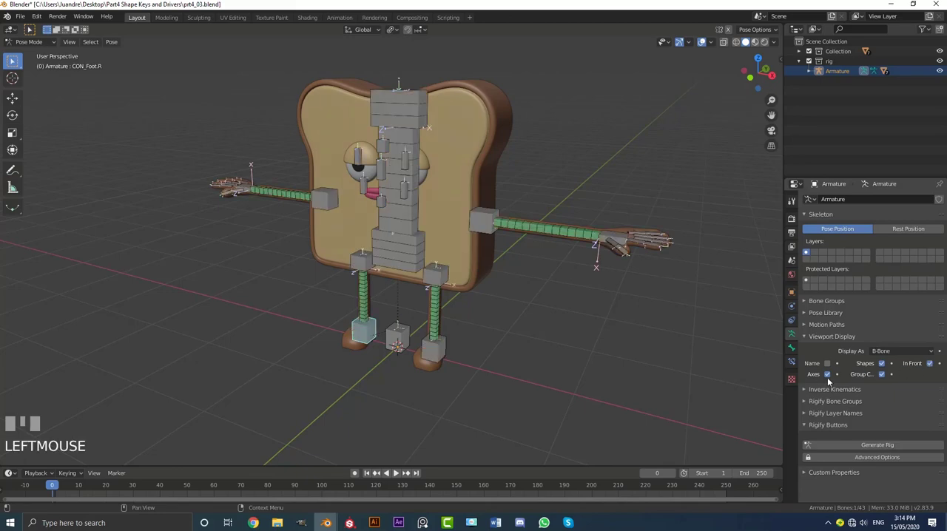
{"action": "middle_click_drag", "start_coordinate": [403, 238], "coordinate": [434, 236]}
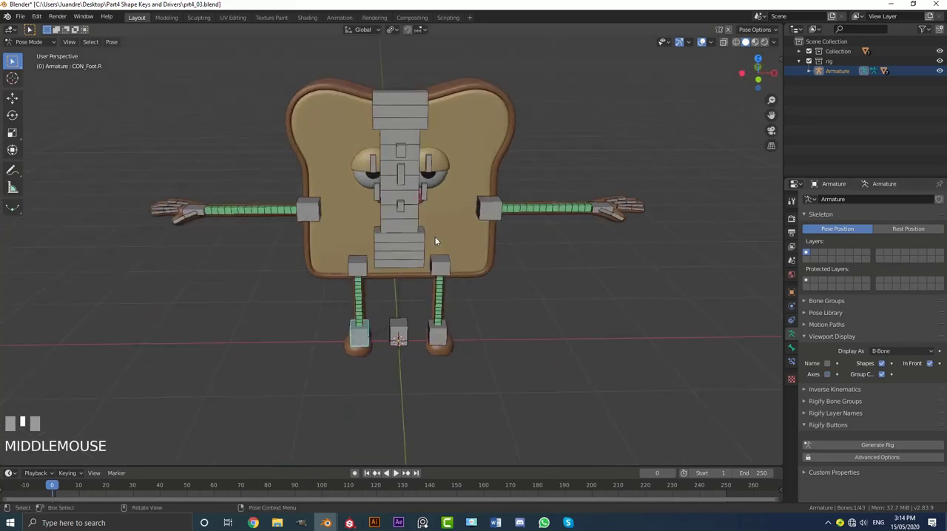
Test-move both foot controller bones from the front view to check how the legs bend, cancelling each move.
{"action": "key", "text": "KP_1"}
{"action": "scroll", "coordinate": [428, 239], "scroll_direction": "up", "scroll_amount": 5}
{"action": "scroll", "coordinate": [436, 322], "scroll_direction": "down", "scroll_amount": 4}
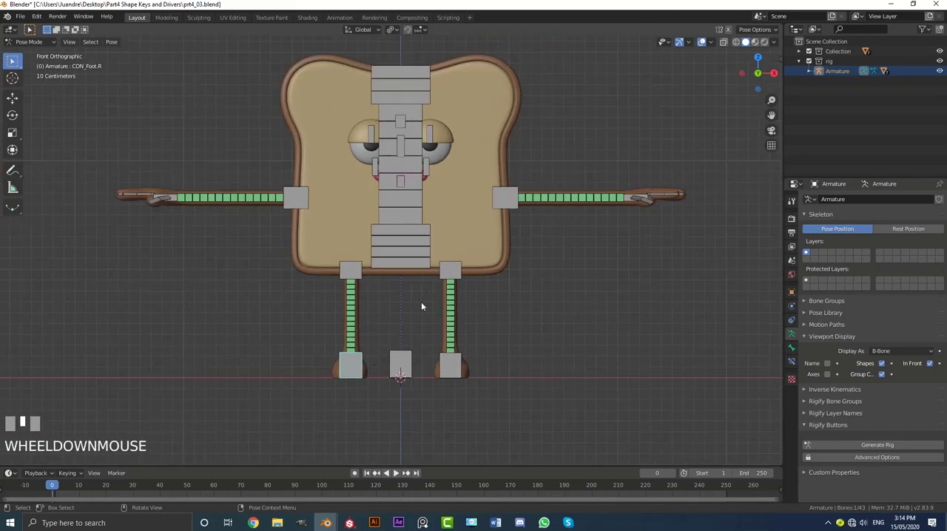
{"action": "left_click", "coordinate": [453, 372]}
{"action": "key", "text": "g"}
{"action": "right_click", "coordinate": [460, 321]}
{"action": "left_click", "coordinate": [352, 364]}
{"action": "key", "text": "g"}
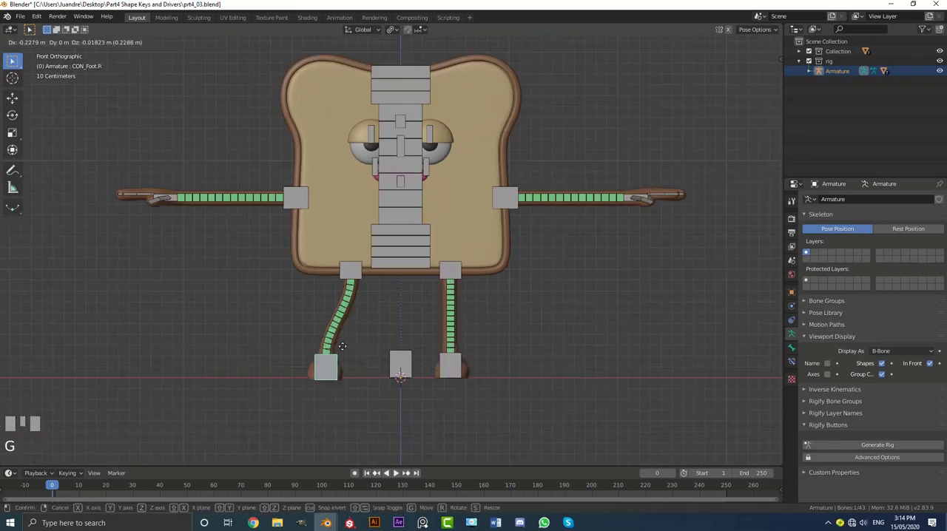
{"action": "right_click", "coordinate": [341, 344]}
Switch to Object Mode and select the eyelids mesh.
{"action": "middle_click_drag", "start_coordinate": [401, 167], "coordinate": [400, 111]}
{"action": "scroll", "coordinate": [434, 203], "scroll_direction": "up", "scroll_amount": 3}
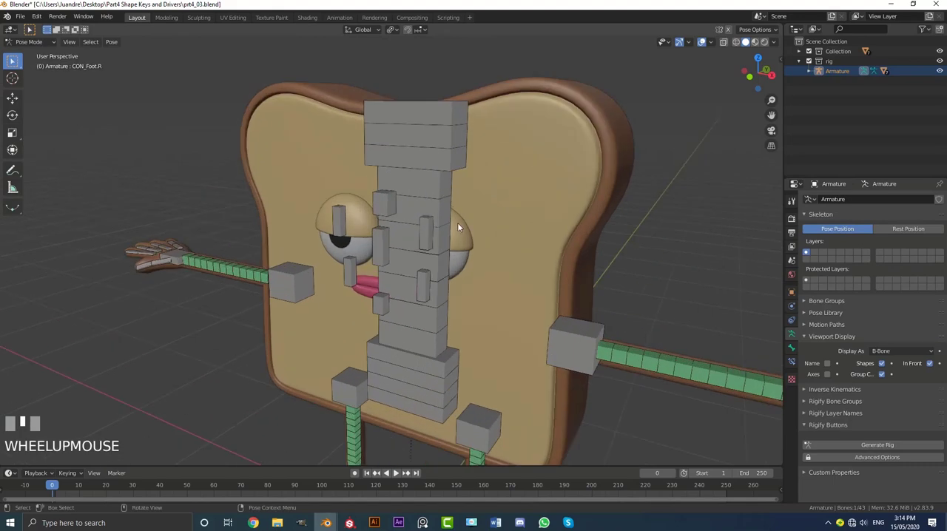
{"action": "left_click", "coordinate": [34, 44]}
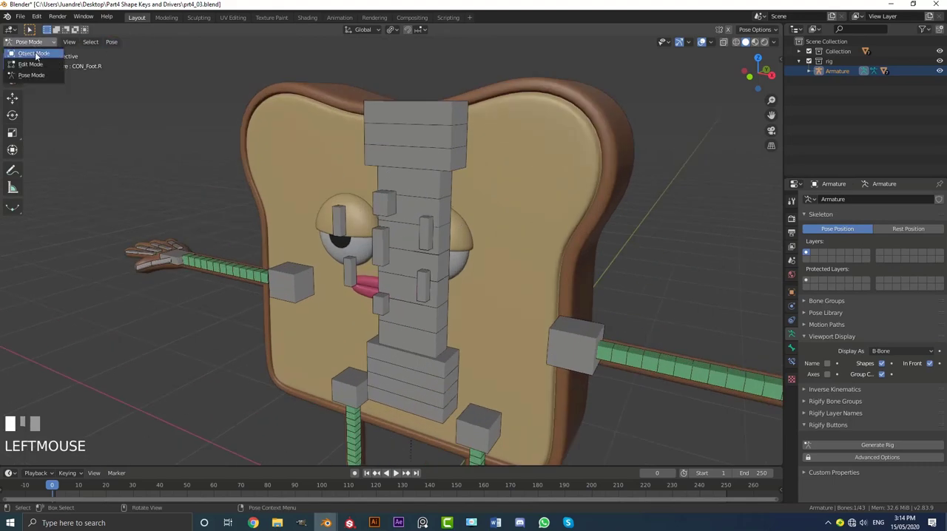
{"action": "left_click", "coordinate": [36, 54]}
{"action": "scroll", "coordinate": [617, 183], "scroll_direction": "down", "scroll_amount": 4}
{"action": "middle_click_drag", "start_coordinate": [617, 183], "coordinate": [576, 190]}
{"action": "scroll", "coordinate": [547, 202], "scroll_direction": "up", "scroll_amount": 4}
{"action": "mouse_move", "coordinate": [518, 213]}
{"action": "middle_mouse_down"}
{"action": "mouse_move", "coordinate": [494, 223]}
{"action": "mouse_move", "coordinate": [544, 223]}
{"action": "mouse_move", "coordinate": [524, 196]}
{"action": "middle_mouse_up"}
{"action": "scroll", "coordinate": [524, 196], "scroll_direction": "up", "scroll_amount": 3}
{"action": "left_click", "coordinate": [556, 171]}
Paste the copied driver onto the value of the eyelids' Blink shape key.
{"action": "middle_click_drag", "start_coordinate": [573, 169], "coordinate": [480, 166], "text": "shift"}
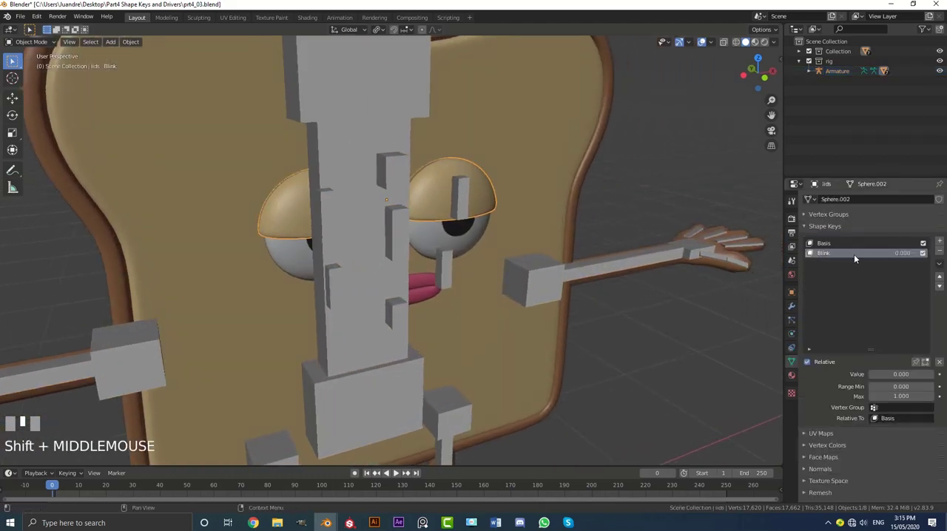
{"action": "right_click", "coordinate": [902, 253]}
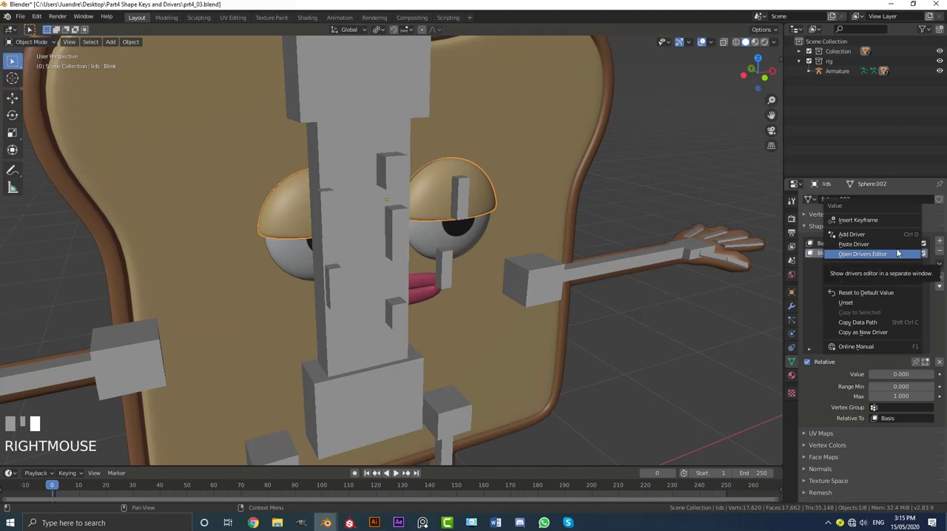
{"action": "left_click", "coordinate": [883, 244]}
Open the Drivers Editor for the Blink value and select the Value (Blink) channel under Key.001.
{"action": "middle_click_drag", "start_coordinate": [540, 235], "coordinate": [525, 286]}
{"action": "scroll", "coordinate": [477, 229], "scroll_direction": "up", "scroll_amount": 3}
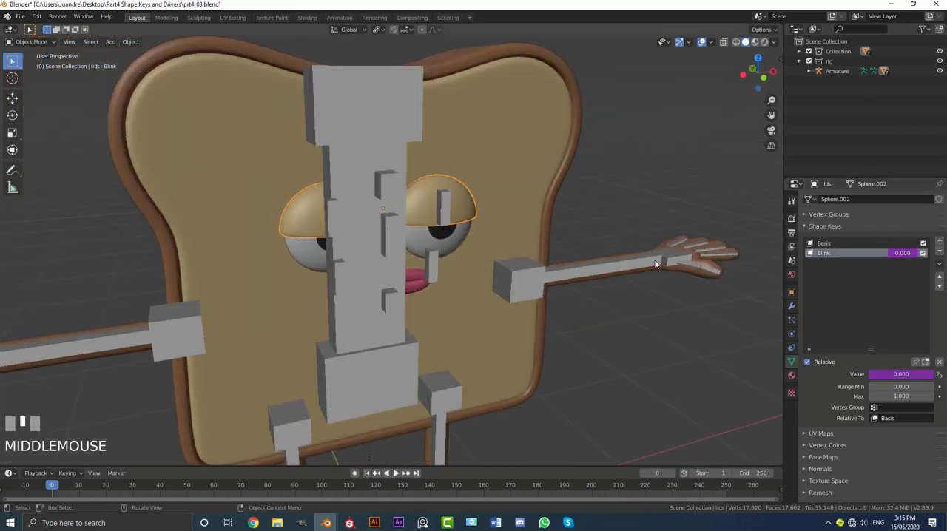
{"action": "right_click", "coordinate": [903, 253]}
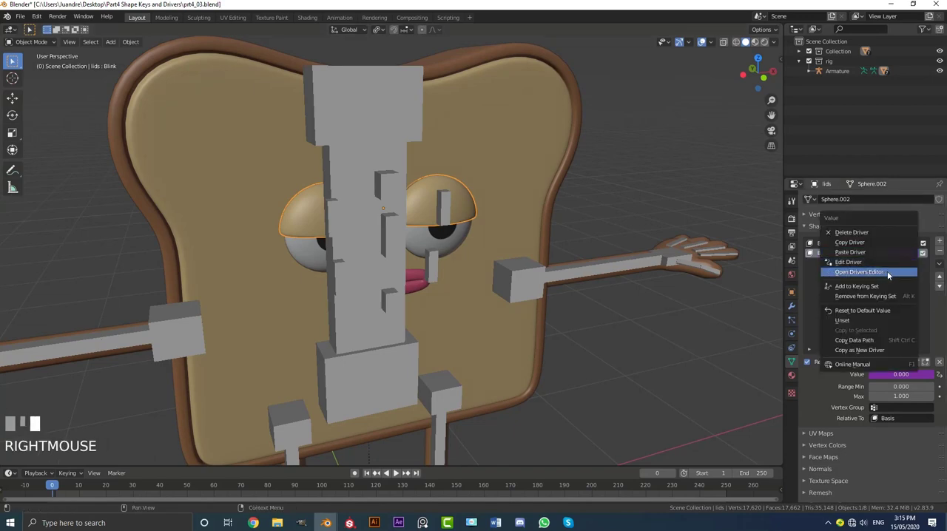
{"action": "left_click", "coordinate": [886, 270]}
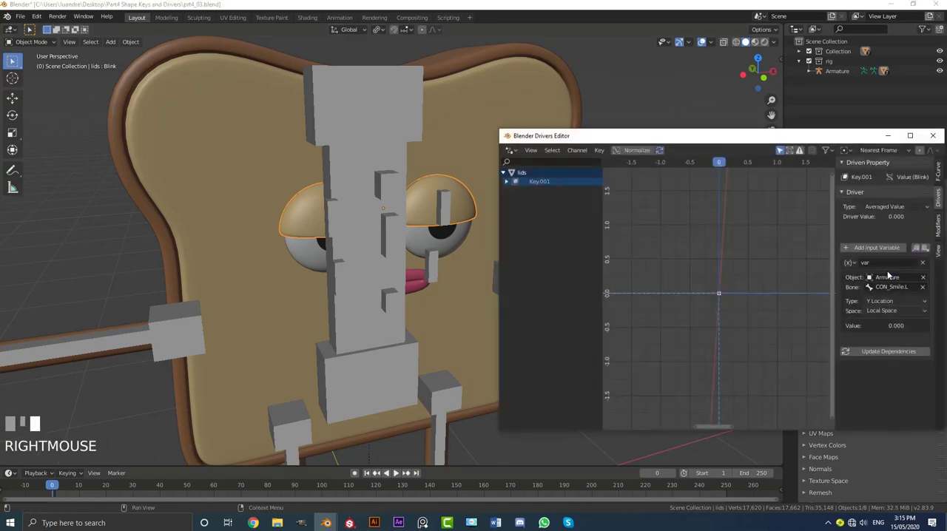
{"action": "left_click_drag", "start_coordinate": [671, 142], "coordinate": [640, 139]}
{"action": "left_click", "coordinate": [509, 182]}
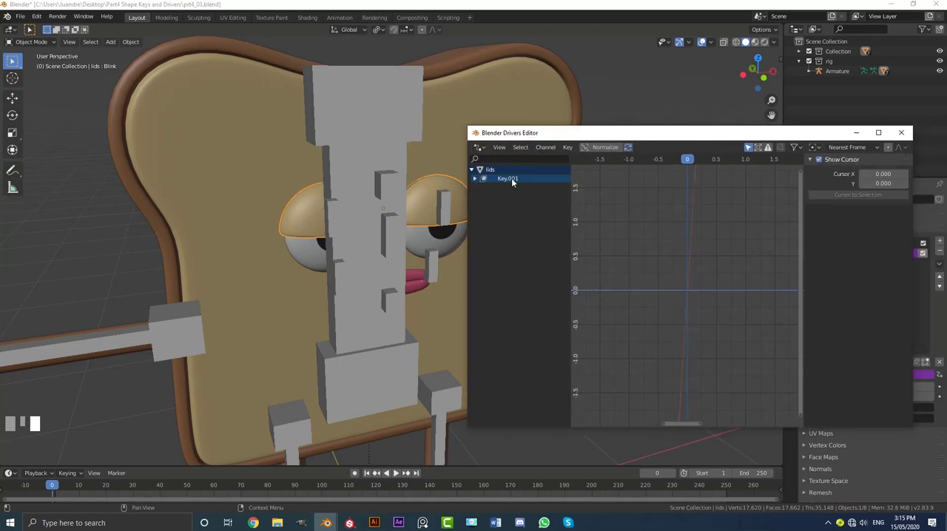
{"action": "left_click_drag", "start_coordinate": [697, 139], "coordinate": [484, 103]}
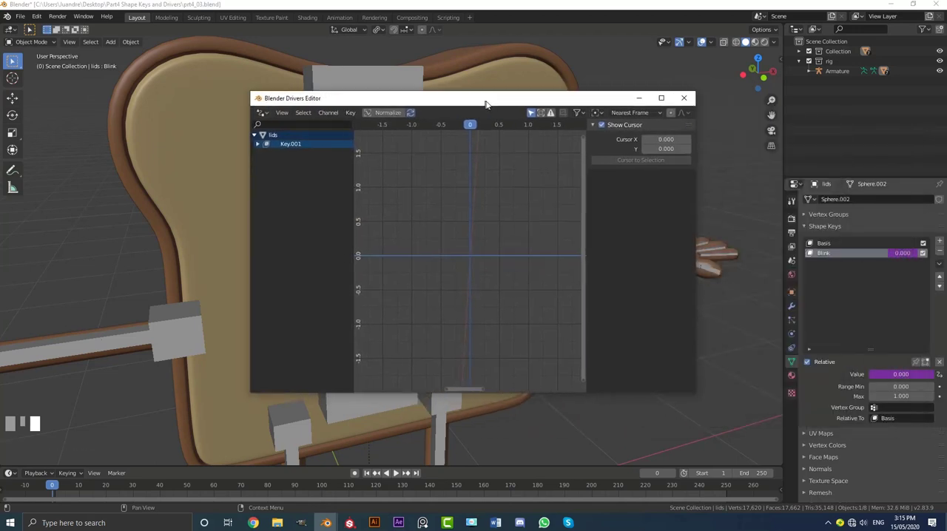
{"action": "left_click", "coordinate": [260, 143]}
{"action": "left_click", "coordinate": [300, 155]}
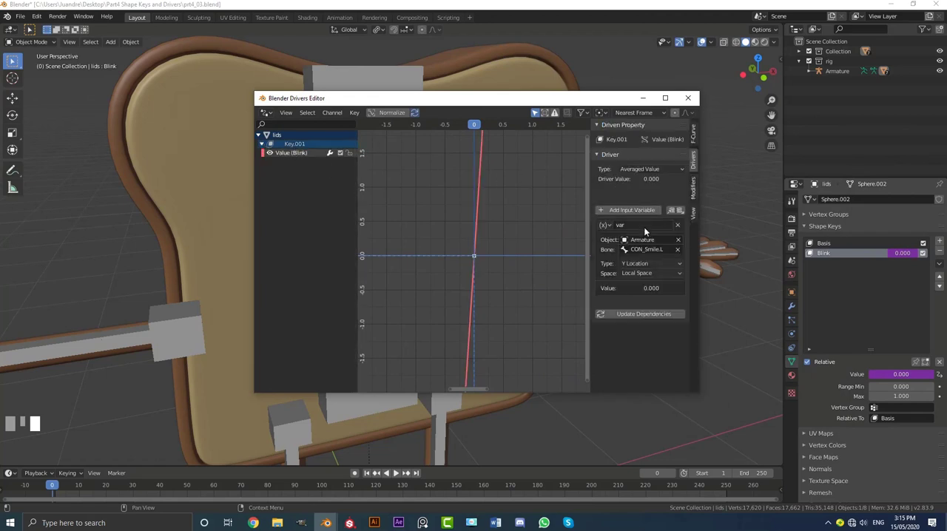
Set the Blink driver variable's bone to CON_eye lids, check its Generator modifier and close the Drivers Editor.
{"action": "left_click", "coordinate": [644, 249]}
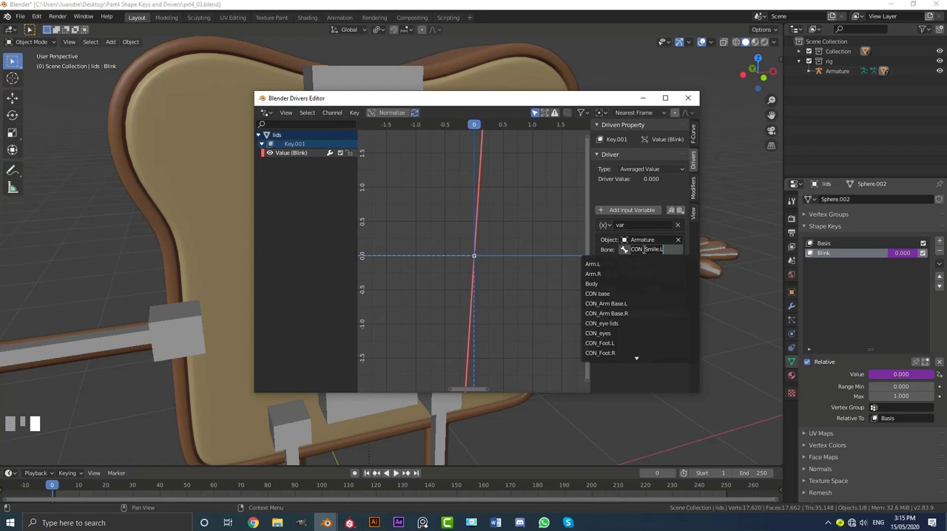
{"action": "left_click", "coordinate": [620, 325]}
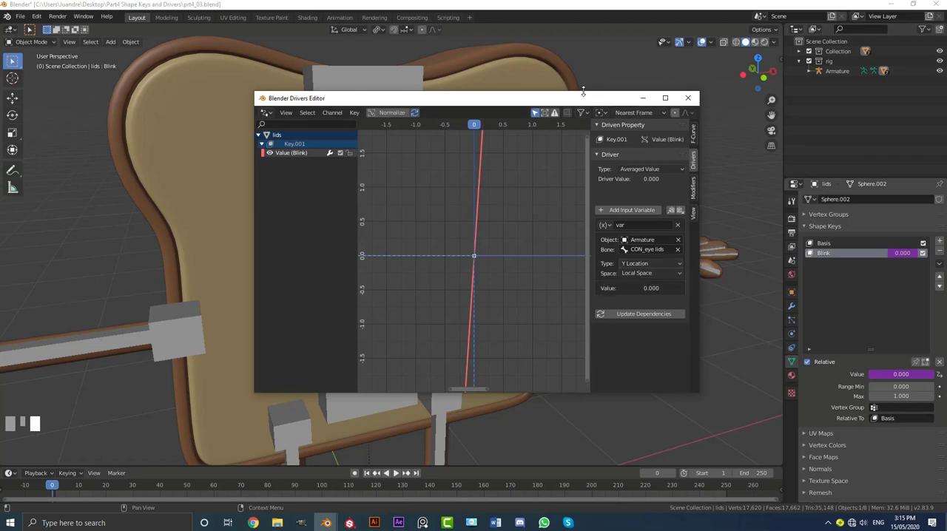
{"action": "left_click_drag", "start_coordinate": [575, 101], "coordinate": [725, 99]}
{"action": "left_click", "coordinate": [789, 197]}
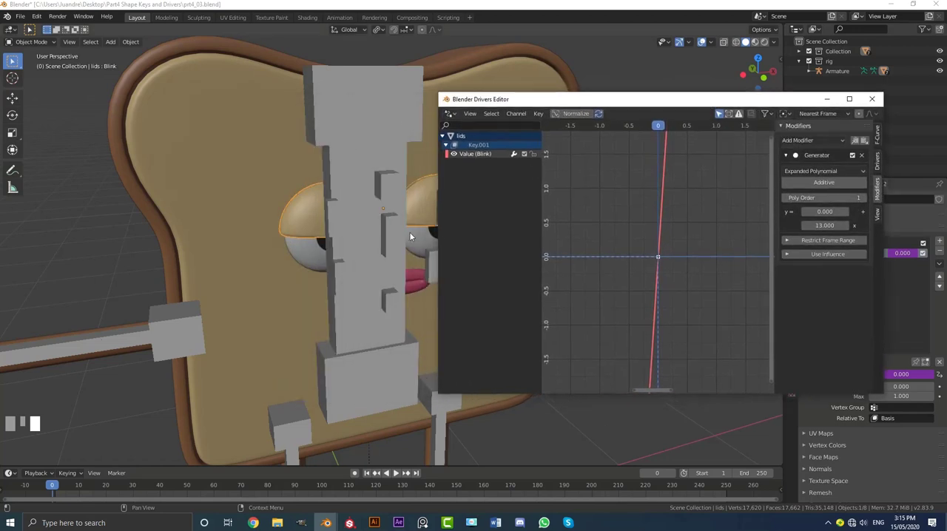
{"action": "left_click", "coordinate": [871, 98]}
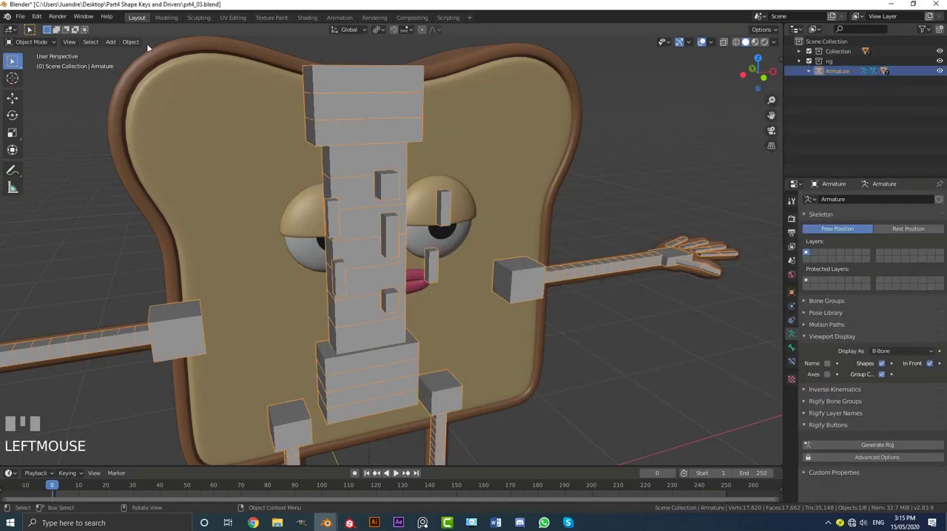
Select the armature, put it in Pose Mode and show the bone properties of the CON_eye lids bone.
{"action": "left_click", "coordinate": [48, 41]}
{"action": "left_click", "coordinate": [41, 77]}
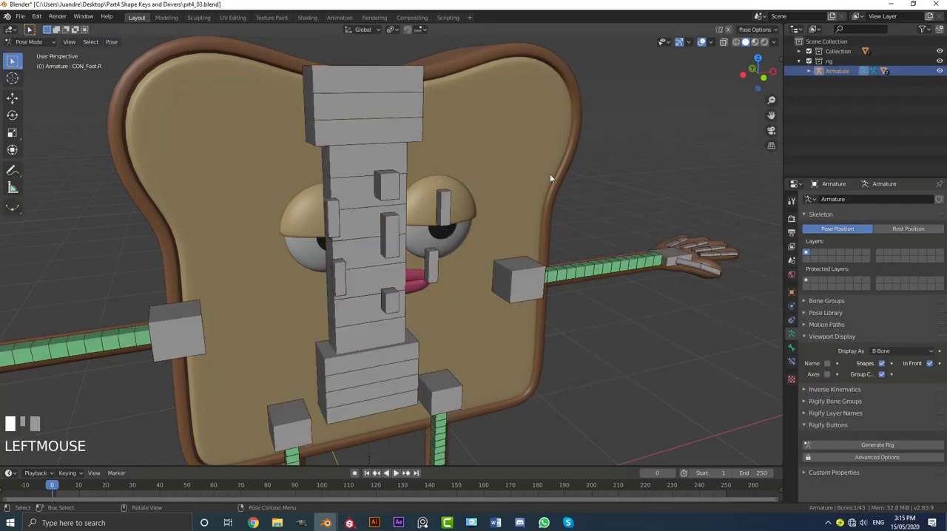
{"action": "middle_click_drag", "start_coordinate": [549, 173], "coordinate": [319, 158]}
{"action": "scroll", "coordinate": [324, 162], "scroll_direction": "up", "scroll_amount": 2}
{"action": "left_click", "coordinate": [312, 155]}
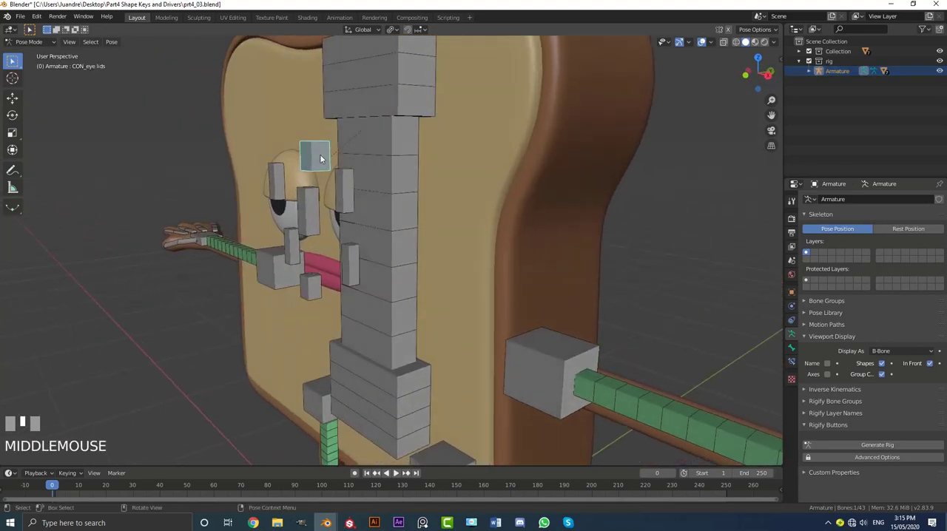
{"action": "left_click", "coordinate": [791, 347]}
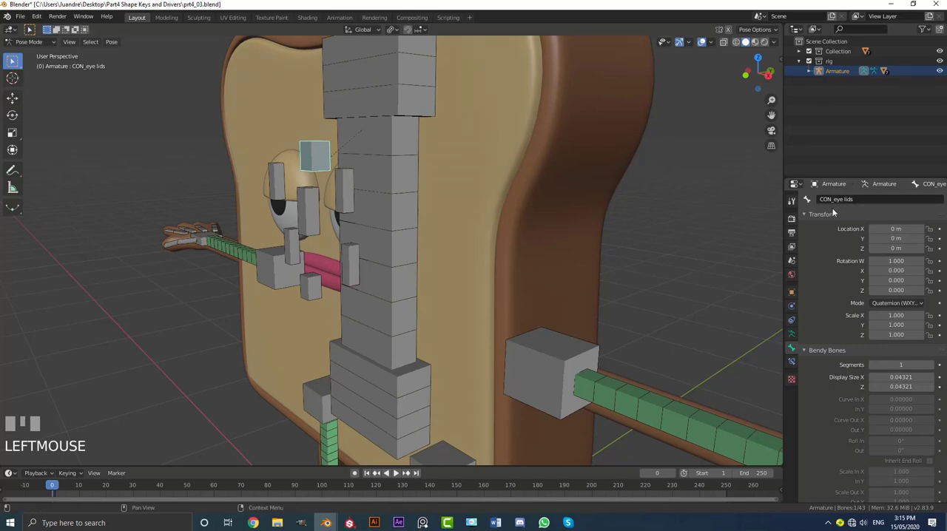
Test-move the CON_eye lids bone to check that it drives the eyelids, cancelling the move.
{"action": "mouse_move", "coordinate": [481, 228]}
{"action": "middle_mouse_down"}
{"action": "mouse_move", "coordinate": [494, 232]}
{"action": "mouse_move", "coordinate": [473, 224]}
{"action": "middle_mouse_up"}
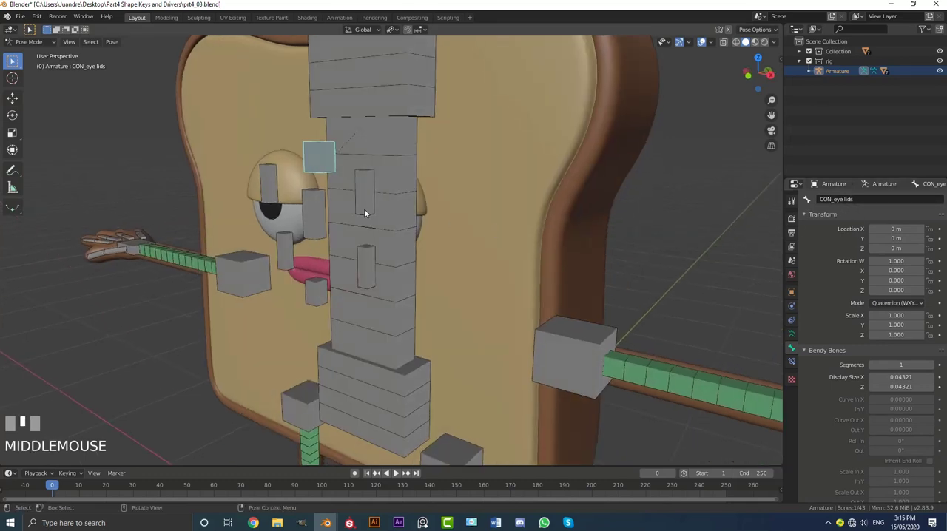
{"action": "key", "text": "g"}
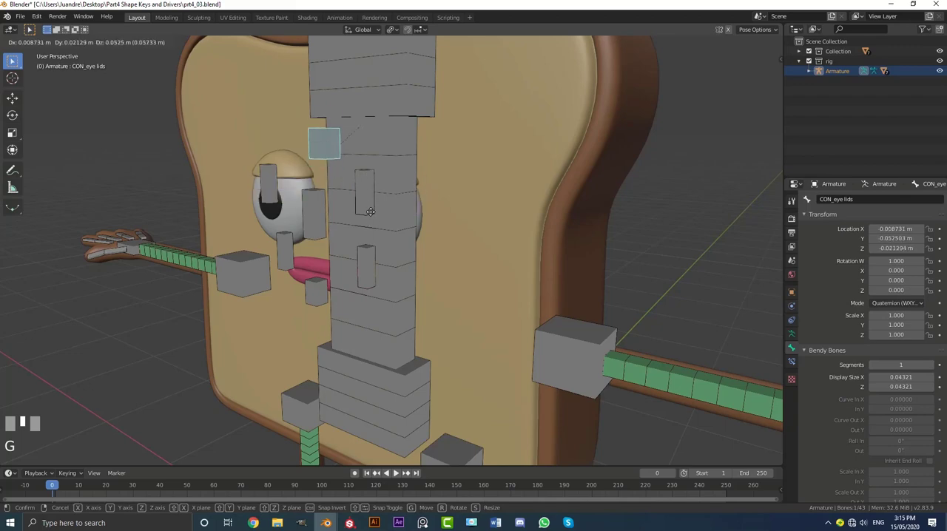
{"action": "key", "text": "Escape"}
Turn off the armature's In Front display.
{"action": "scroll", "coordinate": [388, 171], "scroll_direction": "down", "scroll_amount": 4}
{"action": "middle_click_drag", "start_coordinate": [387, 171], "coordinate": [473, 193]}
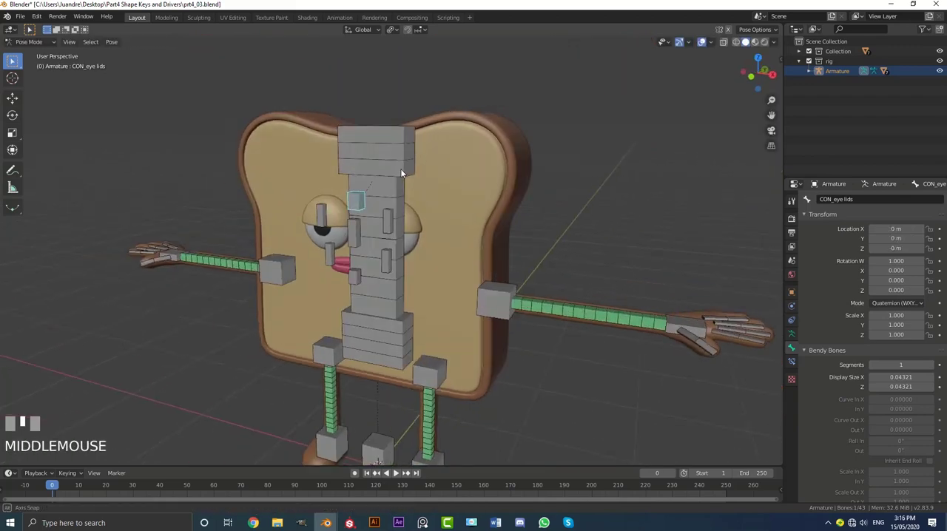
{"action": "scroll", "coordinate": [740, 293], "scroll_direction": "up", "scroll_amount": 3}
{"action": "left_click", "coordinate": [790, 333]}
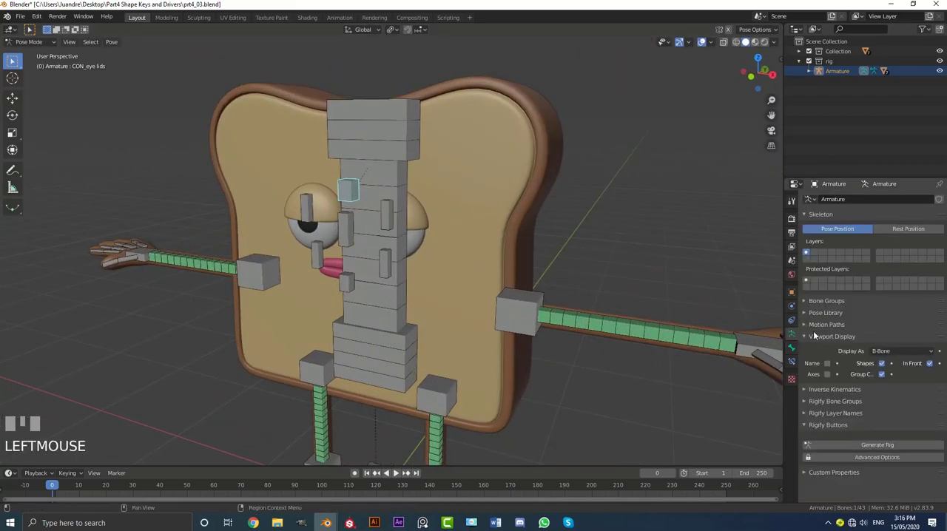
{"action": "left_click", "coordinate": [929, 363]}
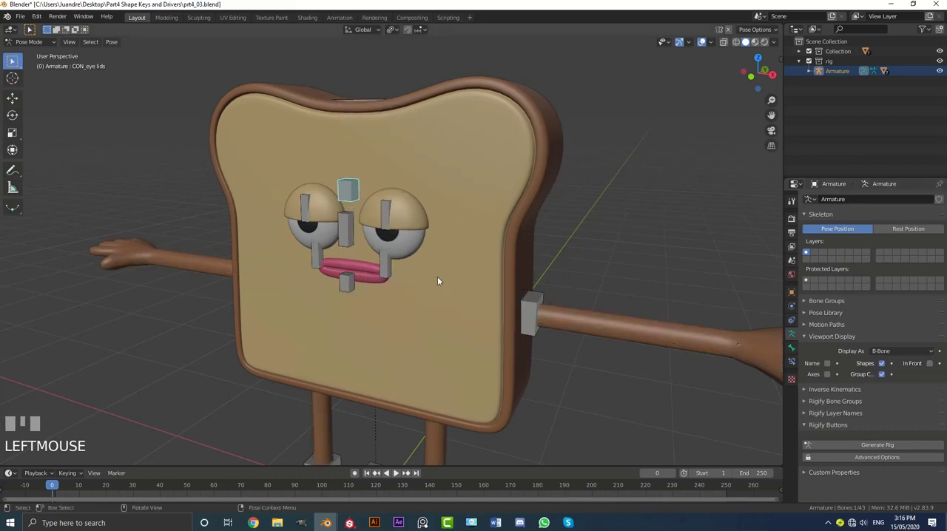
Test-move the CON_eye lids bone again in the front view, cancelling the move.
{"action": "middle_click_drag", "start_coordinate": [437, 275], "coordinate": [393, 231]}
{"action": "key", "text": "KP_1"}
{"action": "scroll", "coordinate": [398, 231], "scroll_direction": "up", "scroll_amount": 4}
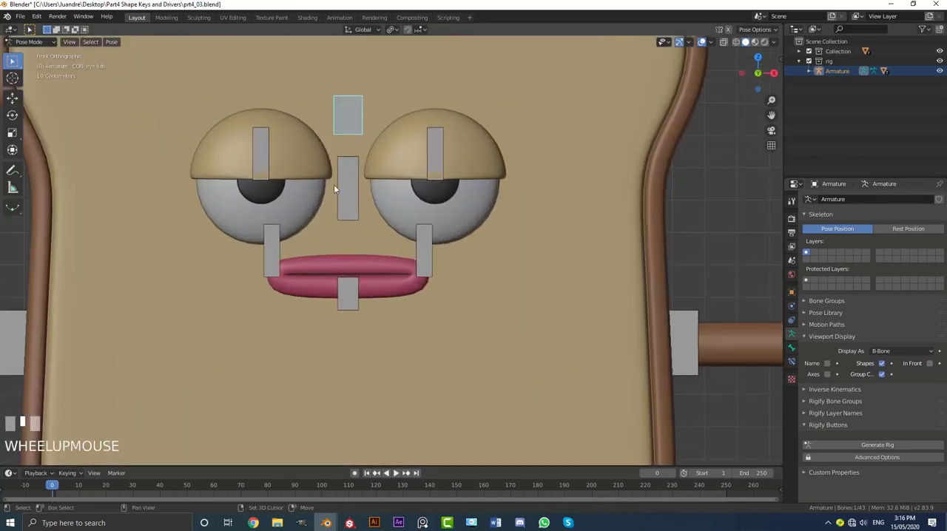
{"action": "middle_click_drag", "start_coordinate": [334, 184], "coordinate": [338, 226], "text": "shift"}
{"action": "key", "text": "g"}
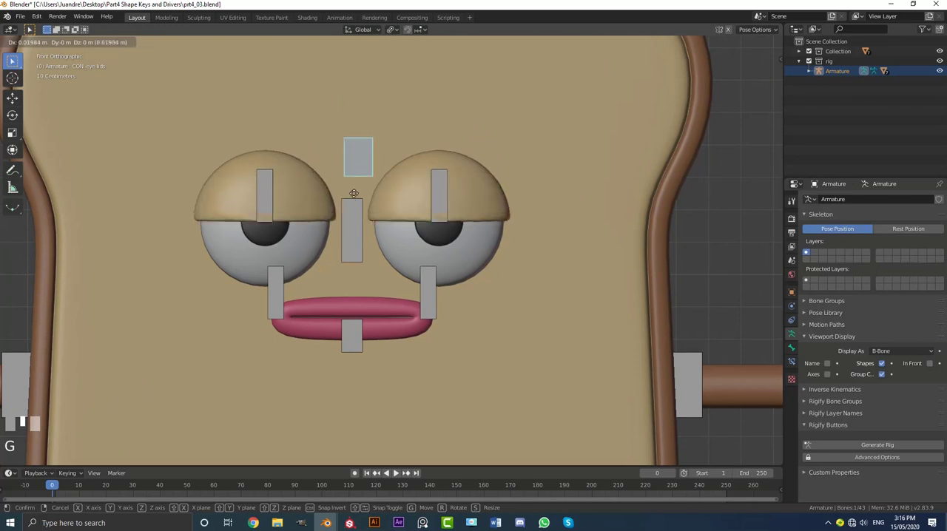
{"action": "right_click", "coordinate": [354, 233]}
Test-move the CON_Smile.L and CON_Smile.R bones one after the other, cancelling both moves.
{"action": "scroll", "coordinate": [360, 252], "scroll_direction": "down", "scroll_amount": 2}
{"action": "scroll", "coordinate": [414, 277], "scroll_direction": "up", "scroll_amount": 2}
{"action": "left_click", "coordinate": [426, 283]}
{"action": "key", "text": "g"}
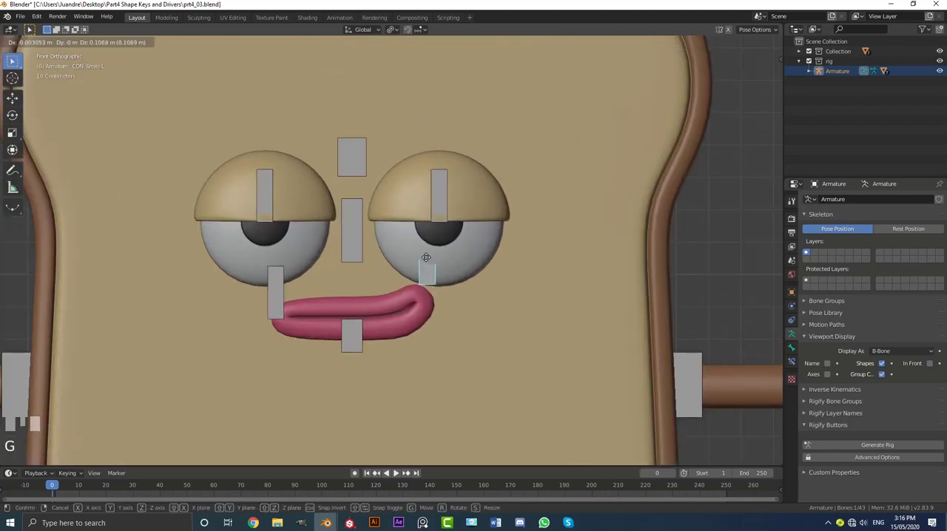
{"action": "right_click", "coordinate": [342, 271]}
{"action": "left_click", "coordinate": [273, 291]}
{"action": "key", "text": "g"}
{"action": "right_click", "coordinate": [348, 323]}
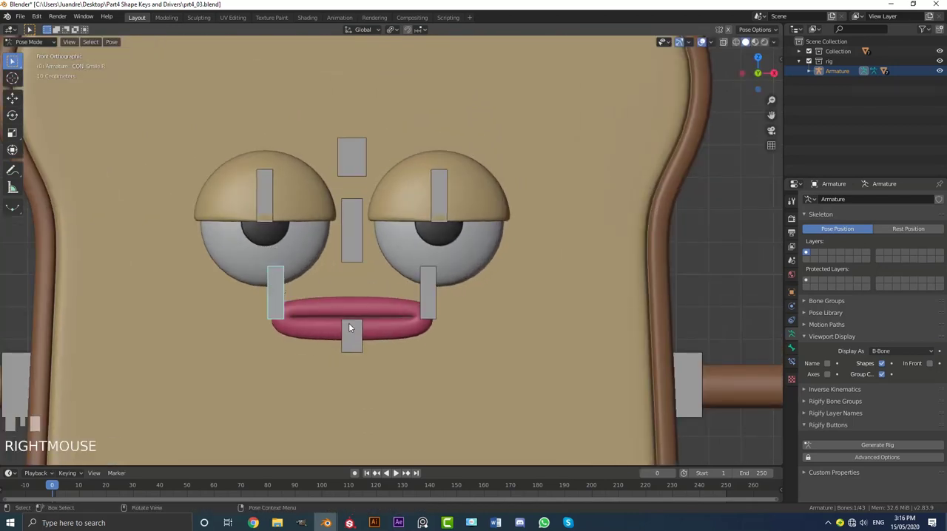
Test-move the CON_Mouth open bone and the CON_eye lids bone, cancelling both moves.
{"action": "left_click", "coordinate": [350, 331]}
{"action": "key", "text": "g"}
{"action": "right_click", "coordinate": [348, 362]}
{"action": "left_click", "coordinate": [349, 158]}
{"action": "key", "text": "g"}
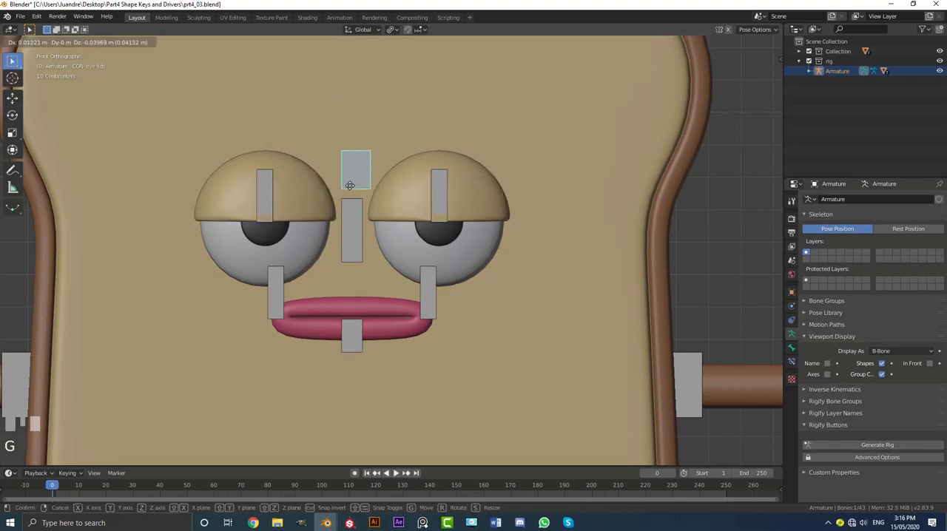
{"action": "right_click", "coordinate": [356, 143]}
Test-move the puple.L bone over the character's left eye, cancelling the move.
{"action": "middle_click_drag", "start_coordinate": [356, 142], "coordinate": [383, 187]}
{"action": "scroll", "coordinate": [296, 200], "scroll_direction": "down", "scroll_amount": 4}
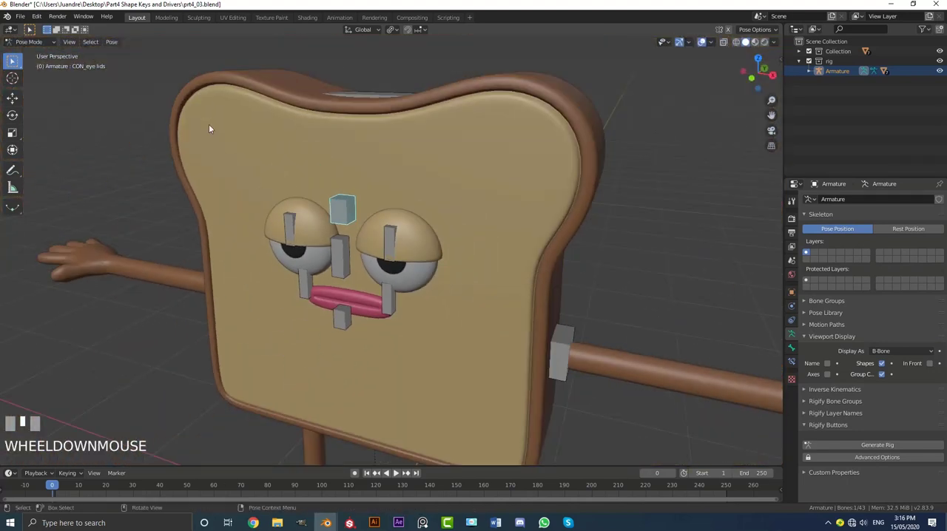
{"action": "middle_click_drag", "start_coordinate": [526, 217], "coordinate": [389, 224]}
{"action": "scroll", "coordinate": [390, 224], "scroll_direction": "up", "scroll_amount": 3}
{"action": "left_click", "coordinate": [388, 220]}
{"action": "scroll", "coordinate": [388, 222], "scroll_direction": "up", "scroll_amount": 2}
{"action": "key", "text": "g"}
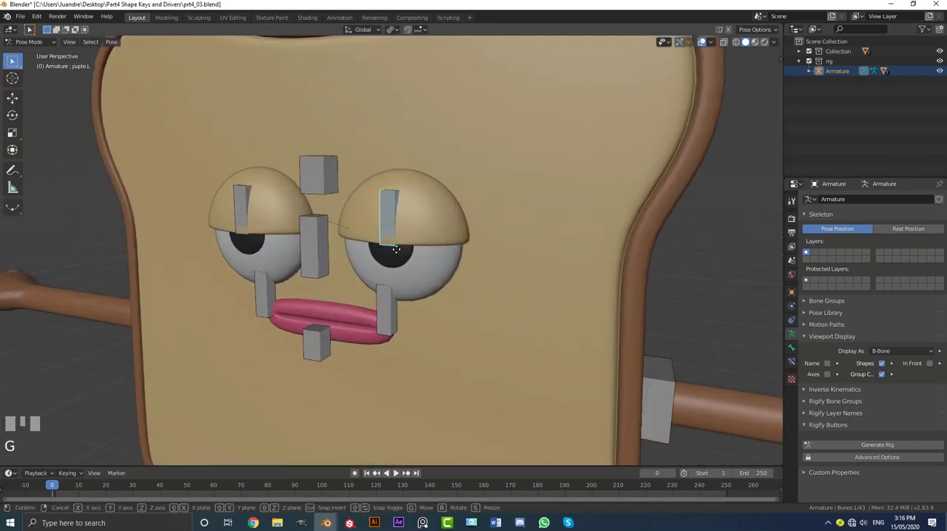
{"action": "right_click", "coordinate": [385, 256]}
Test-move the CON_eyes and CON_eye lids bones to check the pupils and eyelids, cancelling both moves.
{"action": "left_click", "coordinate": [310, 247]}
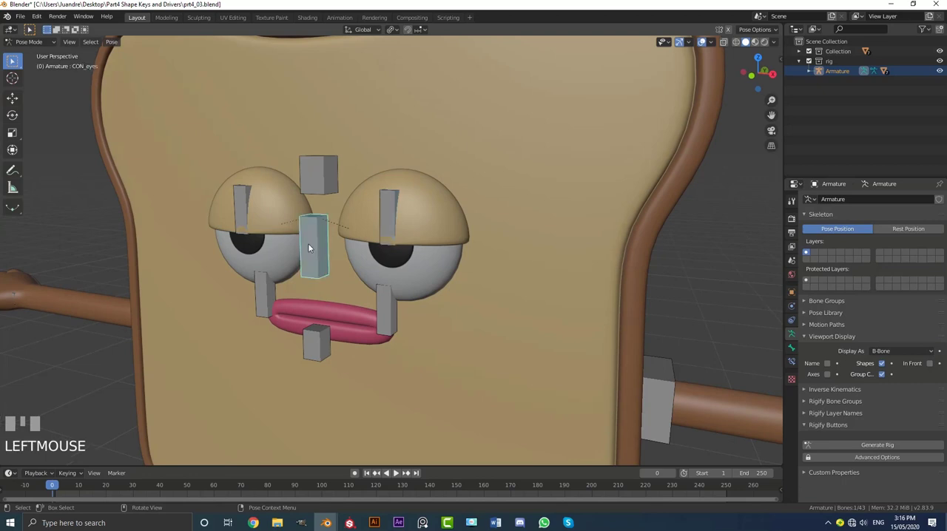
{"action": "key", "text": "g"}
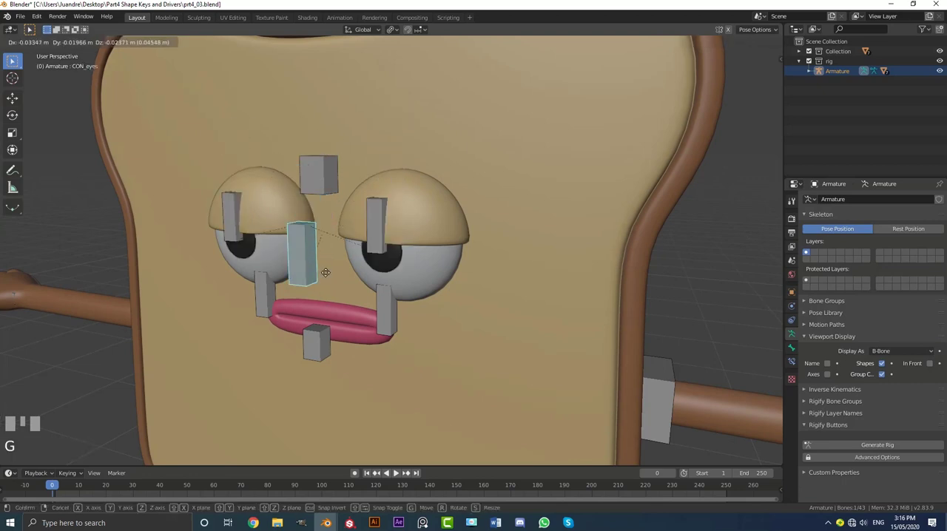
{"action": "left_click", "coordinate": [314, 232]}
{"action": "left_click", "coordinate": [318, 173]}
{"action": "key", "text": "g"}
{"action": "right_click", "coordinate": [339, 280]}
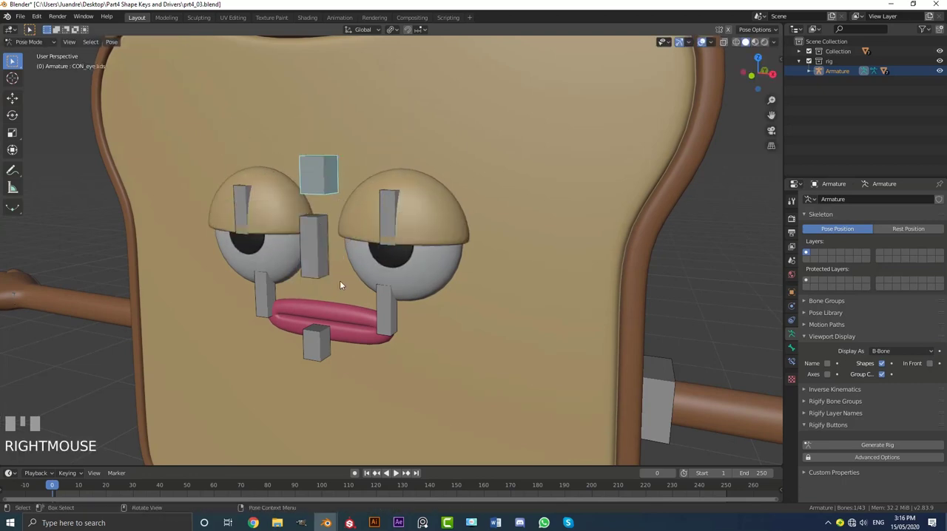
Test-move the CON_Mouth open and CON_Smile.L bones to check the mouth shapes, cancelling both moves.
{"action": "scroll", "coordinate": [346, 296], "scroll_direction": "down", "scroll_amount": 2}
{"action": "left_click", "coordinate": [340, 312]}
{"action": "key", "text": "g"}
{"action": "right_click", "coordinate": [394, 288]}
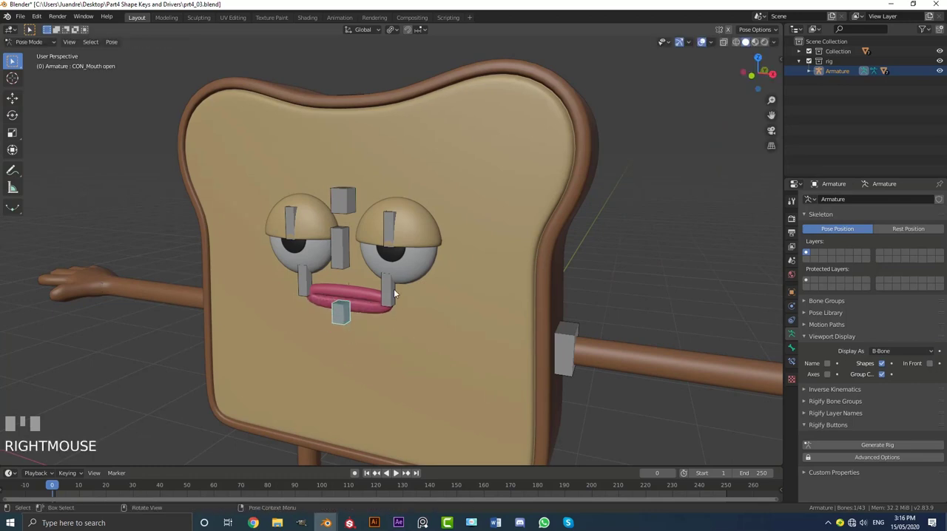
{"action": "left_click", "coordinate": [394, 290]}
{"action": "key", "text": "g"}
{"action": "right_click", "coordinate": [395, 301]}
Test-move the CON_eyes bone once more, cancel the move, and save the file.
{"action": "left_click", "coordinate": [345, 249]}
{"action": "key", "text": "g"}
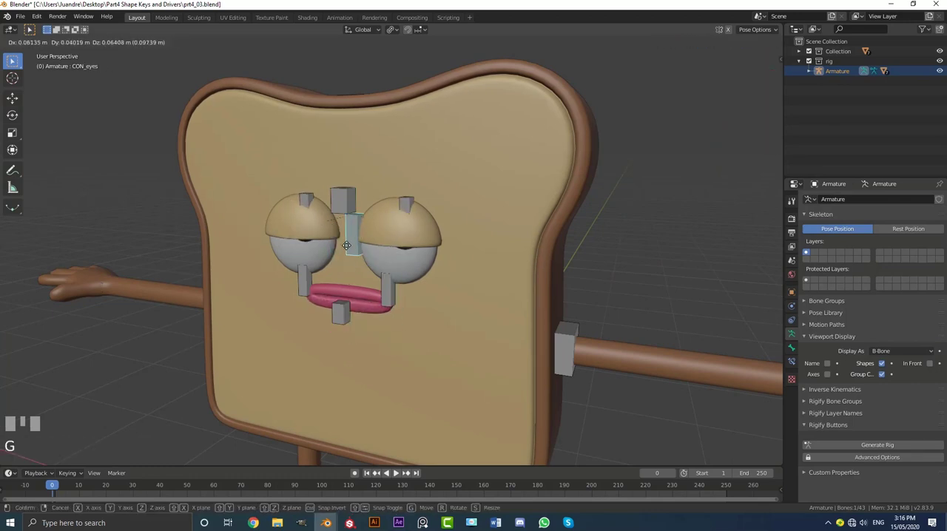
{"action": "right_click", "coordinate": [464, 273]}
{"action": "middle_click_drag", "start_coordinate": [465, 277], "coordinate": [489, 287]}
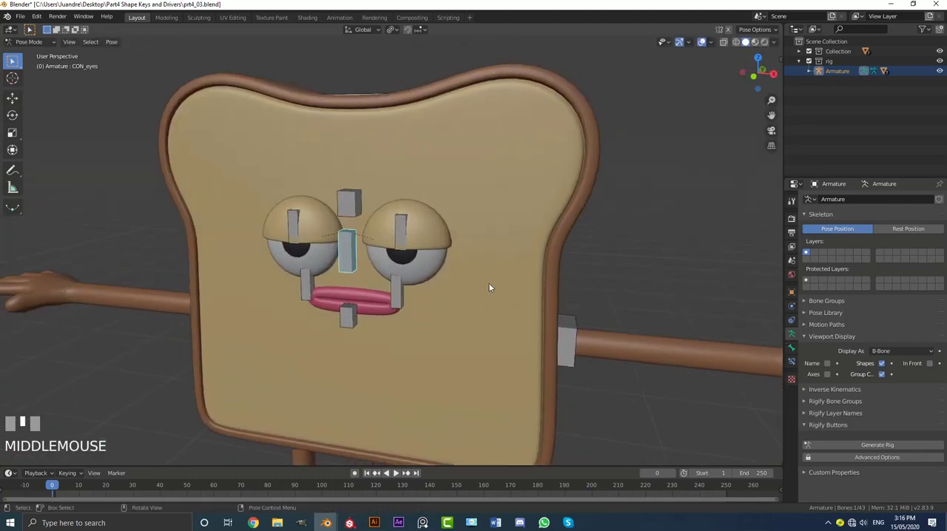